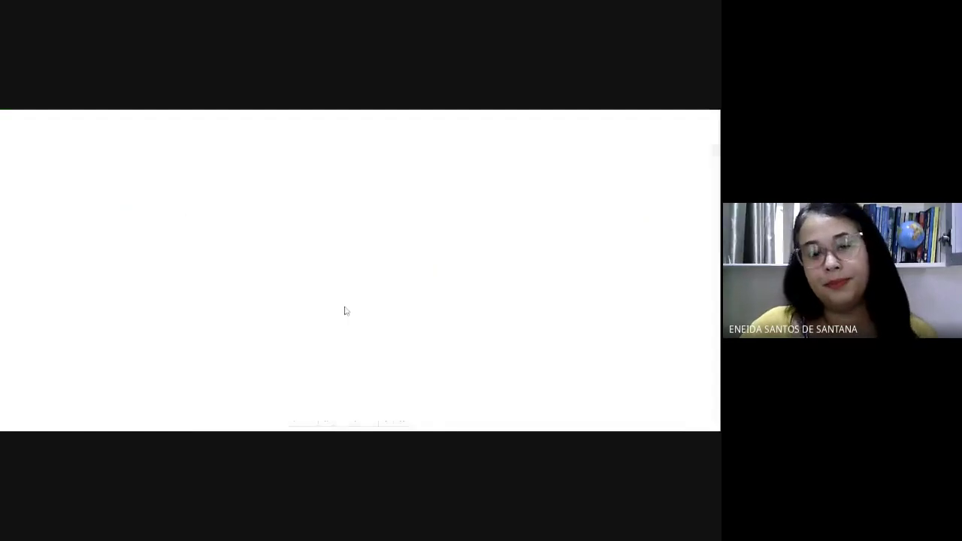
Start adding a Fórum activity to the course section that contains Lista de Presença and Lista de exercícios - AVA.
{"action": "scroll", "coordinate": [419, 336], "scroll_direction": "down", "scroll_amount": 3}
{"action": "scroll", "coordinate": [418, 336], "scroll_direction": "down", "scroll_amount": 5}
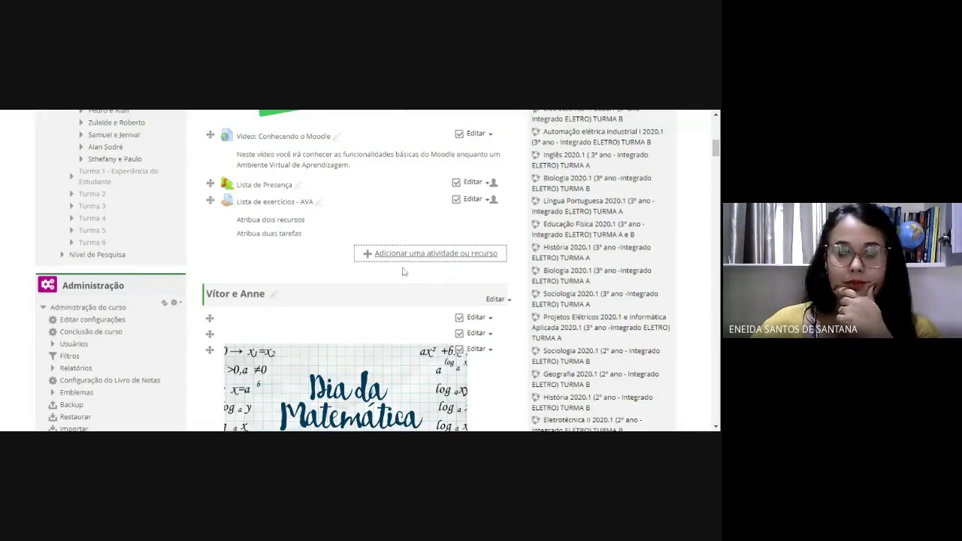
{"action": "left_click", "coordinate": [428, 255]}
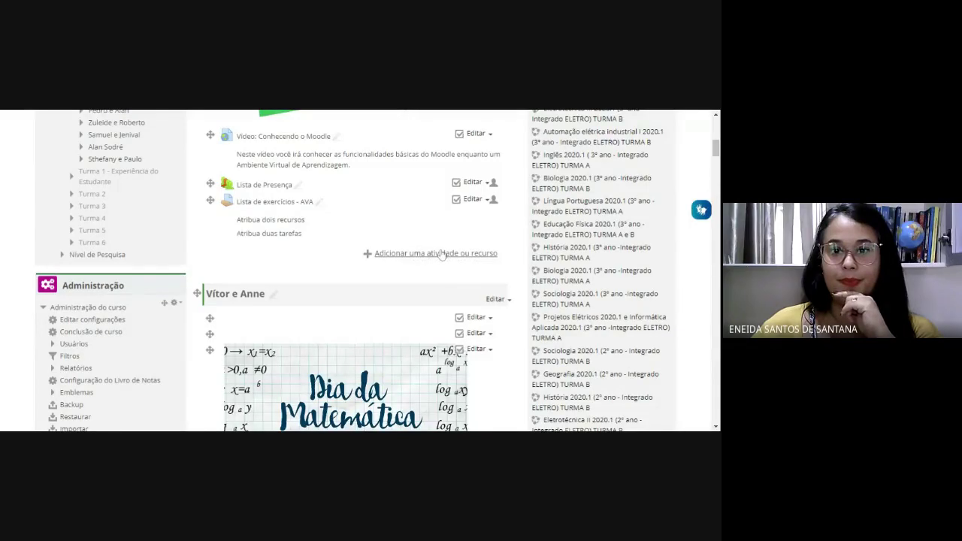
{"action": "left_click", "coordinate": [432, 256]}
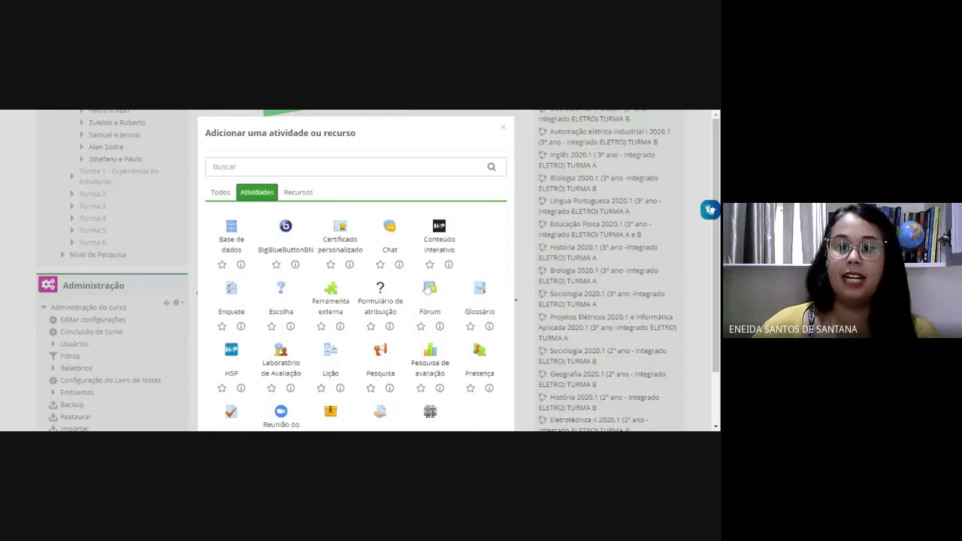
{"action": "scroll", "coordinate": [428, 297], "scroll_direction": "down", "scroll_amount": 2}
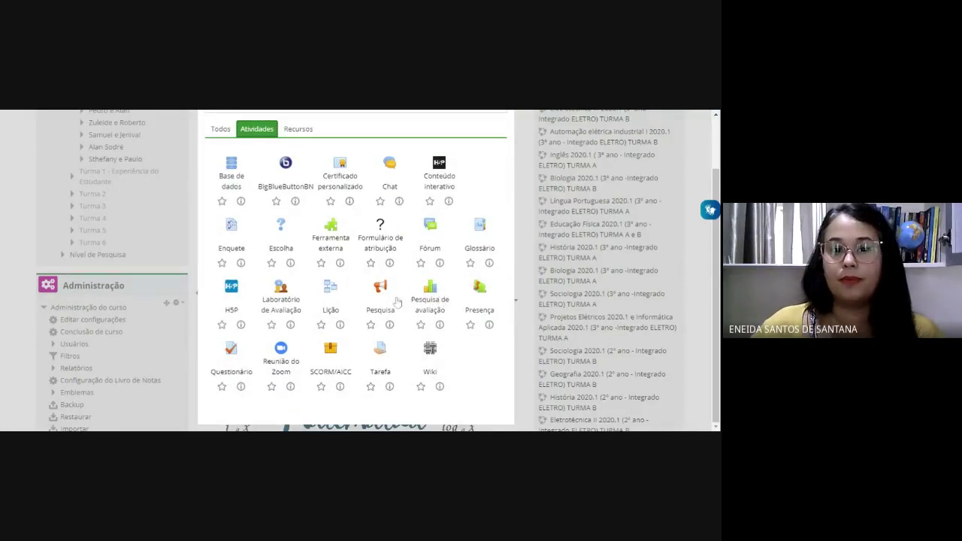
{"action": "left_click", "coordinate": [440, 248]}
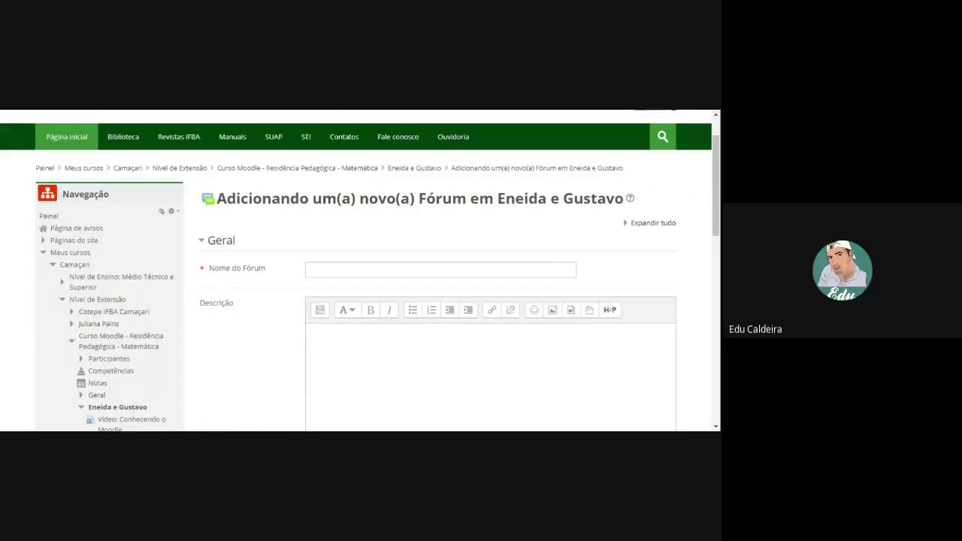
Name the forum "Conhecendo o Moodle".
{"action": "left_click", "coordinate": [440, 269]}
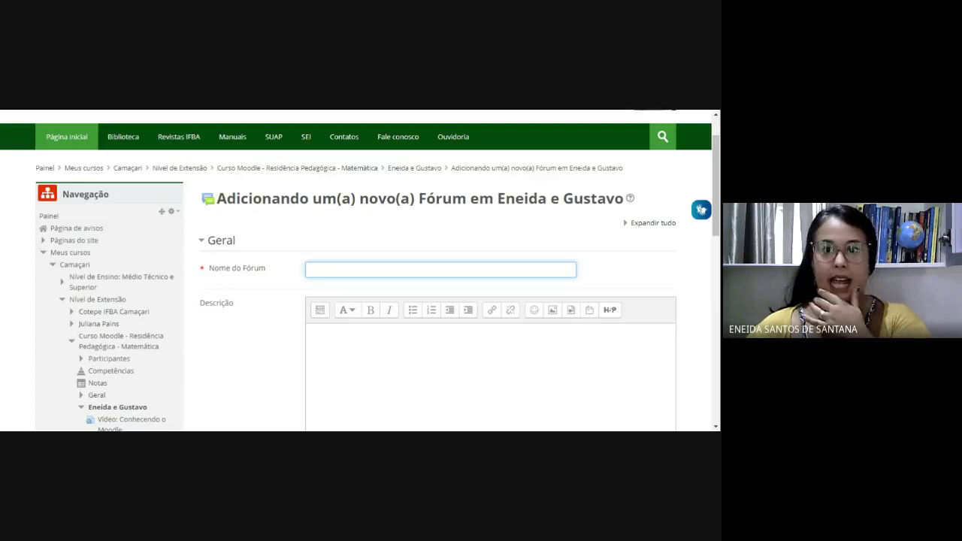
{"action": "type", "text": "A"}
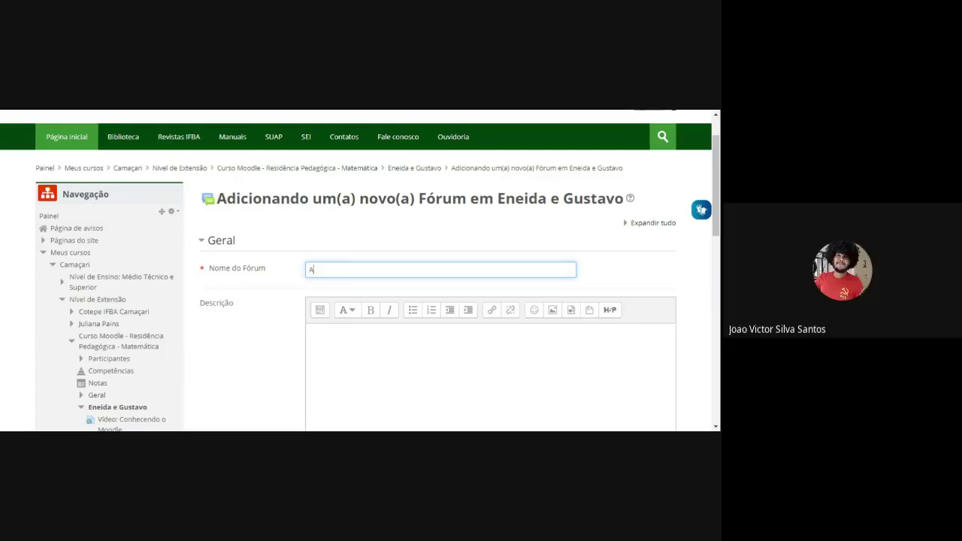
{"action": "key", "text": "BackSpace"}
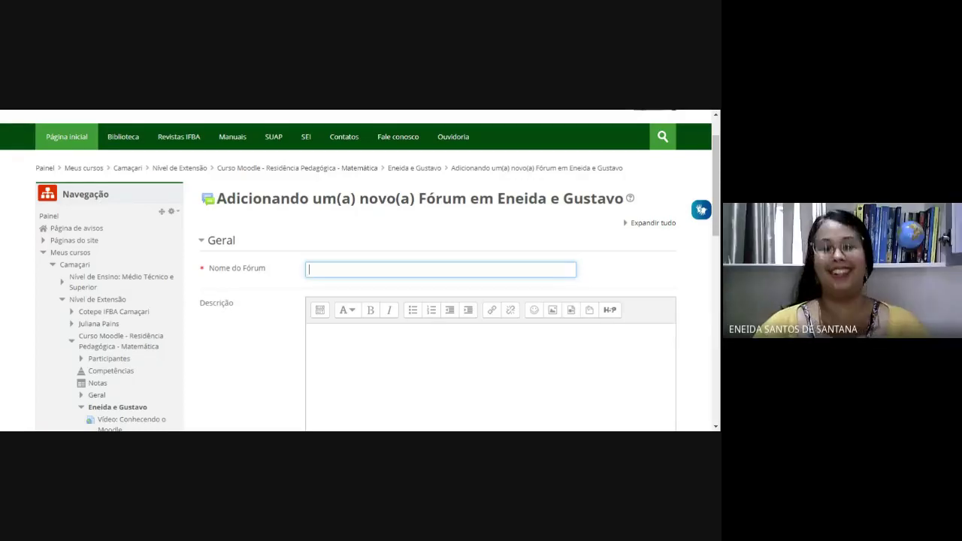
{"action": "type", "text": "D"}
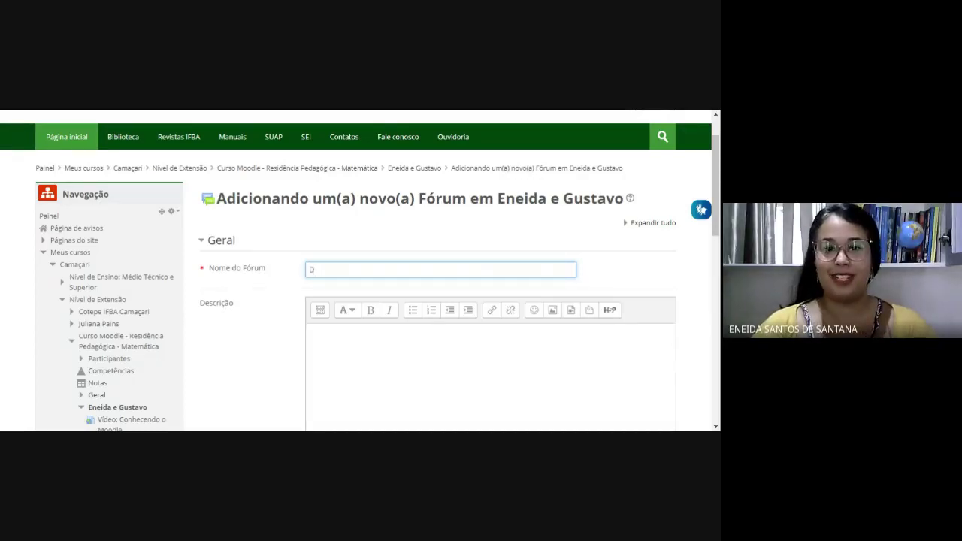
{"action": "key", "text": "BackSpace"}
{"action": "type", "text": "Conhece"}
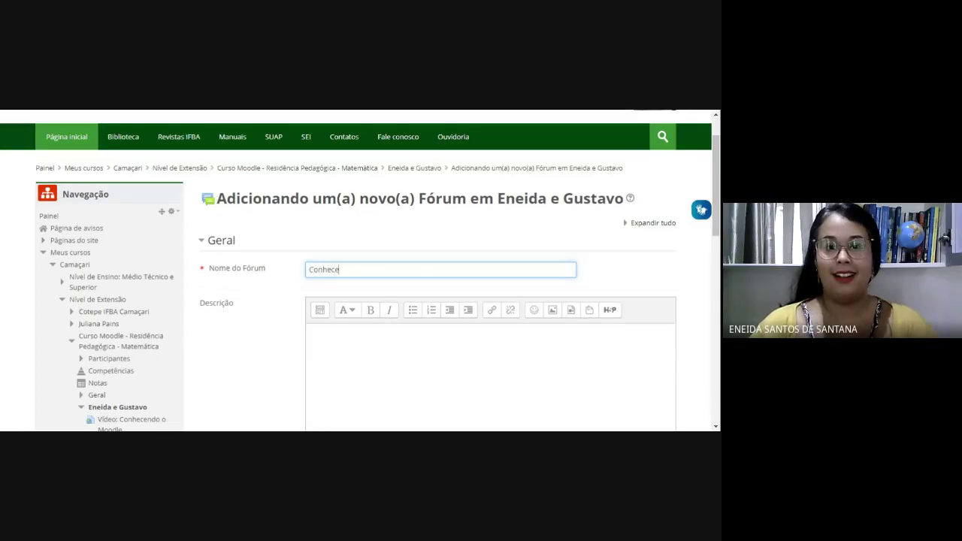
{"action": "type", "text": "ndo o Moodle"}
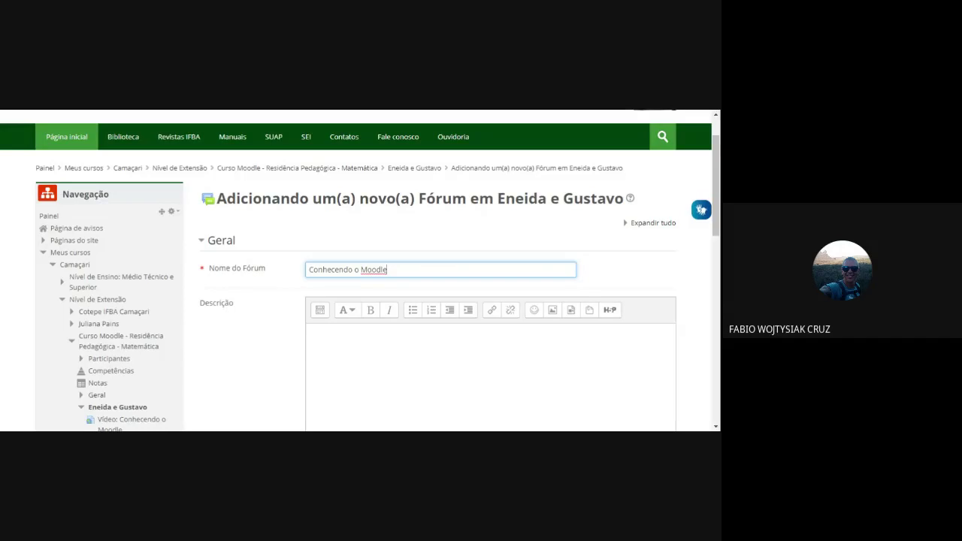
Write the forum description "Responda aos questionamentos após leitura do capítulo 7 de Cibercultura." and leave blank lines below it.
{"action": "key", "text": "Tab"}
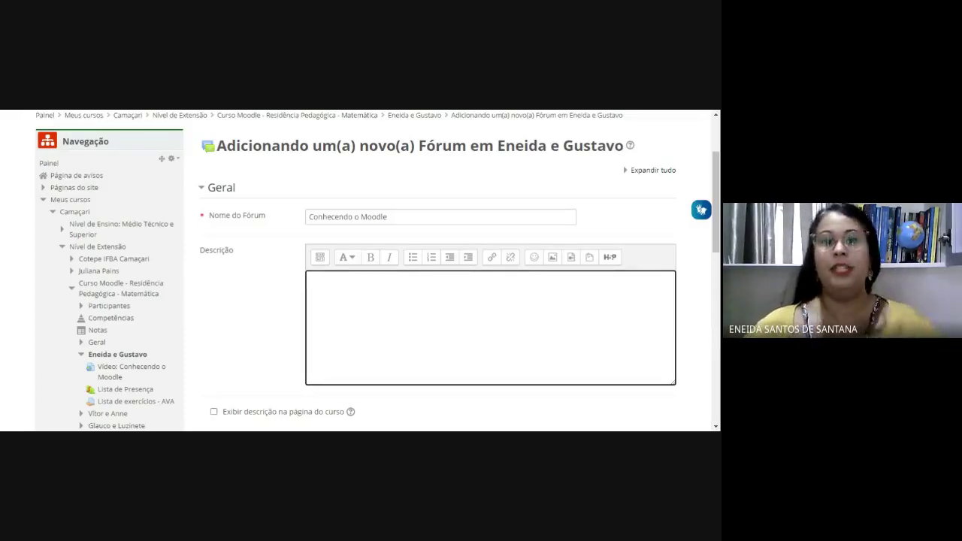
{"action": "scroll", "coordinate": [376, 270], "scroll_direction": "down", "scroll_amount": 1}
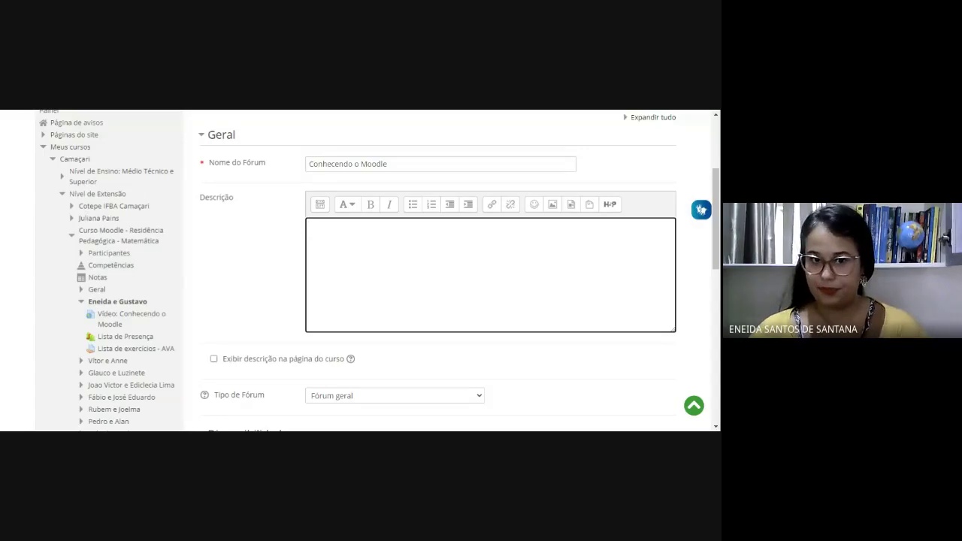
{"action": "type", "text": "Re"}
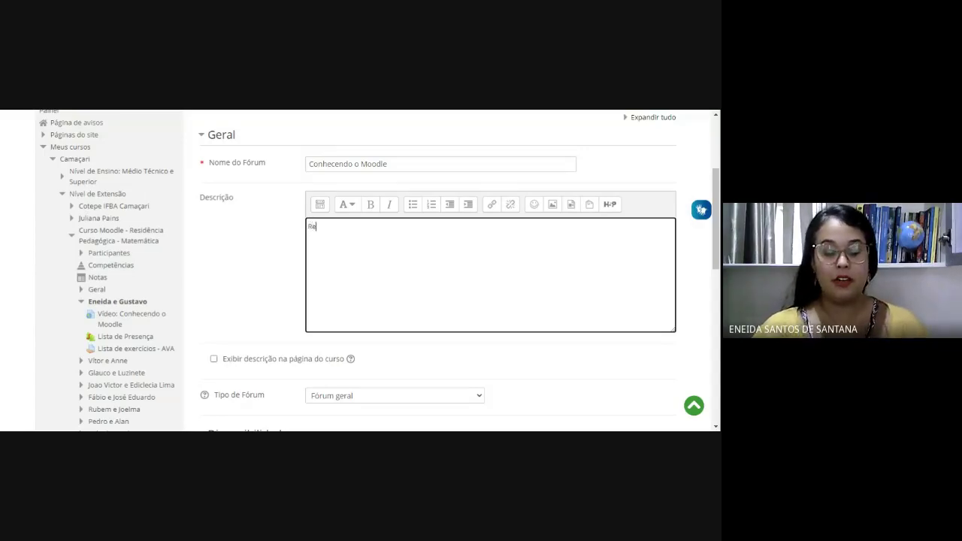
{"action": "type", "text": "sponda as"}
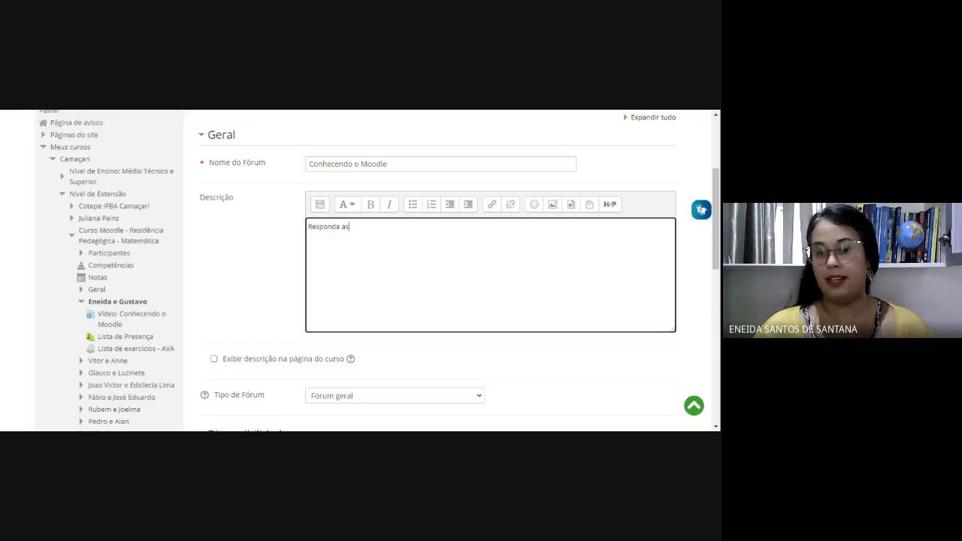
{"action": "key", "text": "BackSpace"}
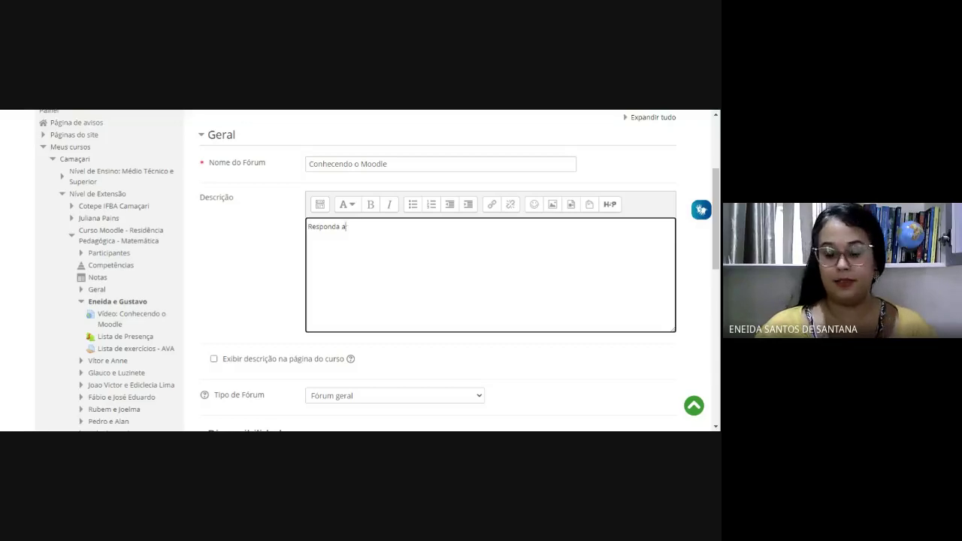
{"action": "type", "text": "os re"}
{"action": "key", "text": "BackSpace"}
{"action": "key", "text": "BackSpace"}
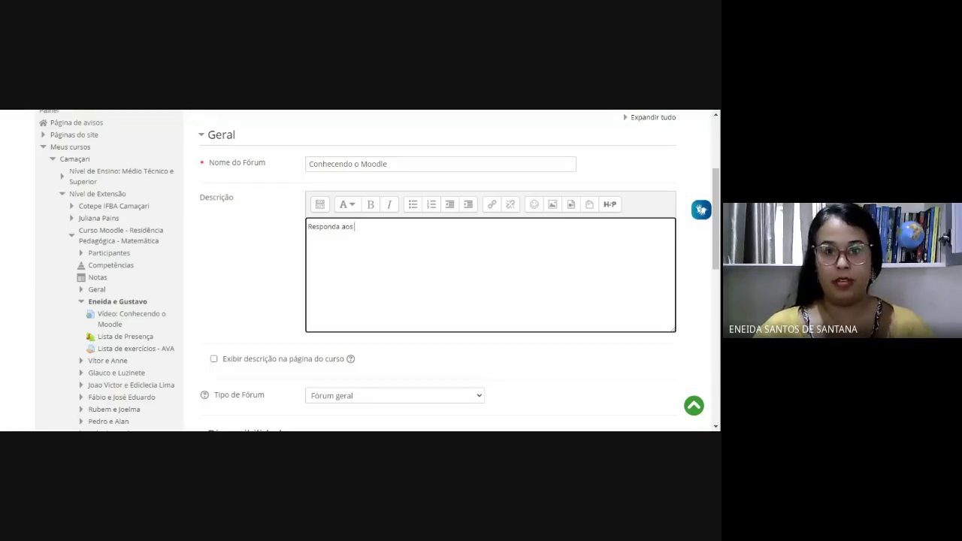
{"action": "type", "text": "questionamentos"}
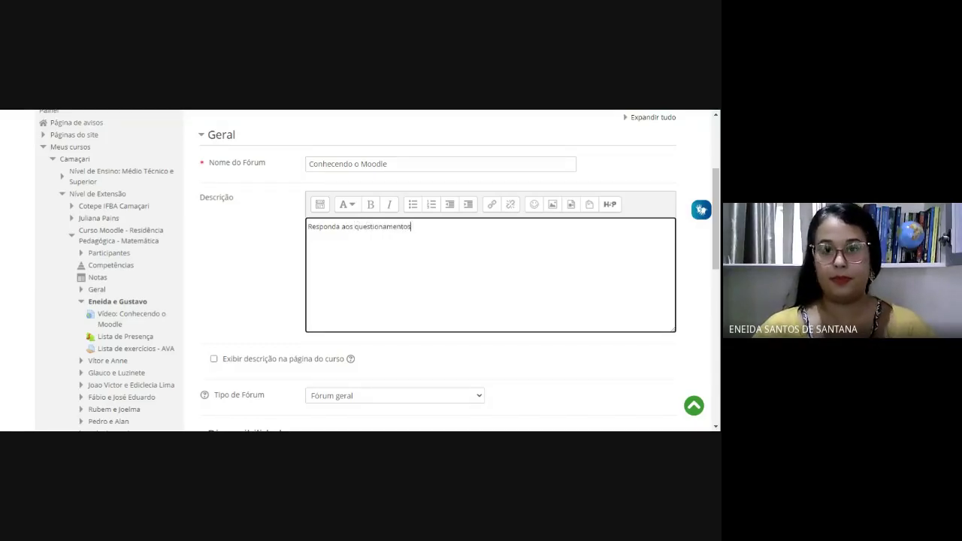
{"action": "type", "text": " ap"}
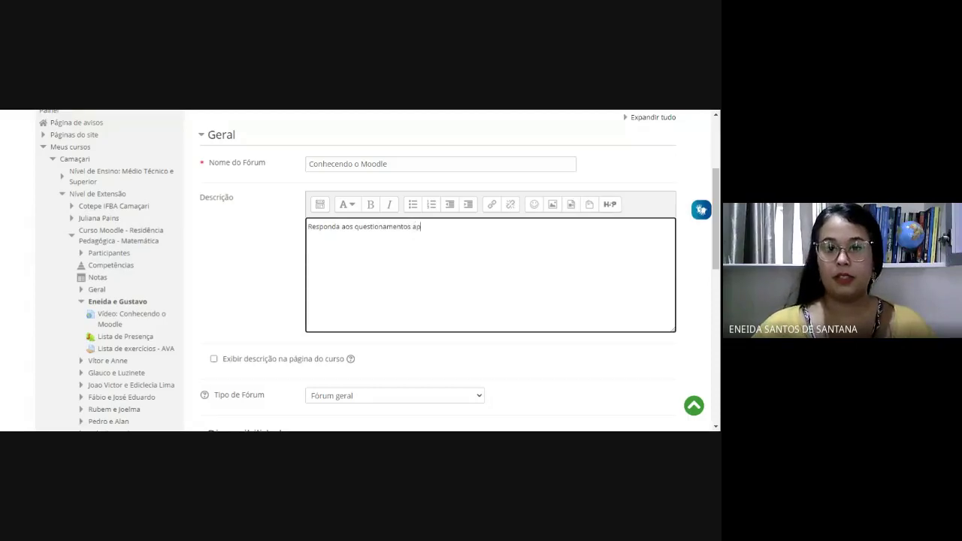
{"action": "type", "text": "ós leitura "}
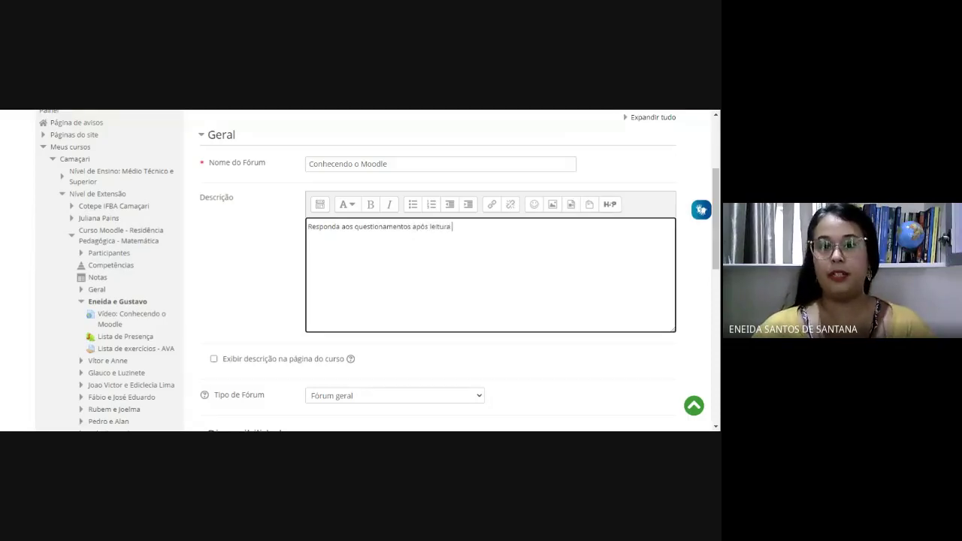
{"action": "type", "text": "do "}
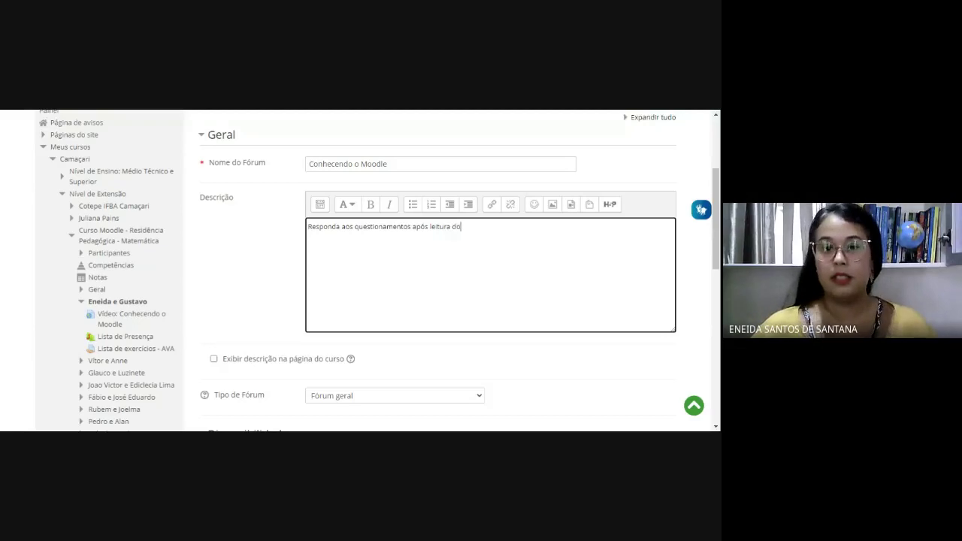
{"action": "type", "text": "capítul"}
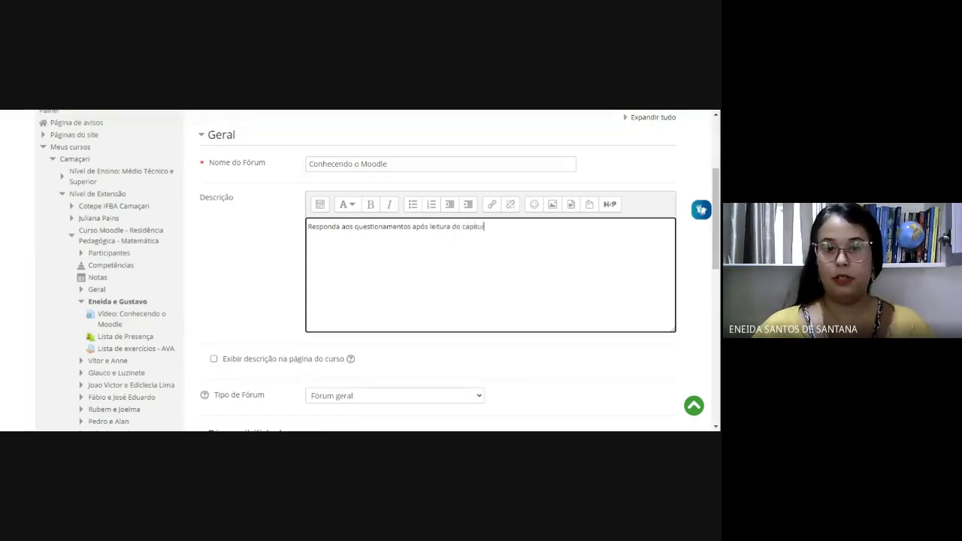
{"action": "type", "text": "o 7 de"}
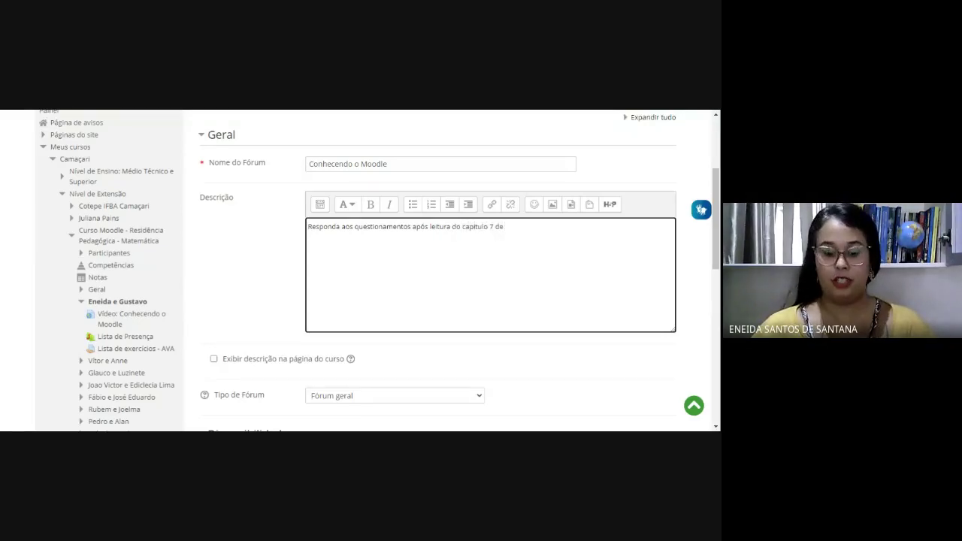
{"action": "type", "text": " C"}
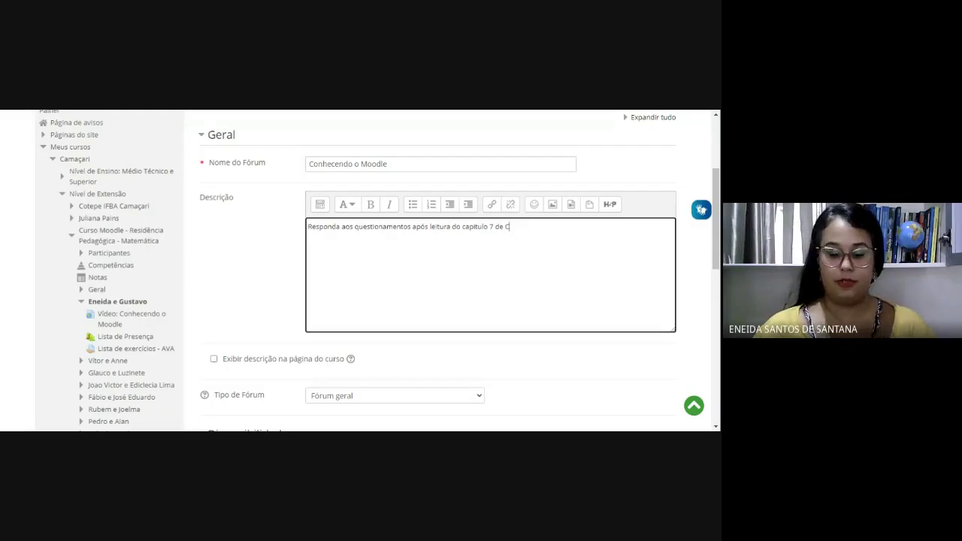
{"action": "type", "text": "ibercu"}
{"action": "type", "text": "tur"}
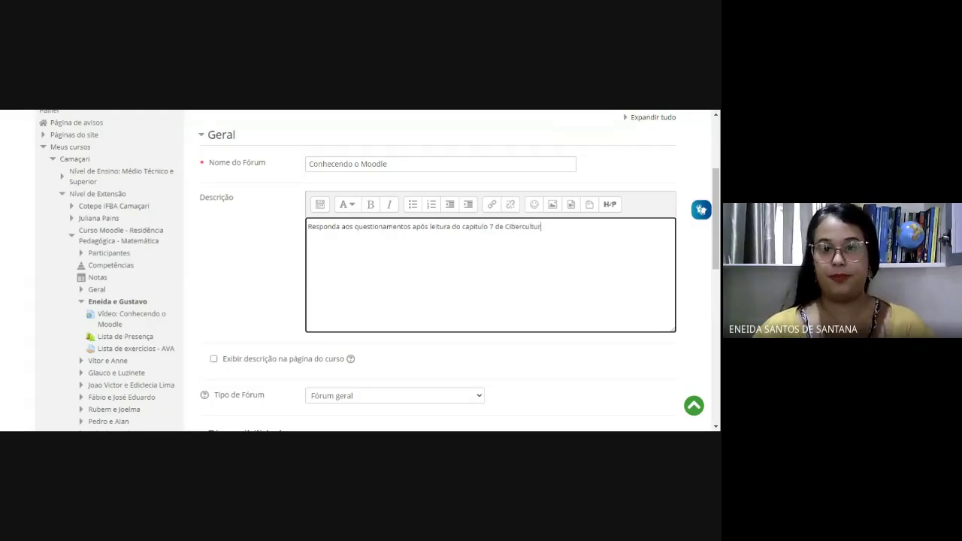
{"action": "type", "text": "a."}
{"action": "key", "text": "Return"}
{"action": "key", "text": "Return"}
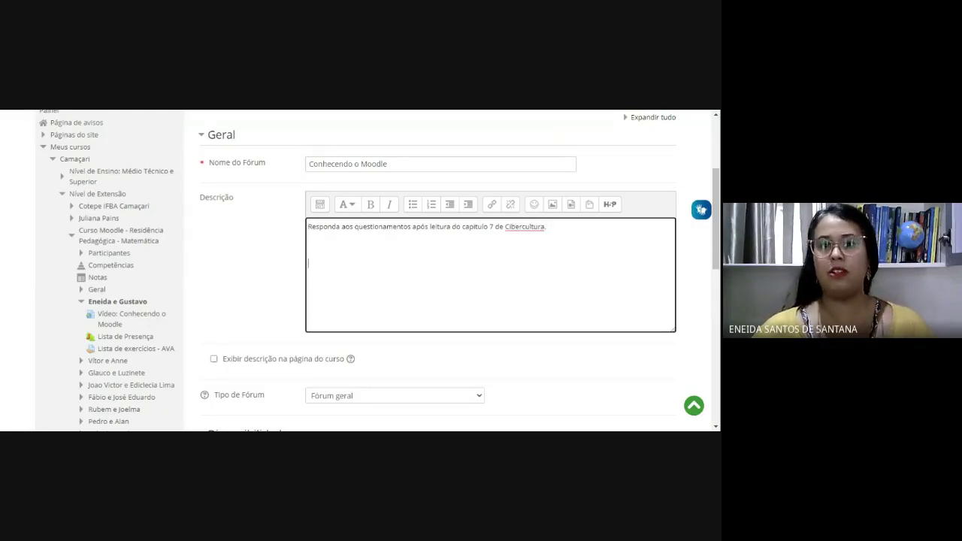
Set the description to display on the course page, and review the forum type help and choices, keeping Fórum geral.
{"action": "scroll", "coordinate": [451, 271], "scroll_direction": "down", "scroll_amount": 2}
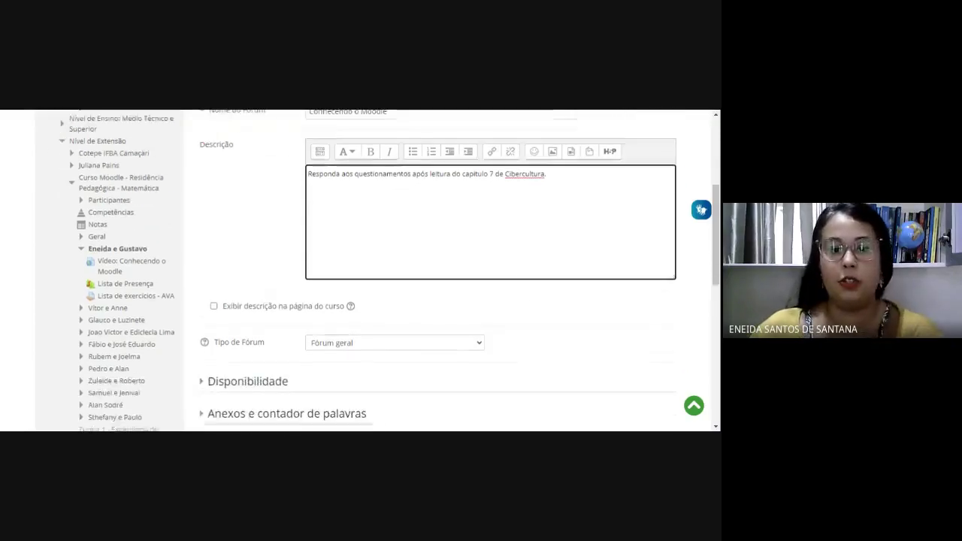
{"action": "left_click", "coordinate": [215, 254]}
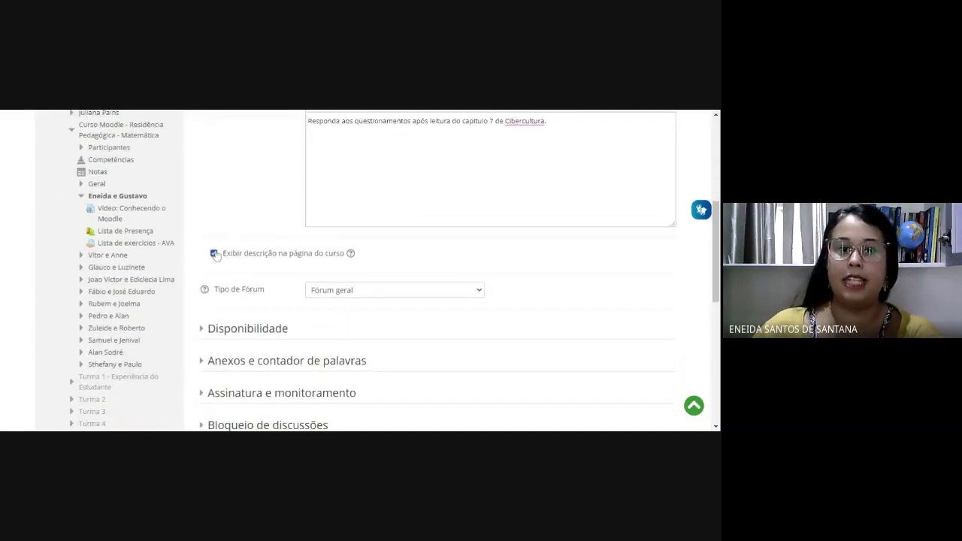
{"action": "scroll", "coordinate": [482, 258], "scroll_direction": "down", "scroll_amount": 1}
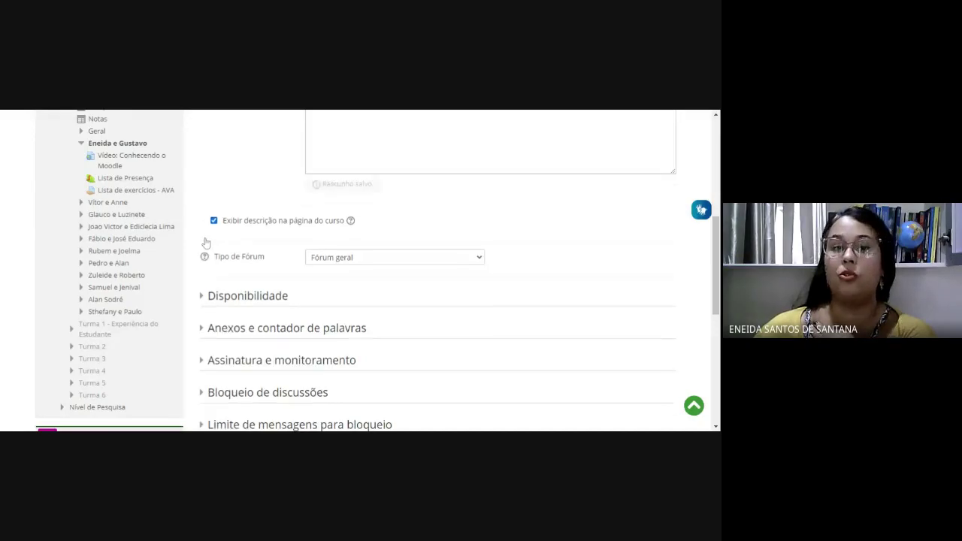
{"action": "left_click", "coordinate": [204, 258]}
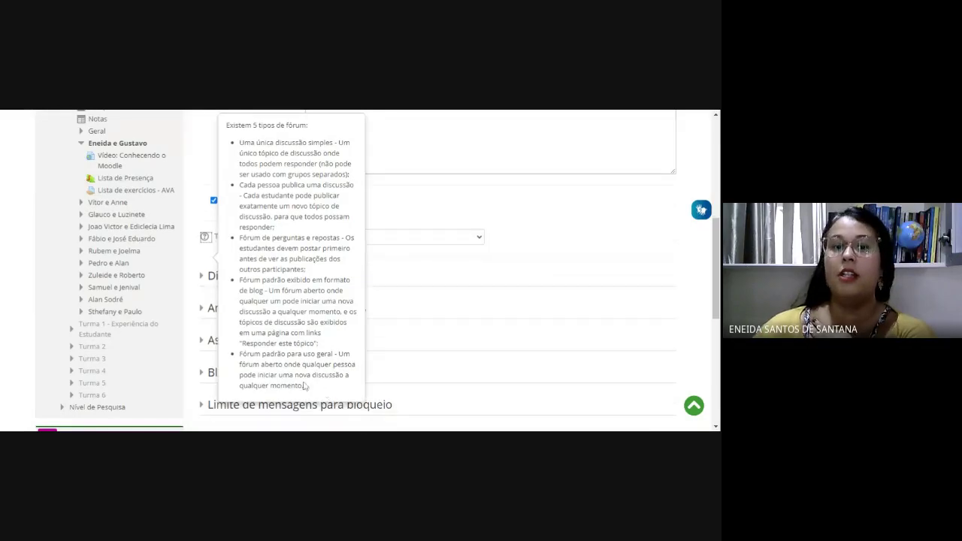
{"action": "left_click", "coordinate": [541, 239]}
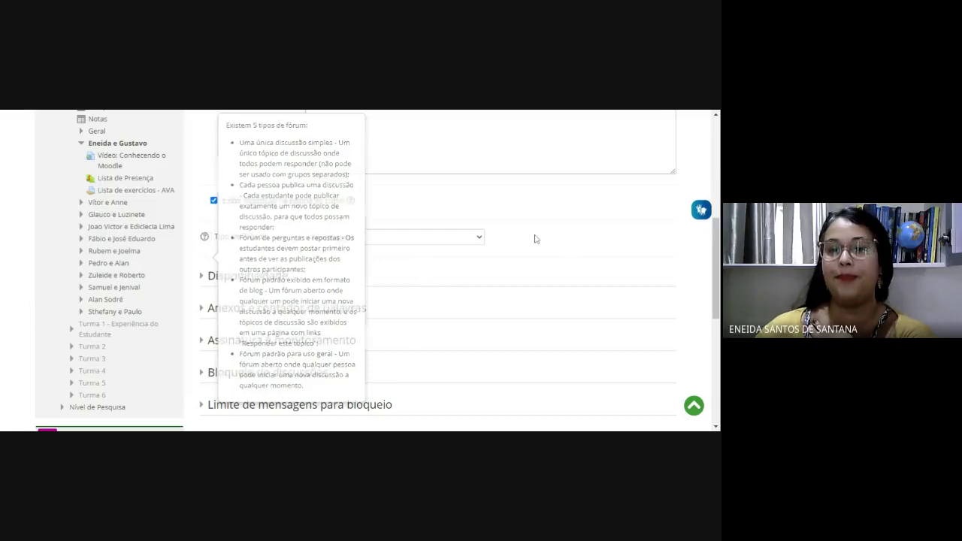
{"action": "left_click", "coordinate": [466, 244]}
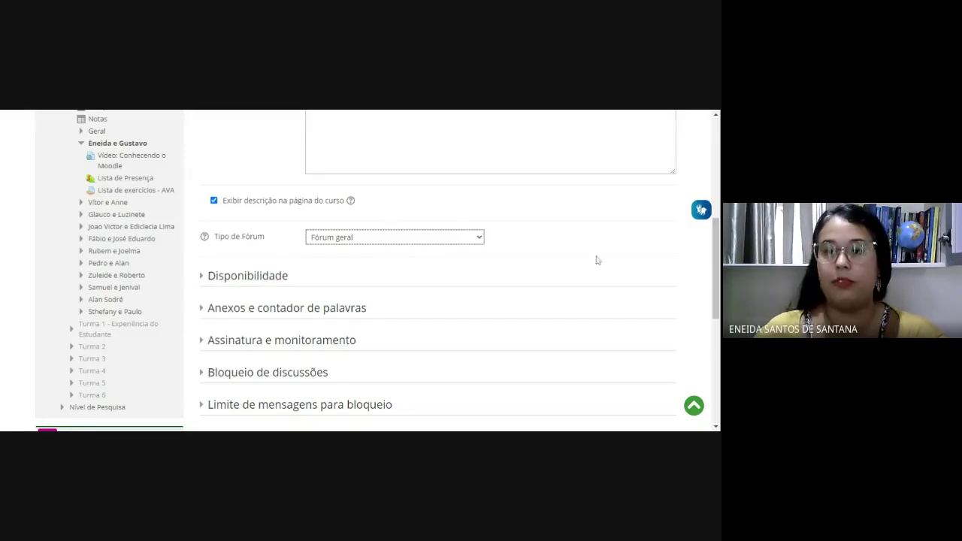
Enable both the due date (Data de entrega) and the cut-off date (Data limite) in the forum's Disponibilidade settings.
{"action": "scroll", "coordinate": [586, 264], "scroll_direction": "down", "scroll_amount": 2}
{"action": "left_click", "coordinate": [276, 226]}
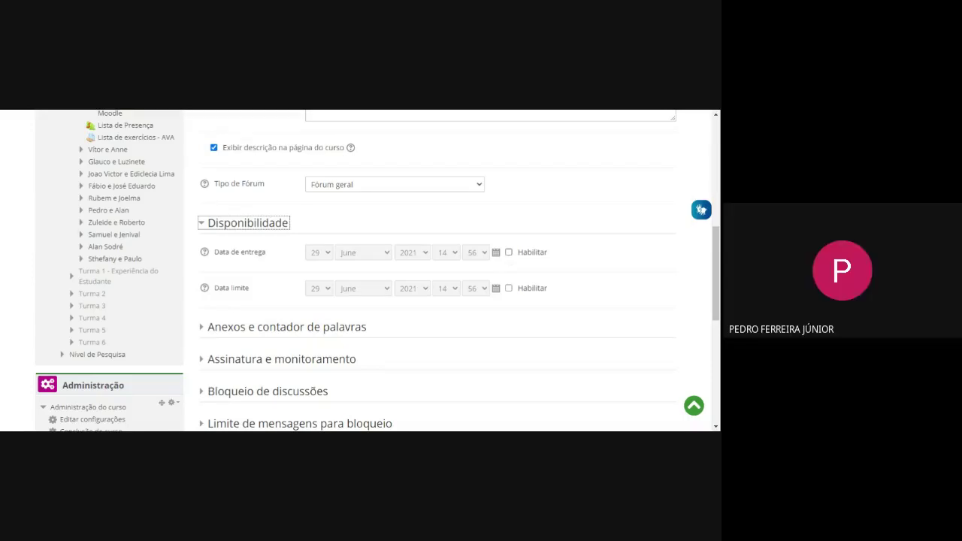
{"action": "left_click", "coordinate": [508, 252]}
{"action": "left_click", "coordinate": [508, 288]}
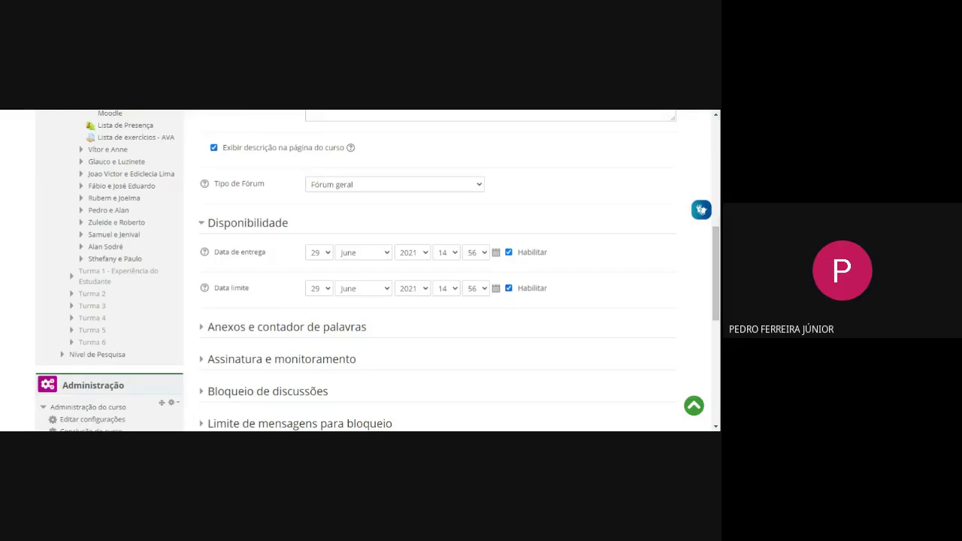
{"action": "scroll", "coordinate": [588, 281], "scroll_direction": "down", "scroll_amount": 2}
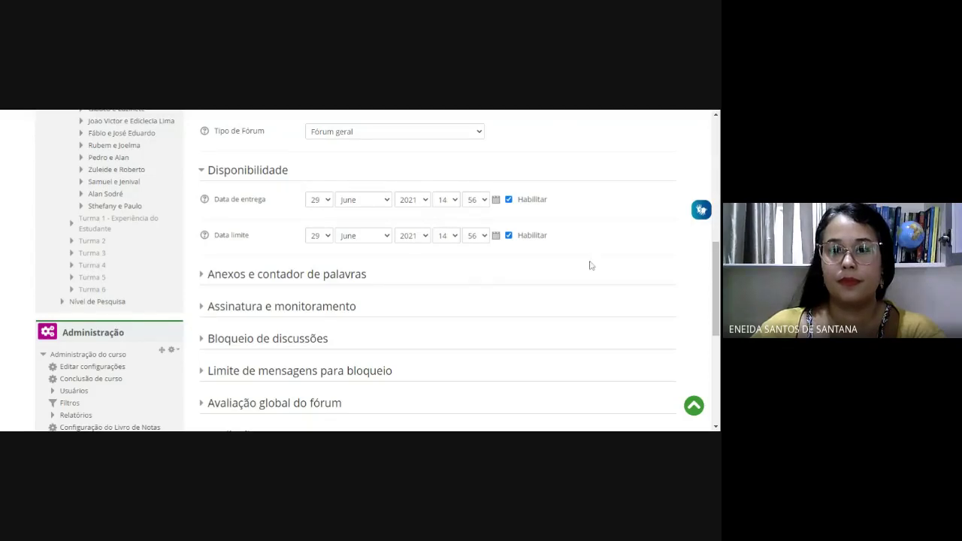
Change the forum's cut-off date (Data limite) to the month of July and the hour 15.
{"action": "left_click_drag", "start_coordinate": [717, 306], "coordinate": [718, 301]}
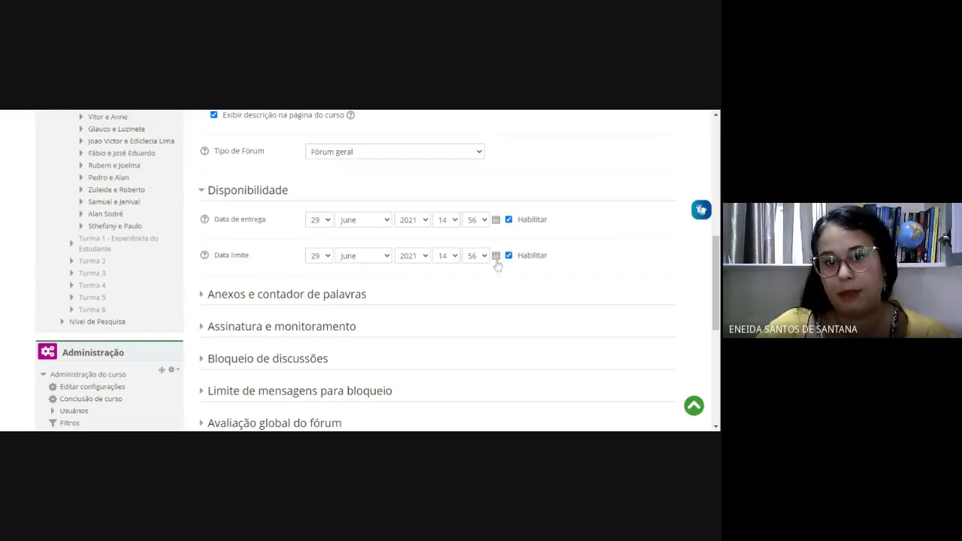
{"action": "left_click", "coordinate": [375, 259]}
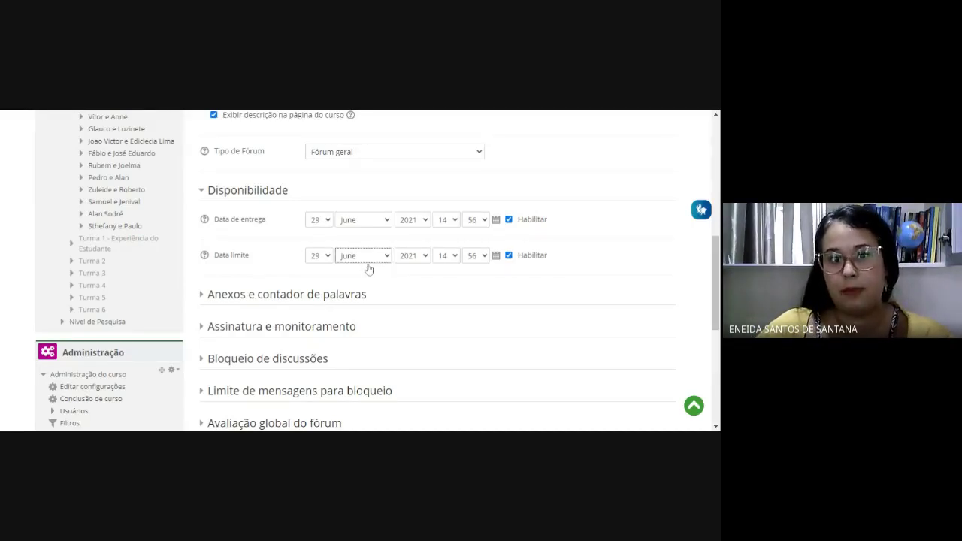
{"action": "key", "text": "Down"}
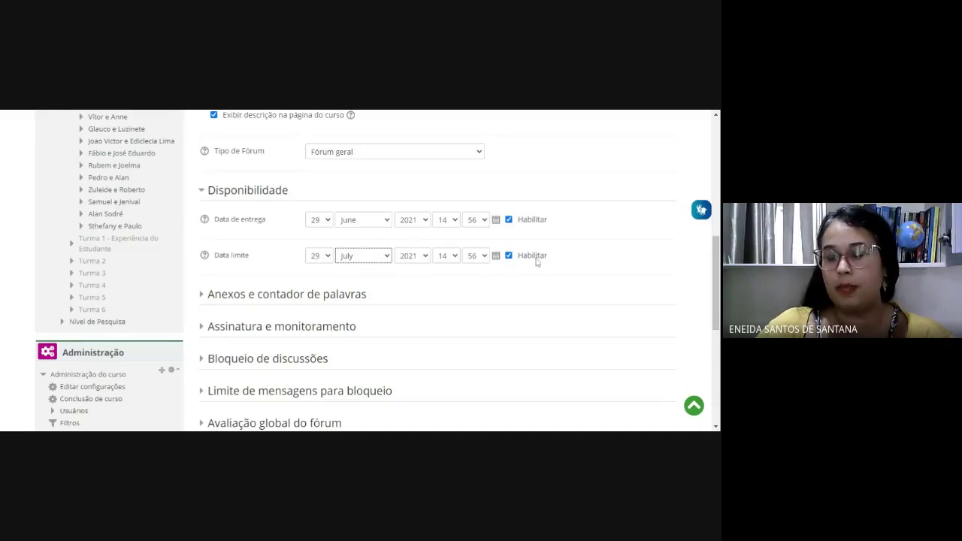
{"action": "left_click", "coordinate": [458, 255]}
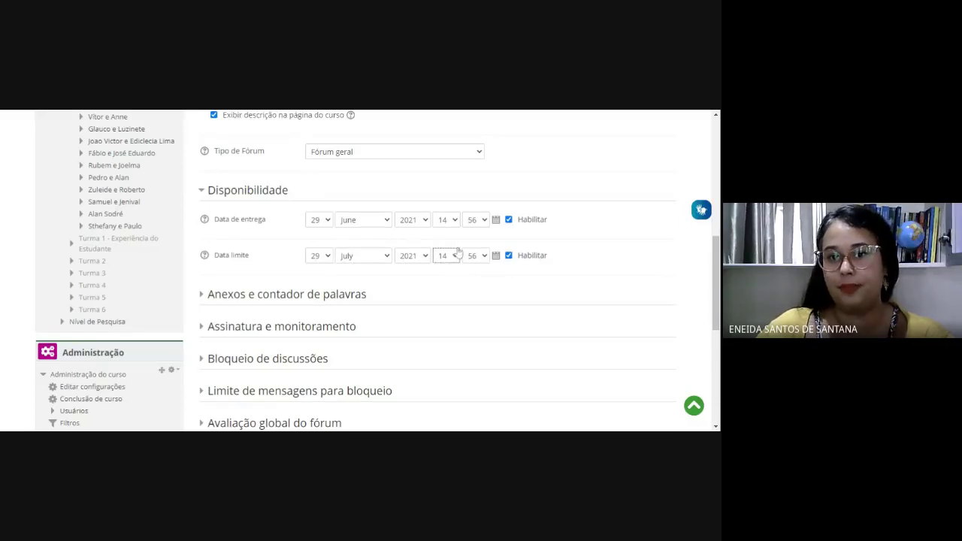
{"action": "key", "text": "Down"}
In Anexos e contador de palavras, limit attachments to 3 files and set the maximum attachment size to 1Gb.
{"action": "scroll", "coordinate": [716, 300], "scroll_direction": "down", "scroll_amount": 1}
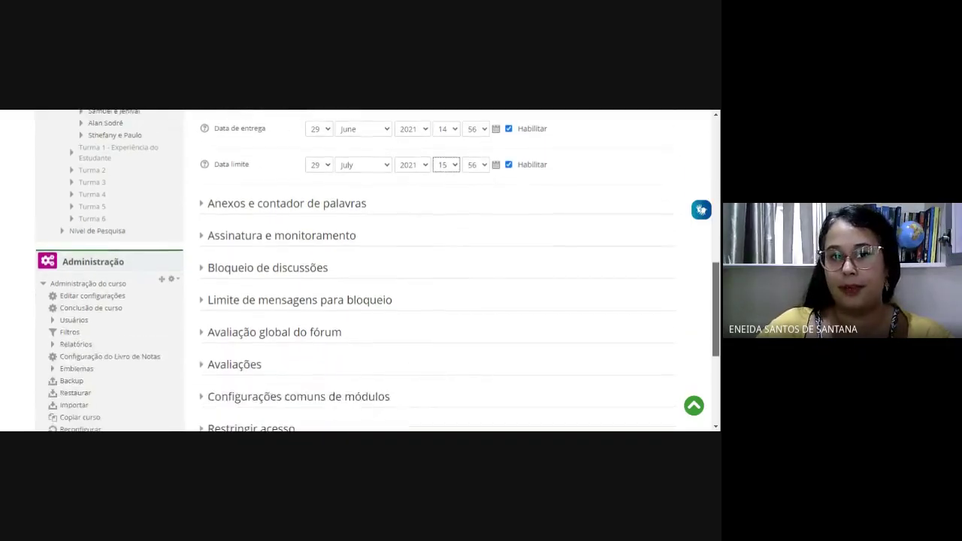
{"action": "left_click", "coordinate": [331, 203]}
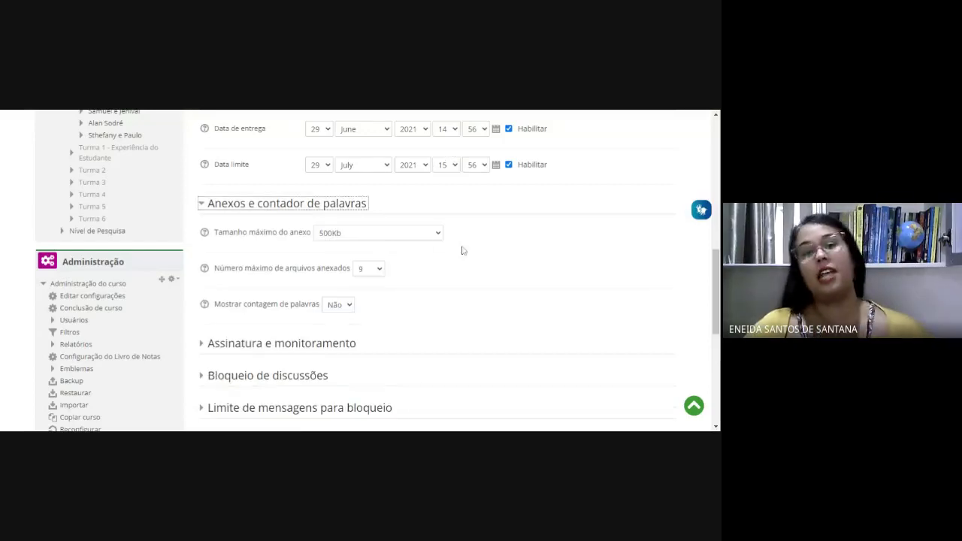
{"action": "left_click", "coordinate": [439, 235]}
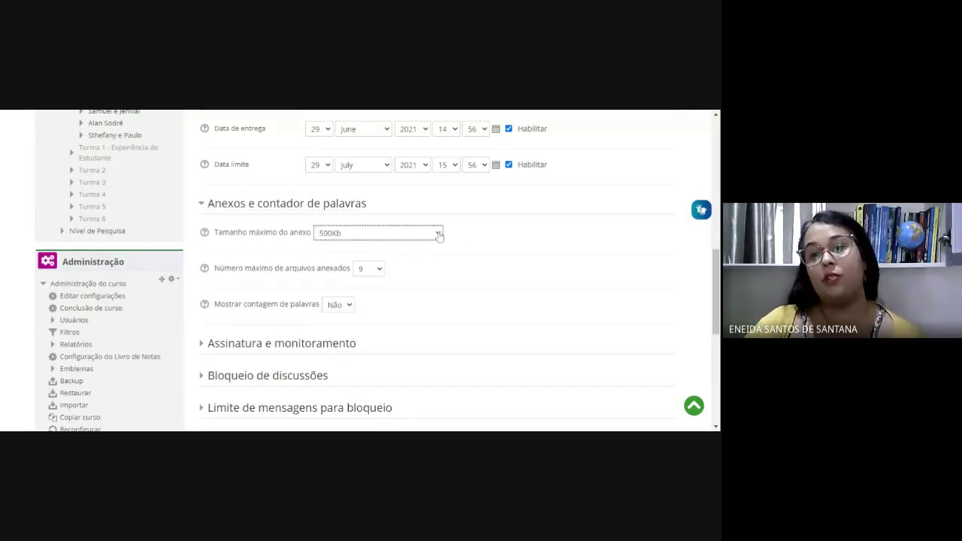
{"action": "left_click", "coordinate": [372, 275]}
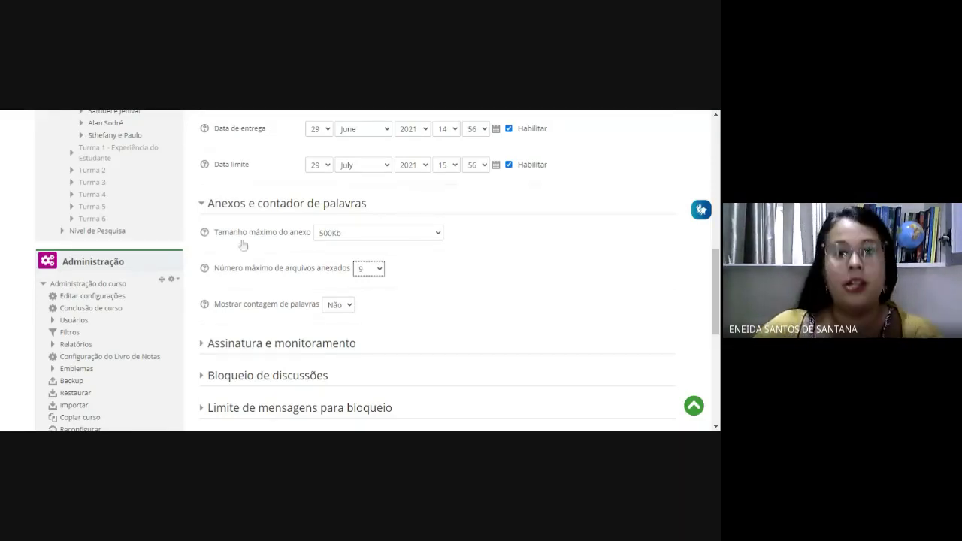
{"action": "left_click", "coordinate": [394, 275]}
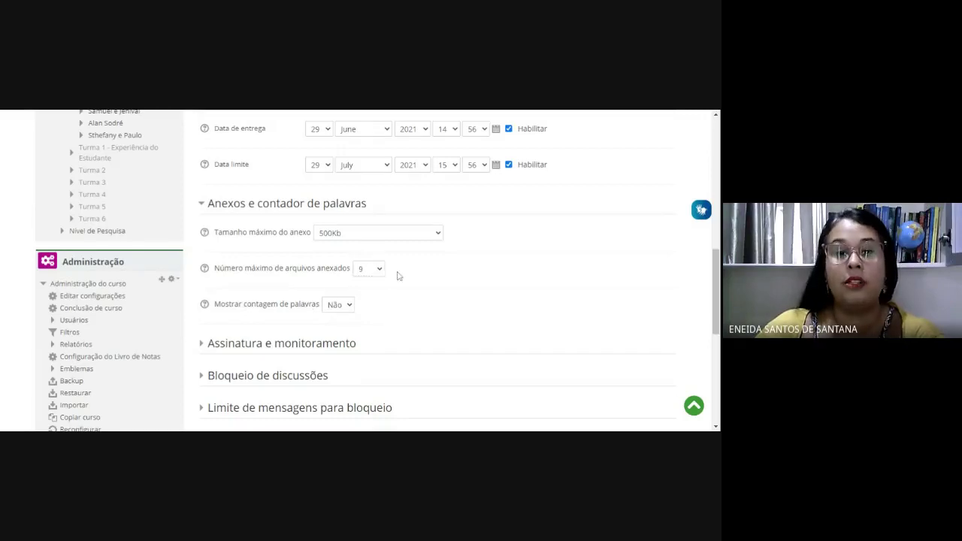
{"action": "scroll", "coordinate": [441, 280], "scroll_direction": "down", "scroll_amount": 1}
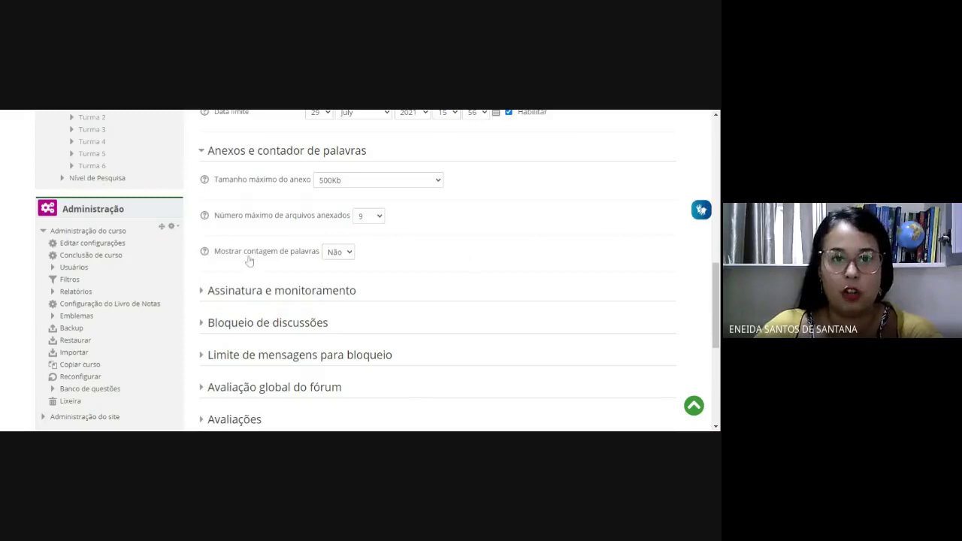
{"action": "left_click", "coordinate": [369, 220]}
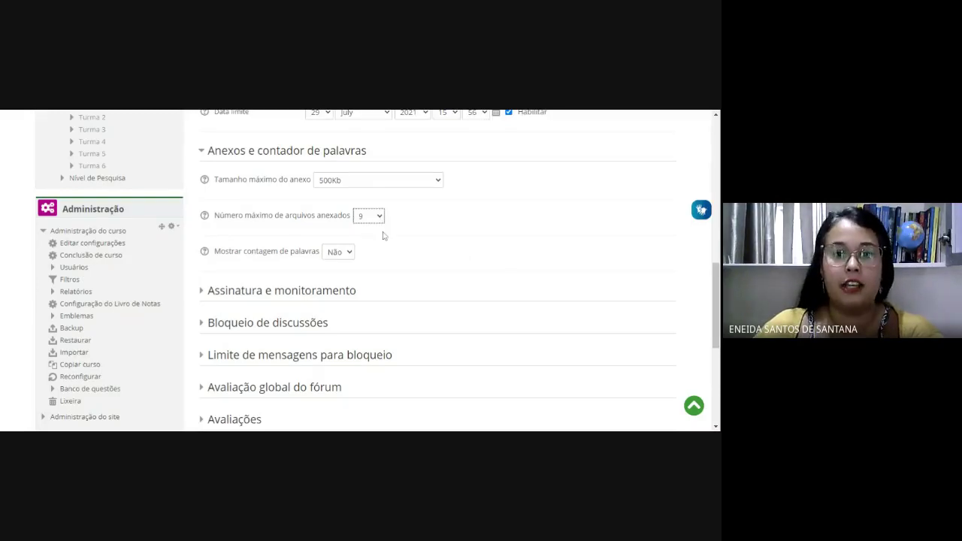
{"action": "left_click", "coordinate": [365, 262]}
{"action": "left_click", "coordinate": [360, 188]}
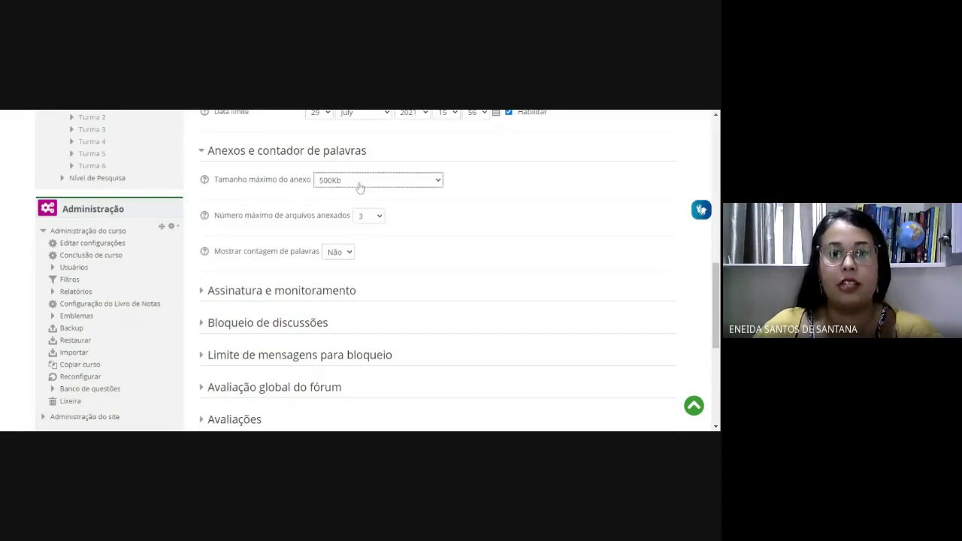
{"action": "left_click", "coordinate": [376, 193]}
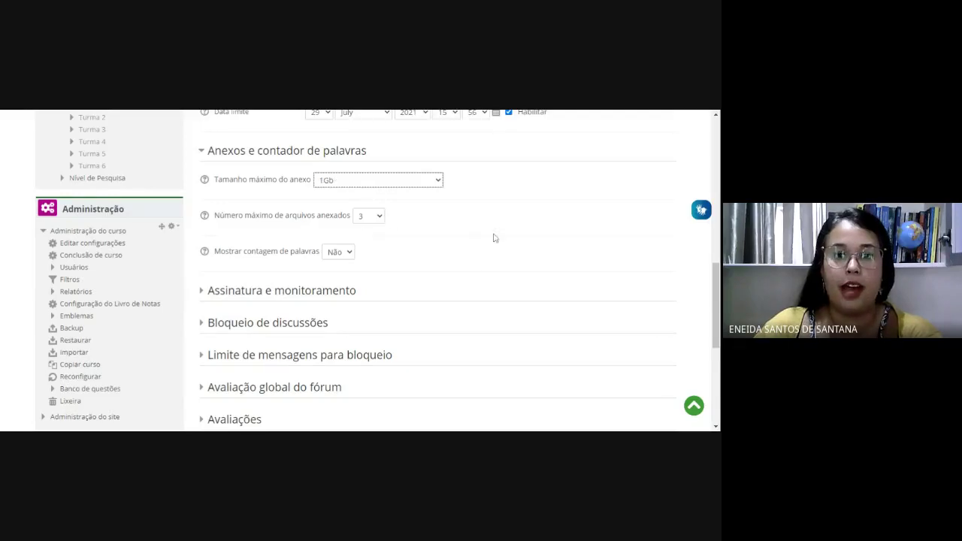
Set the subscription mode (Modo de assinatura) to Assinatura automática and keep reading tracking as Opcional.
{"action": "scroll", "coordinate": [486, 267], "scroll_direction": "down", "scroll_amount": 1}
{"action": "left_click", "coordinate": [265, 246]}
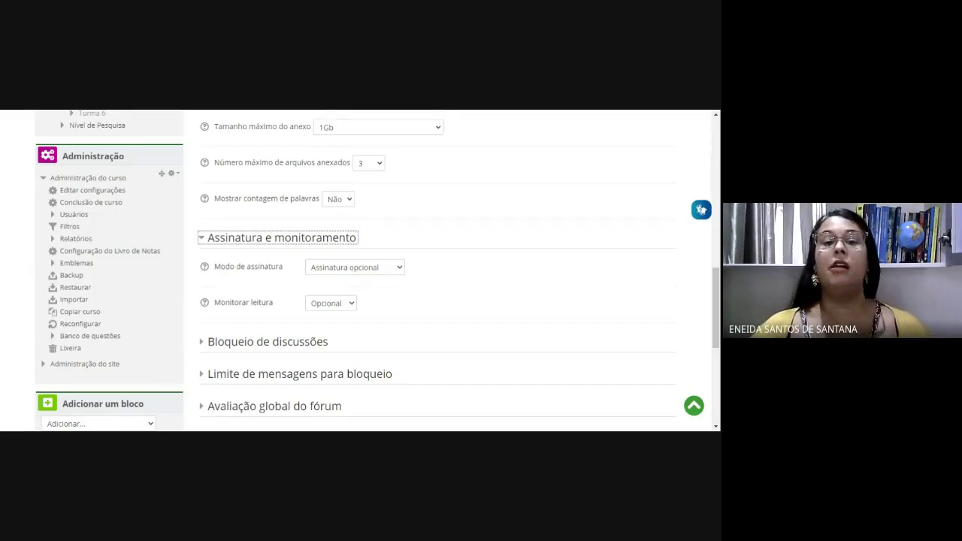
{"action": "left_click", "coordinate": [401, 271]}
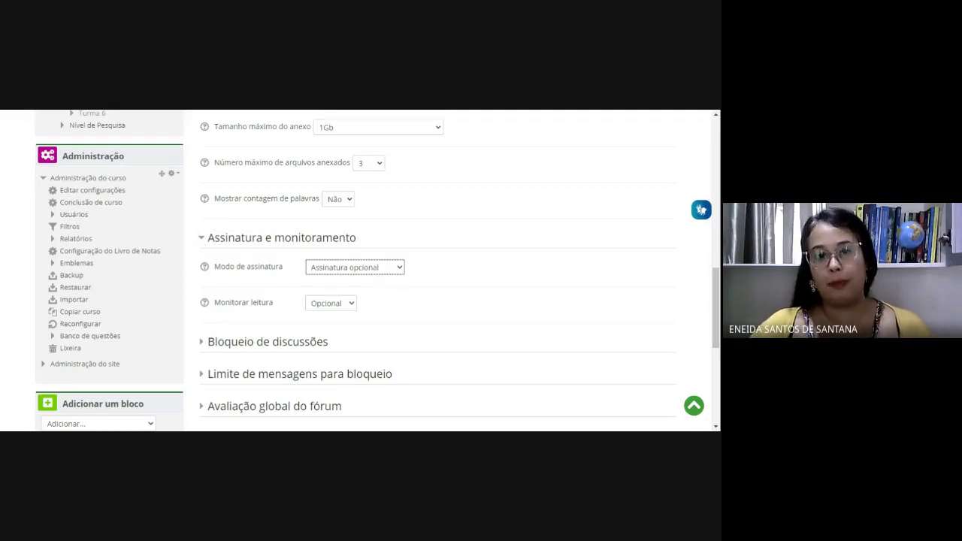
{"action": "key", "text": "Down"}
{"action": "key", "text": "Down"}
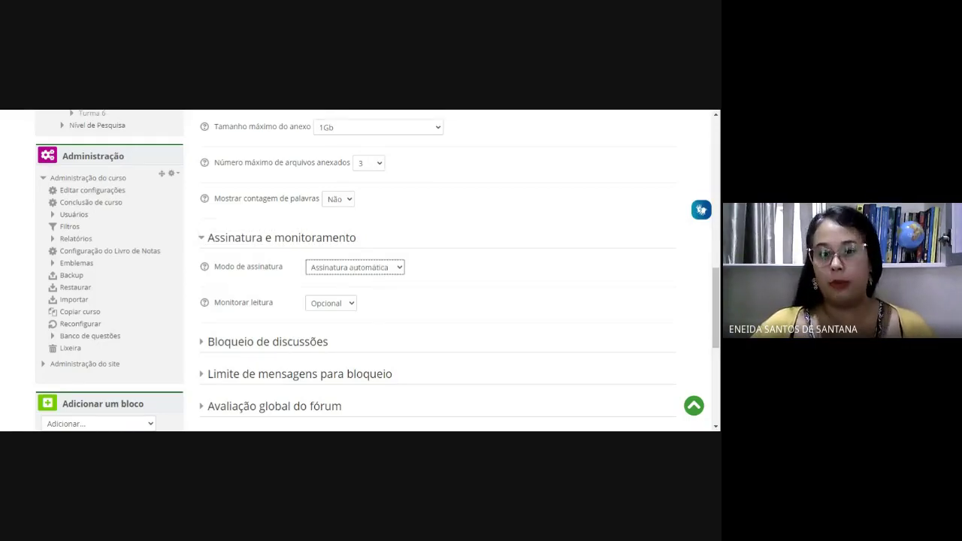
{"action": "left_click", "coordinate": [360, 306]}
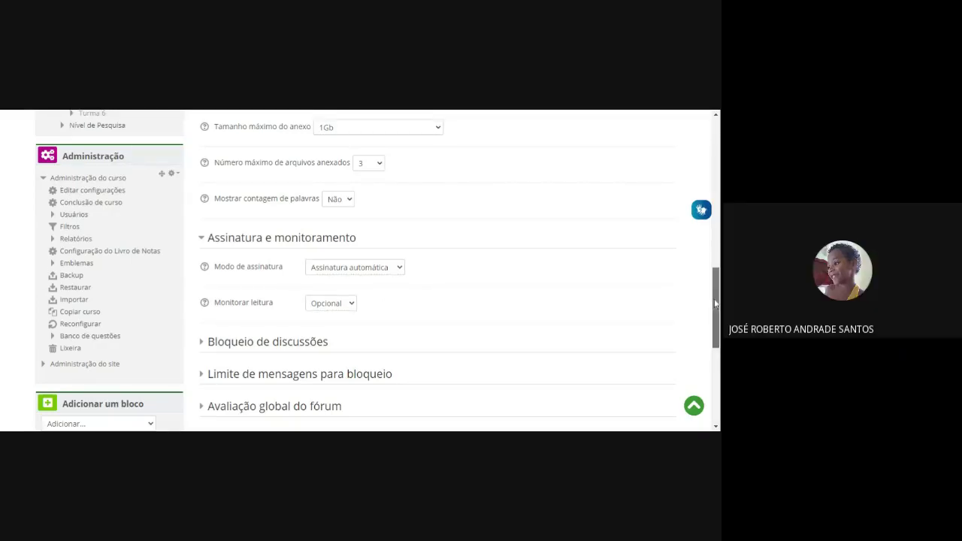
Review the discussion locking (Bloqueio de discussões) and post threshold (Limite de mensagens para bloqueio) settings without changing them.
{"action": "left_click_drag", "start_coordinate": [716, 302], "coordinate": [718, 320]}
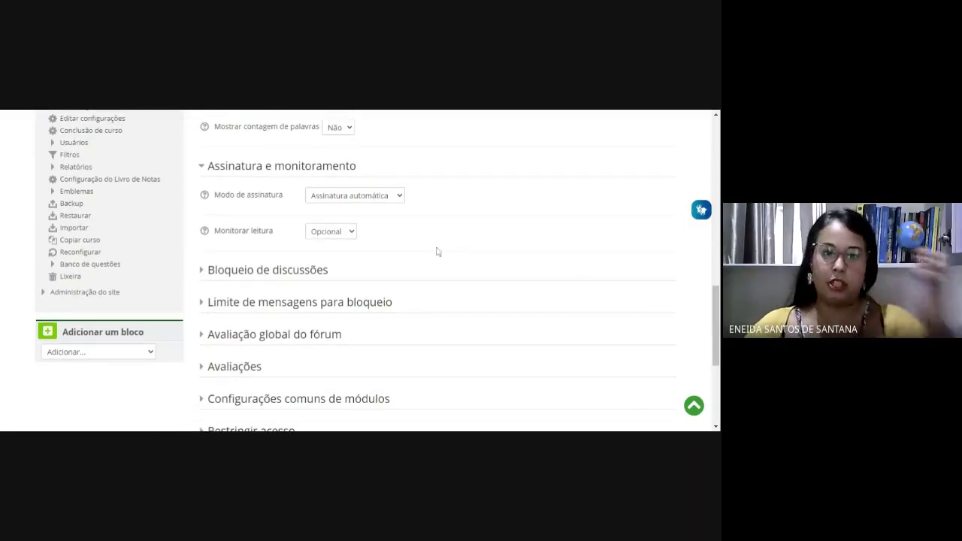
{"action": "left_click", "coordinate": [203, 272]}
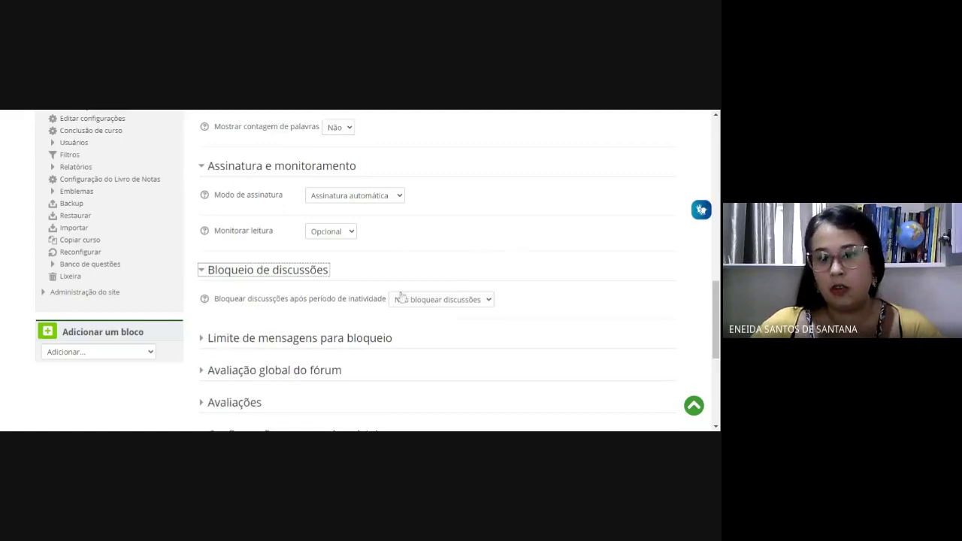
{"action": "left_click", "coordinate": [202, 272]}
{"action": "scroll", "coordinate": [489, 264], "scroll_direction": "down", "scroll_amount": 1}
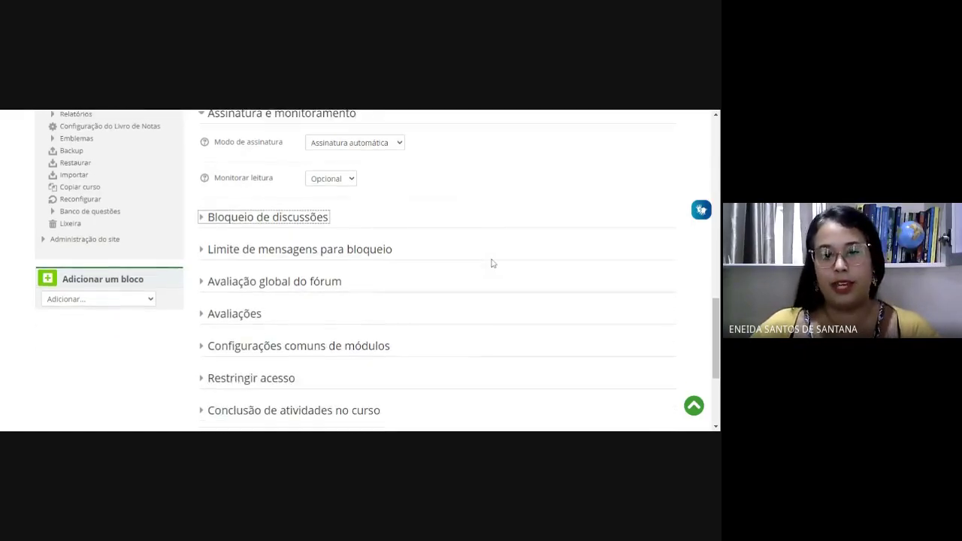
{"action": "left_click", "coordinate": [202, 250]}
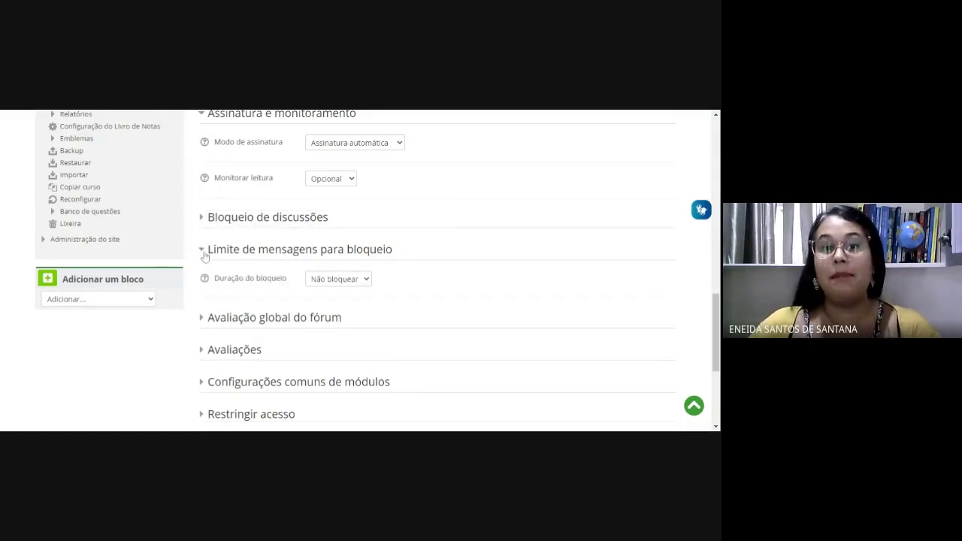
{"action": "left_click", "coordinate": [204, 251]}
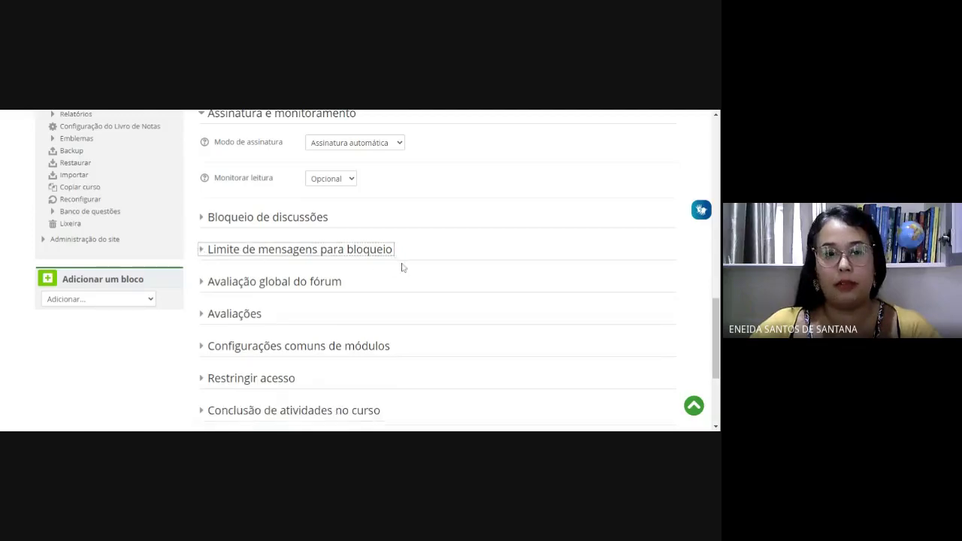
Set the whole-forum grade type (Avaliação global do fórum) to Pontos and keep the grading method Método simples de avaliação.
{"action": "scroll", "coordinate": [399, 266], "scroll_direction": "down", "scroll_amount": 1}
{"action": "left_click", "coordinate": [202, 230]}
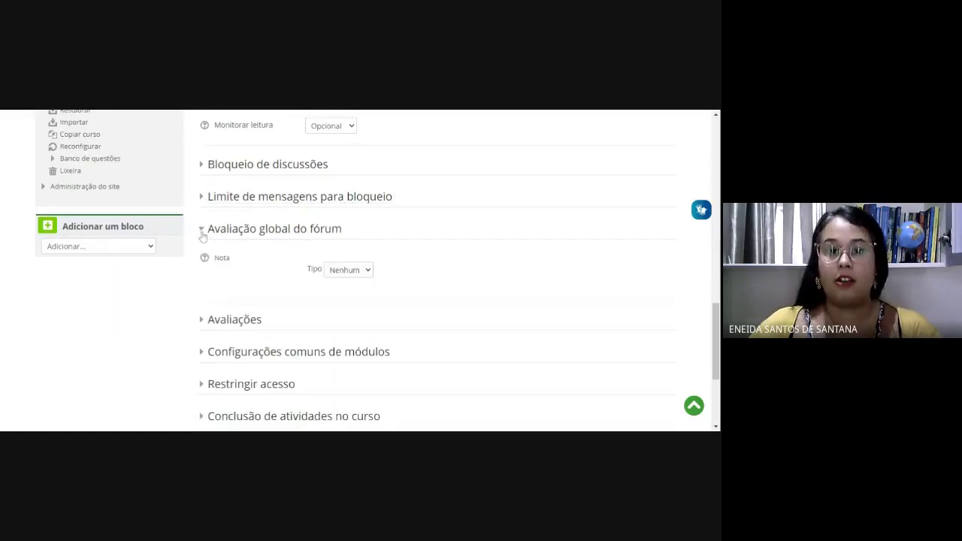
{"action": "left_click", "coordinate": [343, 271]}
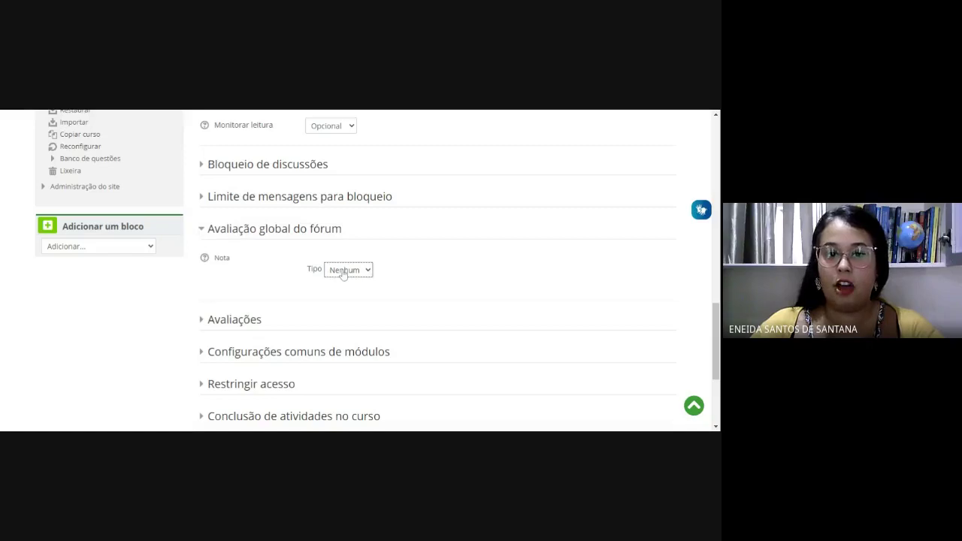
{"action": "left_click", "coordinate": [348, 312]}
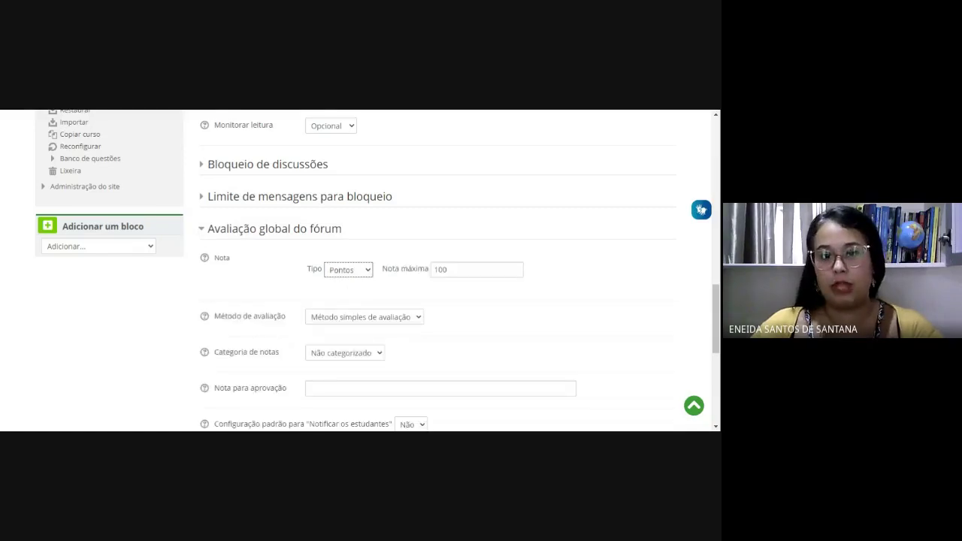
{"action": "scroll", "coordinate": [559, 323], "scroll_direction": "down", "scroll_amount": 1}
{"action": "left_click", "coordinate": [405, 269]}
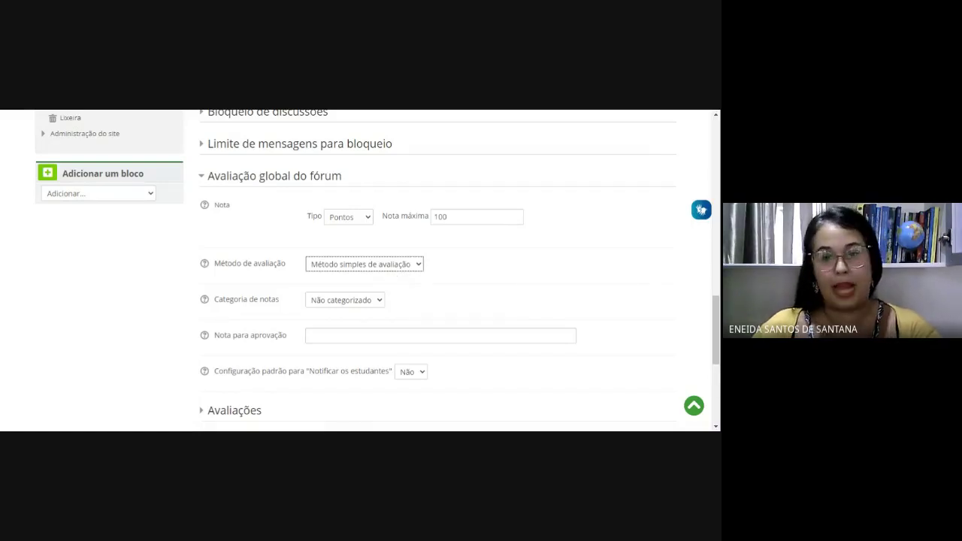
Set the passing grade (Nota para aprovação) to 70 and the default for "Notificar os estudantes" to Sim.
{"action": "scroll", "coordinate": [473, 276], "scroll_direction": "down", "scroll_amount": 1}
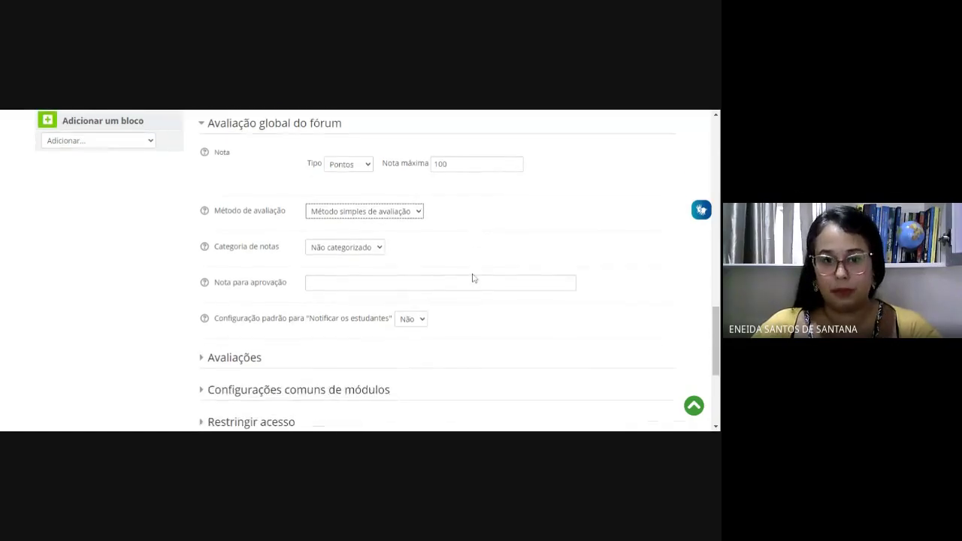
{"action": "left_click", "coordinate": [441, 283]}
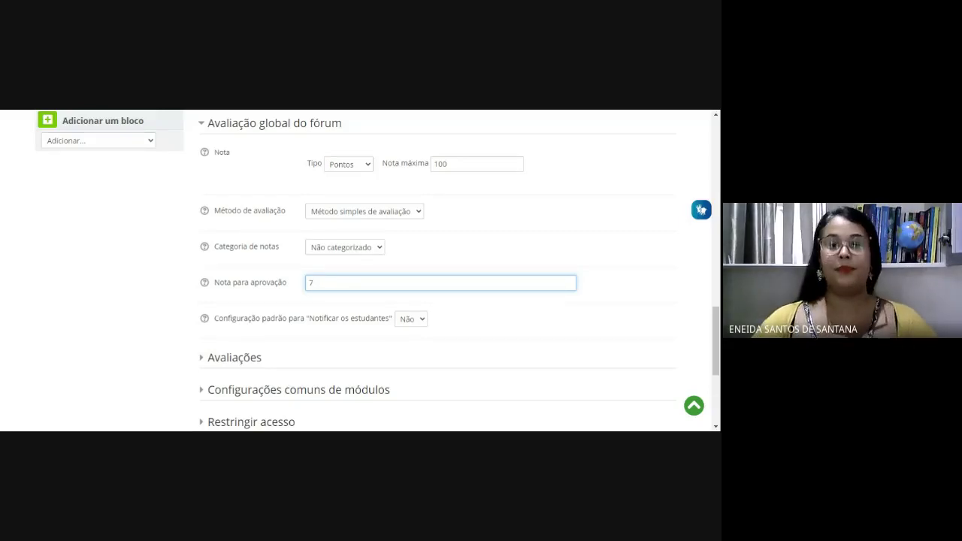
{"action": "left_click", "coordinate": [490, 310]}
{"action": "scroll", "coordinate": [487, 313], "scroll_direction": "down", "scroll_amount": 1}
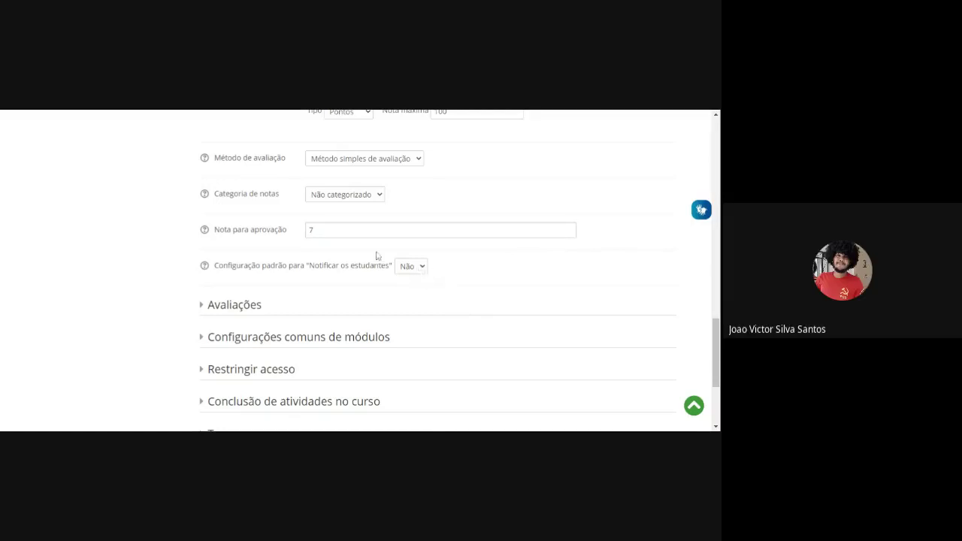
{"action": "left_click", "coordinate": [312, 230]}
{"action": "type", "text": "0"}
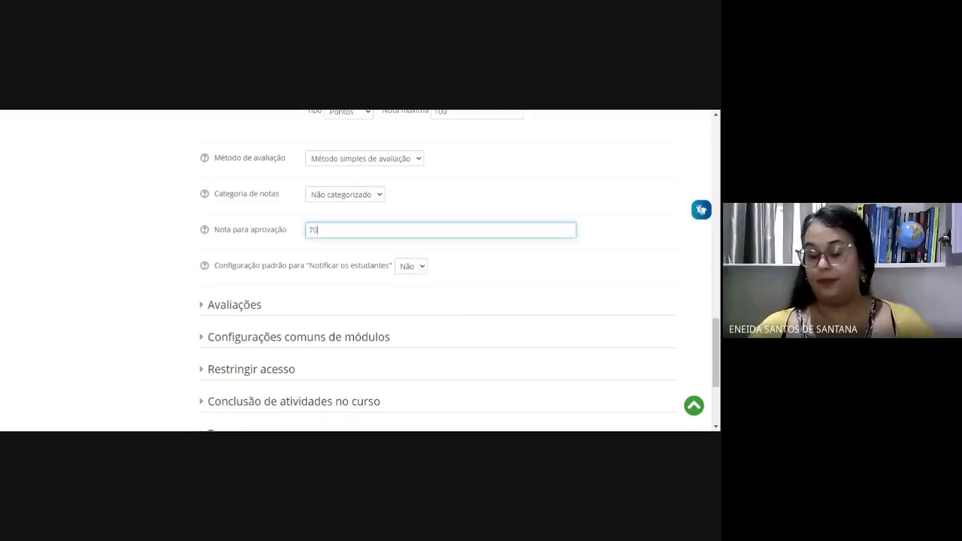
{"action": "left_click", "coordinate": [419, 272]}
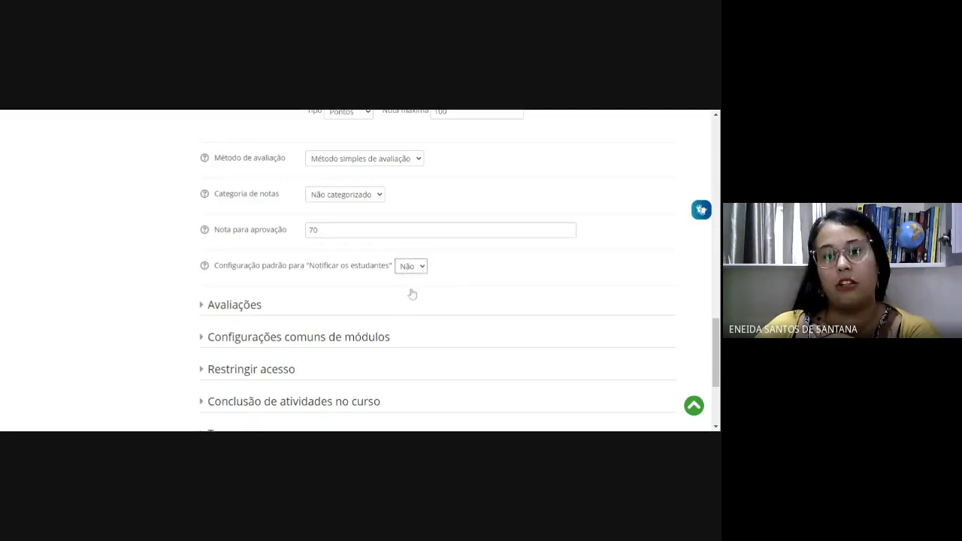
{"action": "key", "text": "Down"}
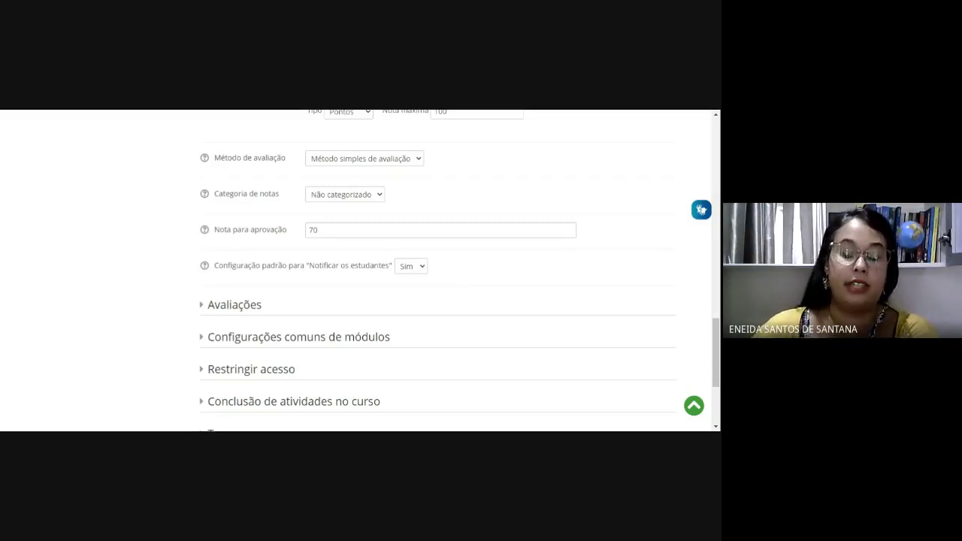
{"action": "scroll", "coordinate": [452, 271], "scroll_direction": "down", "scroll_amount": 1}
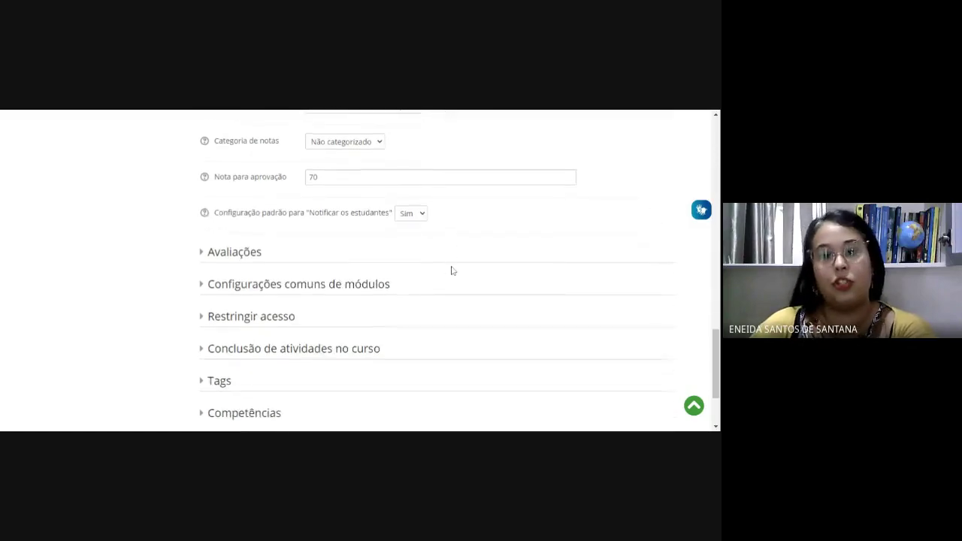
{"action": "scroll", "coordinate": [453, 270], "scroll_direction": "down", "scroll_amount": 1}
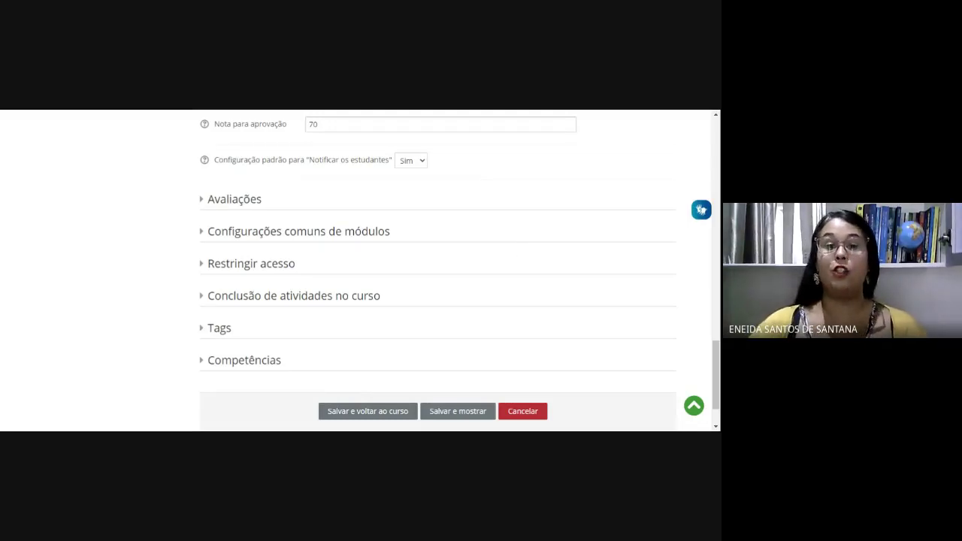
{"action": "scroll", "coordinate": [516, 251], "scroll_direction": "up", "scroll_amount": 3}
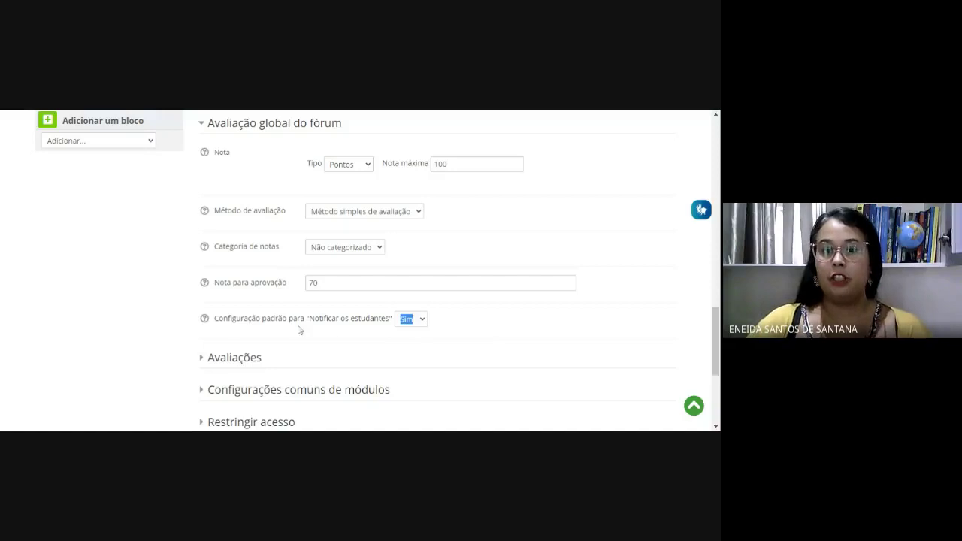
Expand the Avaliações section of the forum settings.
{"action": "left_click_drag", "start_coordinate": [228, 320], "coordinate": [391, 325]}
{"action": "left_click", "coordinate": [470, 325]}
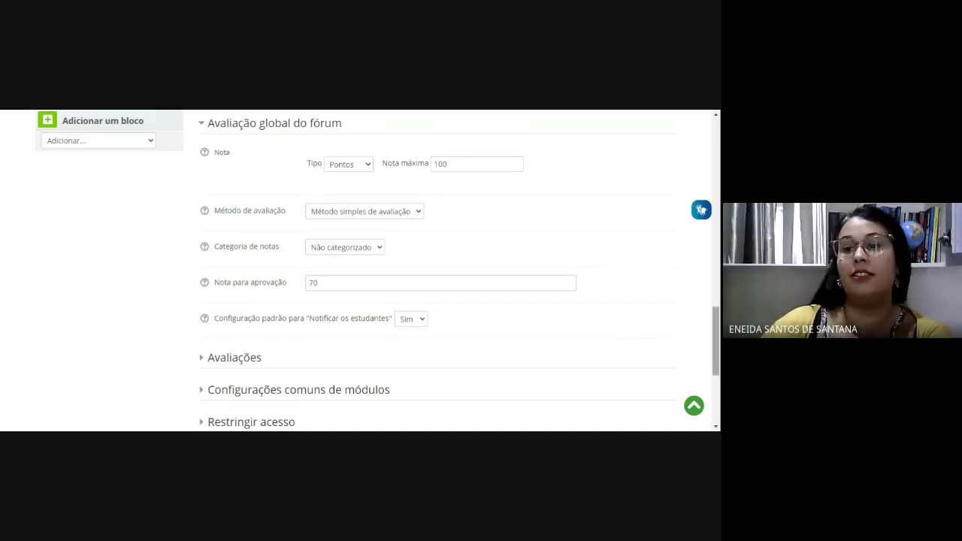
{"action": "scroll", "coordinate": [717, 340], "scroll_direction": "down", "scroll_amount": 2}
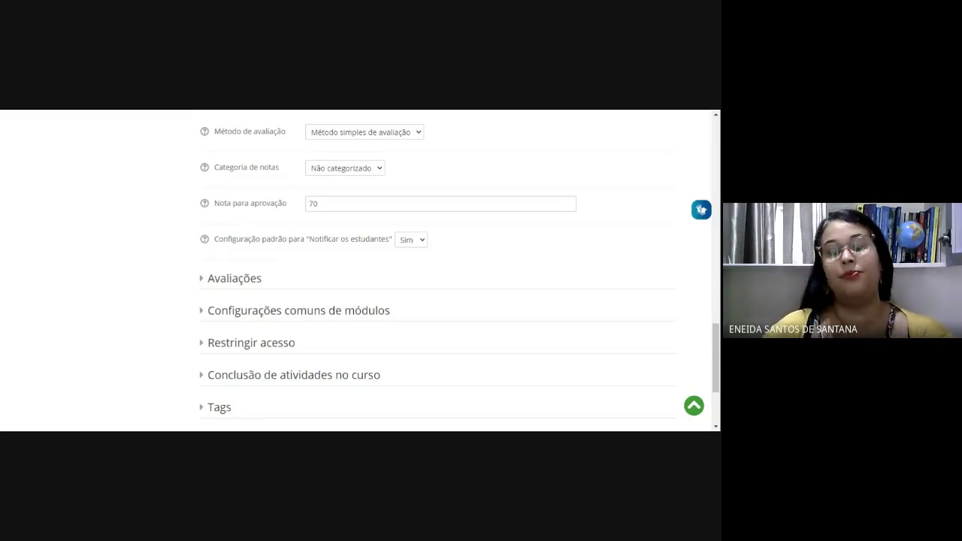
{"action": "left_click", "coordinate": [206, 281]}
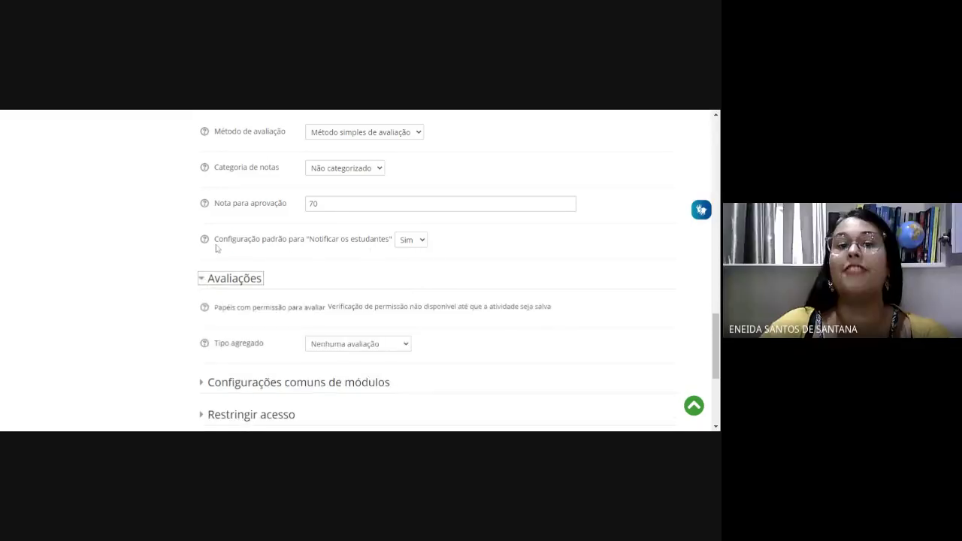
{"action": "left_click_drag", "start_coordinate": [216, 249], "coordinate": [394, 245]}
{"action": "left_click", "coordinate": [369, 282]}
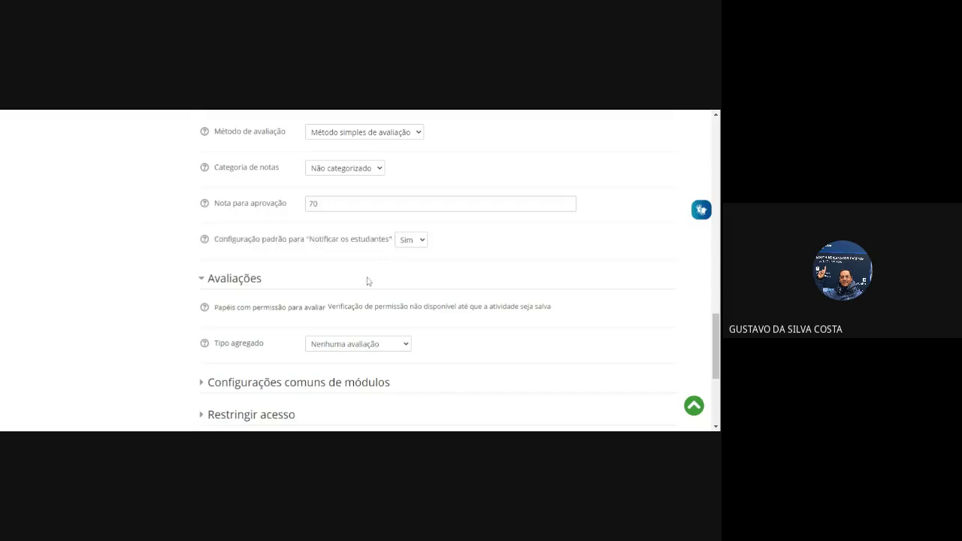
Compare the whole-forum grading settings (Avaliação global do fórum) with the ratings settings (Avaliações).
{"action": "scroll", "coordinate": [525, 280], "scroll_direction": "down", "scroll_amount": 1}
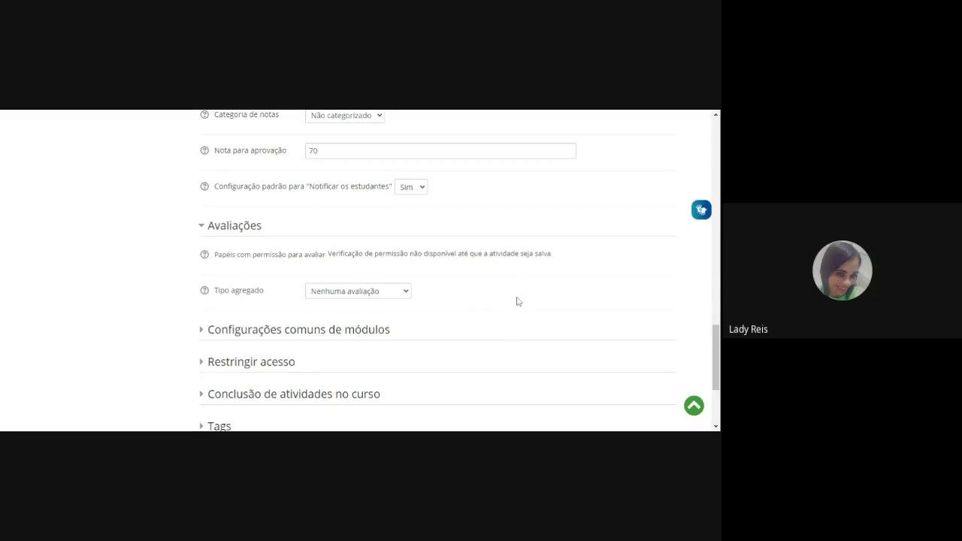
{"action": "scroll", "coordinate": [517, 301], "scroll_direction": "up", "scroll_amount": 3}
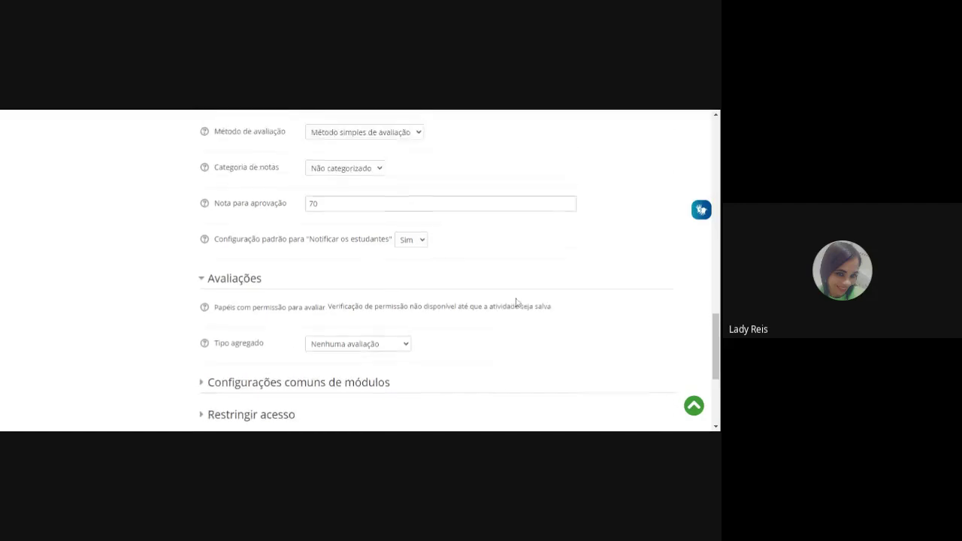
{"action": "scroll", "coordinate": [511, 343], "scroll_direction": "down", "scroll_amount": 3}
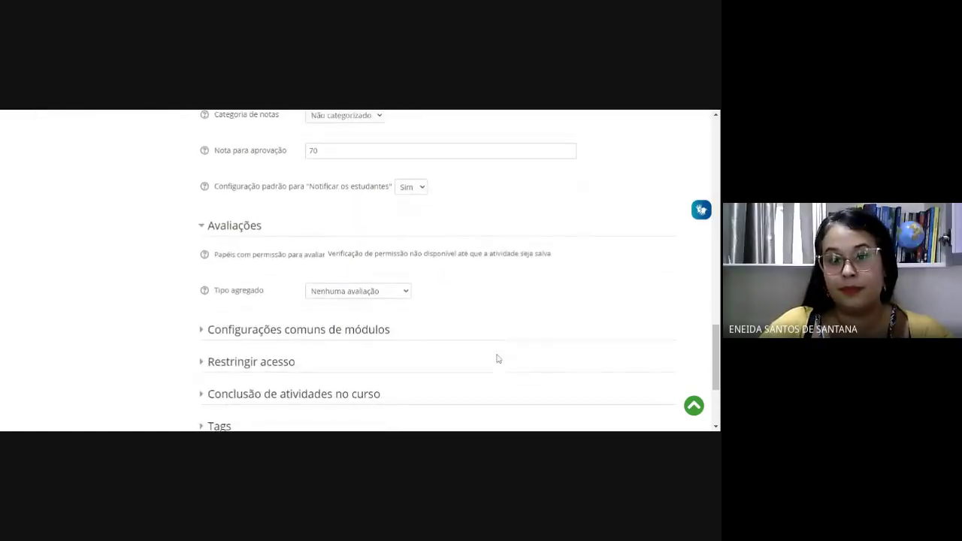
{"action": "scroll", "coordinate": [496, 356], "scroll_direction": "up", "scroll_amount": 2}
{"action": "scroll", "coordinate": [495, 355], "scroll_direction": "up", "scroll_amount": 3}
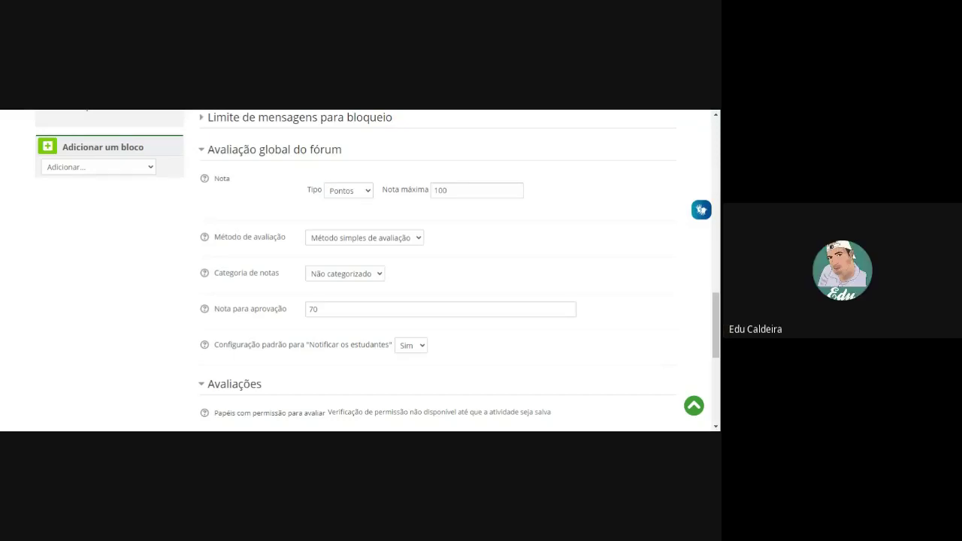
{"action": "scroll", "coordinate": [523, 293], "scroll_direction": "down", "scroll_amount": 3}
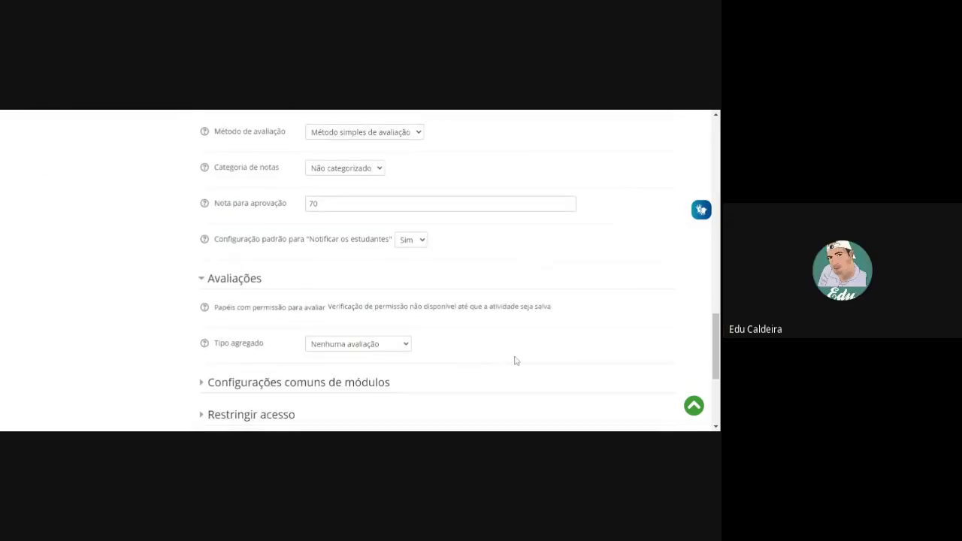
{"action": "scroll", "coordinate": [509, 328], "scroll_direction": "down", "scroll_amount": 1}
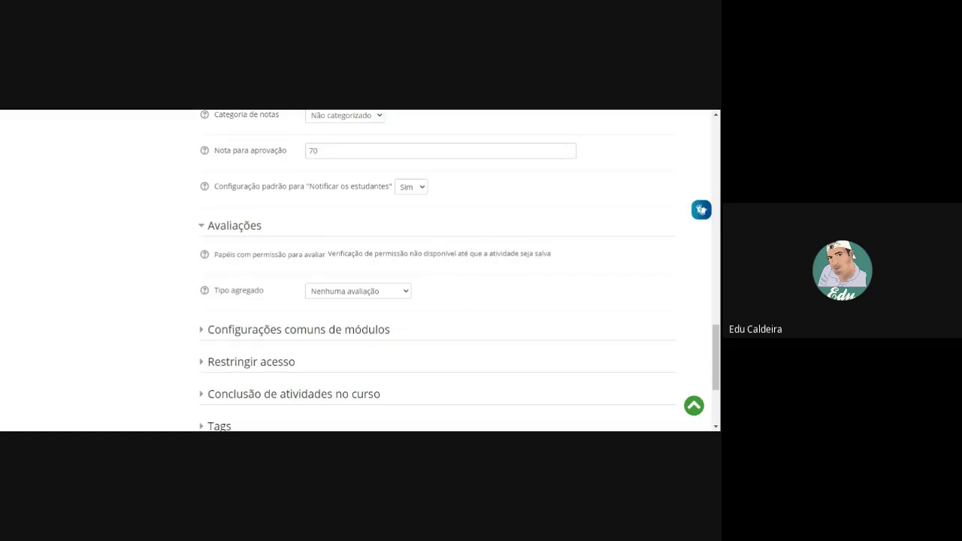
{"action": "scroll", "coordinate": [470, 320], "scroll_direction": "up", "scroll_amount": 7}
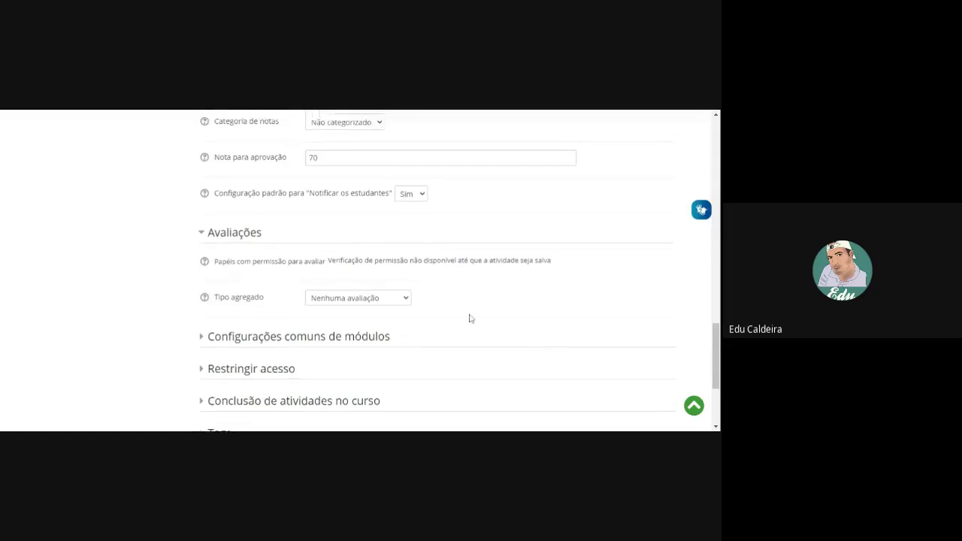
{"action": "scroll", "coordinate": [471, 319], "scroll_direction": "up", "scroll_amount": 1}
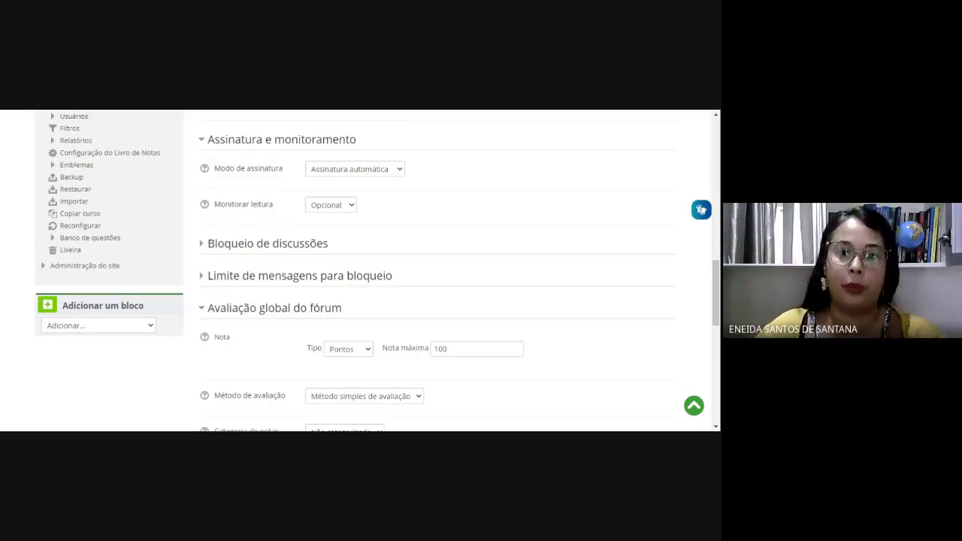
{"action": "scroll", "coordinate": [454, 178], "scroll_direction": "down", "scroll_amount": 4}
{"action": "scroll", "coordinate": [488, 268], "scroll_direction": "down", "scroll_amount": 3}
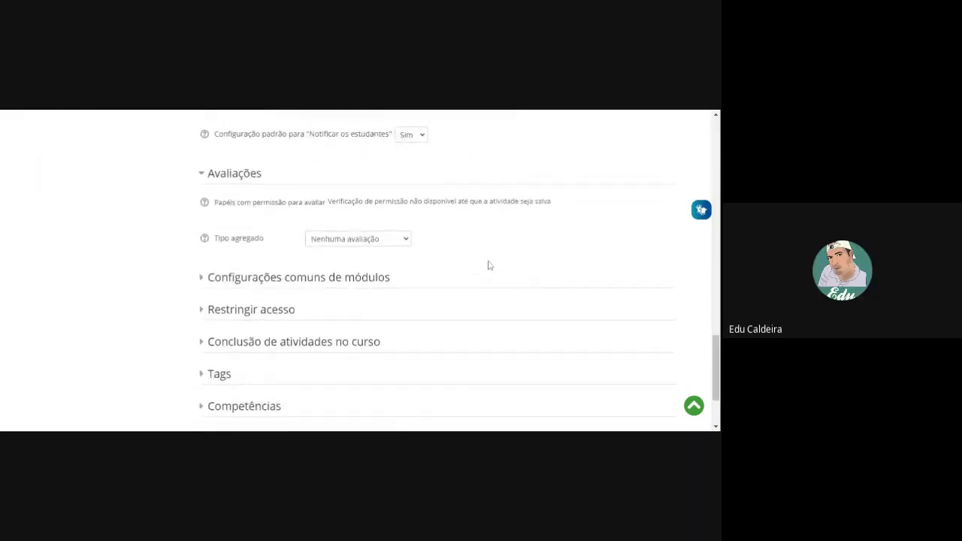
{"action": "scroll", "coordinate": [490, 261], "scroll_direction": "up", "scroll_amount": 3}
{"action": "scroll", "coordinate": [490, 261], "scroll_direction": "up", "scroll_amount": 3}
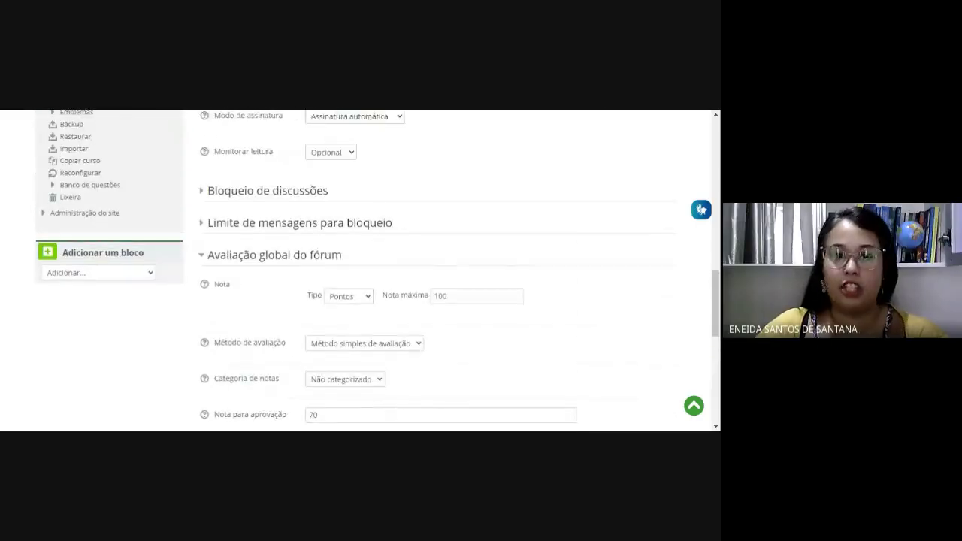
{"action": "scroll", "coordinate": [459, 323], "scroll_direction": "down", "scroll_amount": 5}
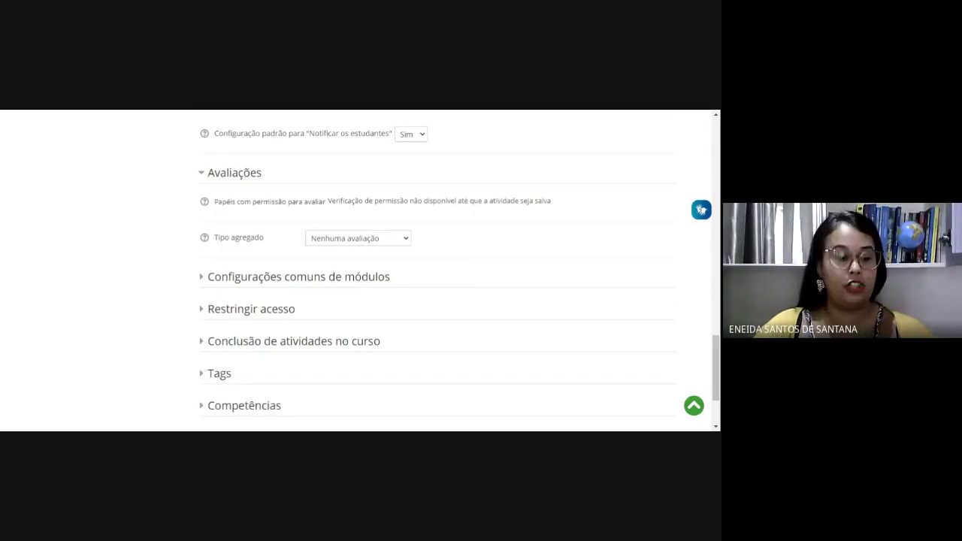
Set the ratings' aggregate type (Tipo agregado) to Contagem das avaliações.
{"action": "left_click", "coordinate": [404, 242]}
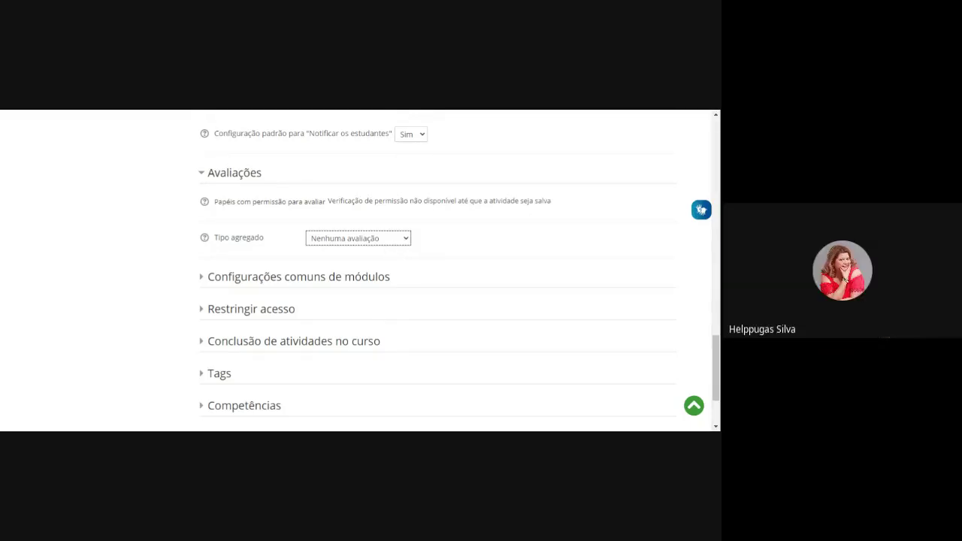
{"action": "left_click", "coordinate": [385, 257]}
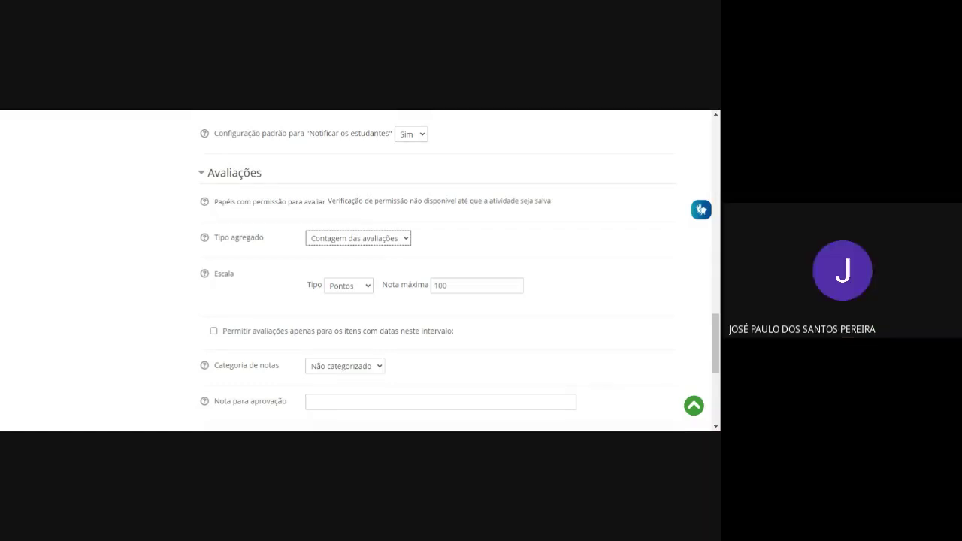
{"action": "left_click", "coordinate": [521, 113]}
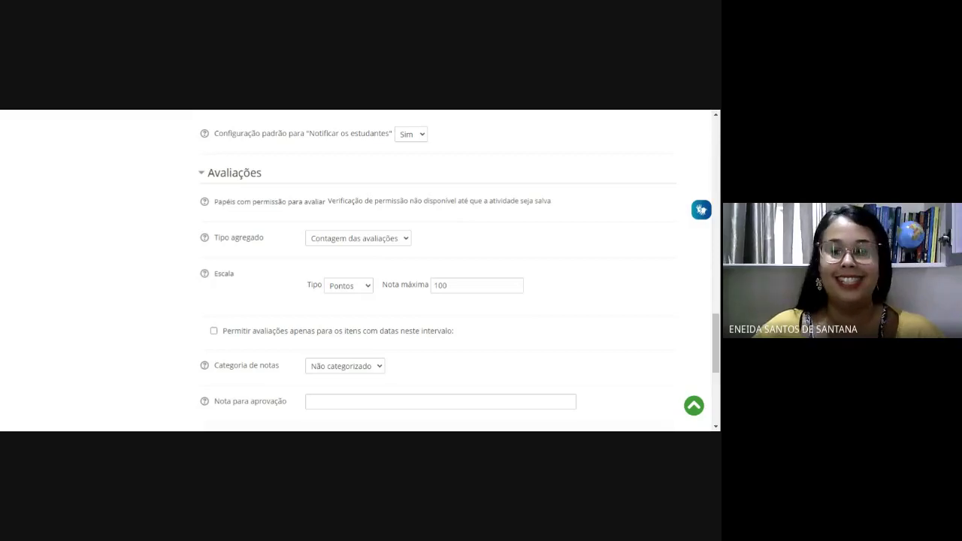
Set the ratings' aggregate type (Tipo agregado) to Avaliação máxima, keeping the scale as Pontos with a maximum grade of 100.
{"action": "left_click", "coordinate": [424, 314]}
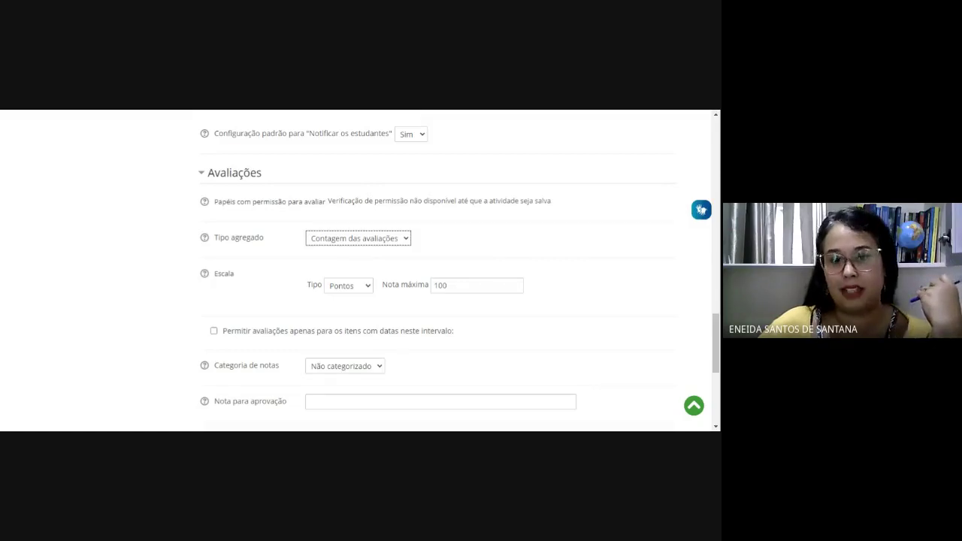
{"action": "left_click", "coordinate": [415, 271]}
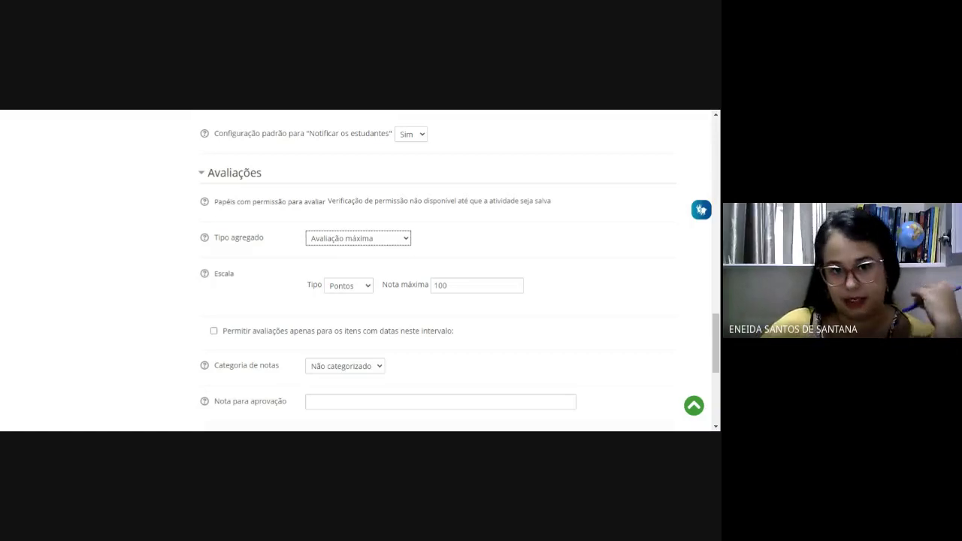
{"action": "left_click", "coordinate": [365, 290]}
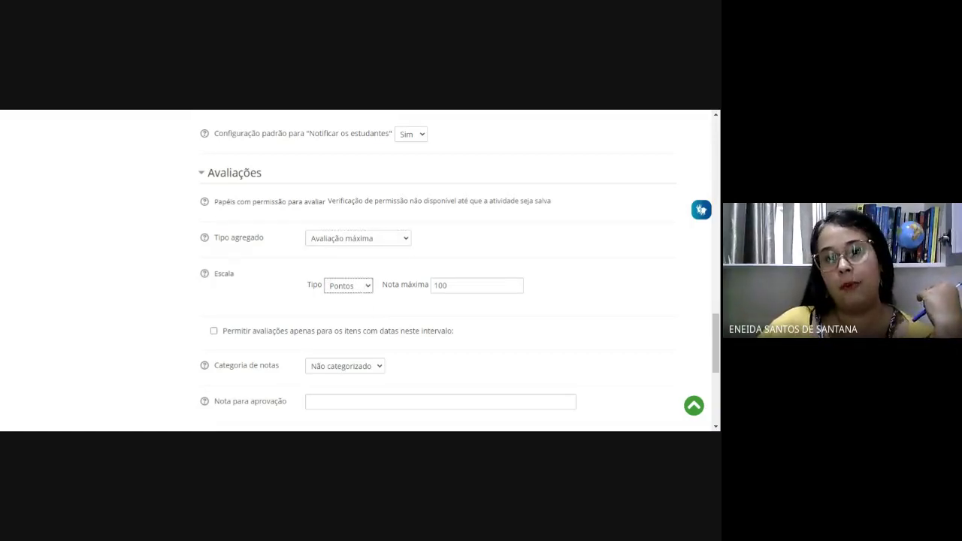
{"action": "key", "text": "Tab"}
Set the passing grade (Nota para aprovação) in the Avaliações section to 70.
{"action": "scroll", "coordinate": [493, 318], "scroll_direction": "down", "scroll_amount": 1}
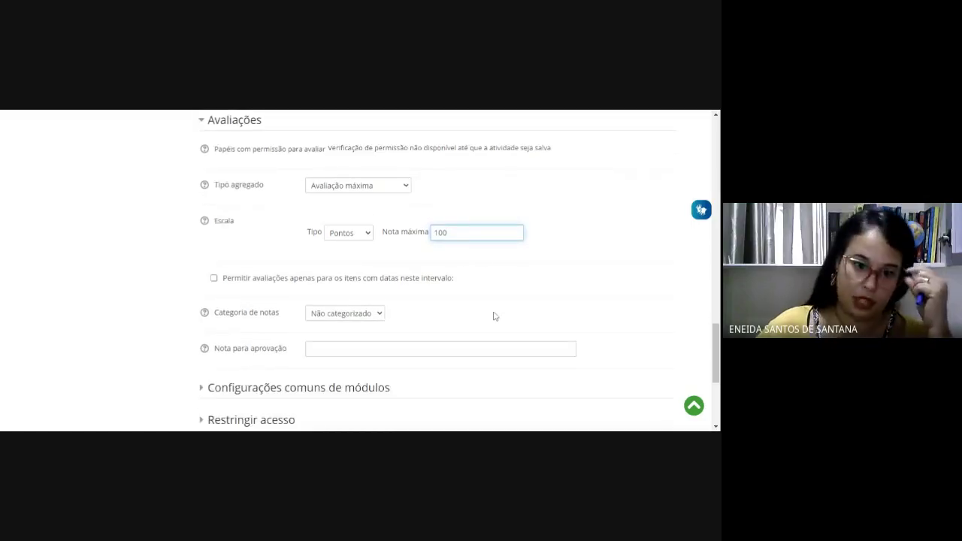
{"action": "scroll", "coordinate": [489, 308], "scroll_direction": "down", "scroll_amount": 1}
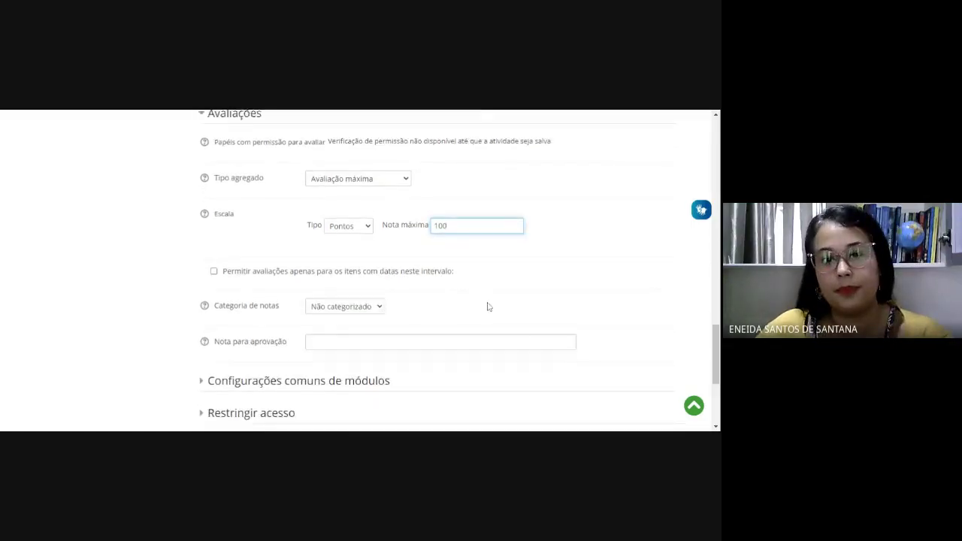
{"action": "scroll", "coordinate": [406, 299], "scroll_direction": "down", "scroll_amount": 1}
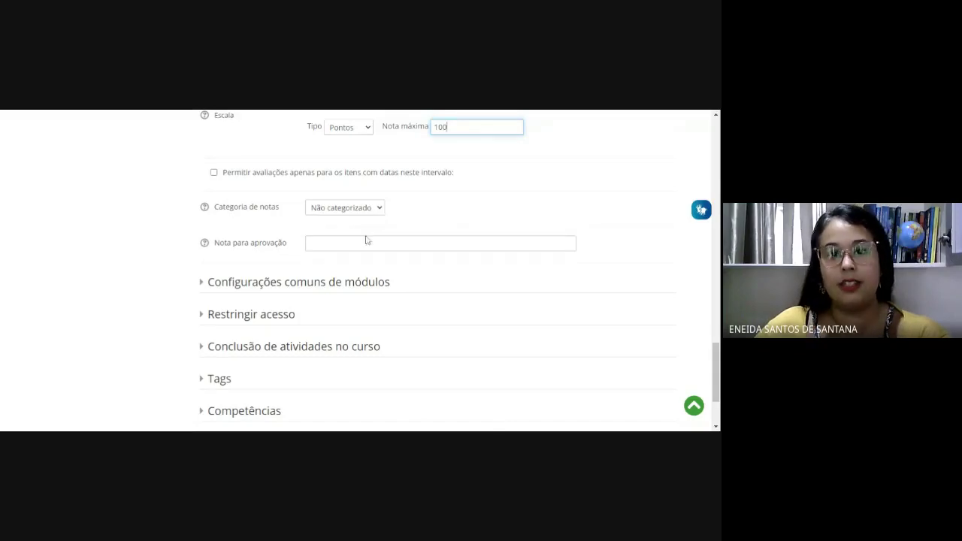
{"action": "left_click", "coordinate": [511, 240]}
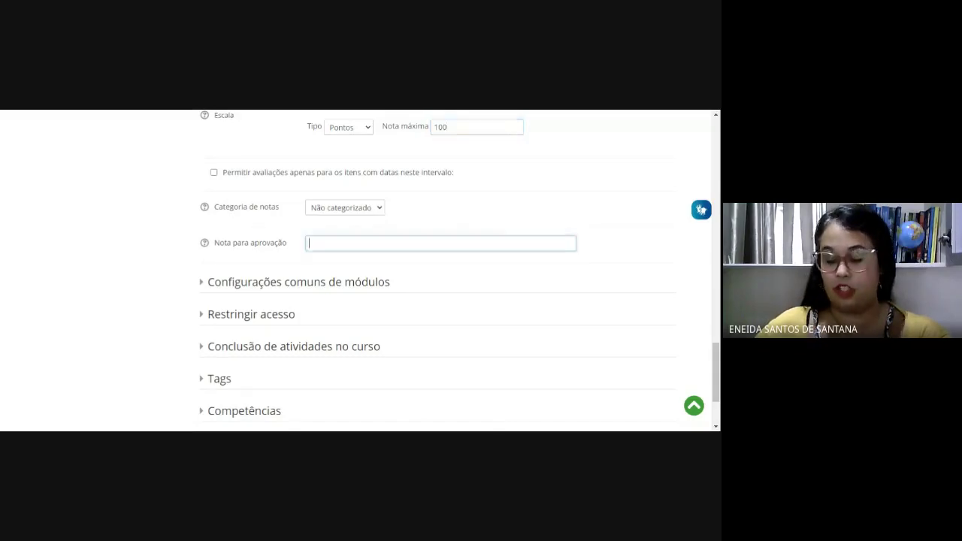
{"action": "type", "text": "70"}
{"action": "scroll", "coordinate": [451, 255], "scroll_direction": "down", "scroll_amount": 3}
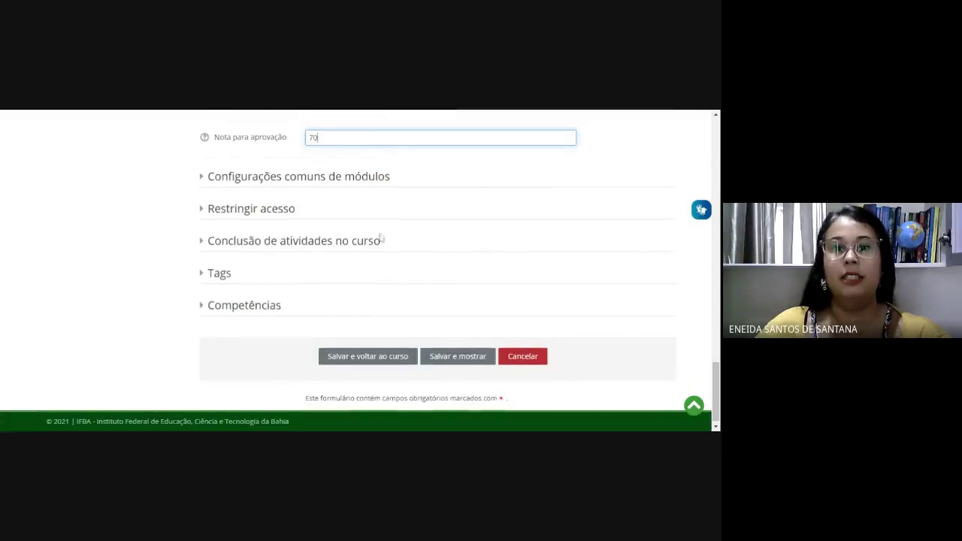
Review the Avaliações section's aggregate type, maximum grade, grade category and passing grade, and the remaining collapsed sections.
{"action": "left_click", "coordinate": [272, 181]}
{"action": "left_click", "coordinate": [272, 180]}
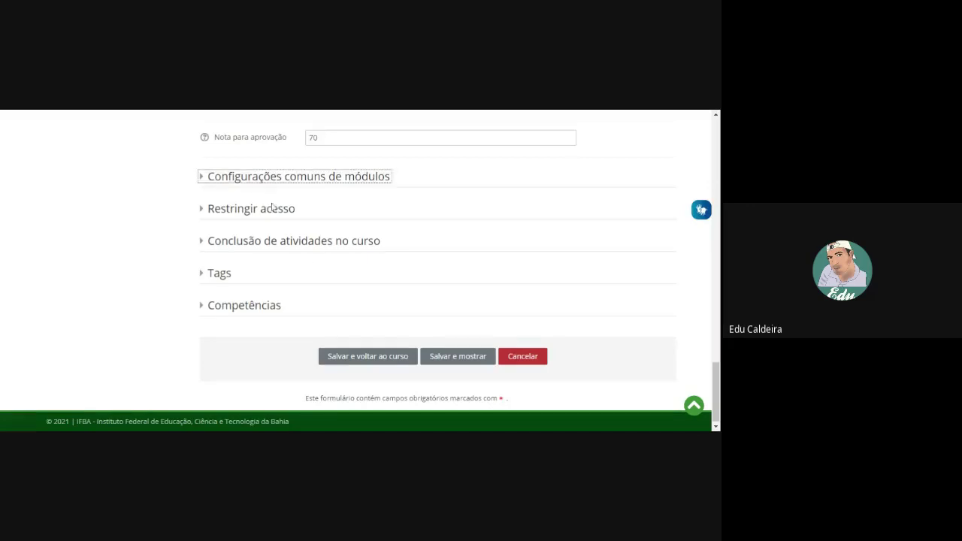
{"action": "scroll", "coordinate": [256, 225], "scroll_direction": "up", "scroll_amount": 3}
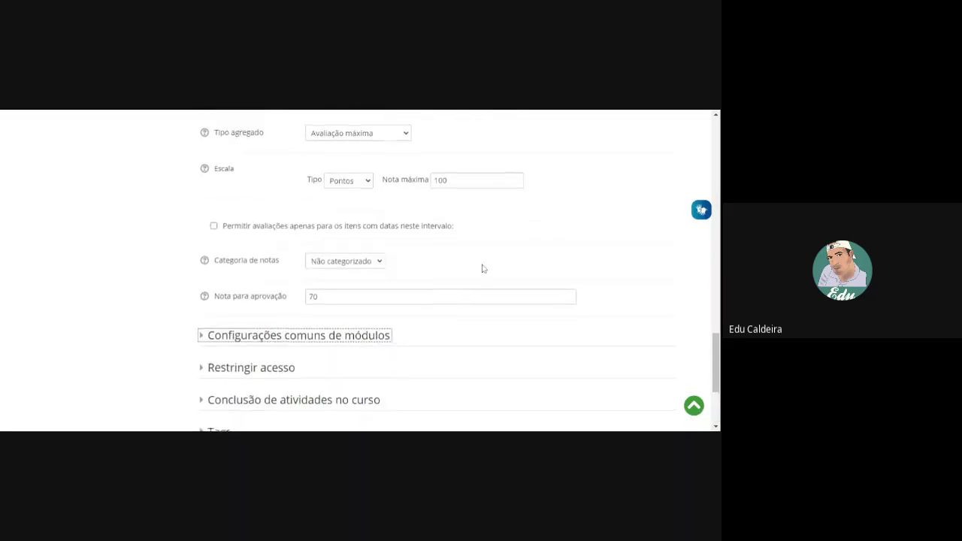
{"action": "scroll", "coordinate": [526, 281], "scroll_direction": "up", "scroll_amount": 1}
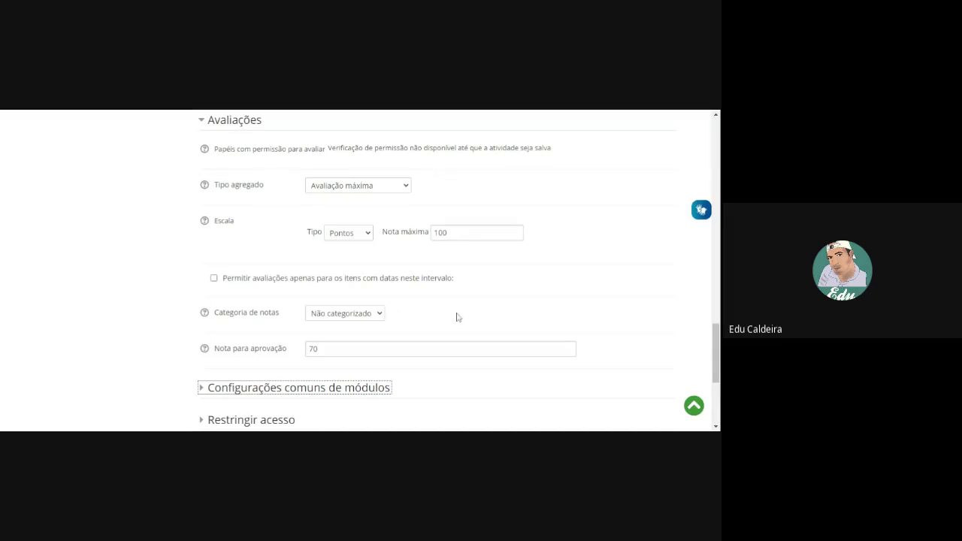
{"action": "left_click", "coordinate": [340, 316]}
{"action": "left_click", "coordinate": [414, 317]}
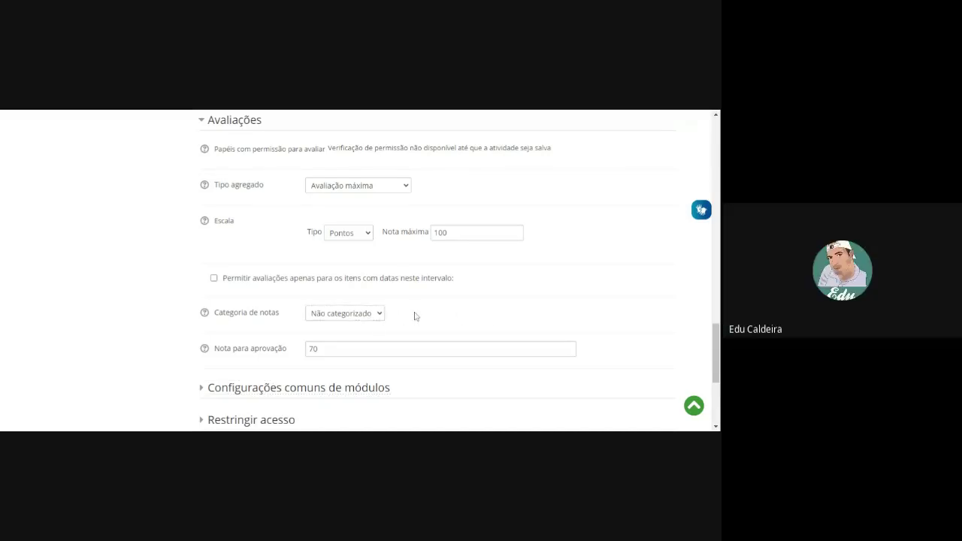
{"action": "left_click", "coordinate": [451, 234]}
{"action": "left_click", "coordinate": [315, 349]}
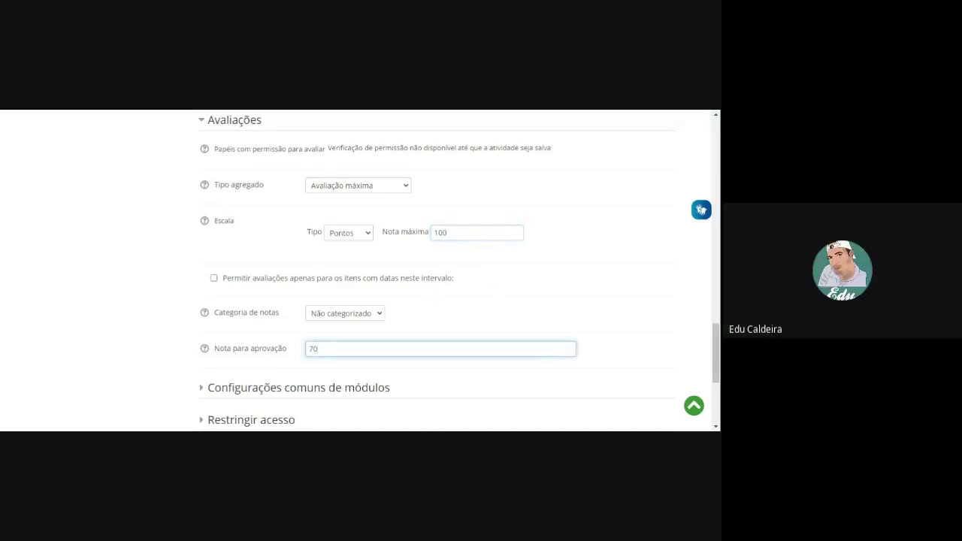
{"action": "scroll", "coordinate": [482, 356], "scroll_direction": "down", "scroll_amount": 3}
{"action": "scroll", "coordinate": [481, 357], "scroll_direction": "down", "scroll_amount": 2}
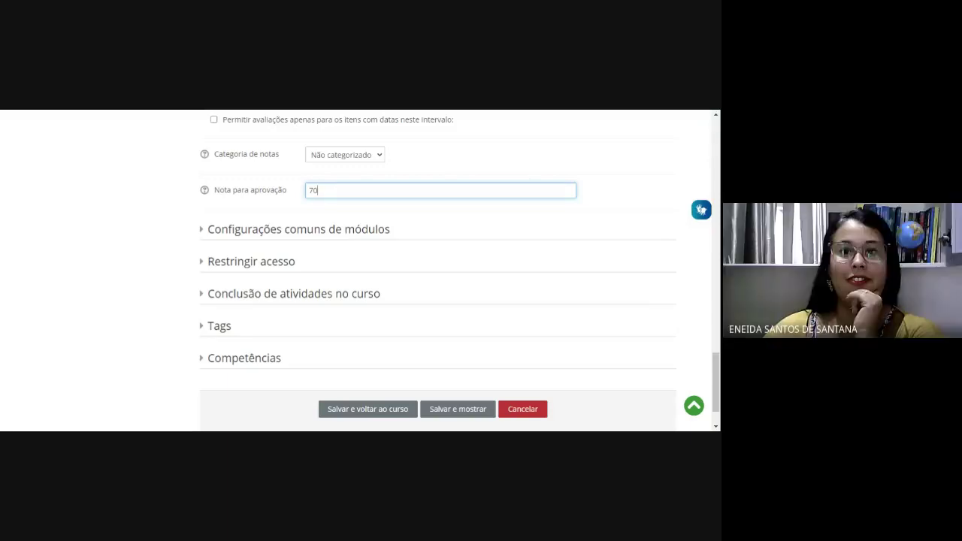
{"action": "scroll", "coordinate": [454, 336], "scroll_direction": "up", "scroll_amount": 3}
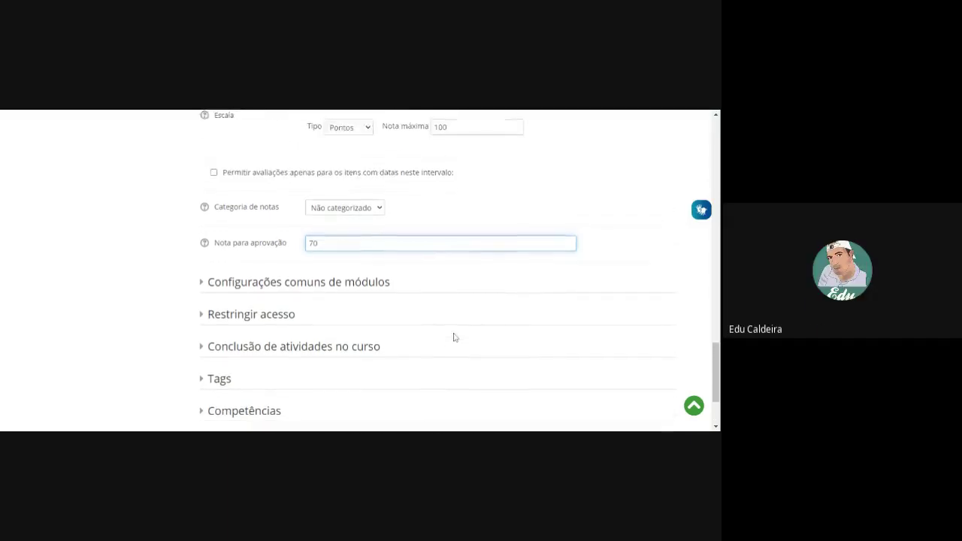
{"action": "scroll", "coordinate": [453, 339], "scroll_direction": "up", "scroll_amount": 1}
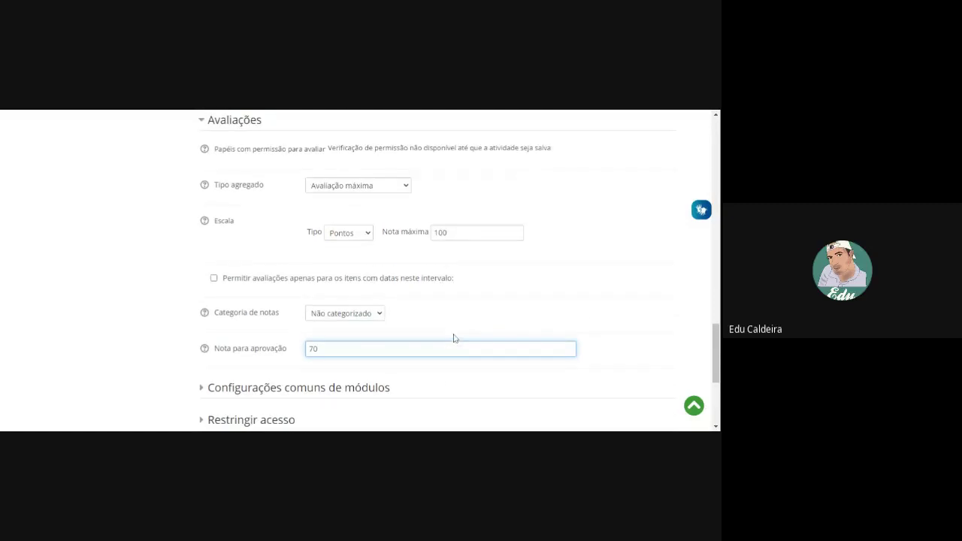
{"action": "scroll", "coordinate": [414, 390], "scroll_direction": "up", "scroll_amount": 1}
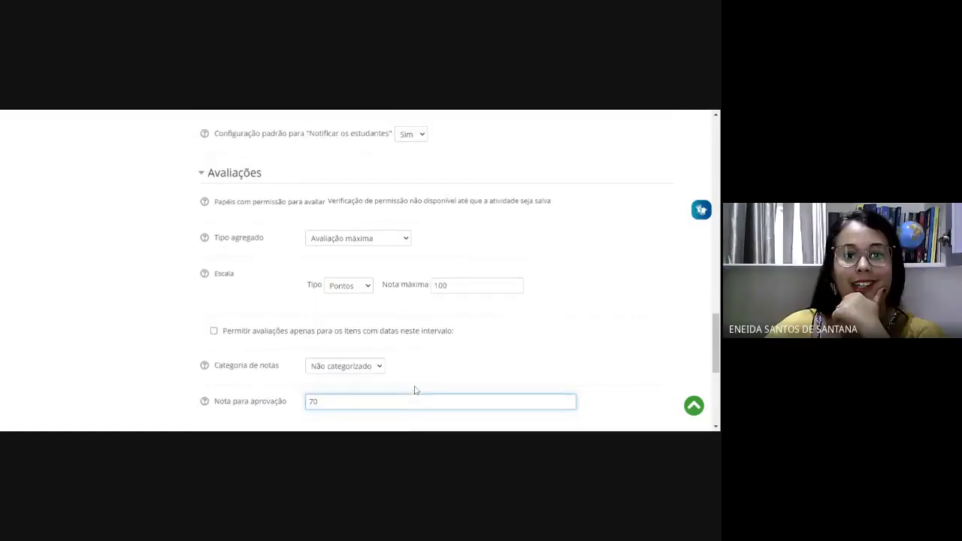
Review the forum's availability dates, attachment limits, subscription mode and whole-forum grading settings.
{"action": "left_click", "coordinate": [387, 115]}
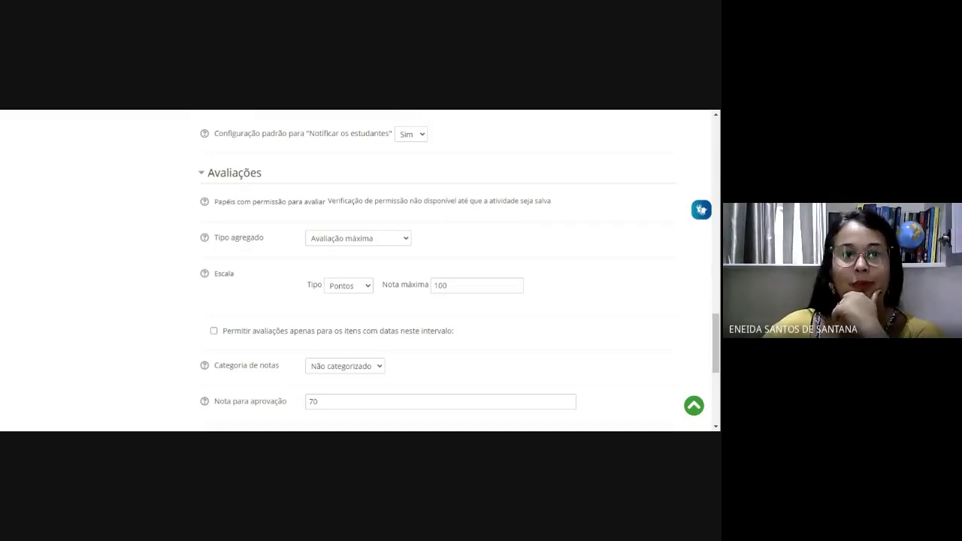
{"action": "scroll", "coordinate": [428, 323], "scroll_direction": "up", "scroll_amount": 10}
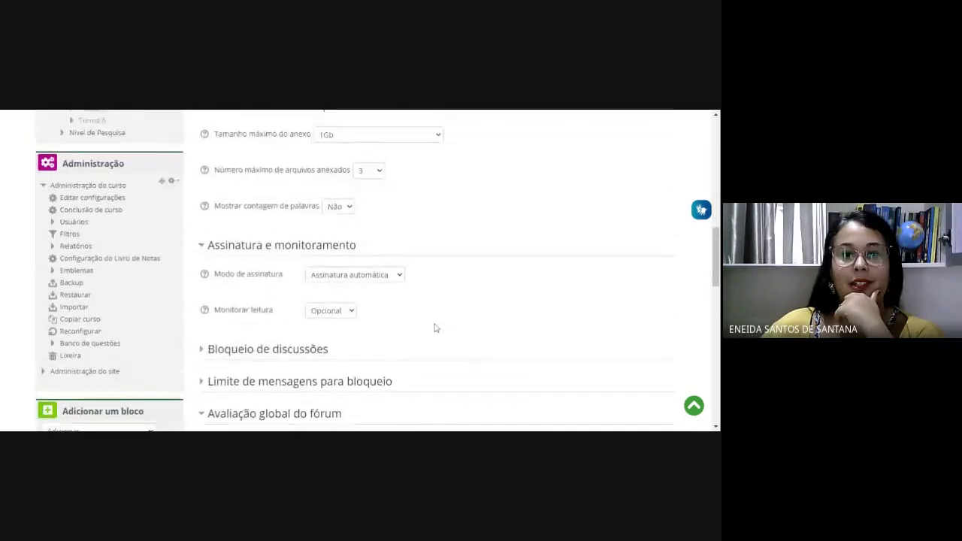
{"action": "scroll", "coordinate": [435, 328], "scroll_direction": "up", "scroll_amount": 5}
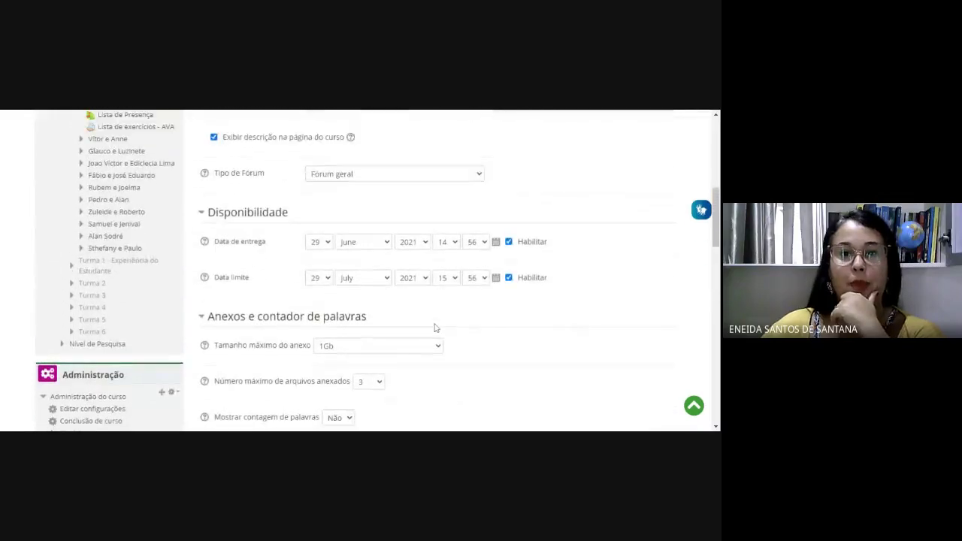
{"action": "scroll", "coordinate": [499, 354], "scroll_direction": "down", "scroll_amount": 4}
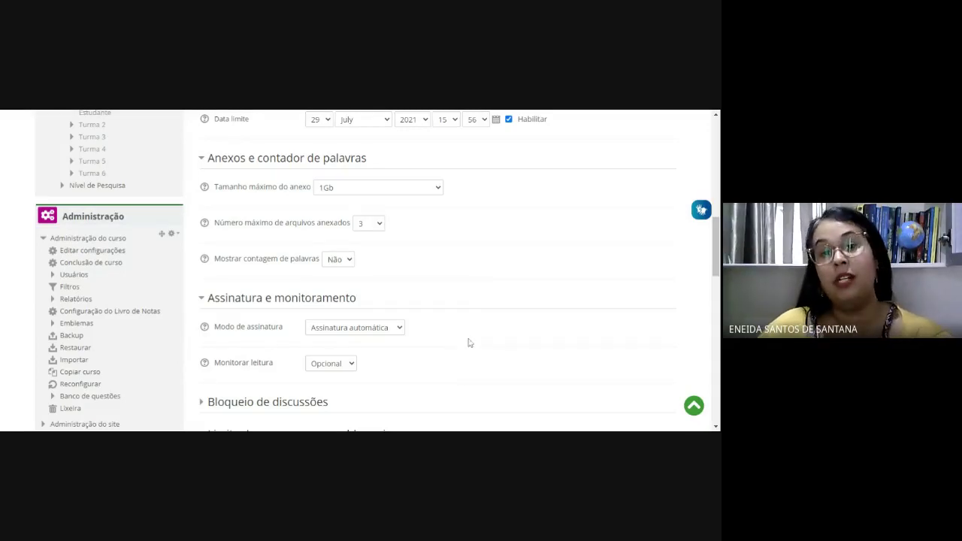
{"action": "scroll", "coordinate": [462, 347], "scroll_direction": "down", "scroll_amount": 1}
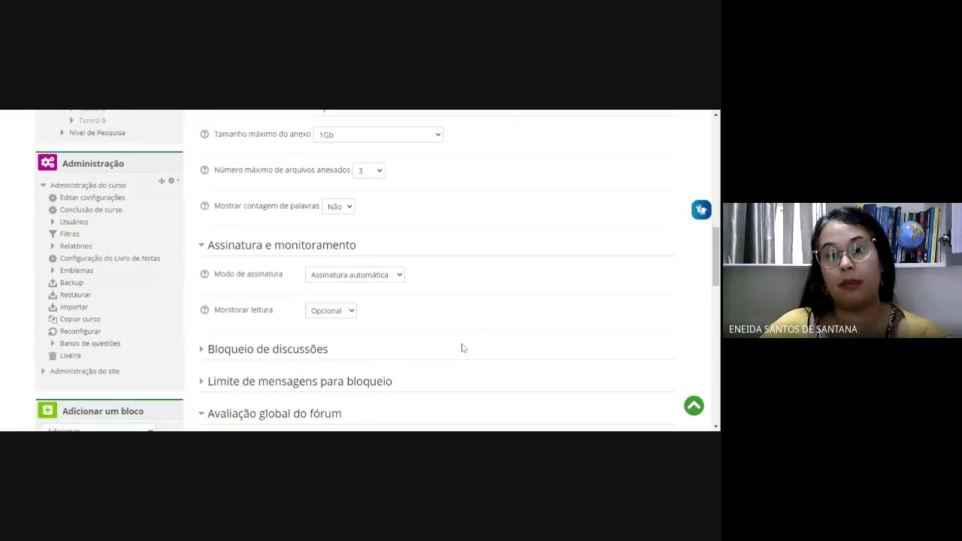
{"action": "scroll", "coordinate": [462, 347], "scroll_direction": "down", "scroll_amount": 3}
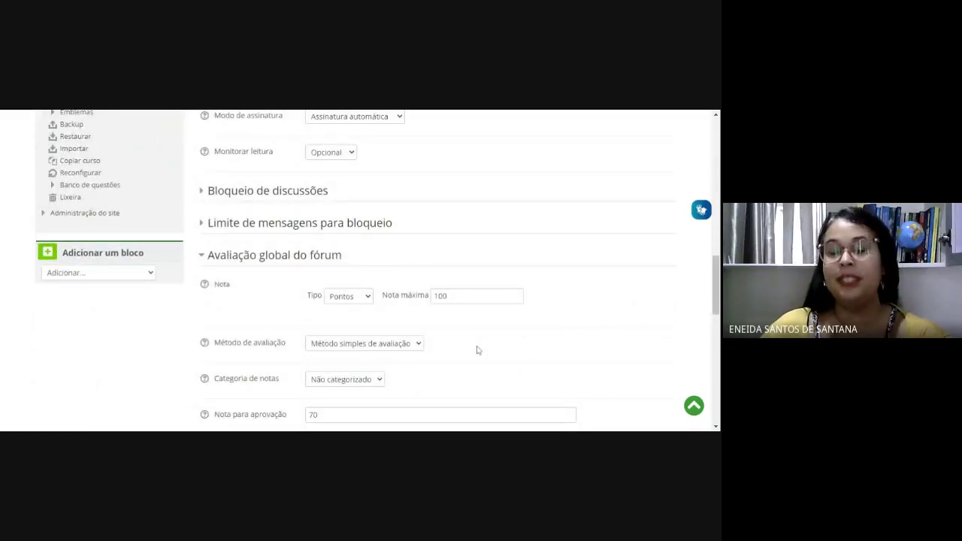
{"action": "scroll", "coordinate": [478, 349], "scroll_direction": "down", "scroll_amount": 1}
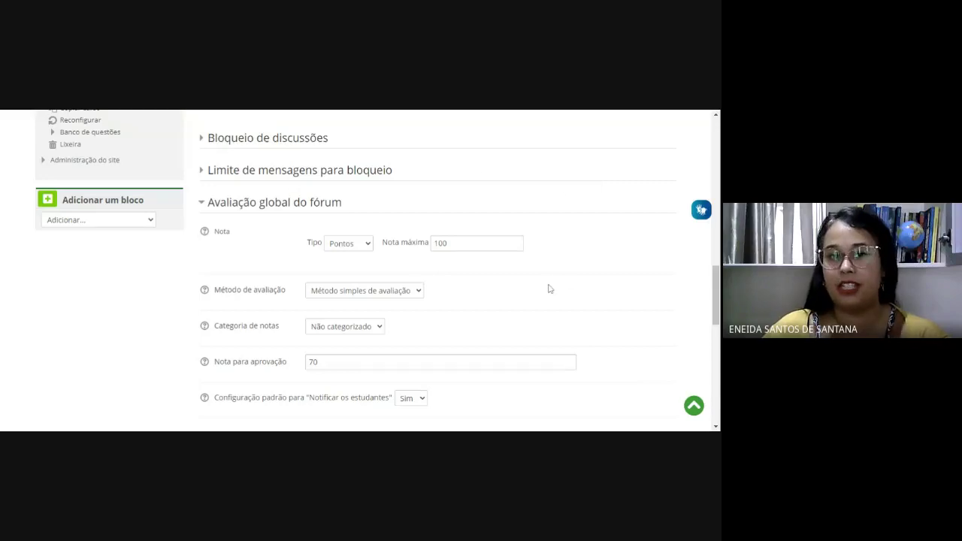
{"action": "scroll", "coordinate": [537, 327], "scroll_direction": "down", "scroll_amount": 1}
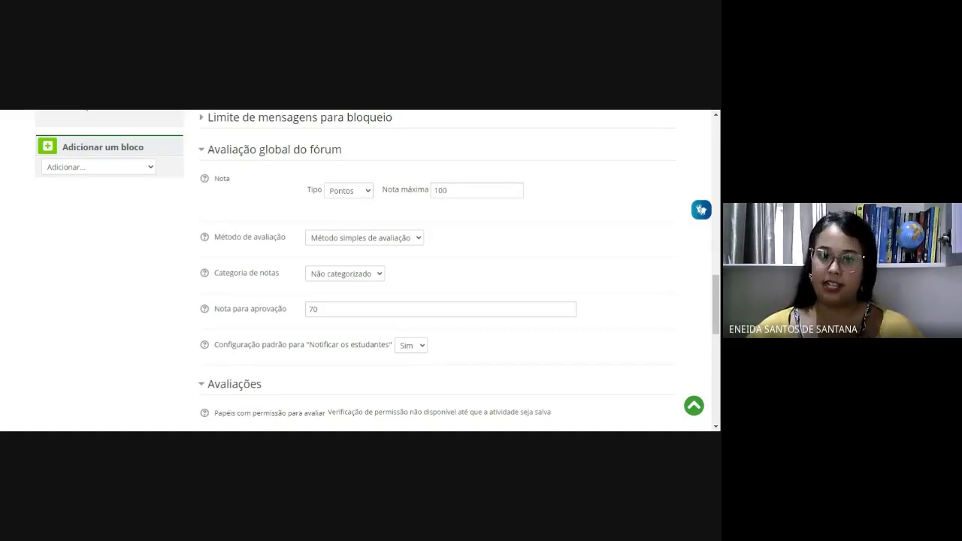
Examine the grading method, passing grade and student notification default in Avaliação global do fórum, and the settings in Avaliações.
{"action": "left_click", "coordinate": [362, 239]}
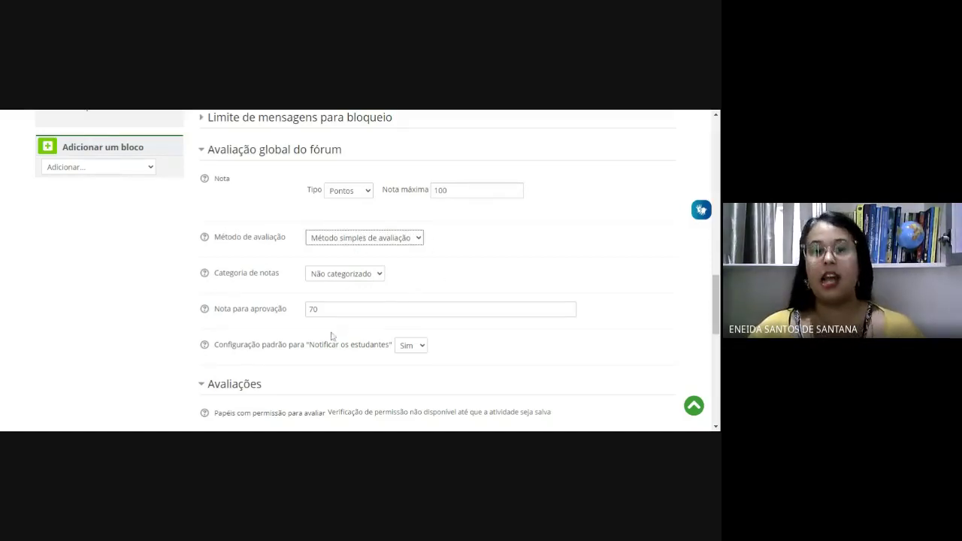
{"action": "left_click", "coordinate": [324, 309]}
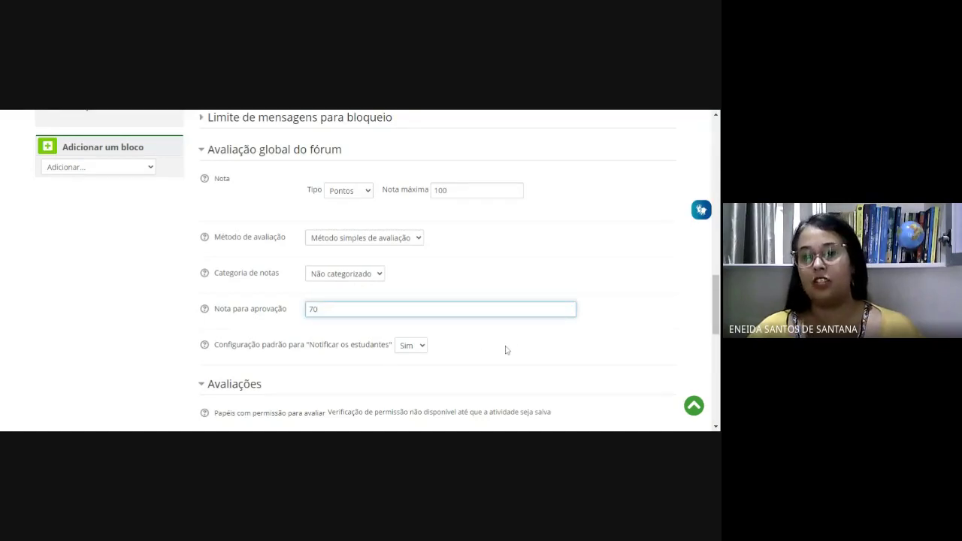
{"action": "scroll", "coordinate": [506, 350], "scroll_direction": "down", "scroll_amount": 1}
{"action": "left_click", "coordinate": [272, 295]}
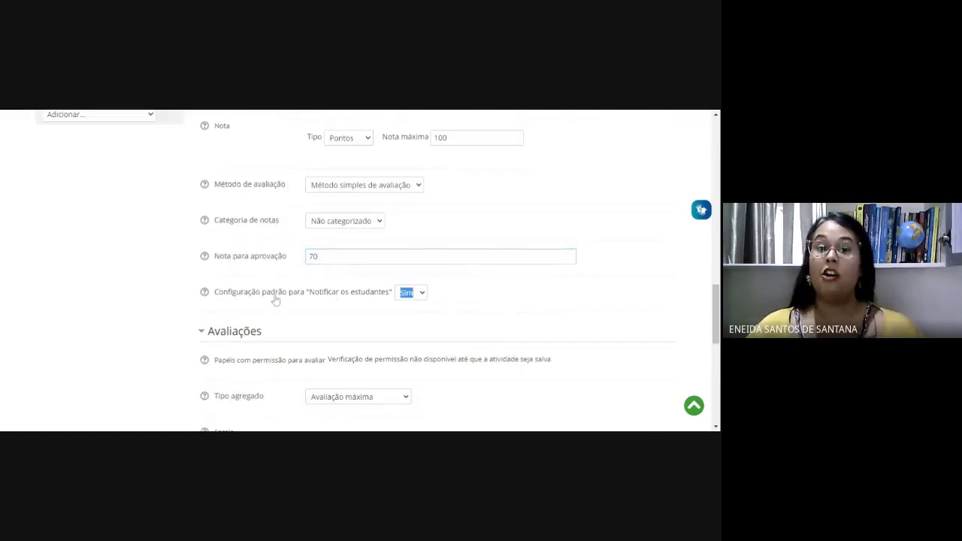
{"action": "left_click", "coordinate": [533, 300]}
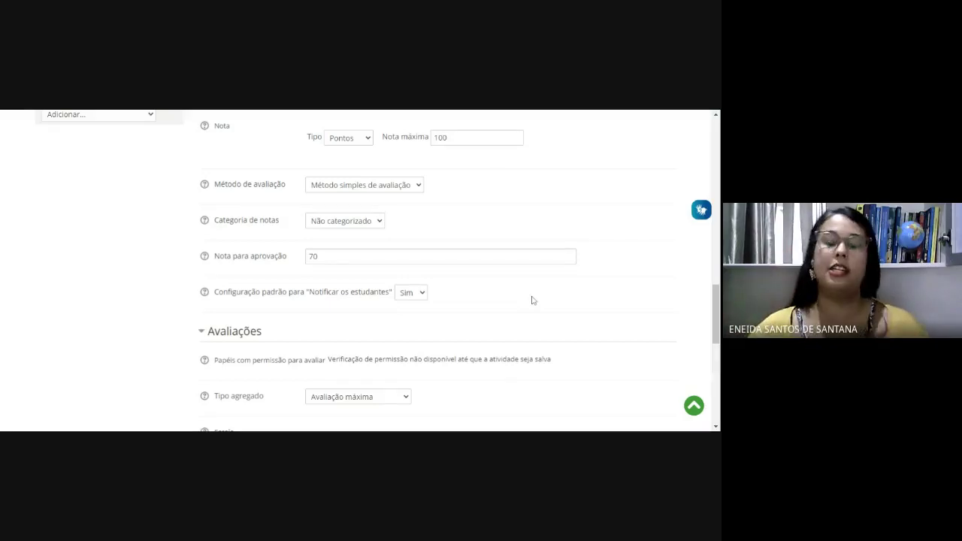
{"action": "scroll", "coordinate": [533, 299], "scroll_direction": "down", "scroll_amount": 1}
{"action": "scroll", "coordinate": [535, 299], "scroll_direction": "down", "scroll_amount": 2}
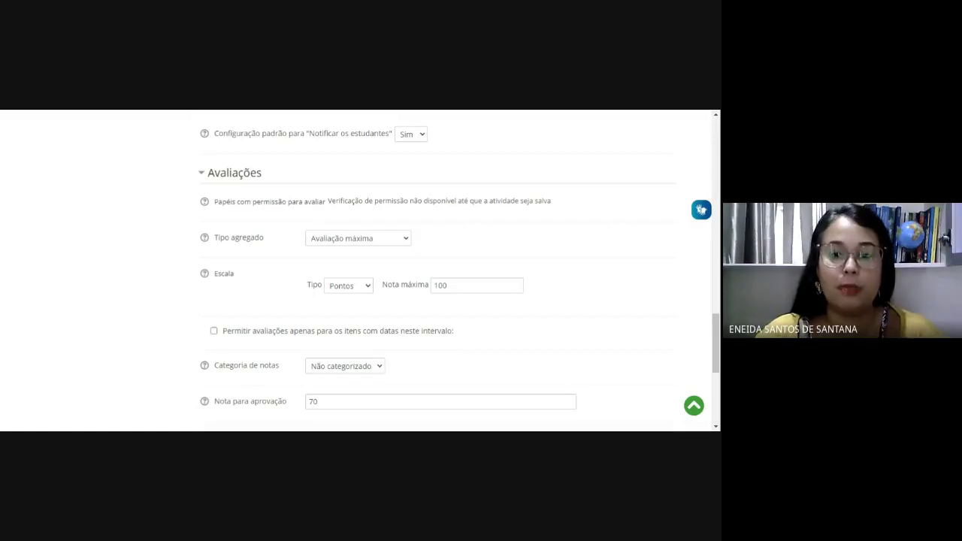
{"action": "scroll", "coordinate": [536, 314], "scroll_direction": "down", "scroll_amount": 3}
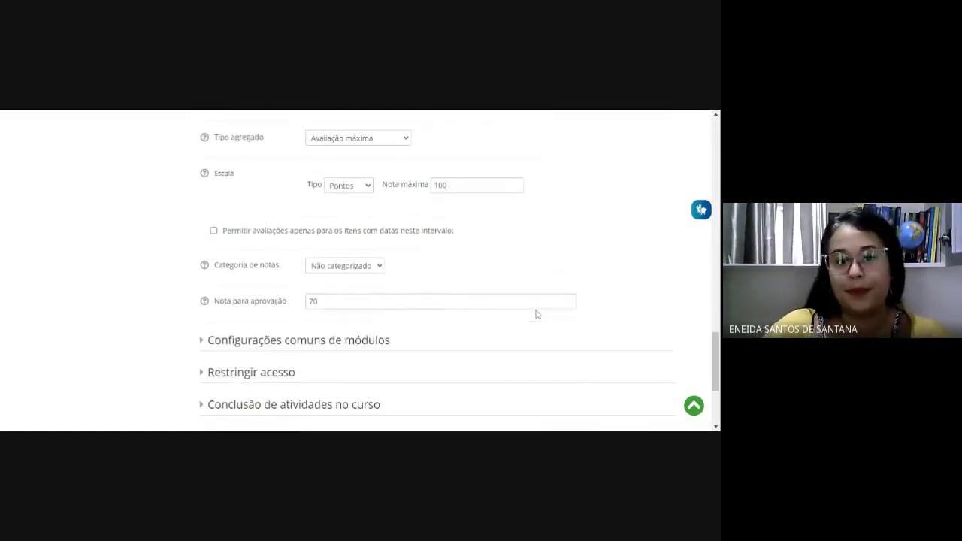
Expand the Conclusão de atividades no curso section and enable the expected completion date (Conclusão esperada em).
{"action": "left_click", "coordinate": [536, 297]}
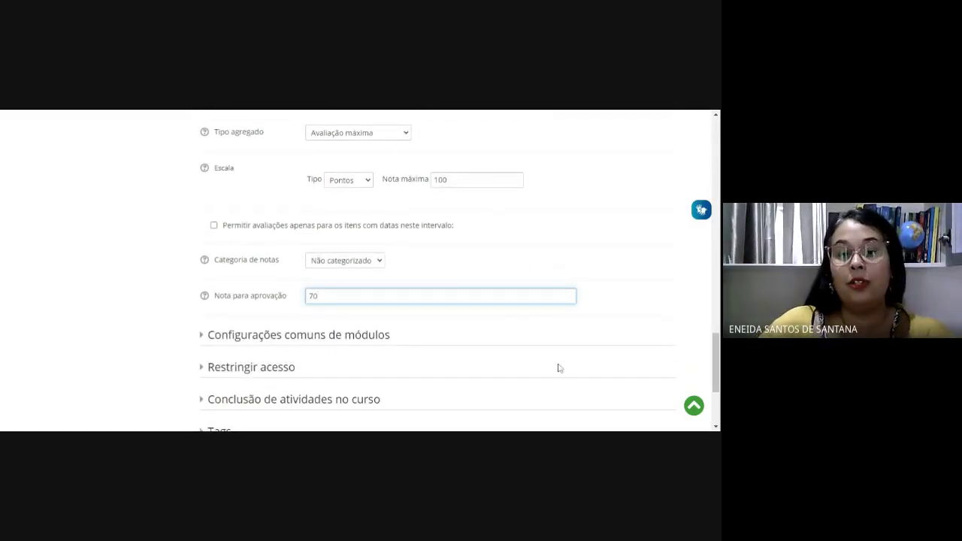
{"action": "scroll", "coordinate": [556, 367], "scroll_direction": "down", "scroll_amount": 2}
{"action": "scroll", "coordinate": [526, 352], "scroll_direction": "down", "scroll_amount": 2}
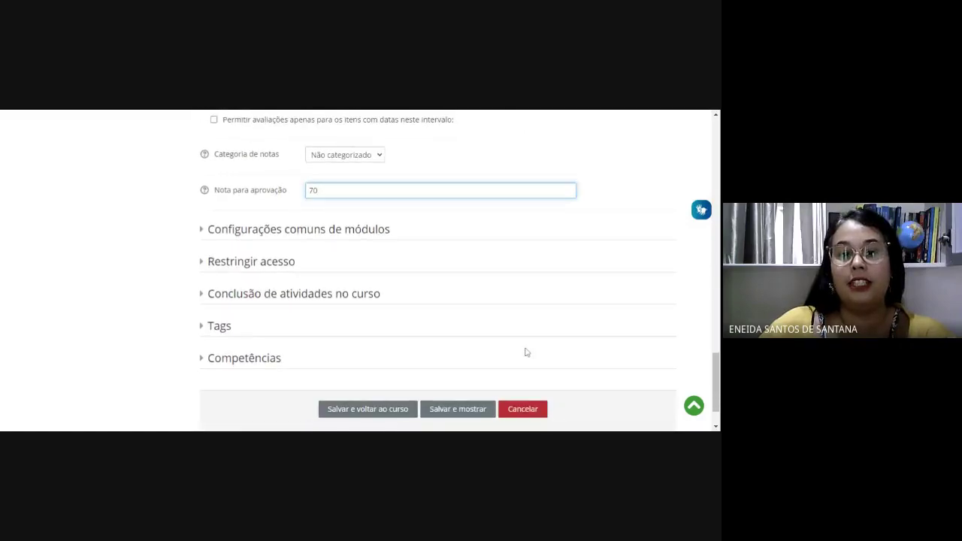
{"action": "left_click", "coordinate": [207, 297]}
{"action": "scroll", "coordinate": [481, 292], "scroll_direction": "down", "scroll_amount": 2}
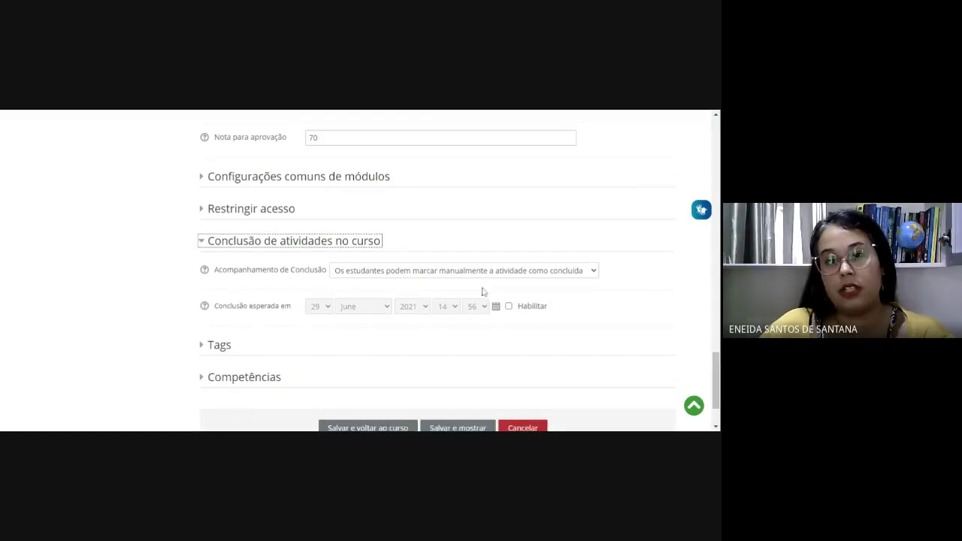
{"action": "left_click", "coordinate": [508, 306]}
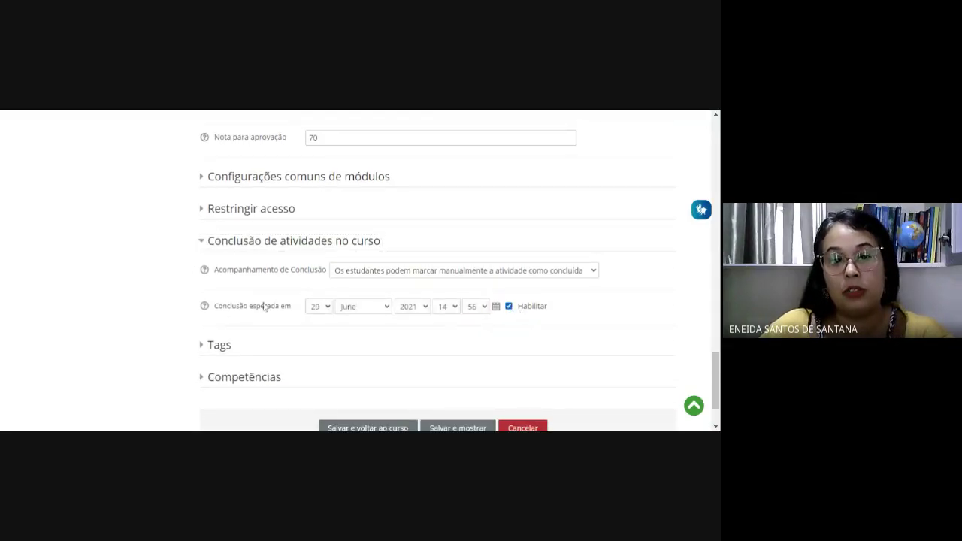
Set the month of the expected completion date to July and its year to 2022.
{"action": "left_click_drag", "start_coordinate": [227, 308], "coordinate": [377, 310]}
{"action": "left_click", "coordinate": [379, 307]}
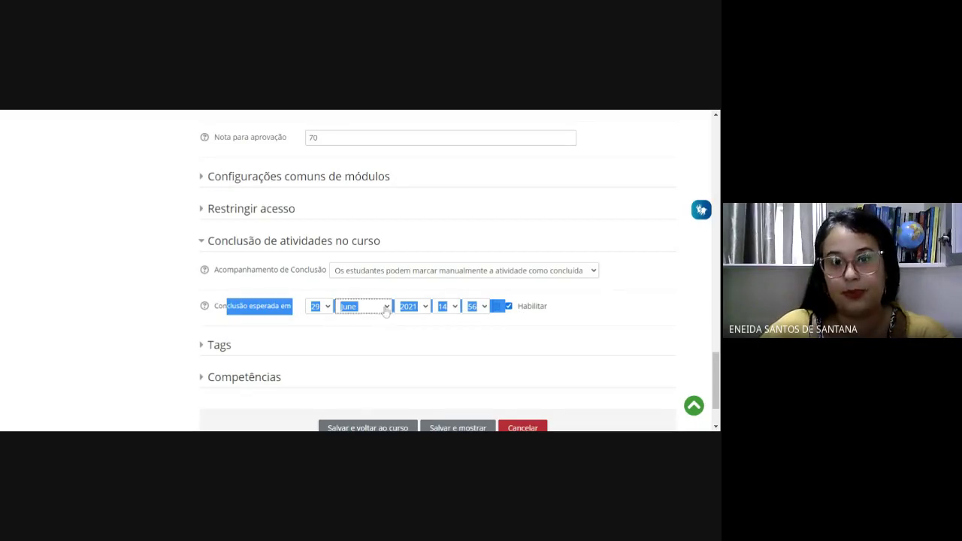
{"action": "left_click", "coordinate": [363, 243]}
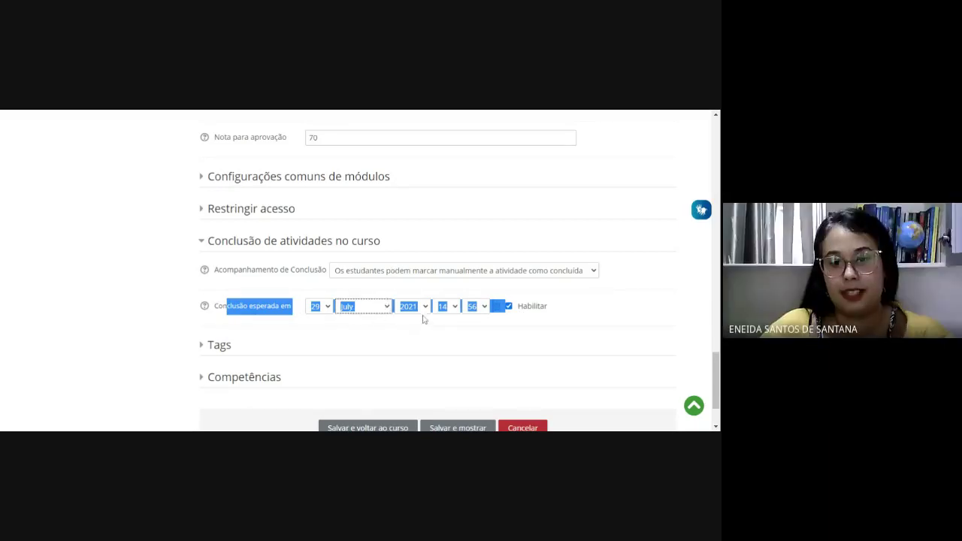
{"action": "left_click", "coordinate": [428, 310]}
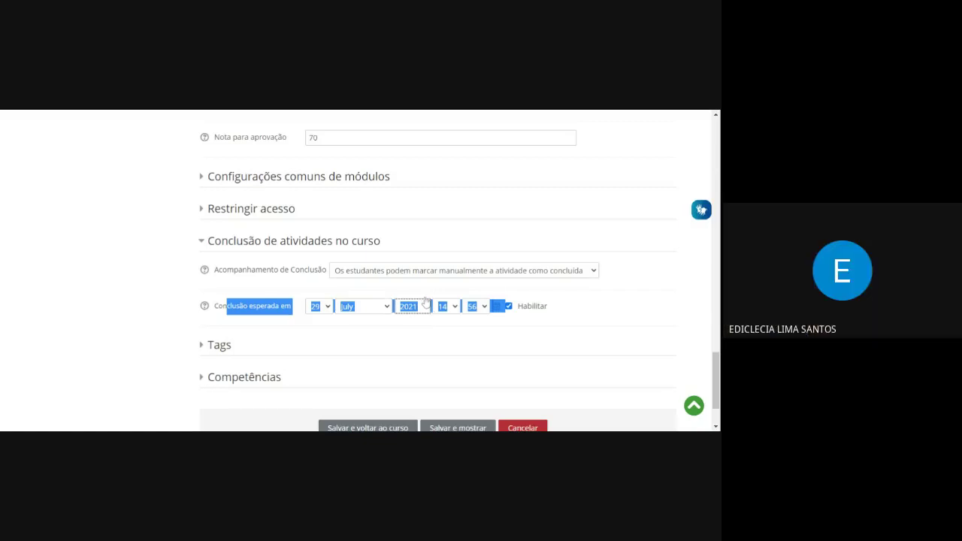
{"action": "key", "text": "Down"}
{"action": "left_click", "coordinate": [581, 314]}
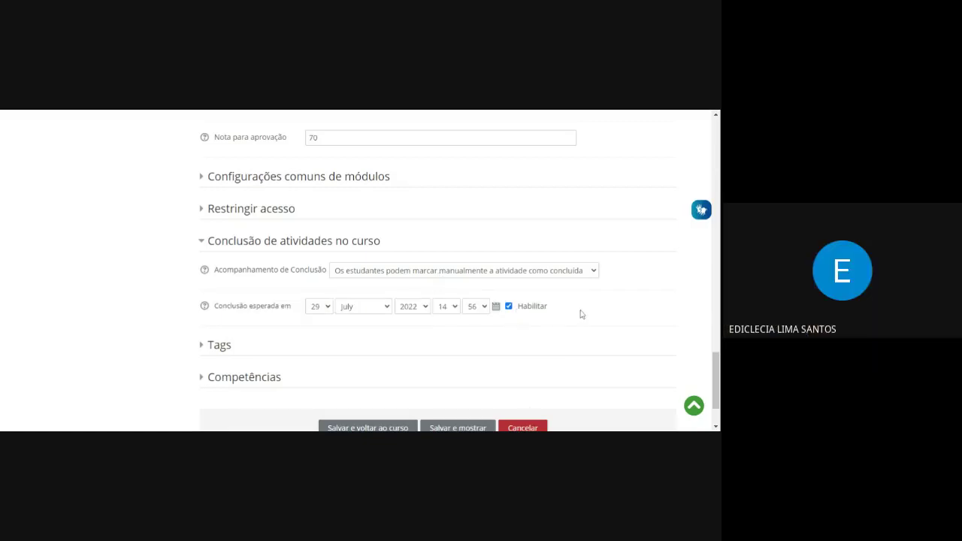
Recheck the whole-forum grading settings and the ratings' aggregate type (Tipo agregado).
{"action": "scroll", "coordinate": [579, 314], "scroll_direction": "up", "scroll_amount": 4}
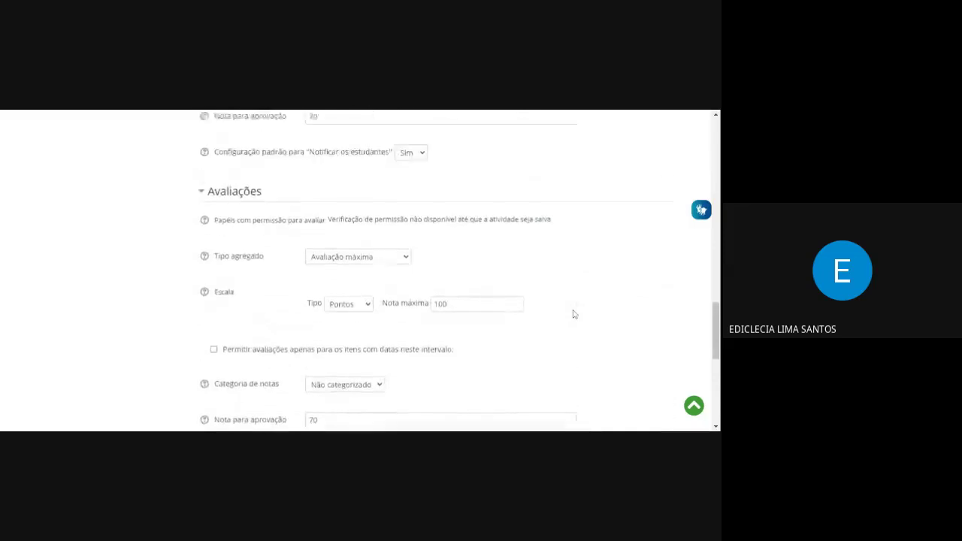
{"action": "scroll", "coordinate": [573, 314], "scroll_direction": "up", "scroll_amount": 3}
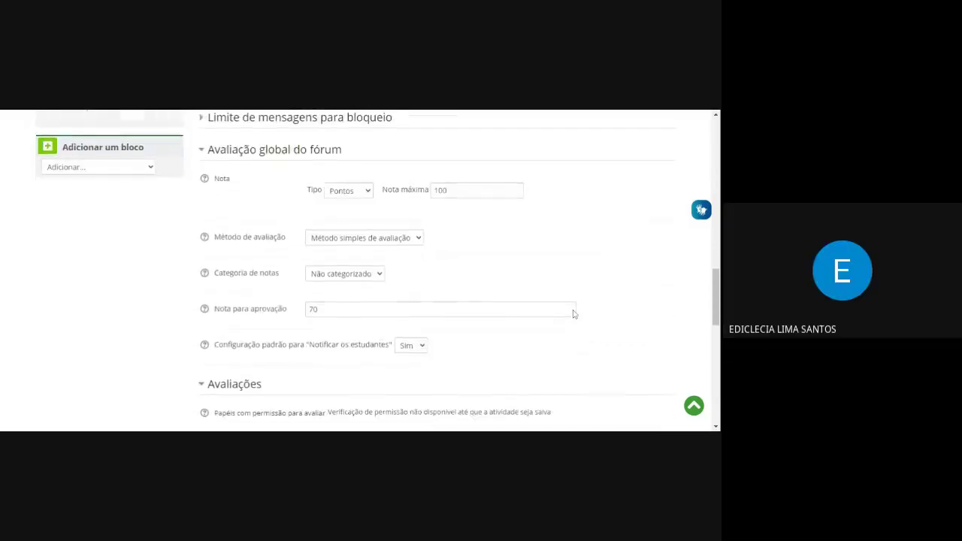
{"action": "scroll", "coordinate": [574, 315], "scroll_direction": "down", "scroll_amount": 3}
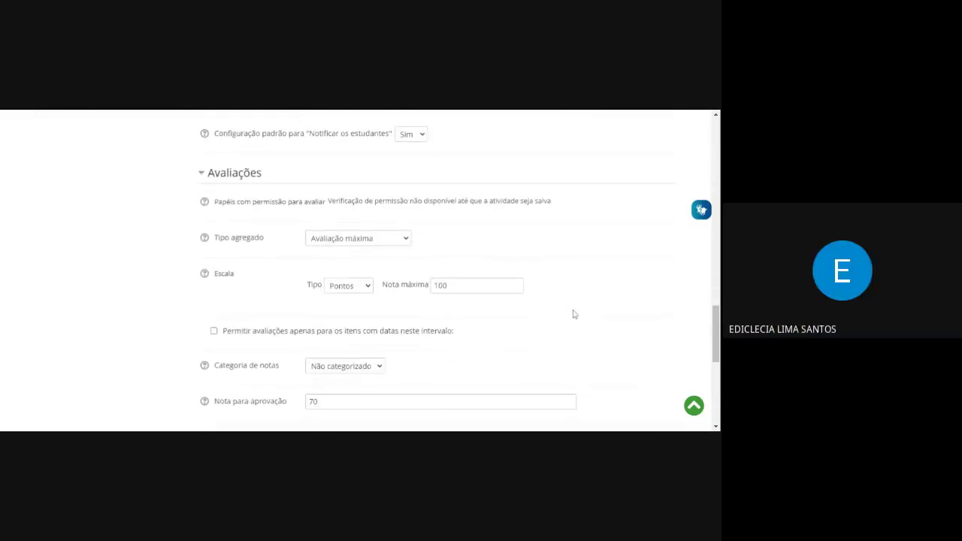
{"action": "left_click", "coordinate": [376, 241]}
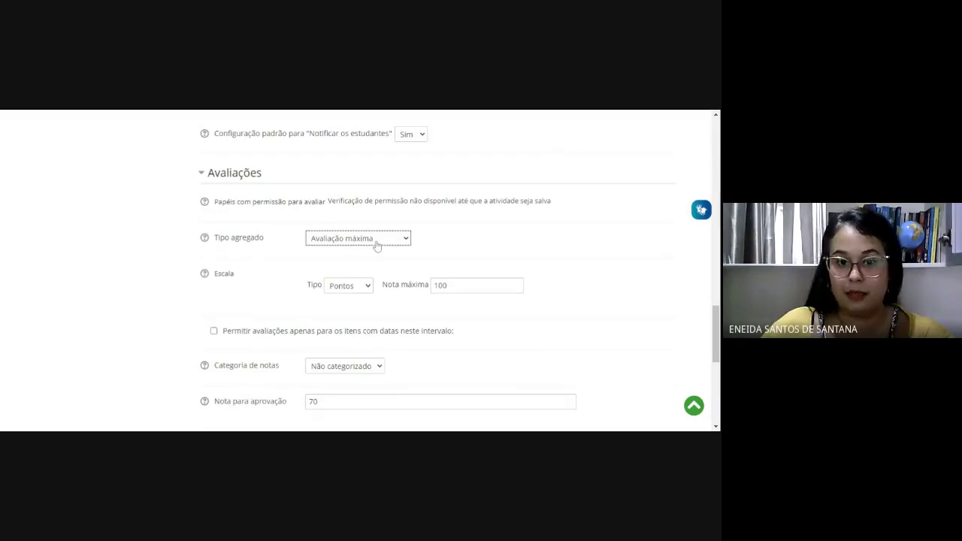
{"action": "left_click", "coordinate": [457, 249]}
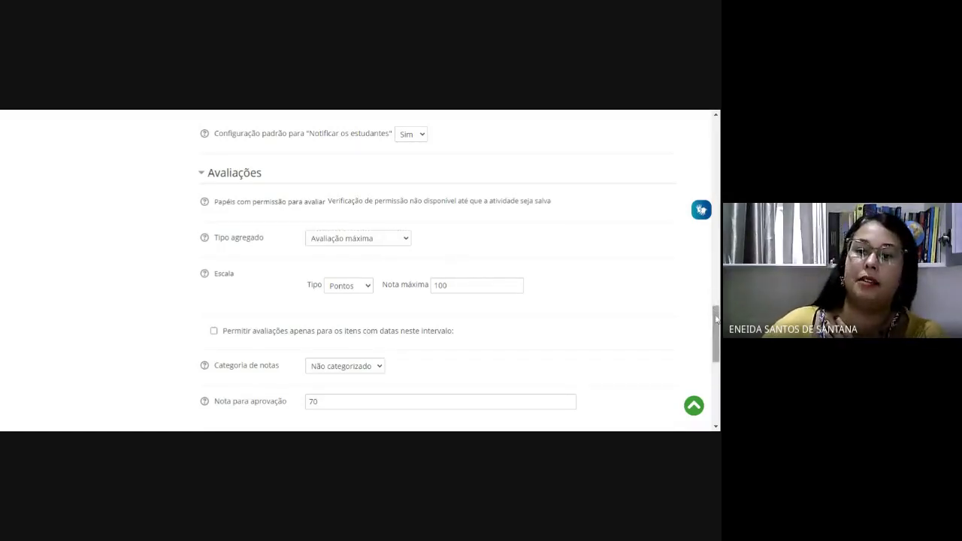
Check the options in the Competências section, then save the forum and display it.
{"action": "left_click_drag", "start_coordinate": [717, 317], "coordinate": [717, 379]}
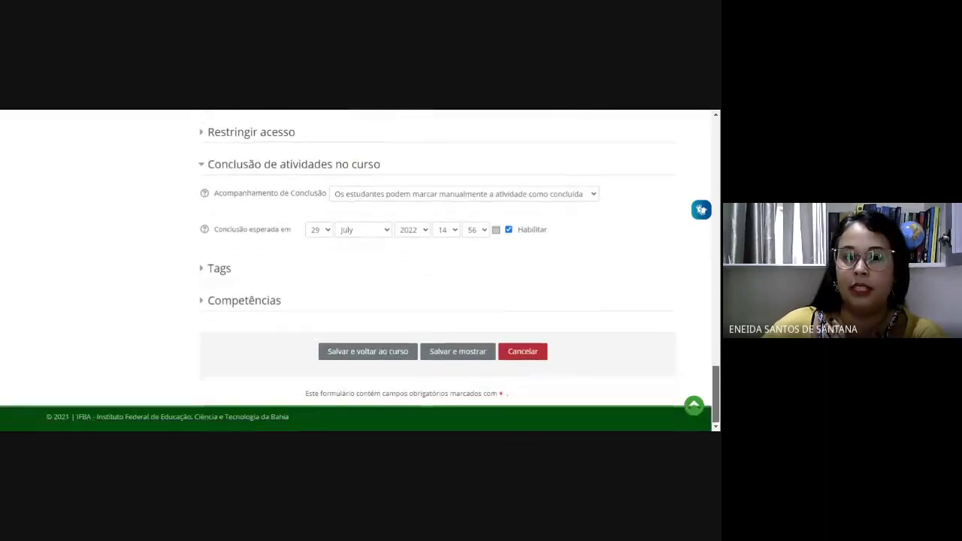
{"action": "left_click", "coordinate": [208, 304]}
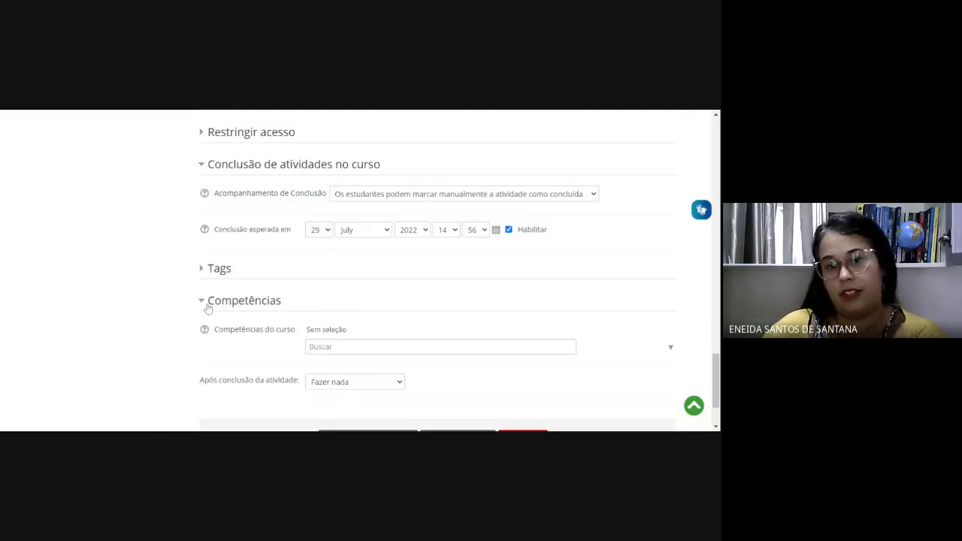
{"action": "left_click", "coordinate": [208, 304]}
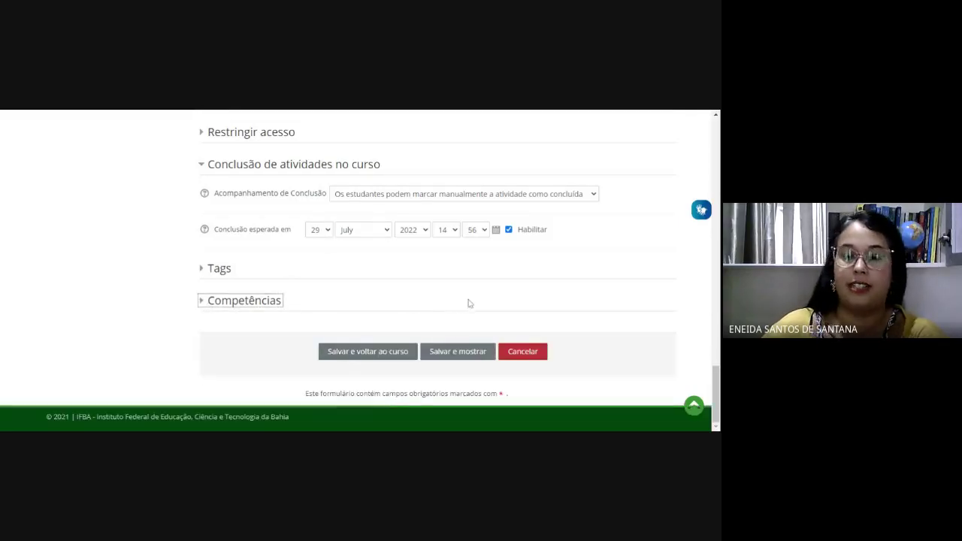
{"action": "left_click", "coordinate": [462, 358]}
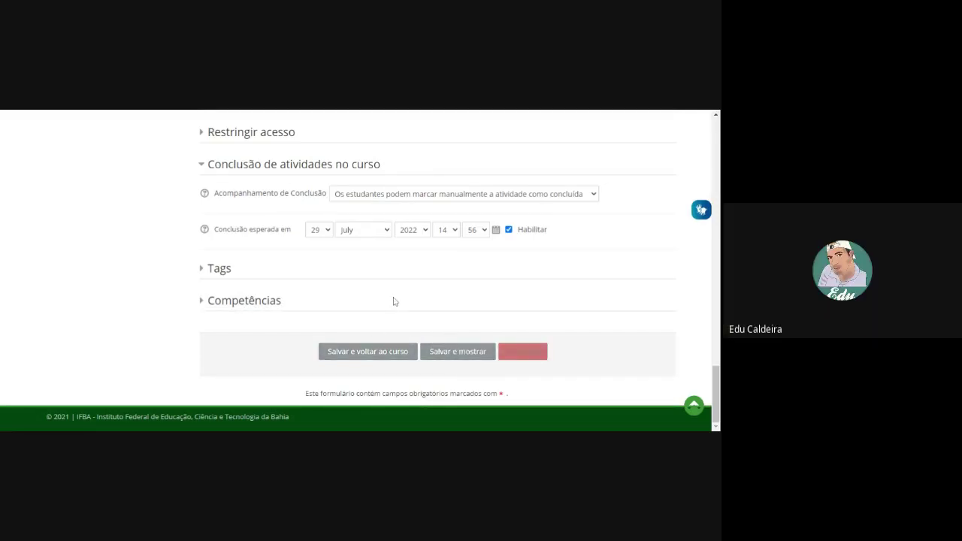
Examine the Conhecendo o Moodle forum page, including its description, posting deadline notice and discussion options.
{"action": "scroll", "coordinate": [433, 310], "scroll_direction": "down", "scroll_amount": 2}
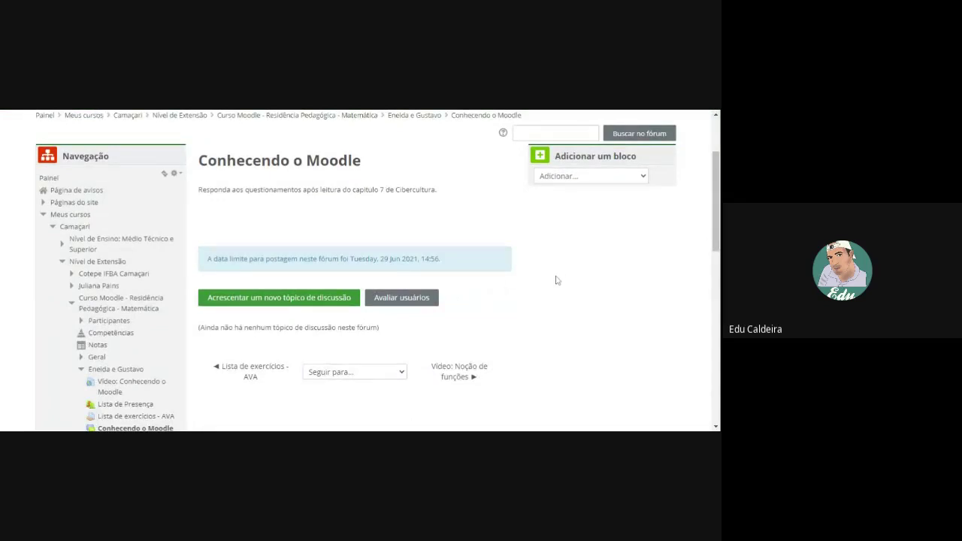
{"action": "scroll", "coordinate": [512, 304], "scroll_direction": "up", "scroll_amount": 1}
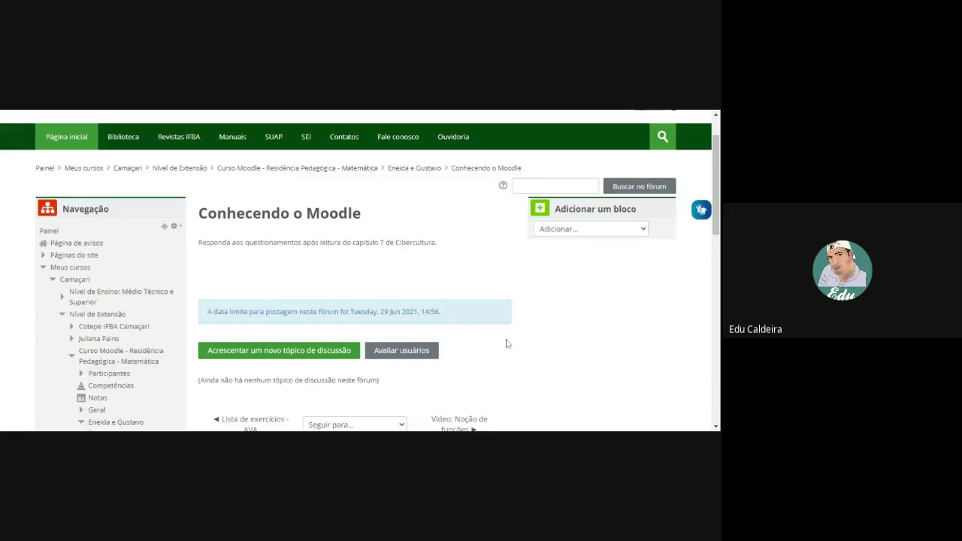
{"action": "left_click_drag", "start_coordinate": [218, 312], "coordinate": [475, 318]}
{"action": "left_click", "coordinate": [474, 318]}
{"action": "scroll", "coordinate": [473, 318], "scroll_direction": "down", "scroll_amount": 3}
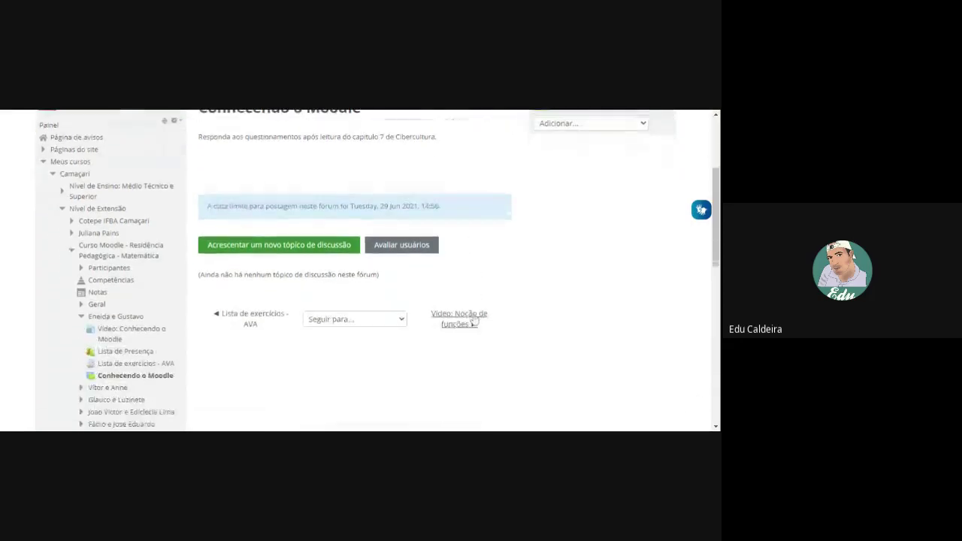
{"action": "scroll", "coordinate": [268, 369], "scroll_direction": "down", "scroll_amount": 2}
{"action": "scroll", "coordinate": [268, 369], "scroll_direction": "up", "scroll_amount": 2}
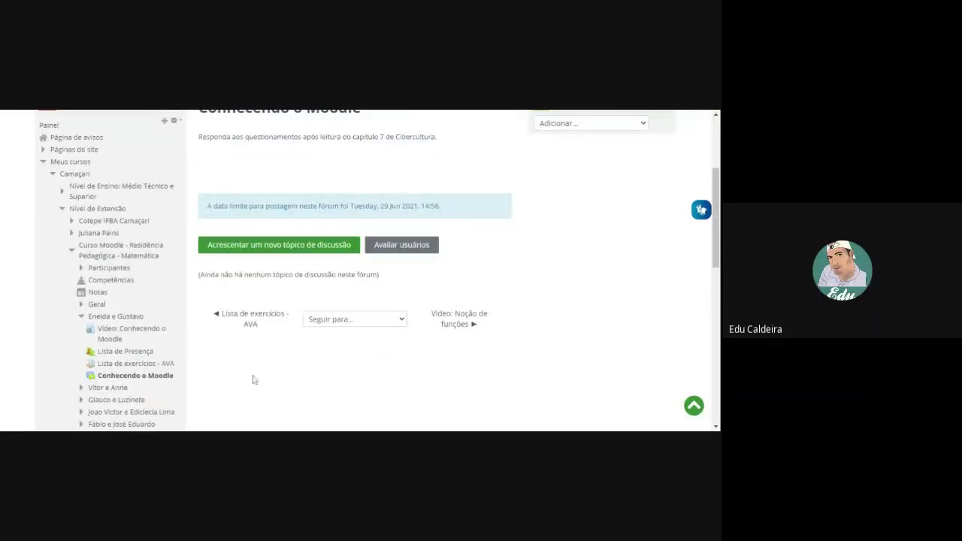
Open the Conhecendo o Moodle forum's settings for editing and expand the activity completion section (Conclusão de atividades no curso).
{"action": "scroll", "coordinate": [253, 379], "scroll_direction": "down", "scroll_amount": 6}
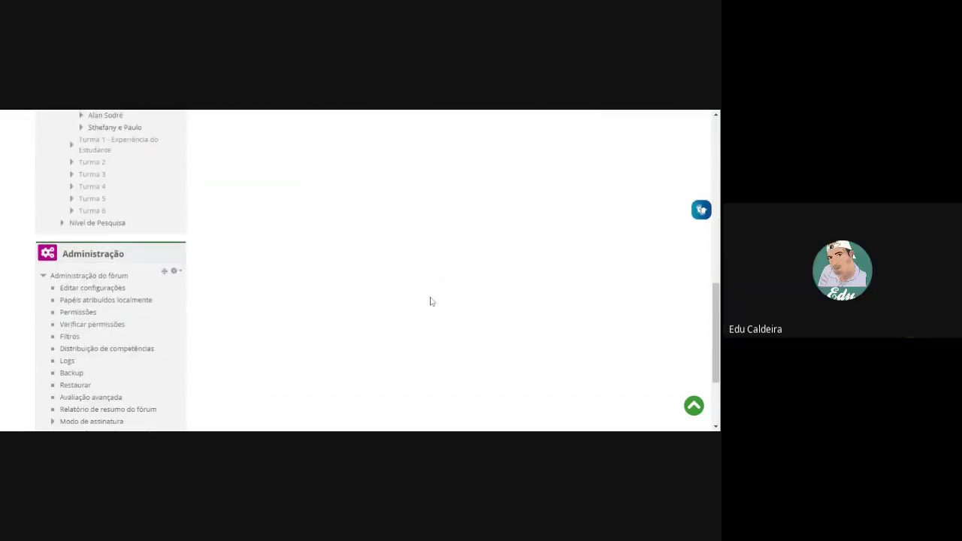
{"action": "scroll", "coordinate": [446, 335], "scroll_direction": "down", "scroll_amount": 5}
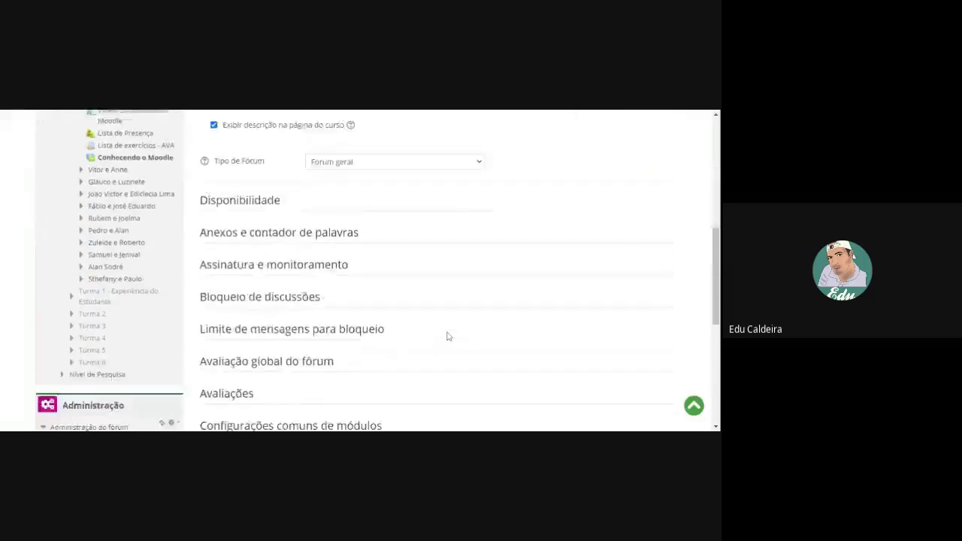
{"action": "scroll", "coordinate": [448, 336], "scroll_direction": "down", "scroll_amount": 3}
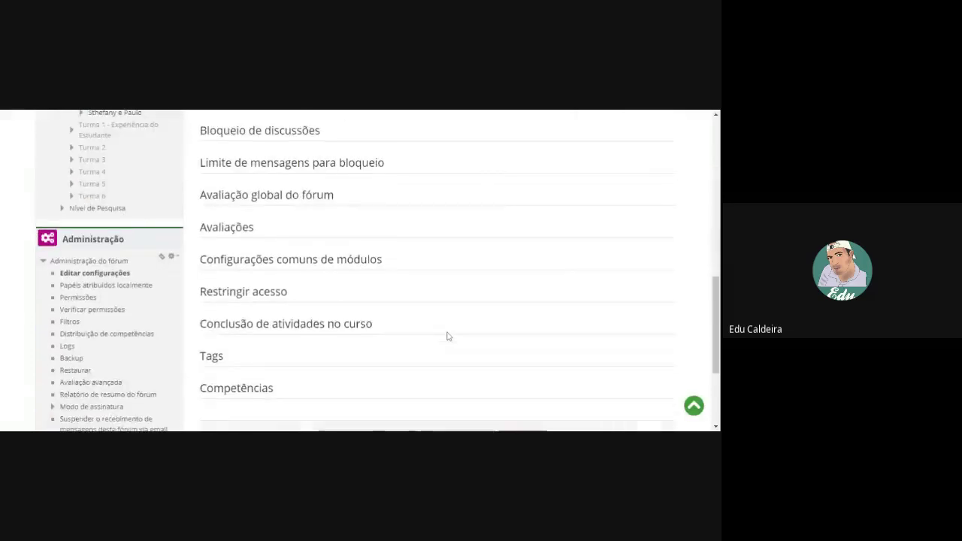
{"action": "left_click", "coordinate": [497, 347]}
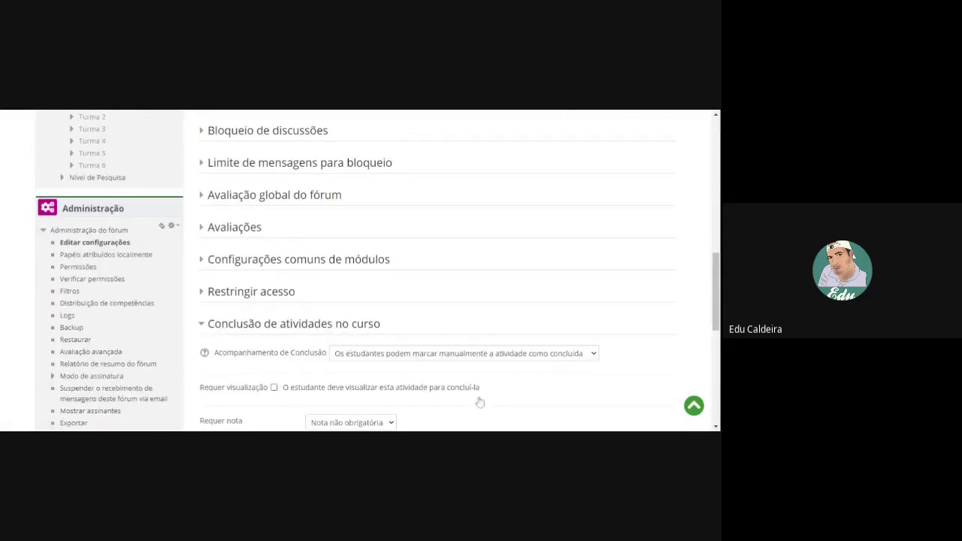
{"action": "scroll", "coordinate": [480, 403], "scroll_direction": "down", "scroll_amount": 1}
{"action": "scroll", "coordinate": [509, 389], "scroll_direction": "down", "scroll_amount": 1}
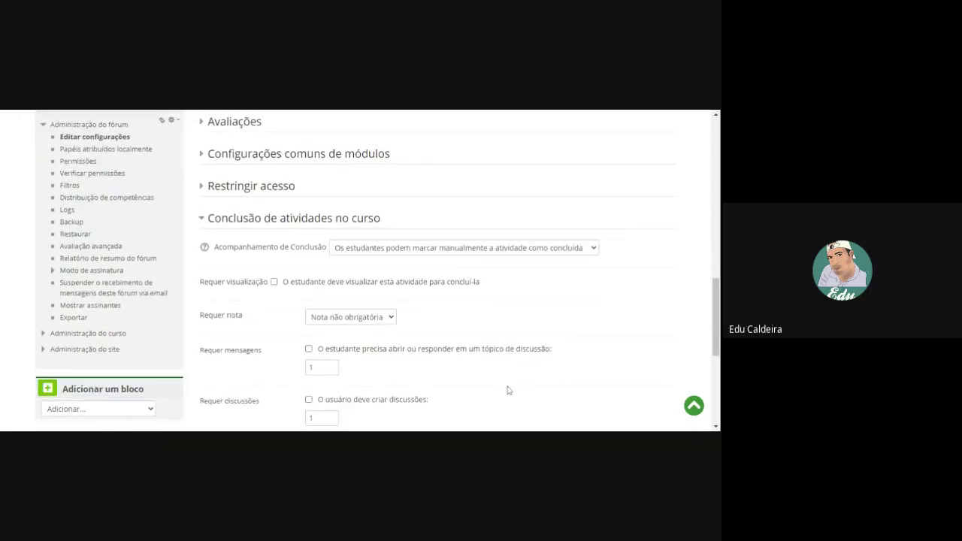
{"action": "scroll", "coordinate": [509, 390], "scroll_direction": "down", "scroll_amount": 3}
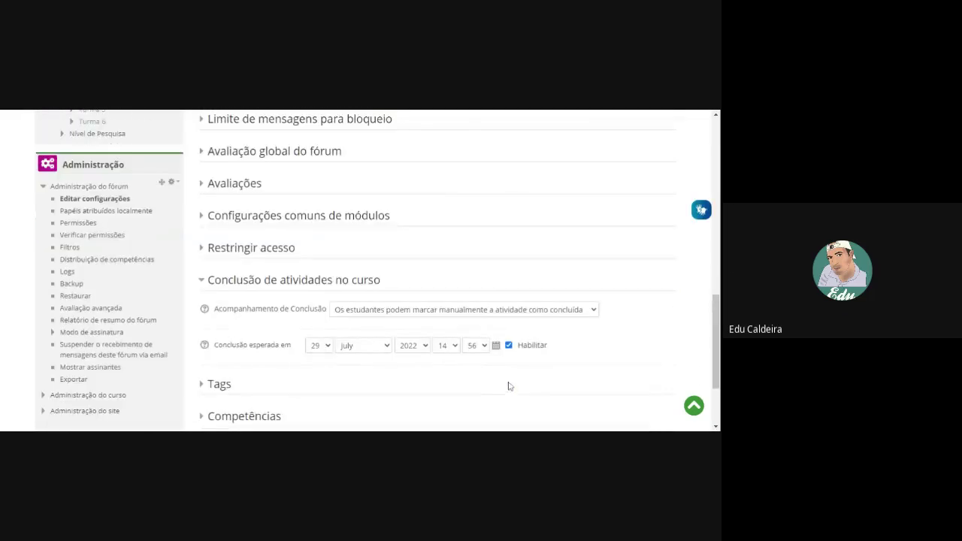
{"action": "scroll", "coordinate": [533, 380], "scroll_direction": "down", "scroll_amount": 1}
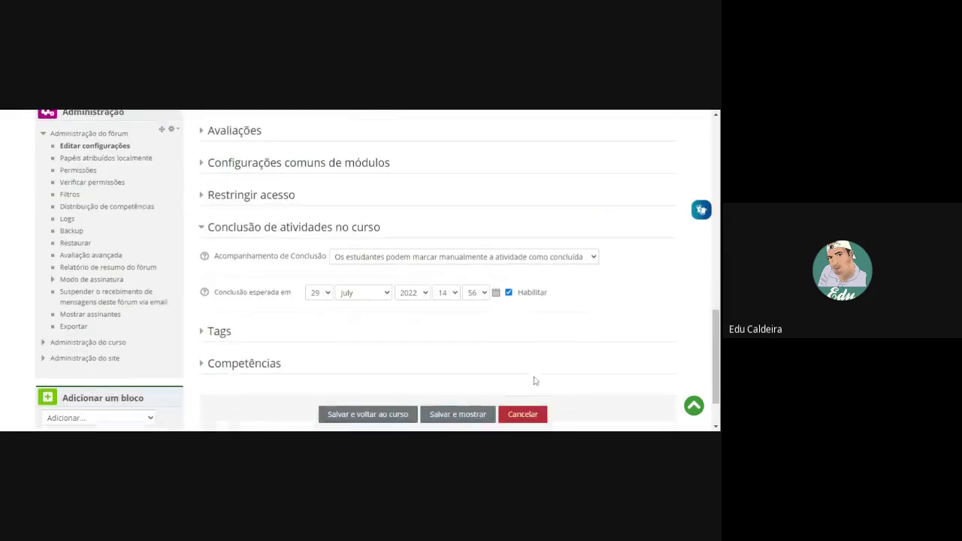
Disable the expected completion date (Conclusão esperada em), and save and display the forum.
{"action": "left_click", "coordinate": [509, 293]}
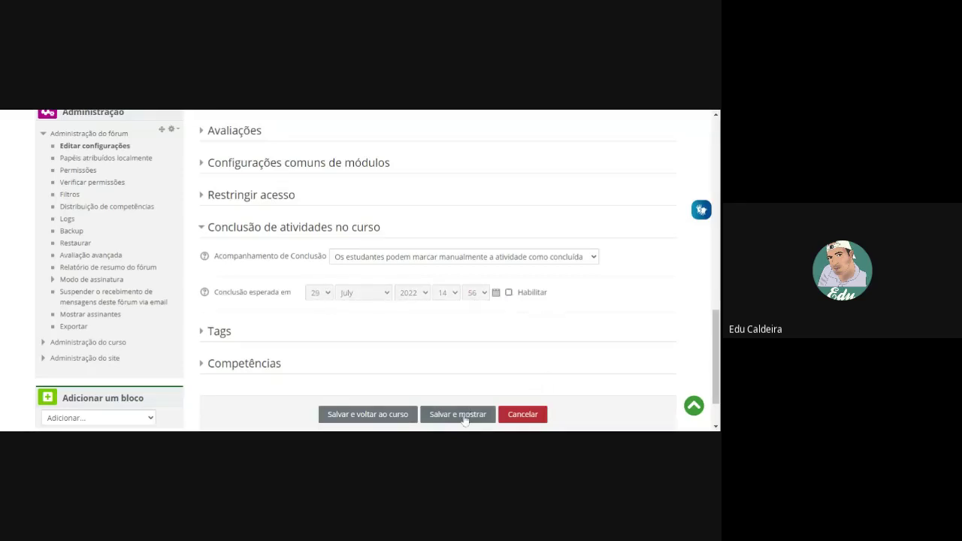
{"action": "left_click", "coordinate": [463, 419]}
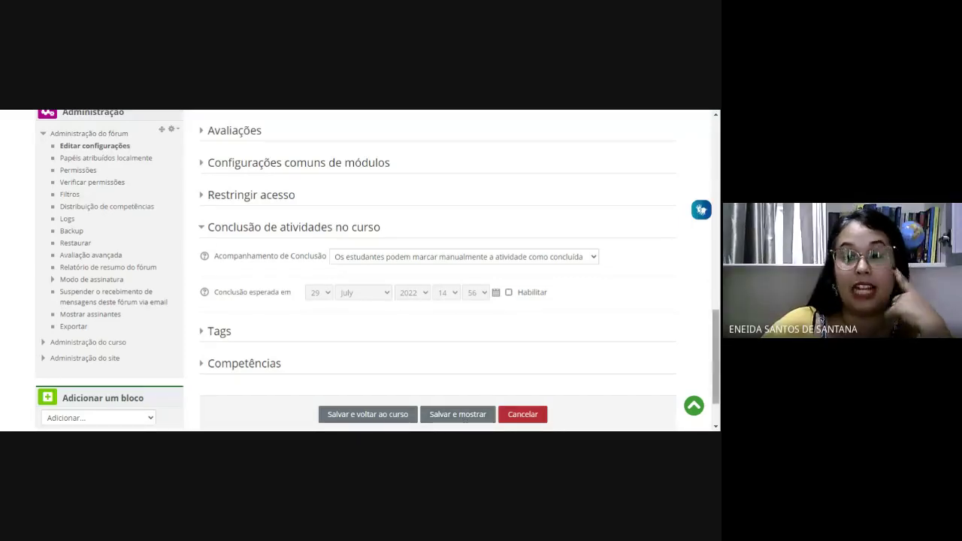
{"action": "left_click", "coordinate": [461, 418]}
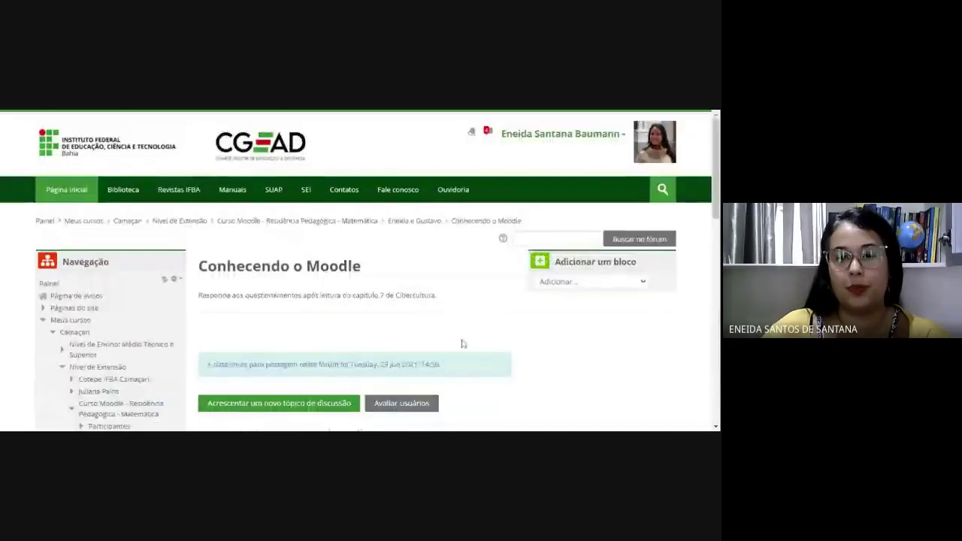
Examine the forum page's posting deadline notice for the effect of the changed completion setting.
{"action": "scroll", "coordinate": [440, 328], "scroll_direction": "down", "scroll_amount": 2}
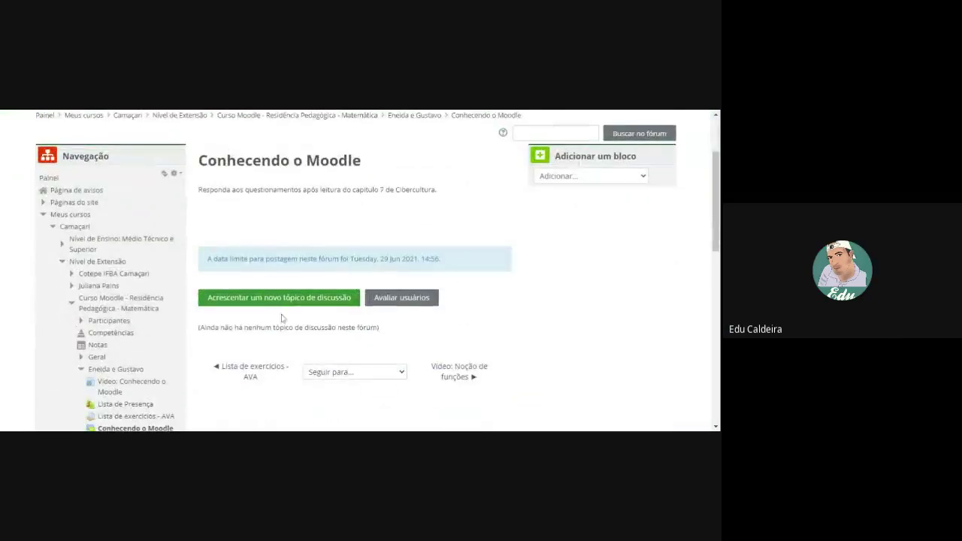
{"action": "left_click_drag", "start_coordinate": [213, 258], "coordinate": [449, 267]}
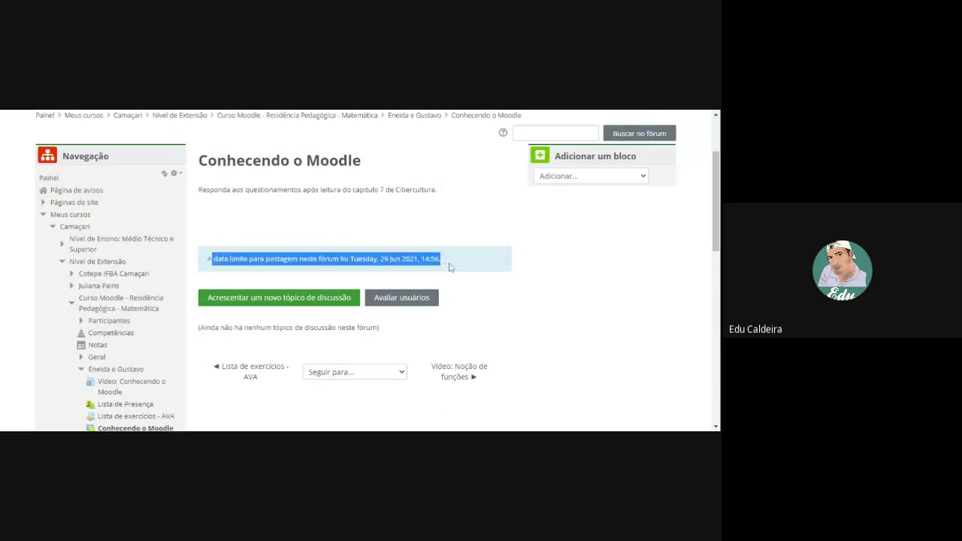
{"action": "left_click", "coordinate": [464, 261]}
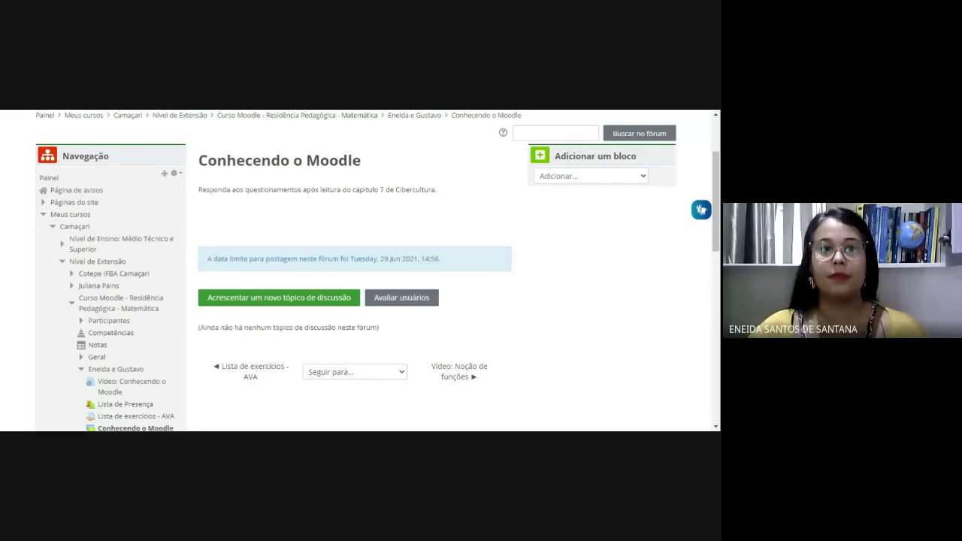
{"action": "scroll", "coordinate": [435, 245], "scroll_direction": "down", "scroll_amount": 3}
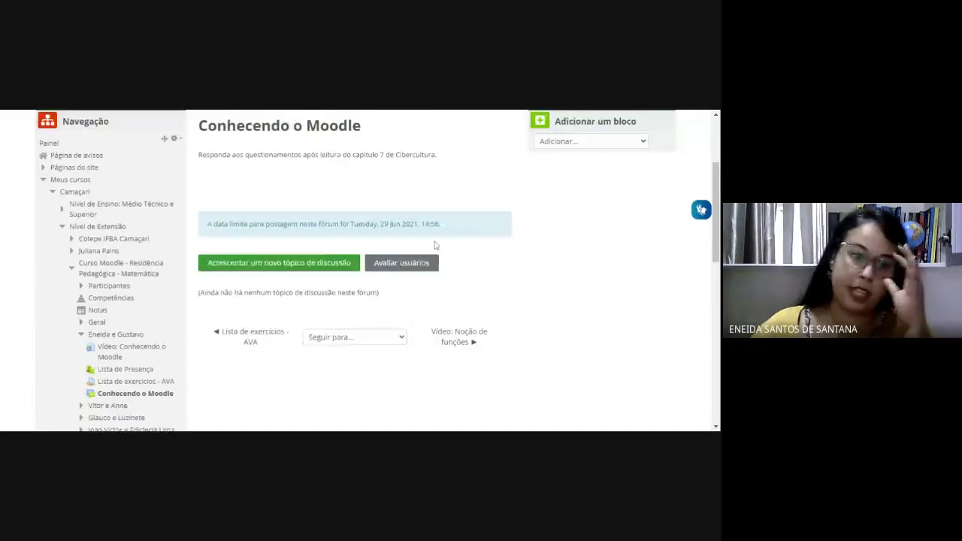
{"action": "scroll", "coordinate": [434, 245], "scroll_direction": "up", "scroll_amount": 3}
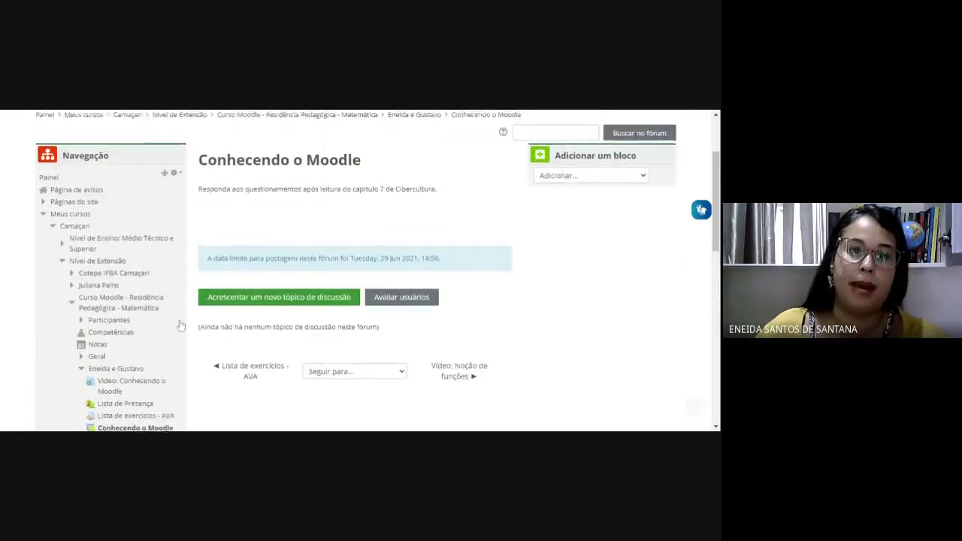
{"action": "scroll", "coordinate": [172, 321], "scroll_direction": "down", "scroll_amount": 1}
{"action": "scroll", "coordinate": [171, 321], "scroll_direction": "up", "scroll_amount": 2}
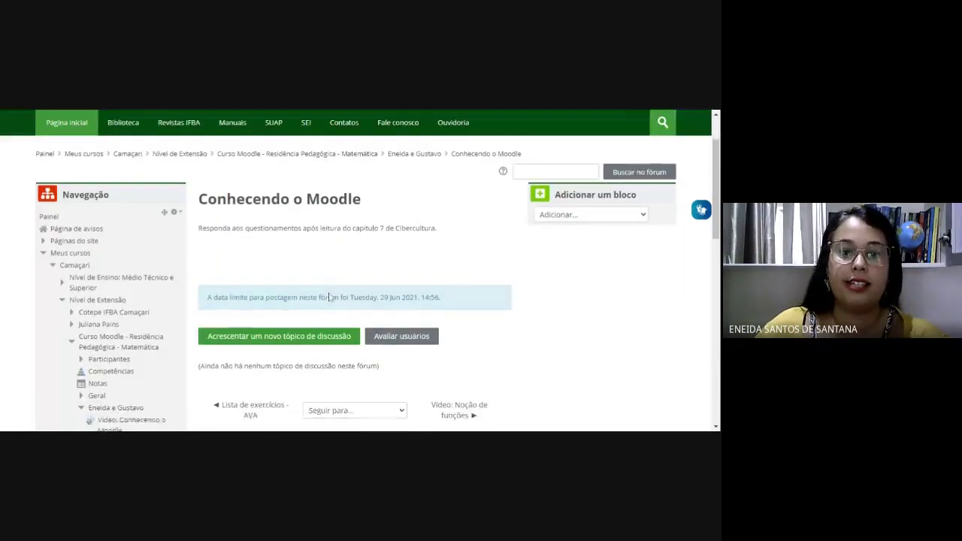
Reopen the forum's settings through its administration options and expand the Conclusão de atividades no curso section.
{"action": "scroll", "coordinate": [326, 294], "scroll_direction": "down", "scroll_amount": 5}
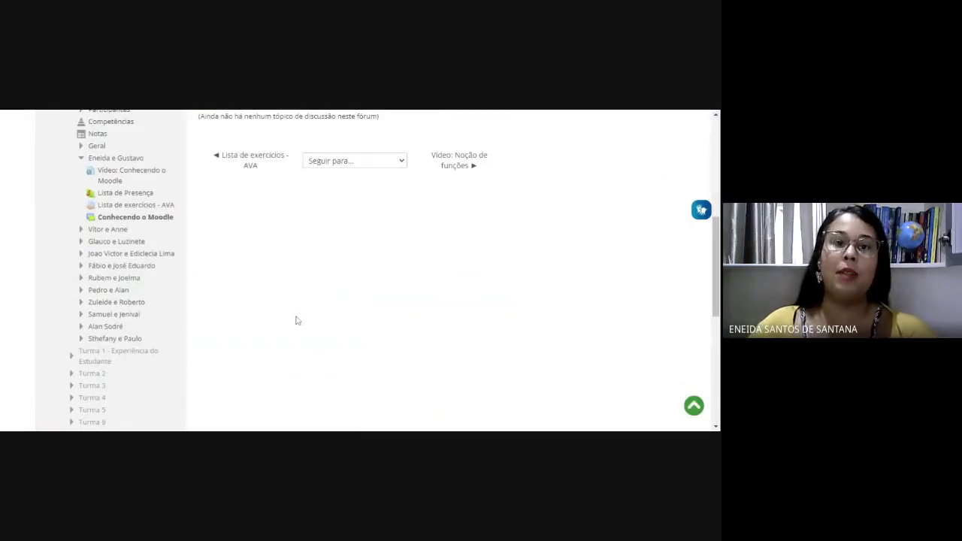
{"action": "scroll", "coordinate": [296, 318], "scroll_direction": "down", "scroll_amount": 2}
{"action": "scroll", "coordinate": [296, 320], "scroll_direction": "down", "scroll_amount": 4}
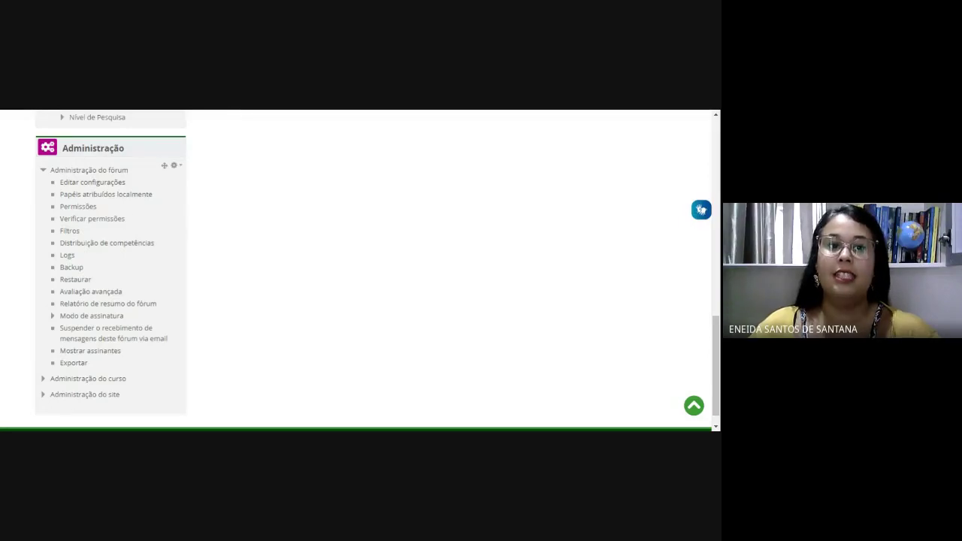
{"action": "left_click", "coordinate": [107, 189]}
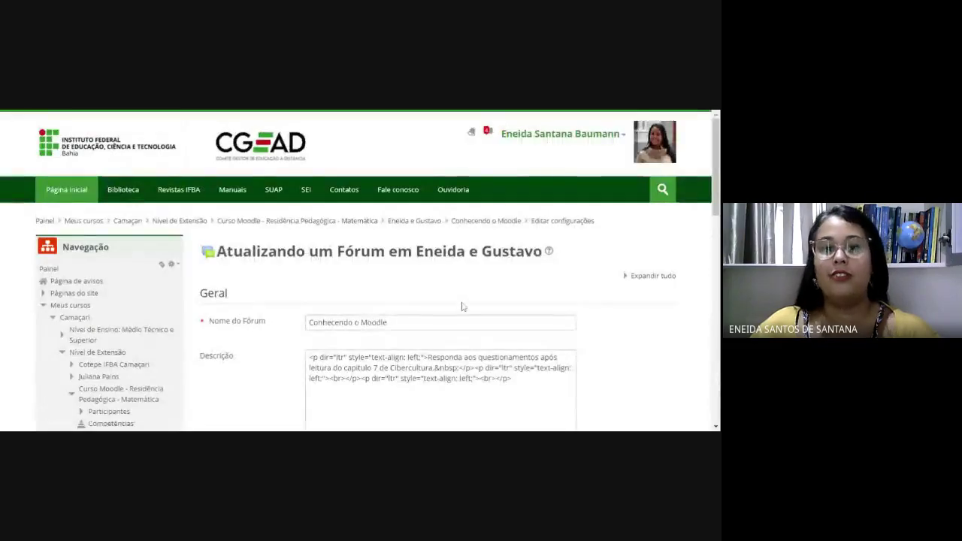
{"action": "scroll", "coordinate": [464, 307], "scroll_direction": "down", "scroll_amount": 3}
{"action": "scroll", "coordinate": [472, 336], "scroll_direction": "down", "scroll_amount": 4}
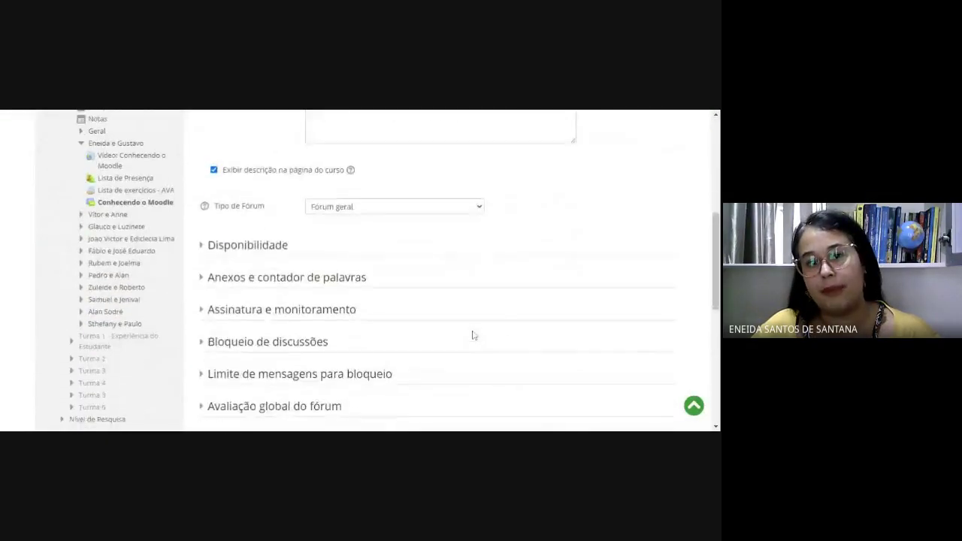
{"action": "scroll", "coordinate": [473, 335], "scroll_direction": "down", "scroll_amount": 2}
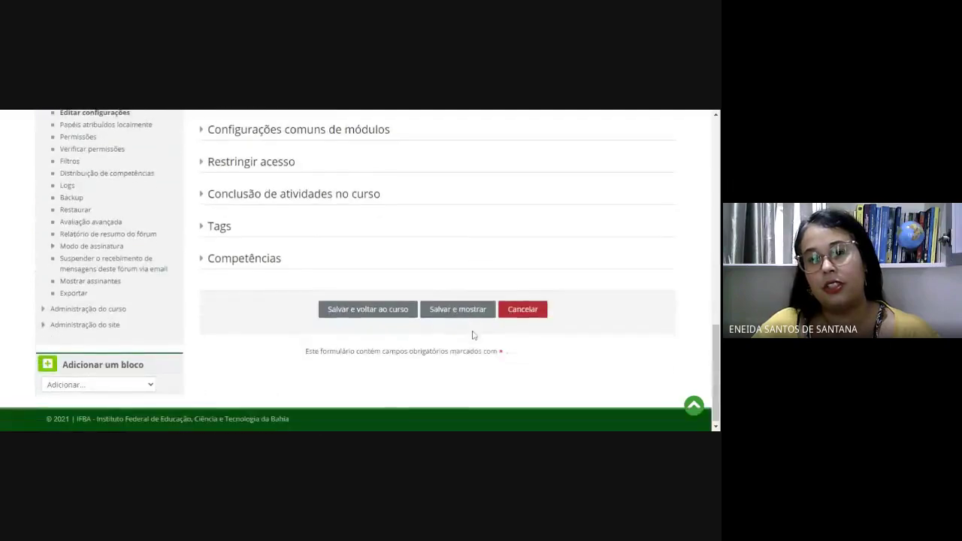
{"action": "left_click", "coordinate": [320, 200]}
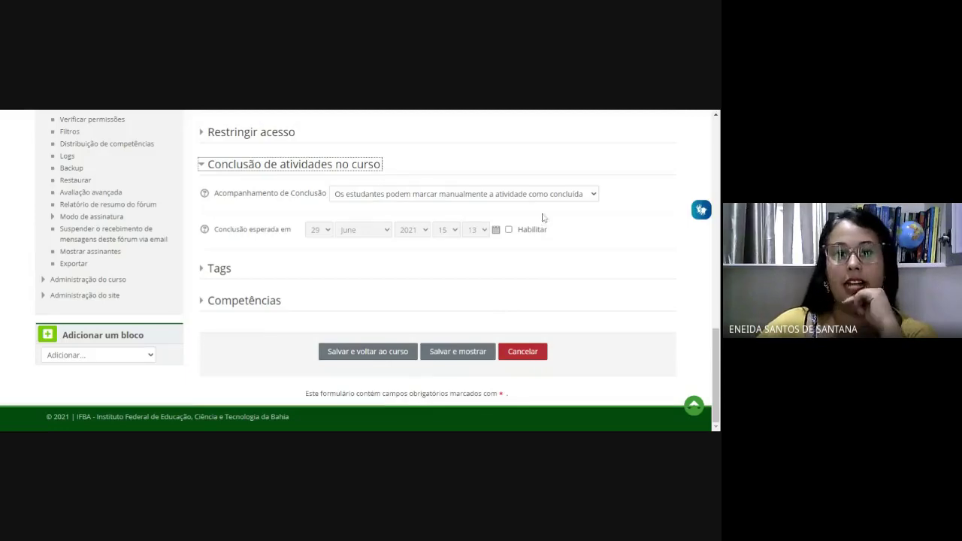
Enable the expected completion date with month August and hour 16, and save and display the forum.
{"action": "left_click", "coordinate": [509, 231]}
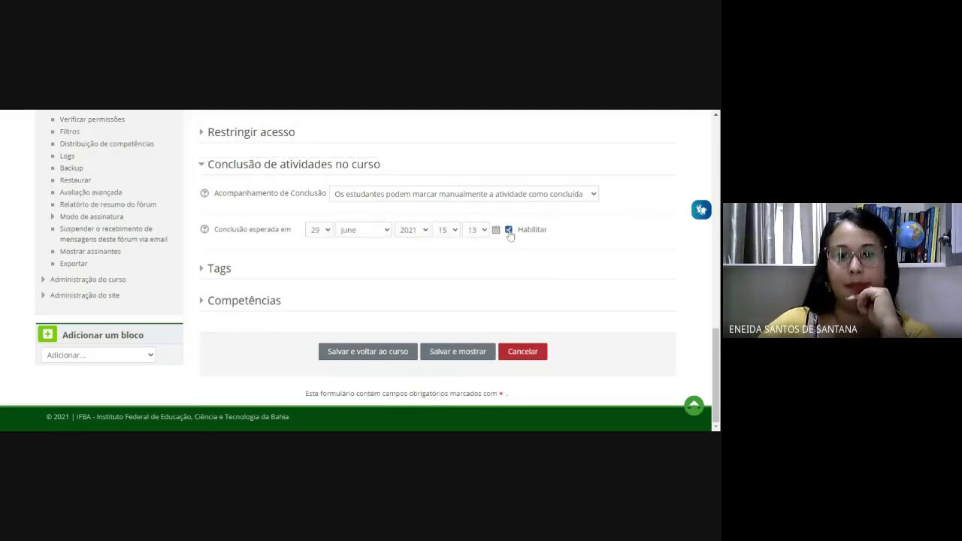
{"action": "left_click", "coordinate": [382, 234]}
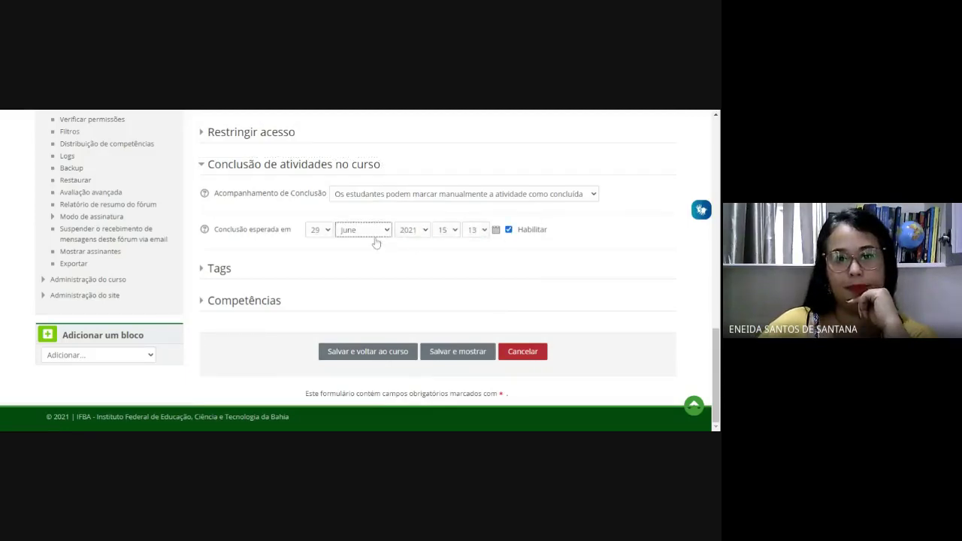
{"action": "key", "text": "Down"}
{"action": "key", "text": "Down"}
{"action": "left_click", "coordinate": [450, 234]}
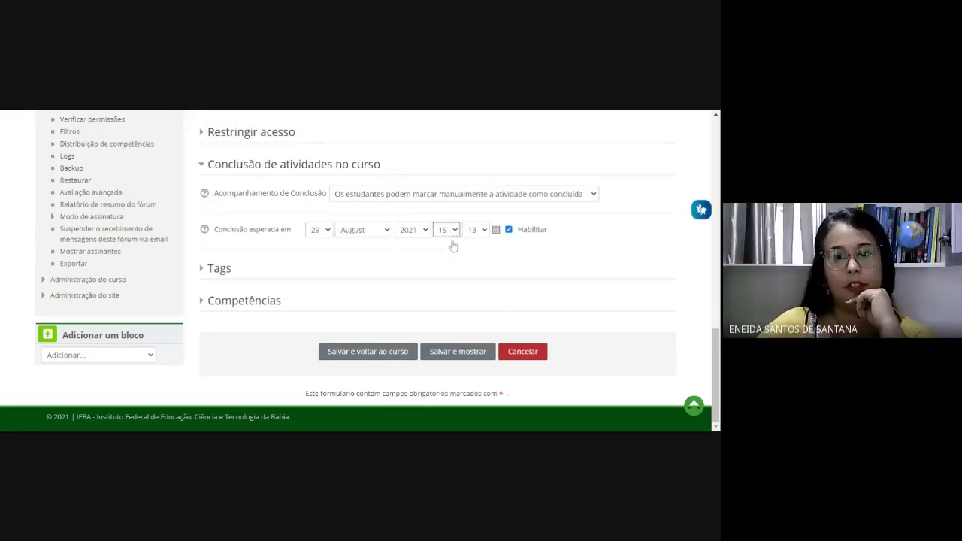
{"action": "key", "text": "Down"}
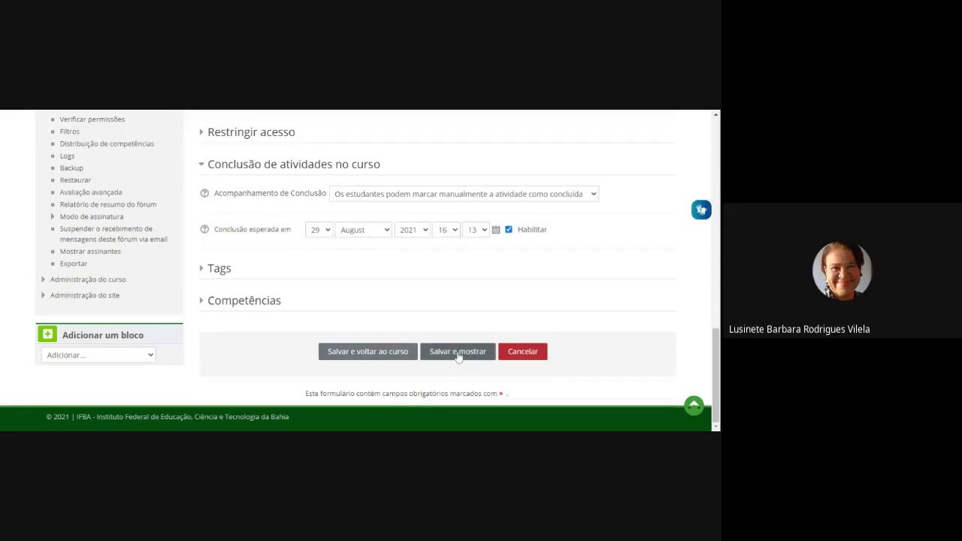
{"action": "left_click", "coordinate": [457, 351]}
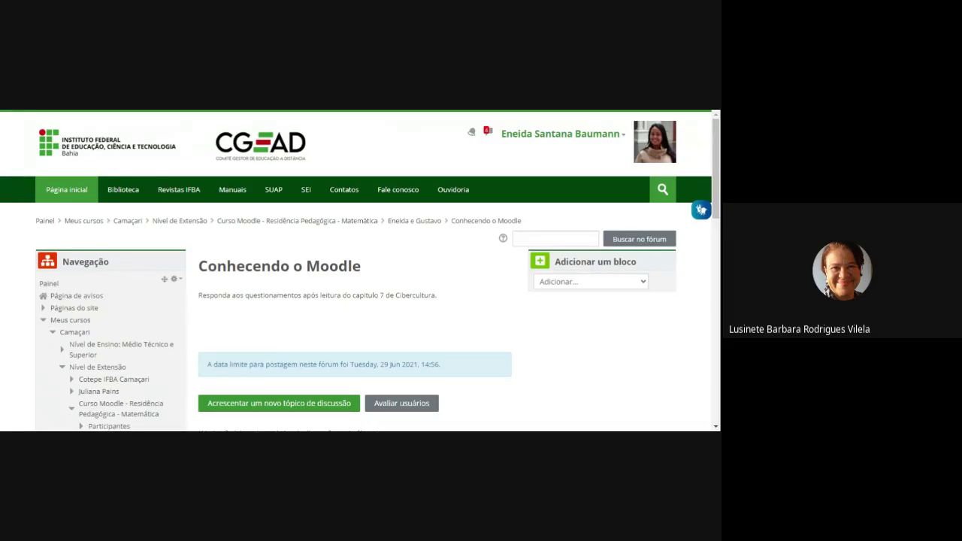
Review the forum page's deadline notice, title and description of the reading task.
{"action": "scroll", "coordinate": [404, 337], "scroll_direction": "down", "scroll_amount": 3}
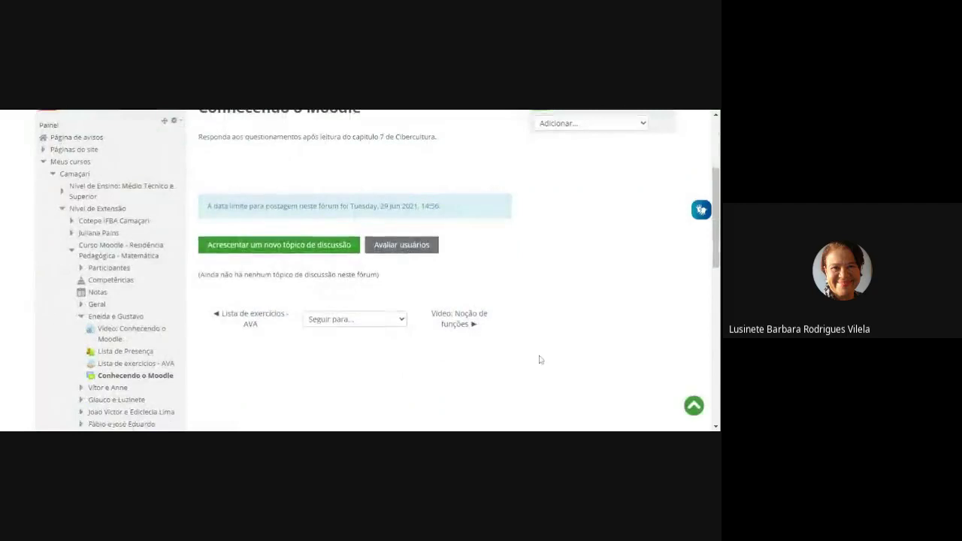
{"action": "scroll", "coordinate": [539, 360], "scroll_direction": "up", "scroll_amount": 2}
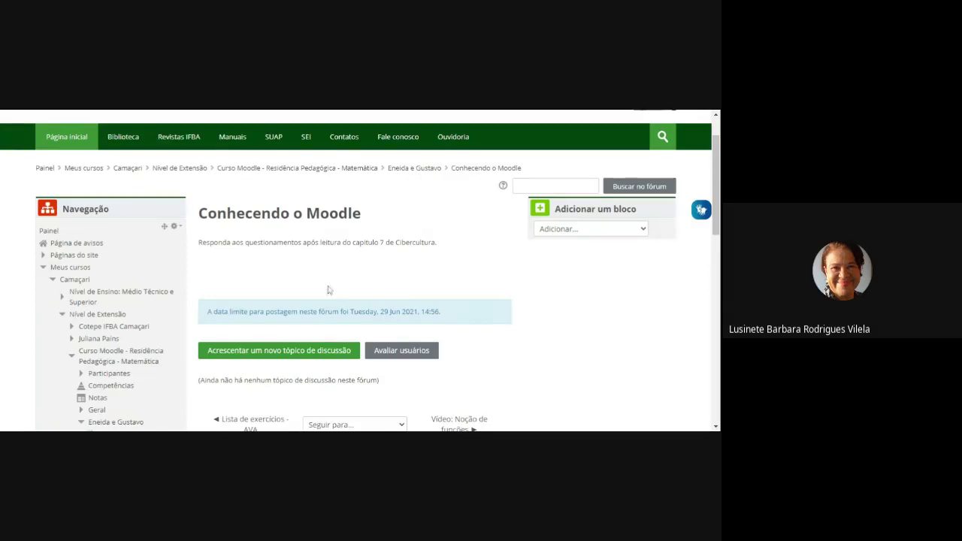
{"action": "scroll", "coordinate": [327, 290], "scroll_direction": "down", "scroll_amount": 7}
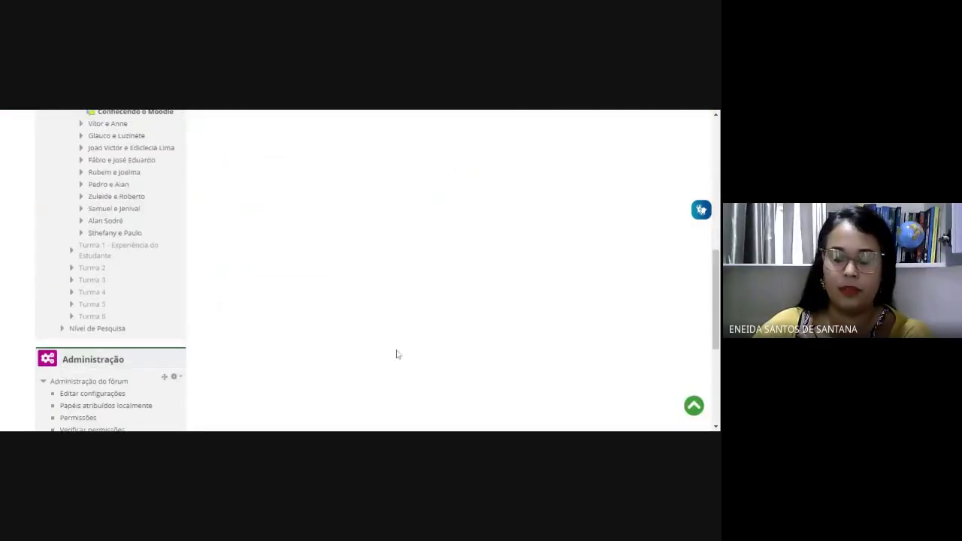
{"action": "scroll", "coordinate": [375, 354], "scroll_direction": "up", "scroll_amount": 5}
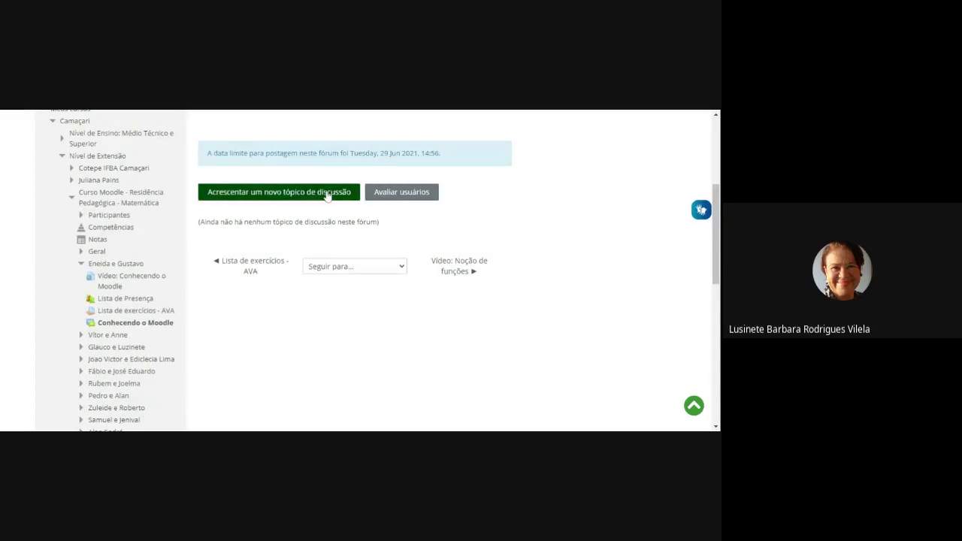
{"action": "scroll", "coordinate": [376, 279], "scroll_direction": "up", "scroll_amount": 3}
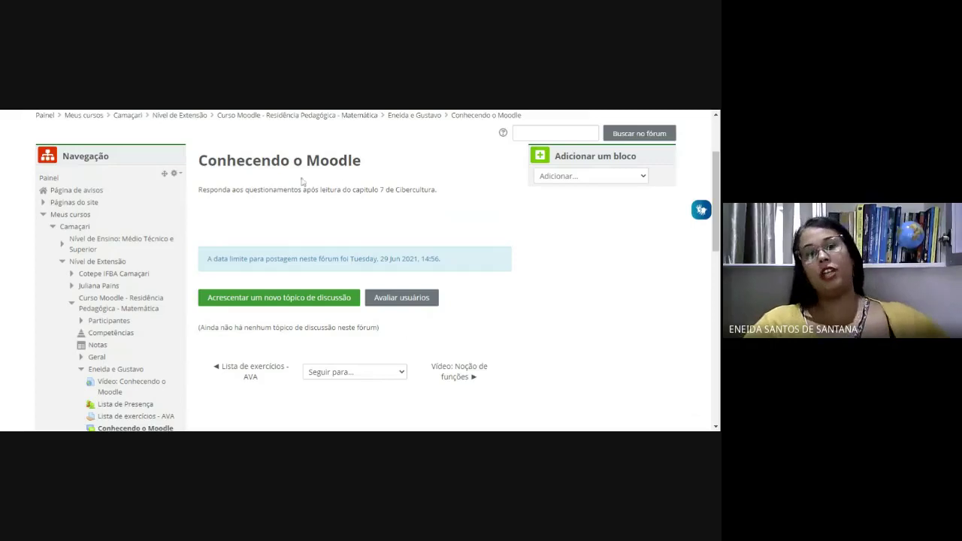
{"action": "left_click_drag", "start_coordinate": [199, 161], "coordinate": [361, 162]}
{"action": "left_click", "coordinate": [211, 178]}
{"action": "left_click_drag", "start_coordinate": [207, 189], "coordinate": [445, 201]}
{"action": "left_click", "coordinate": [398, 214]}
Start a new discussion topic in the forum with the subject "Como foi a sua experiência com a criação de recursos no Moodle?".
{"action": "left_click", "coordinate": [287, 303]}
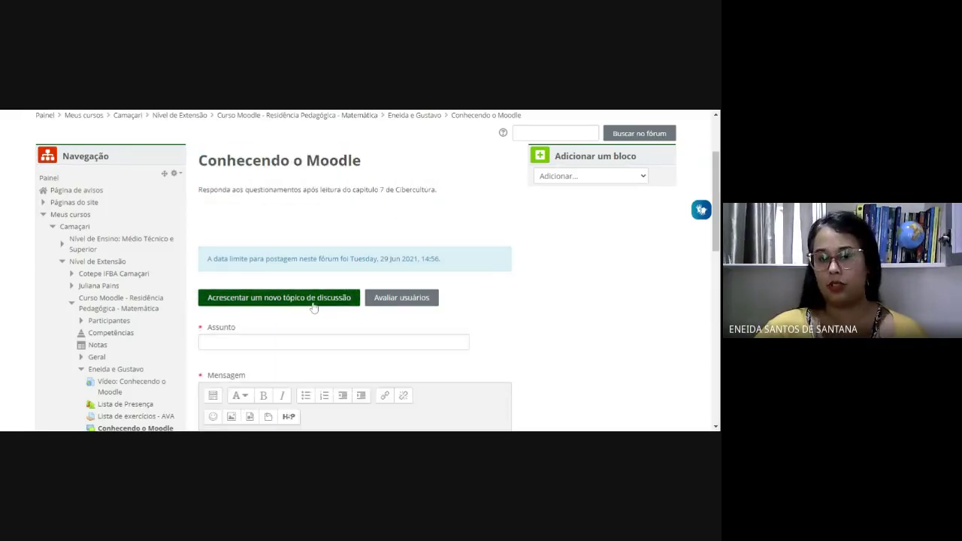
{"action": "left_click", "coordinate": [284, 339]}
{"action": "scroll", "coordinate": [530, 344], "scroll_direction": "down", "scroll_amount": 2}
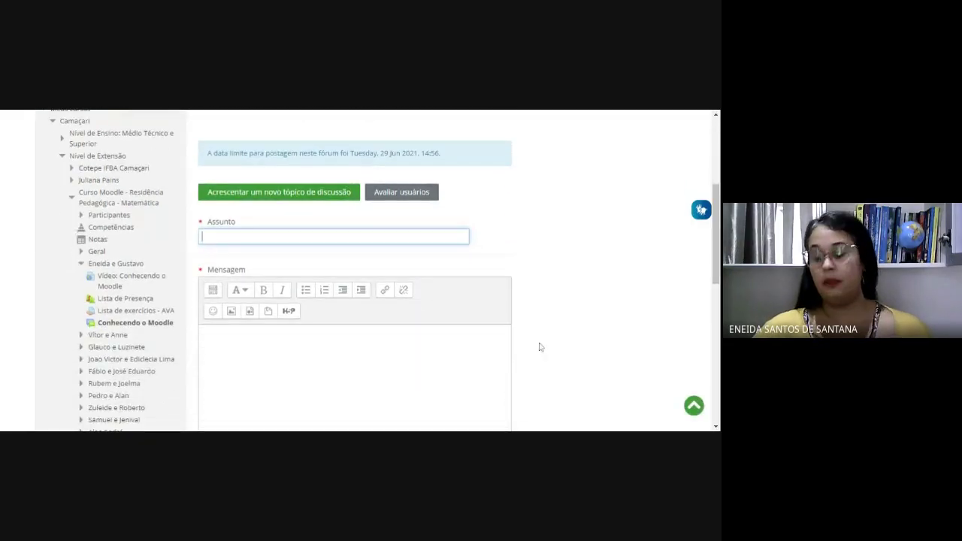
{"action": "type", "text": "Qu"}
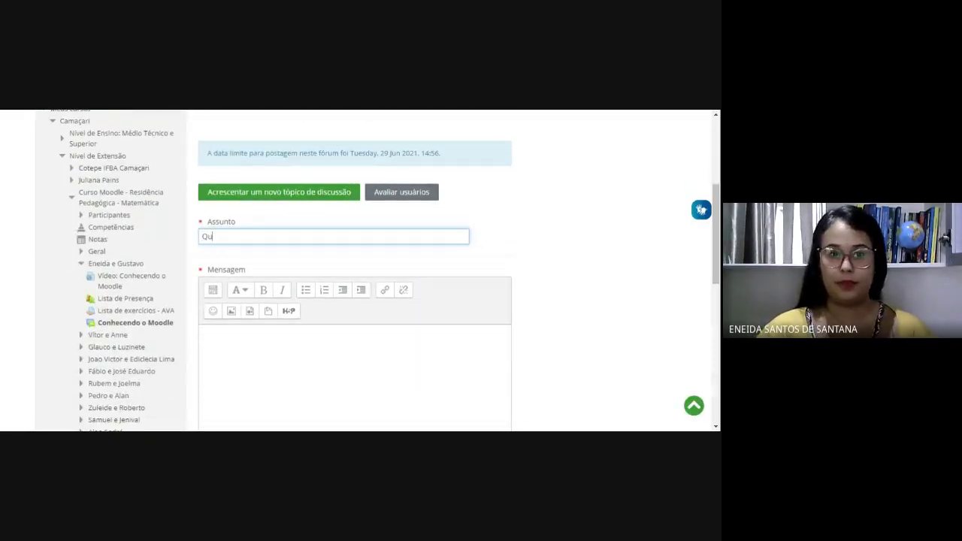
{"action": "type", "text": "Como foi"}
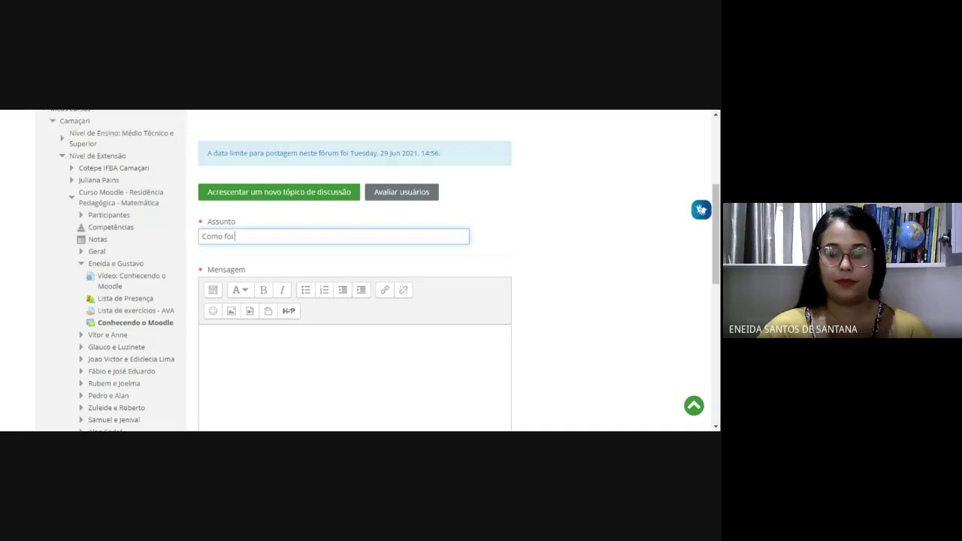
{"action": "type", "text": " a sua experi"}
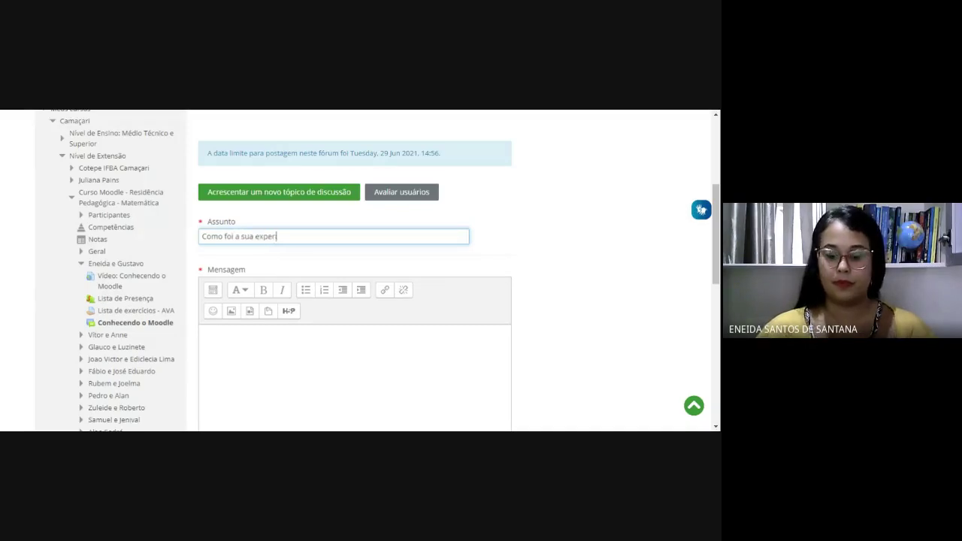
{"action": "type", "text": "ênc"}
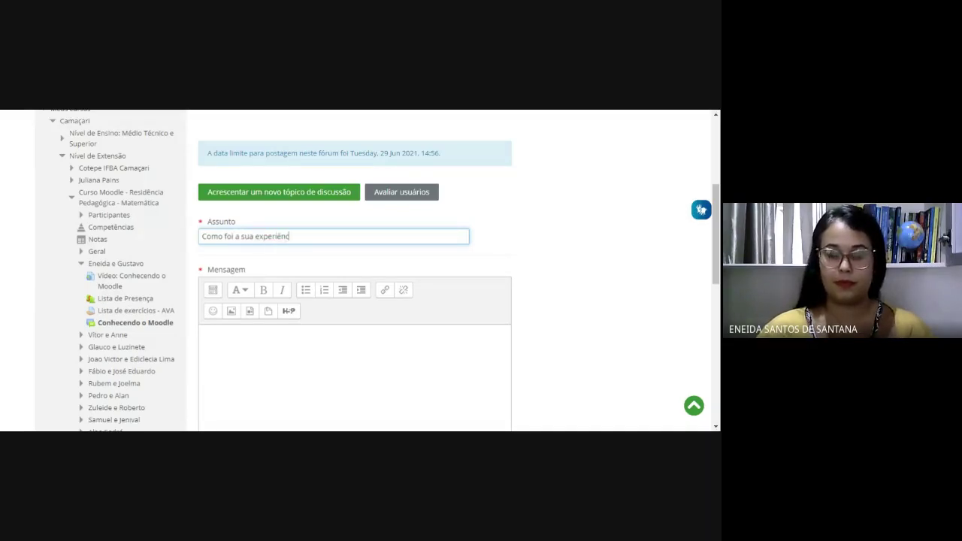
{"action": "type", "text": "ia com a cria"}
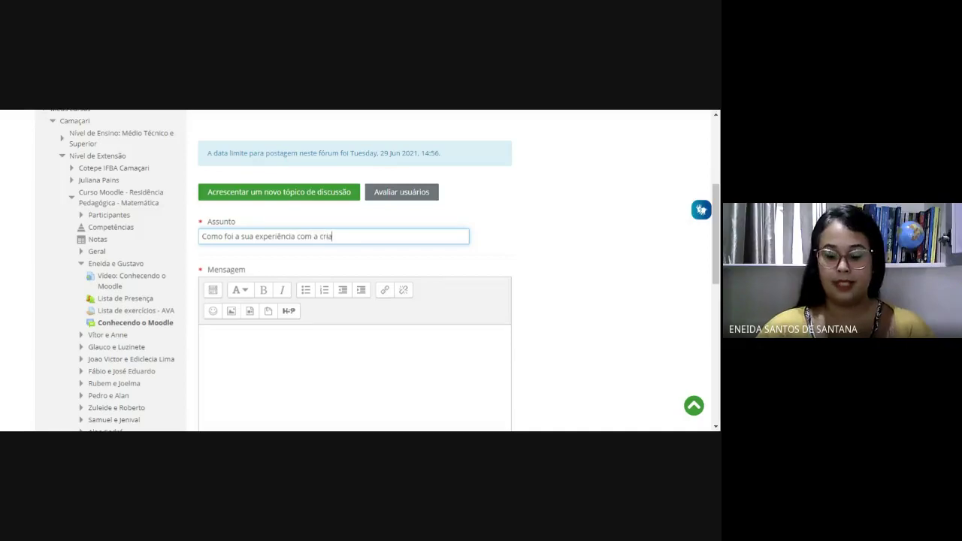
{"action": "type", "text": "ção de recu"}
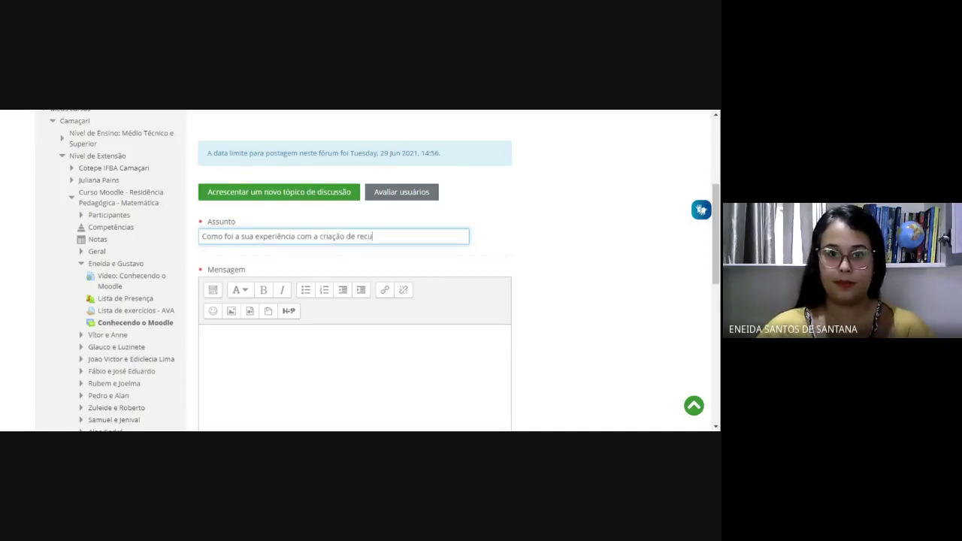
{"action": "type", "text": "rsos no Moodle?"}
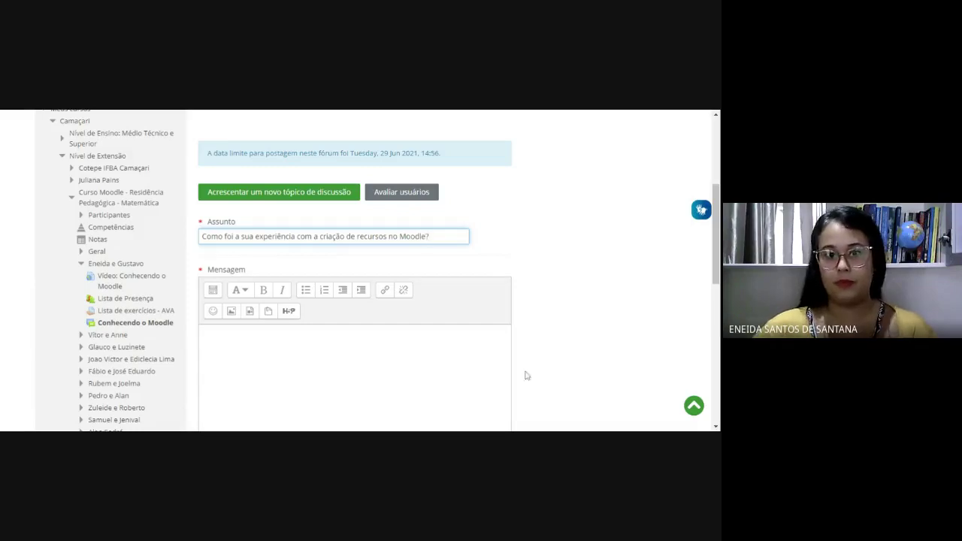
Write the topic's message: "Descreva com detalhes a sua experiência, apresentando as dificuldades e os interesses posteriores.".
{"action": "key", "text": "Tab"}
{"action": "scroll", "coordinate": [552, 327], "scroll_direction": "down", "scroll_amount": 1}
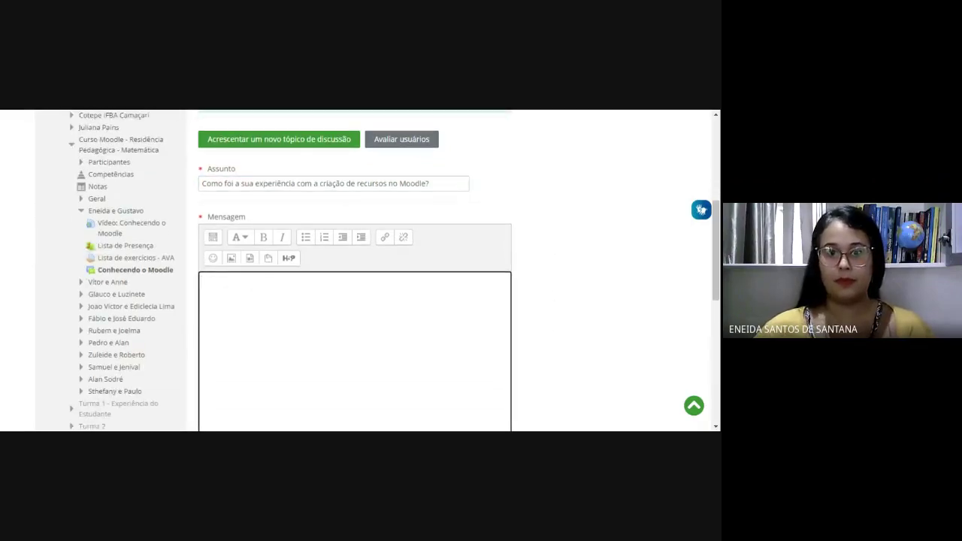
{"action": "type", "text": "Descreva"}
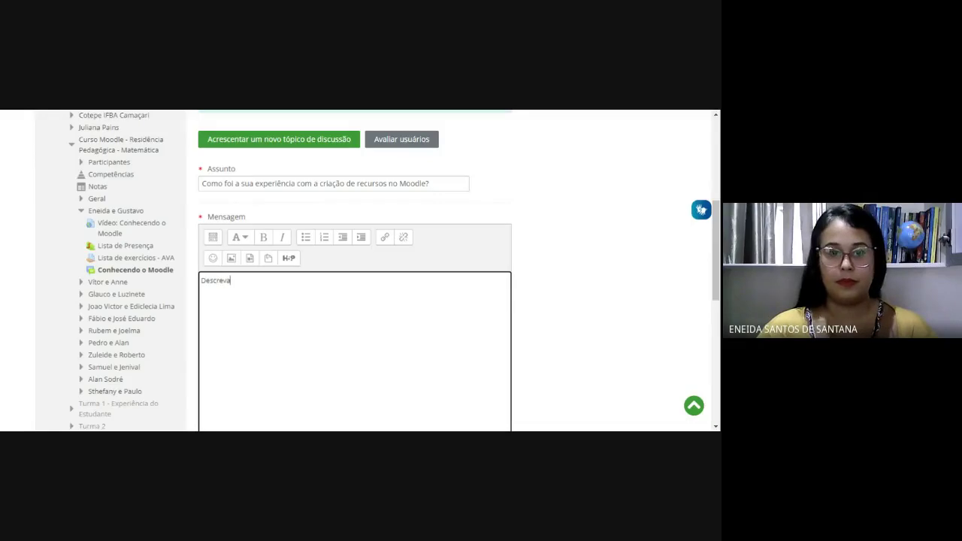
{"action": "type", "text": " com deta"}
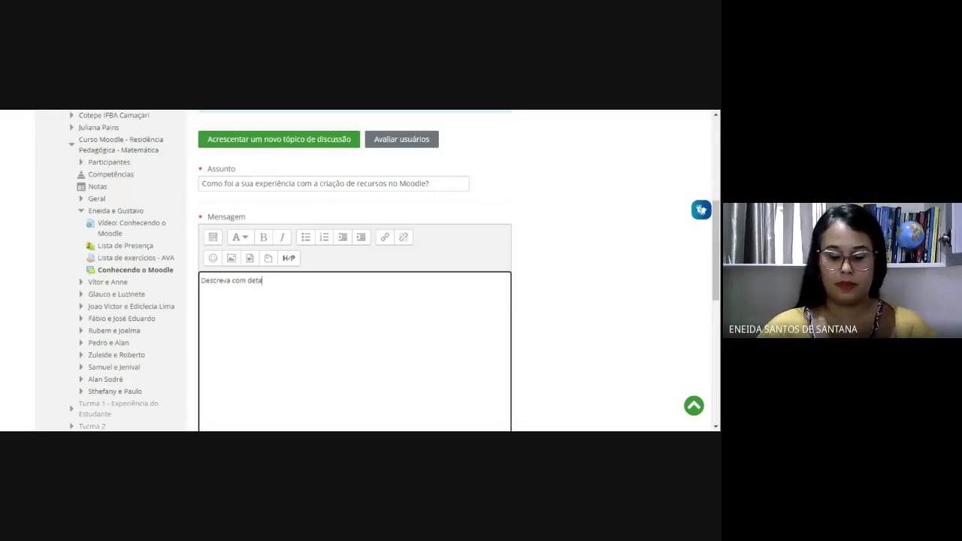
{"action": "type", "text": "lhes a sua"}
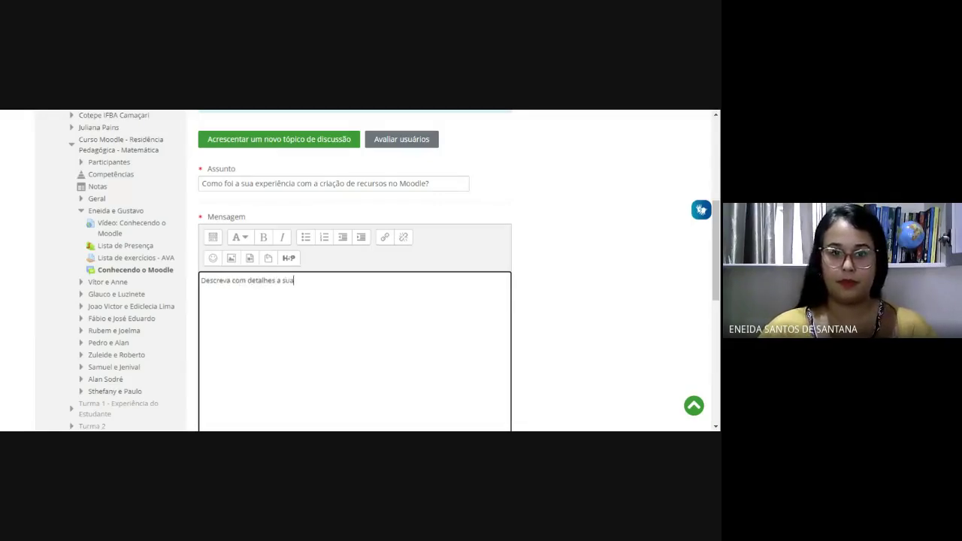
{"action": "type", "text": " experi"}
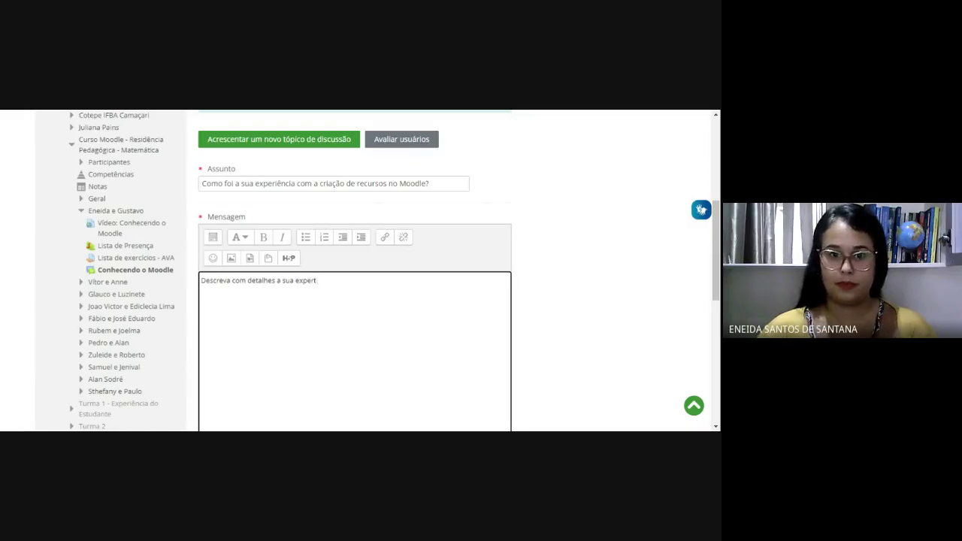
{"action": "type", "text": "ência"}
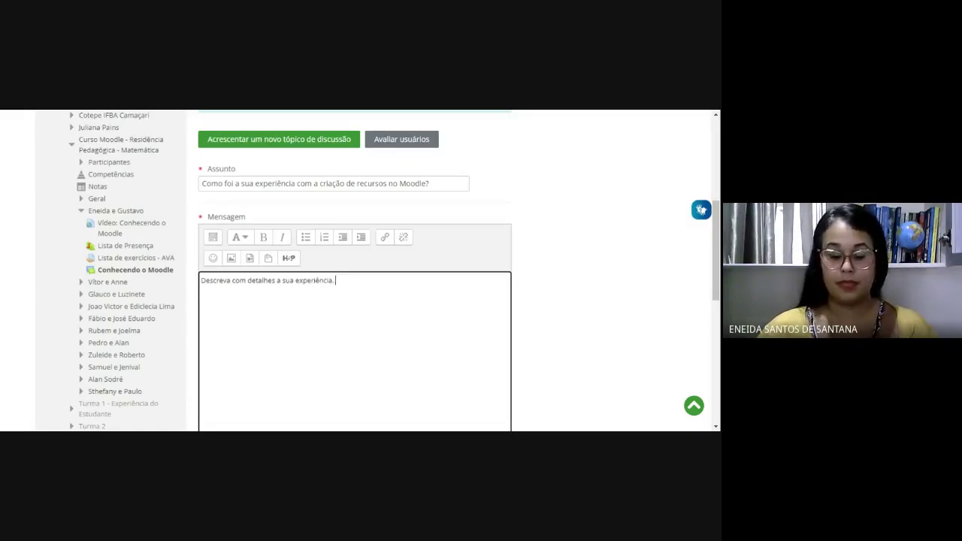
{"action": "type", "text": ". apresentando"}
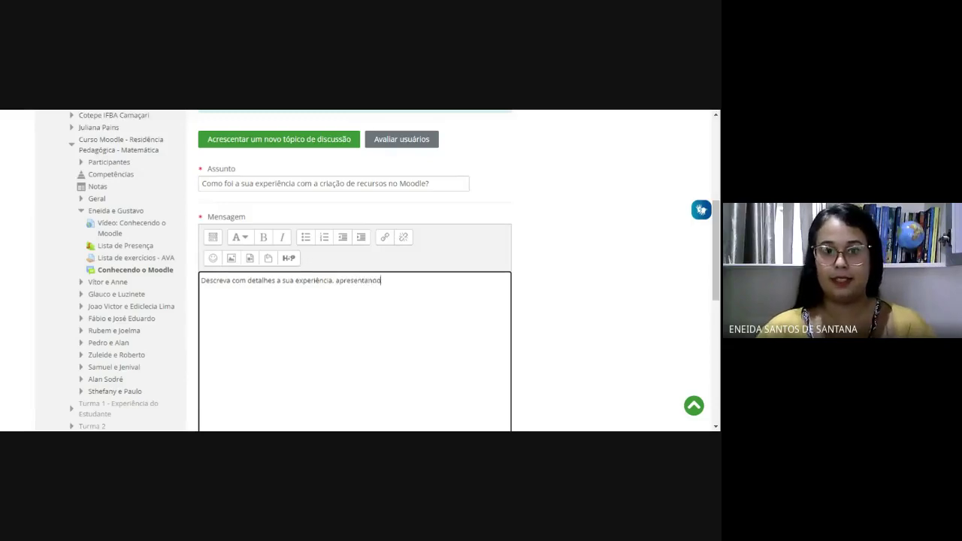
{"action": "type", "text": " as dificuldad"}
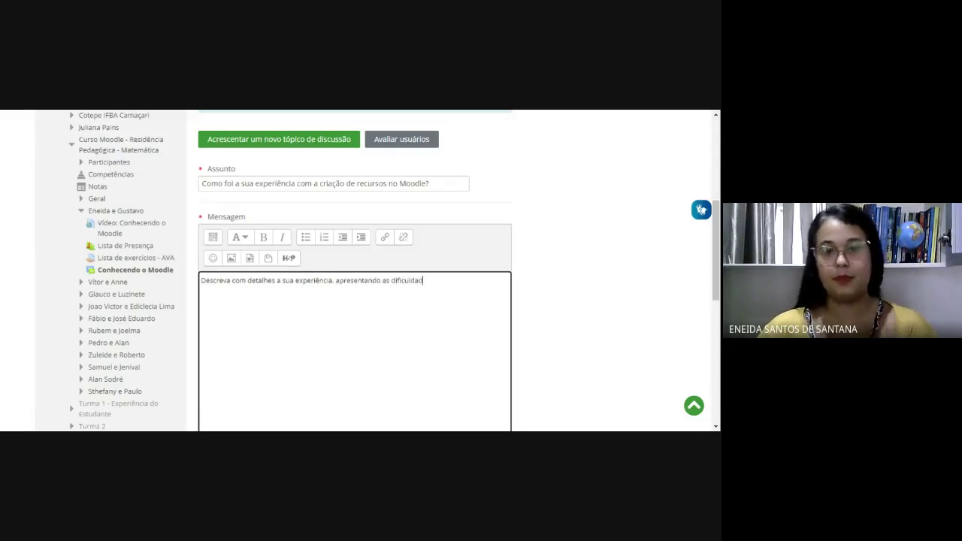
{"action": "type", "text": "es e "}
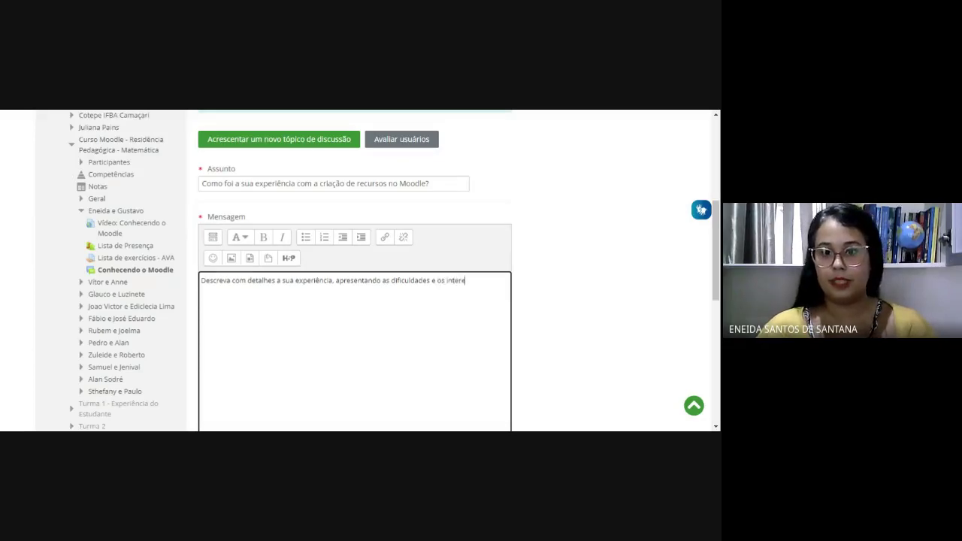
{"action": "type", "text": "os interesses pso"}
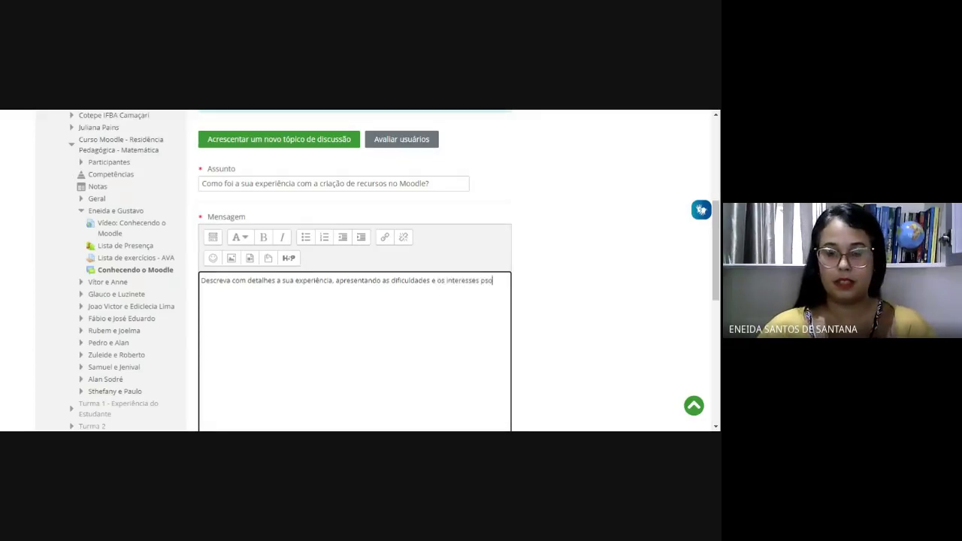
{"action": "key", "text": "BackSpace"}
{"action": "key", "text": "BackSpace"}
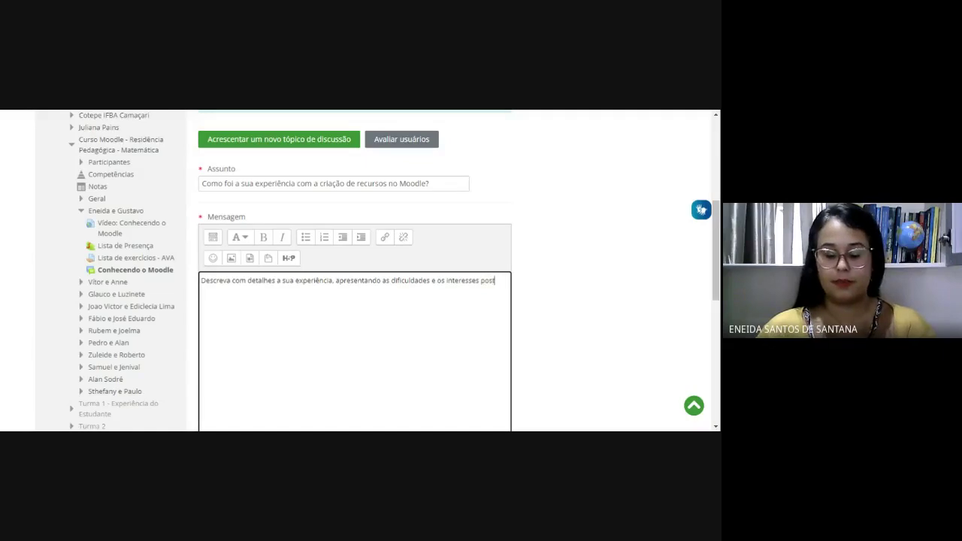
{"action": "type", "text": "osteriores"}
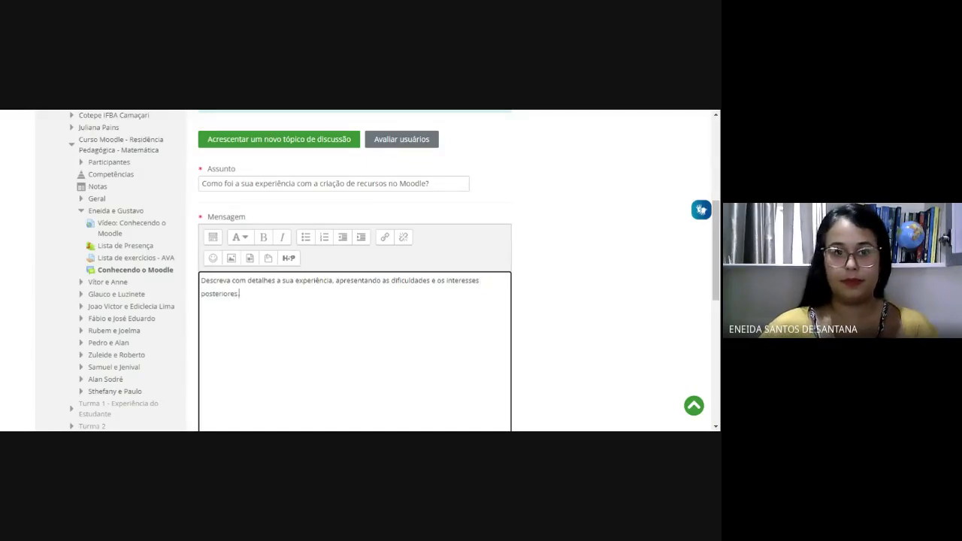
{"action": "type", "text": "."}
Check the new topic's subject and message, and submit it to the forum.
{"action": "scroll", "coordinate": [536, 345], "scroll_direction": "down", "scroll_amount": 3}
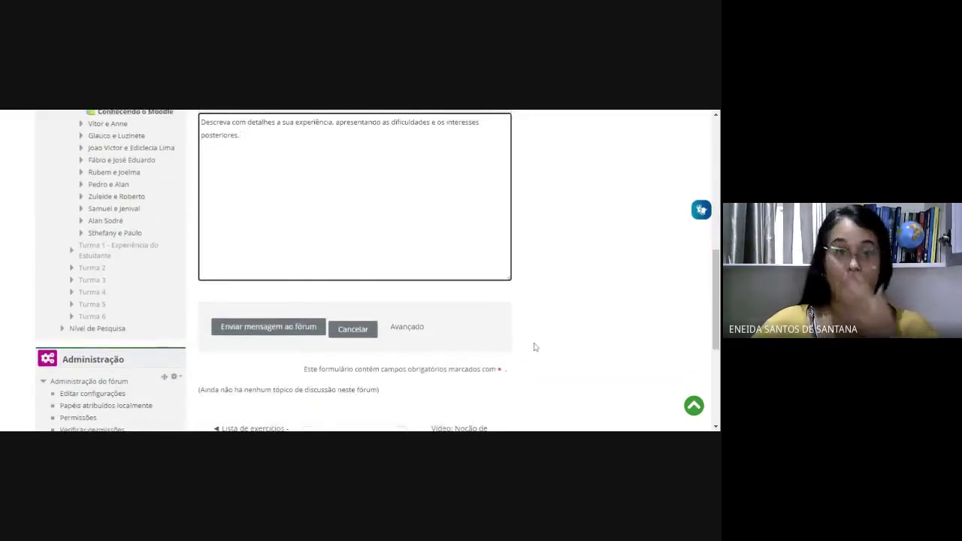
{"action": "scroll", "coordinate": [536, 346], "scroll_direction": "up", "scroll_amount": 2}
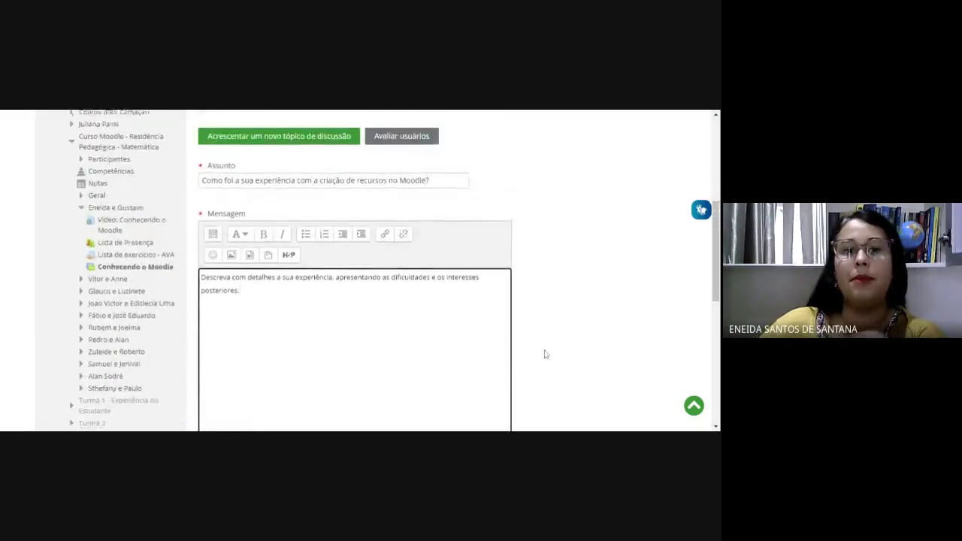
{"action": "scroll", "coordinate": [544, 354], "scroll_direction": "down", "scroll_amount": 2}
{"action": "left_click", "coordinate": [285, 328]}
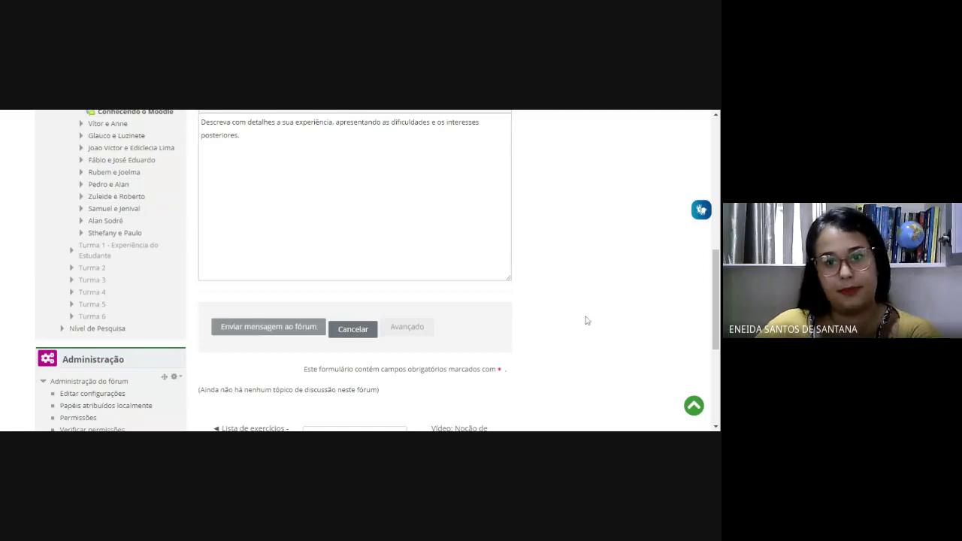
Show the published topic's pinning and locking options in the topic list, and pin the discussion.
{"action": "scroll", "coordinate": [515, 339], "scroll_direction": "down", "scroll_amount": 2}
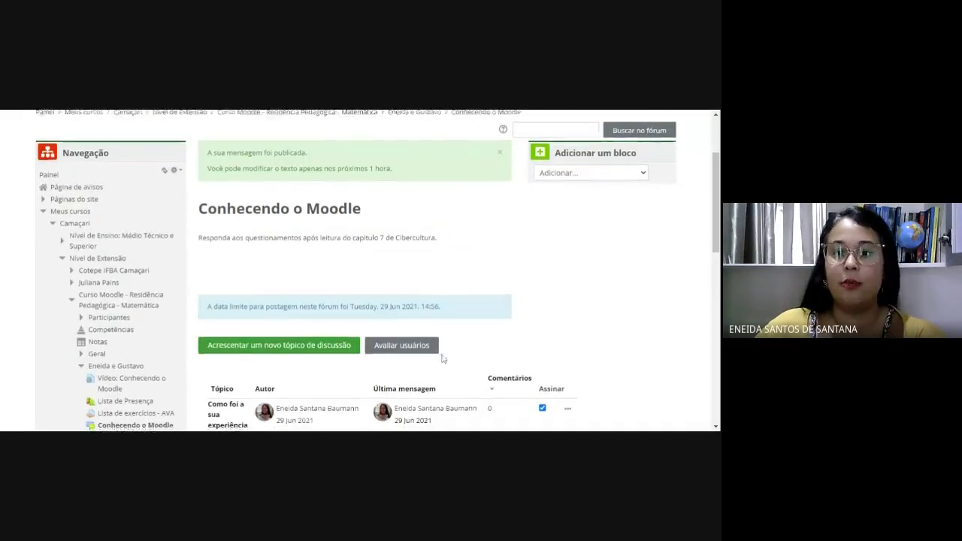
{"action": "scroll", "coordinate": [572, 343], "scroll_direction": "down", "scroll_amount": 2}
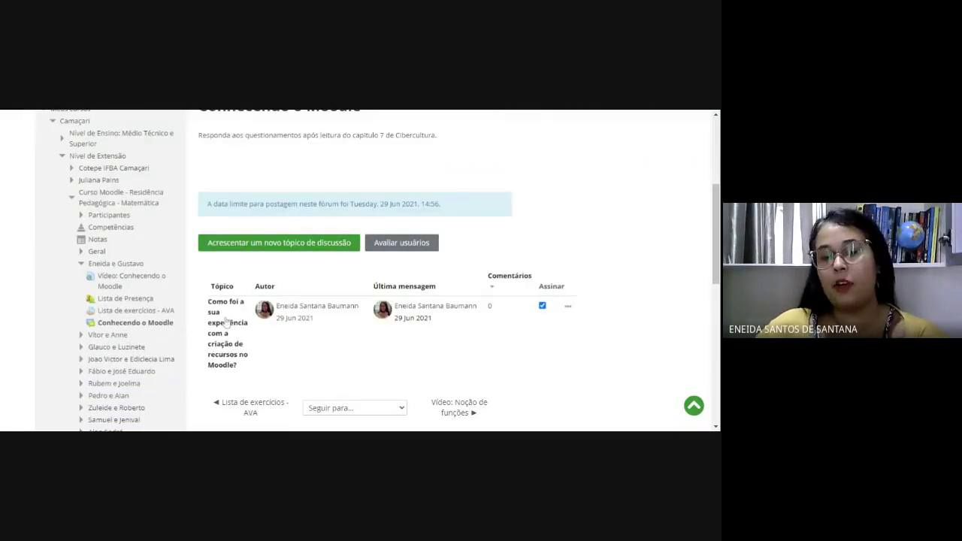
{"action": "left_click", "coordinate": [567, 309]}
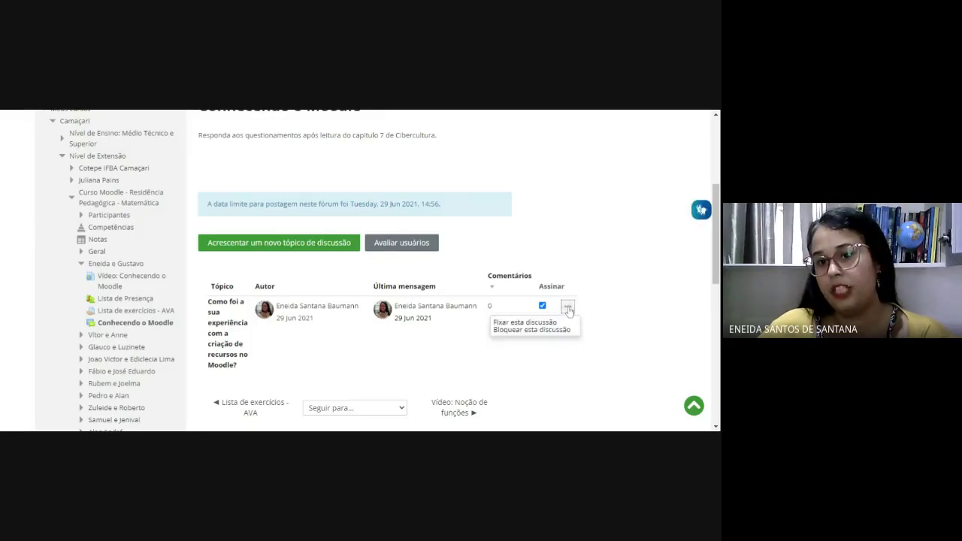
{"action": "left_click", "coordinate": [570, 309]}
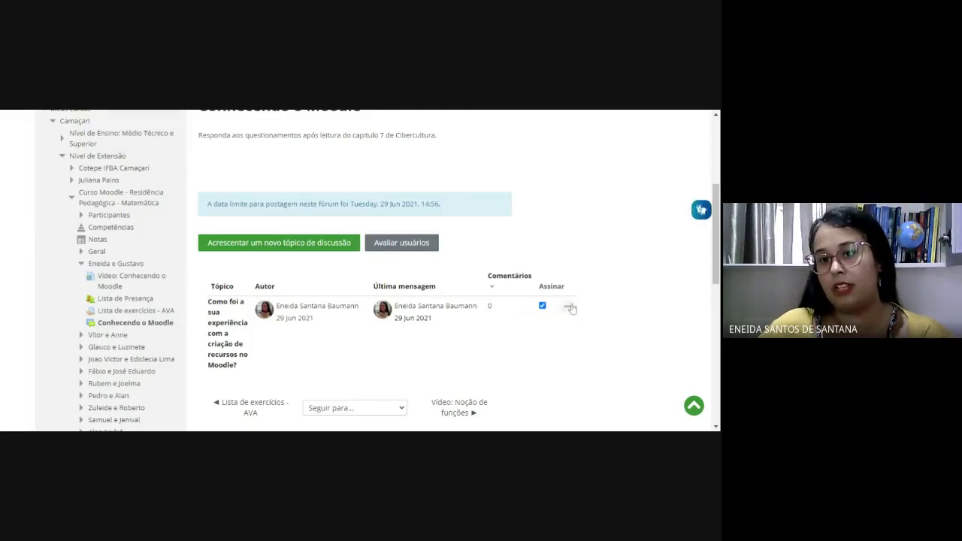
{"action": "left_click", "coordinate": [570, 309]}
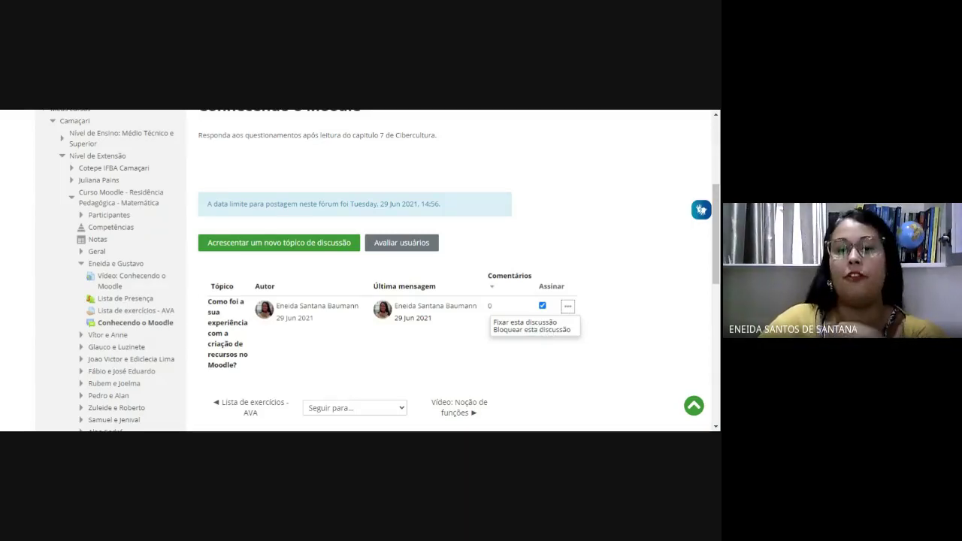
{"action": "left_click", "coordinate": [567, 306]}
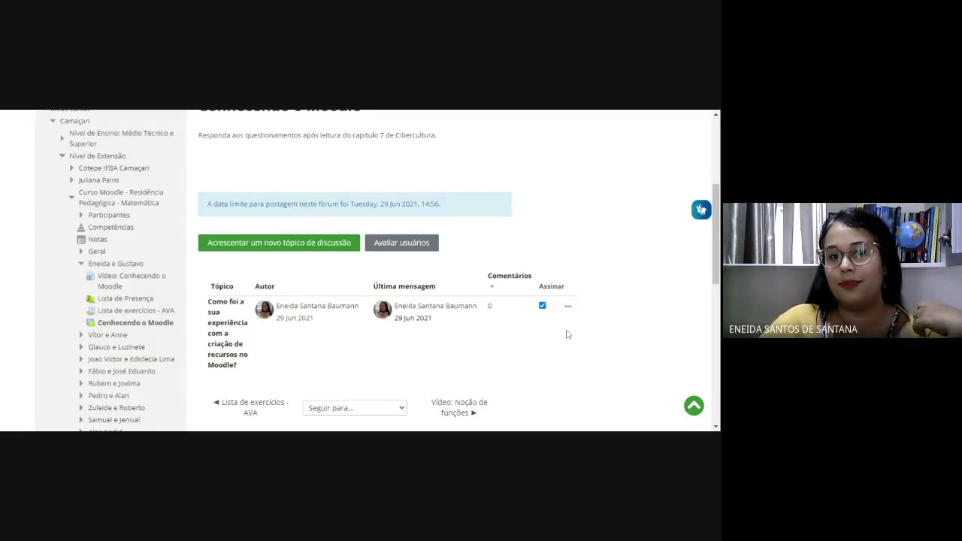
{"action": "scroll", "coordinate": [567, 330], "scroll_direction": "down", "scroll_amount": 1}
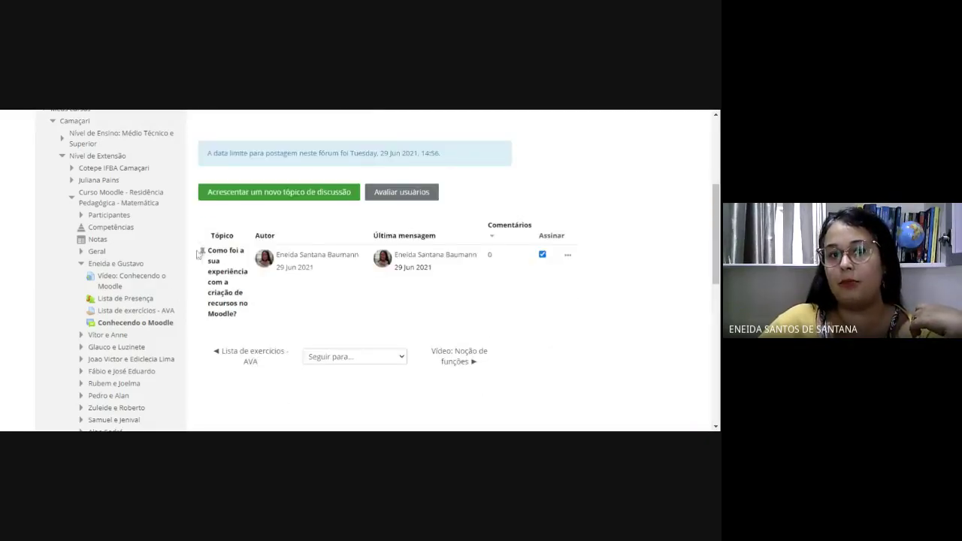
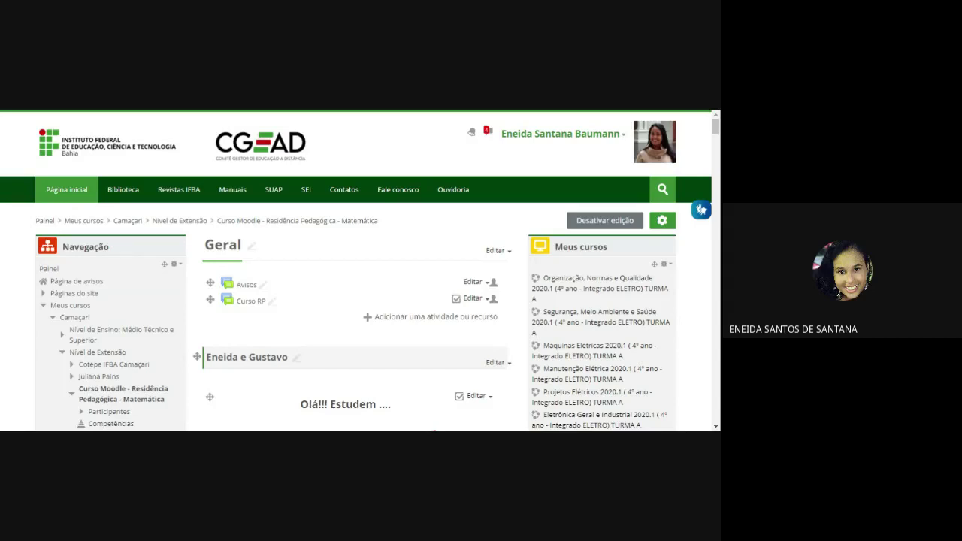
Open the "Conhecendo o Moodle" forum from the course page and bring up its settings form.
{"action": "scroll", "coordinate": [330, 323], "scroll_direction": "down", "scroll_amount": 10}
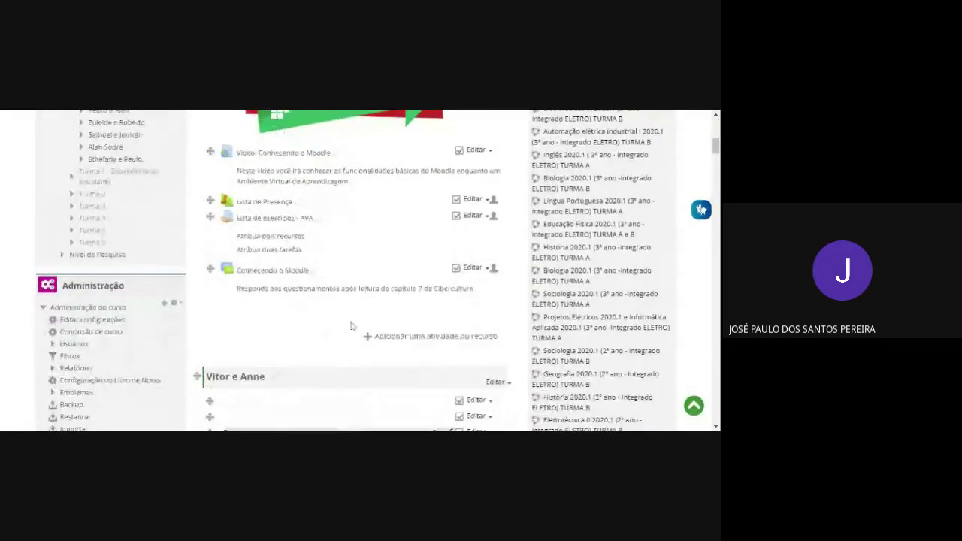
{"action": "left_click", "coordinate": [255, 272]}
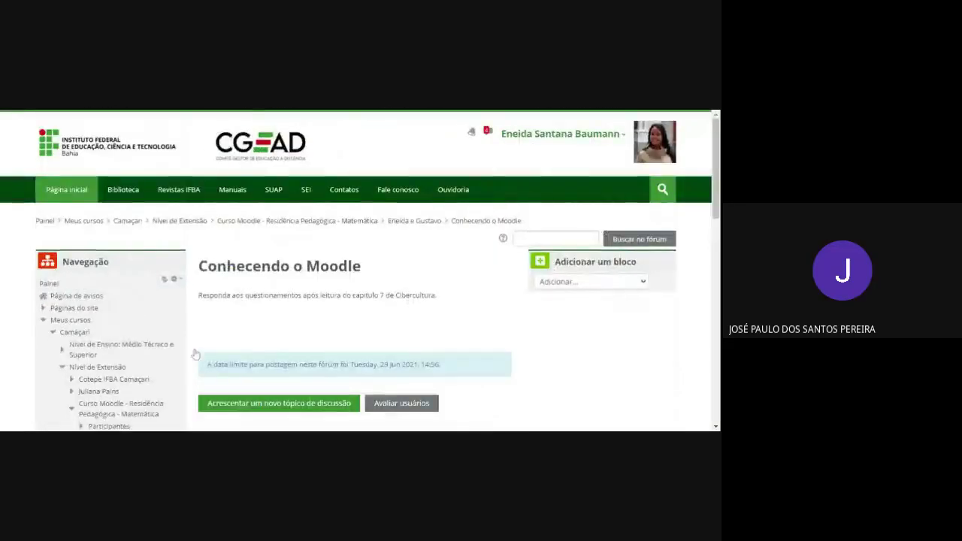
{"action": "scroll", "coordinate": [194, 353], "scroll_direction": "down", "scroll_amount": 3}
{"action": "scroll", "coordinate": [163, 330], "scroll_direction": "down", "scroll_amount": 2}
{"action": "scroll", "coordinate": [163, 330], "scroll_direction": "down", "scroll_amount": 3}
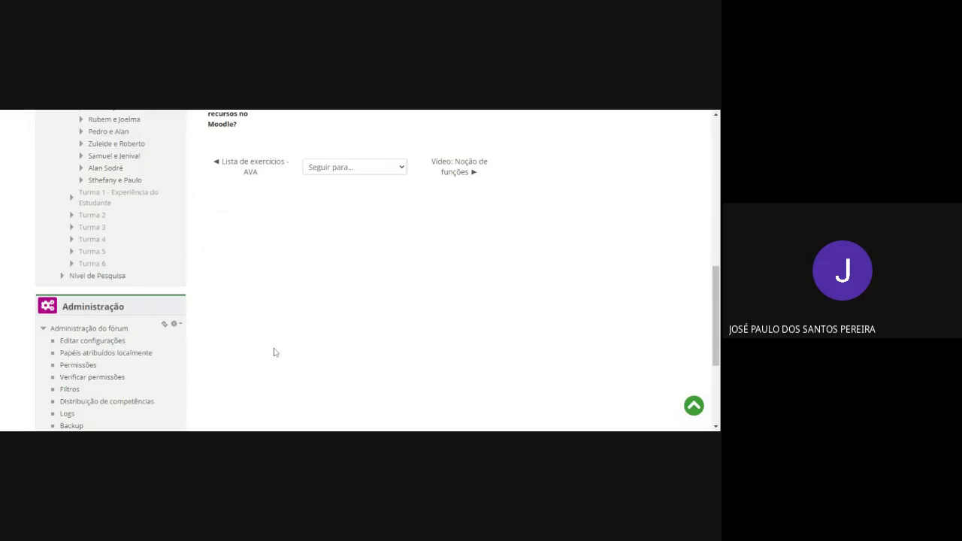
{"action": "left_click", "coordinate": [92, 341]}
{"action": "scroll", "coordinate": [508, 354], "scroll_direction": "down", "scroll_amount": 3}
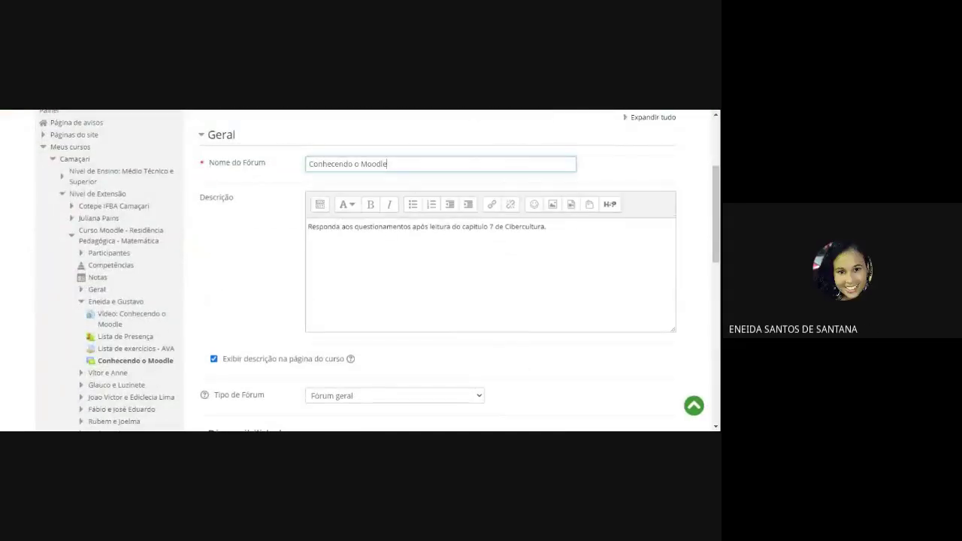
{"action": "scroll", "coordinate": [118, 338], "scroll_direction": "up", "scroll_amount": 3}
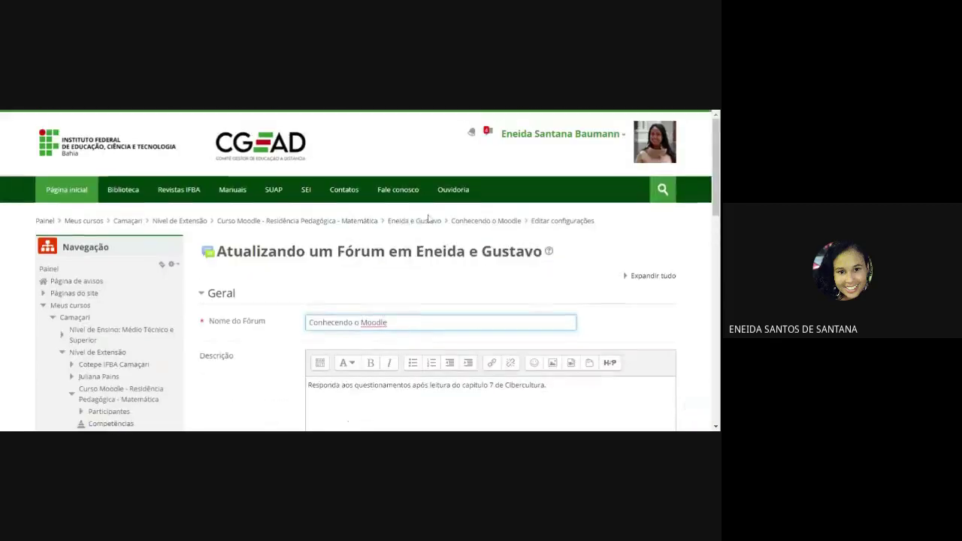
Leave the forum settings without saving and return to the activity list of the forum's course section.
{"action": "left_click", "coordinate": [414, 220]}
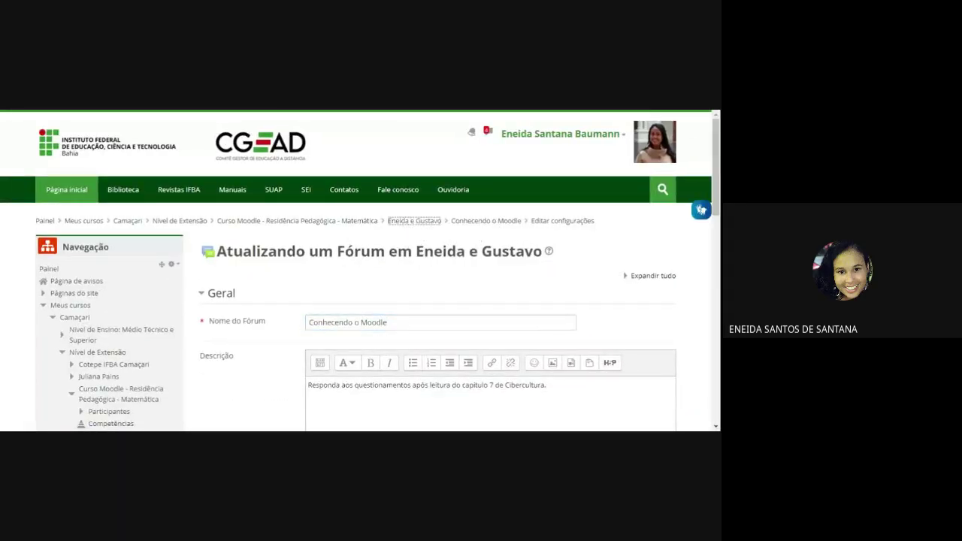
{"action": "scroll", "coordinate": [441, 374], "scroll_direction": "down", "scroll_amount": 3}
{"action": "scroll", "coordinate": [441, 374], "scroll_direction": "up", "scroll_amount": 1}
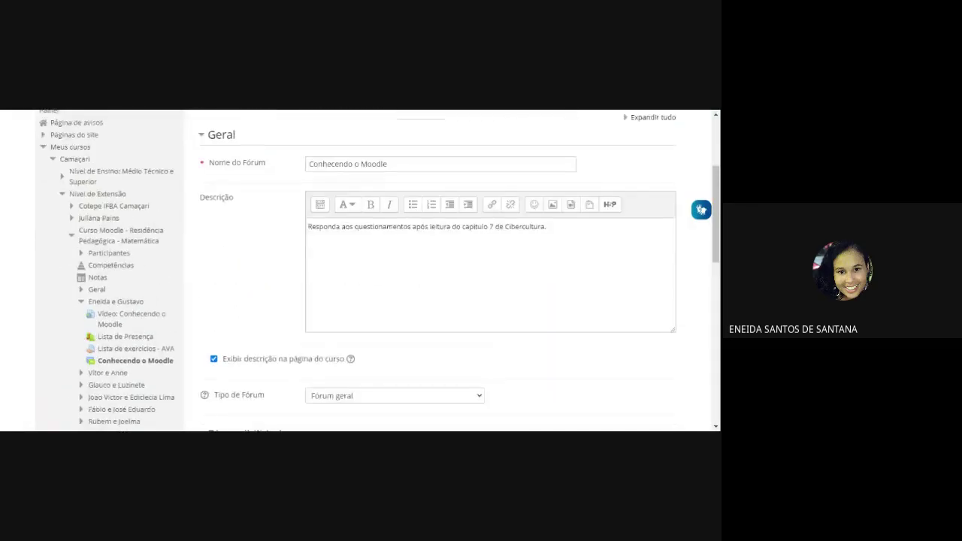
{"action": "scroll", "coordinate": [481, 333], "scroll_direction": "down", "scroll_amount": 5}
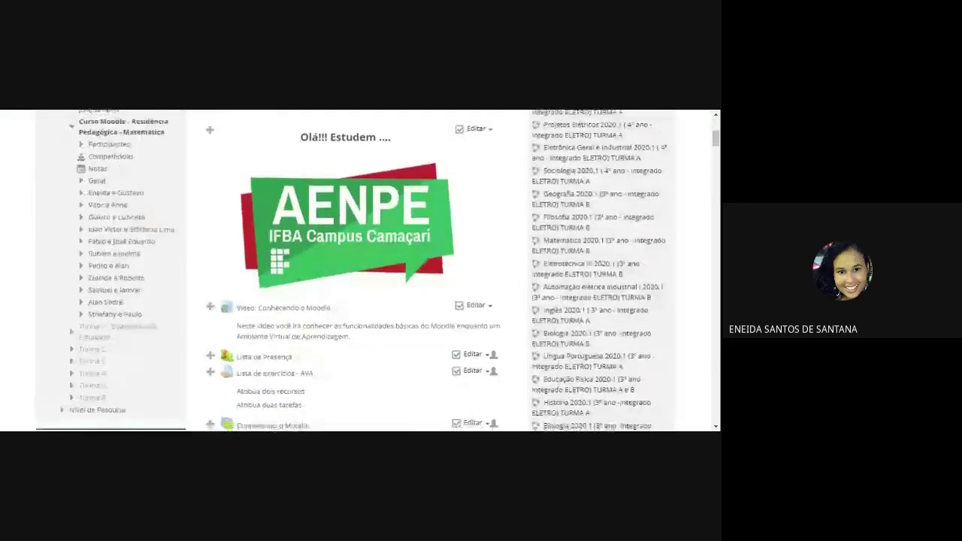
{"action": "scroll", "coordinate": [476, 334], "scroll_direction": "down", "scroll_amount": 1}
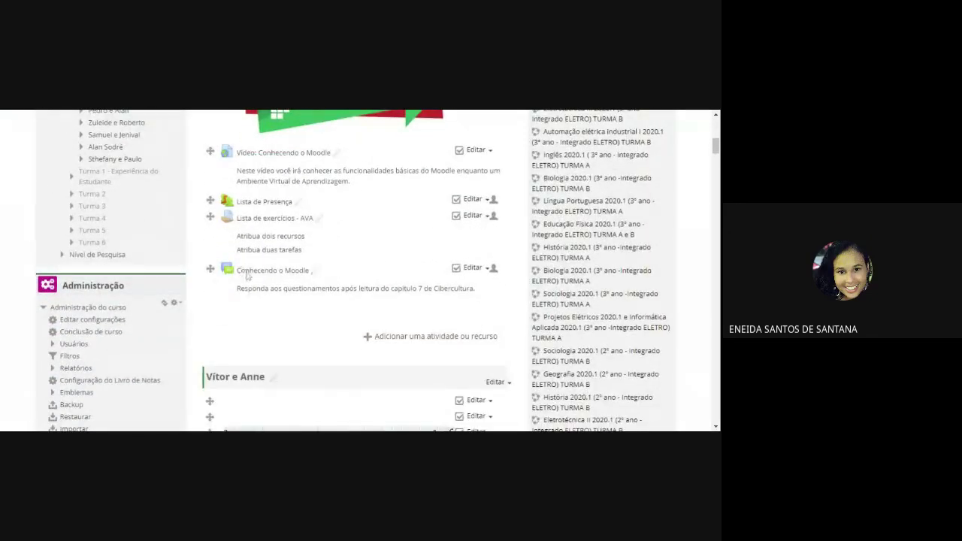
View the discussion topics of the "Conhecendo o Moodle" forum and reopen its settings form.
{"action": "left_click", "coordinate": [284, 275]}
{"action": "scroll", "coordinate": [304, 200], "scroll_direction": "down", "scroll_amount": 4}
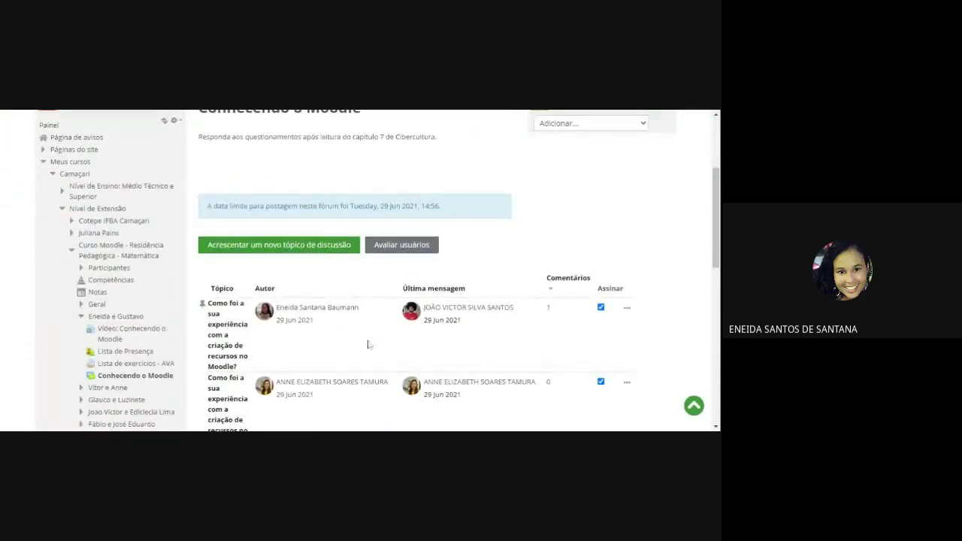
{"action": "scroll", "coordinate": [349, 331], "scroll_direction": "down", "scroll_amount": 6}
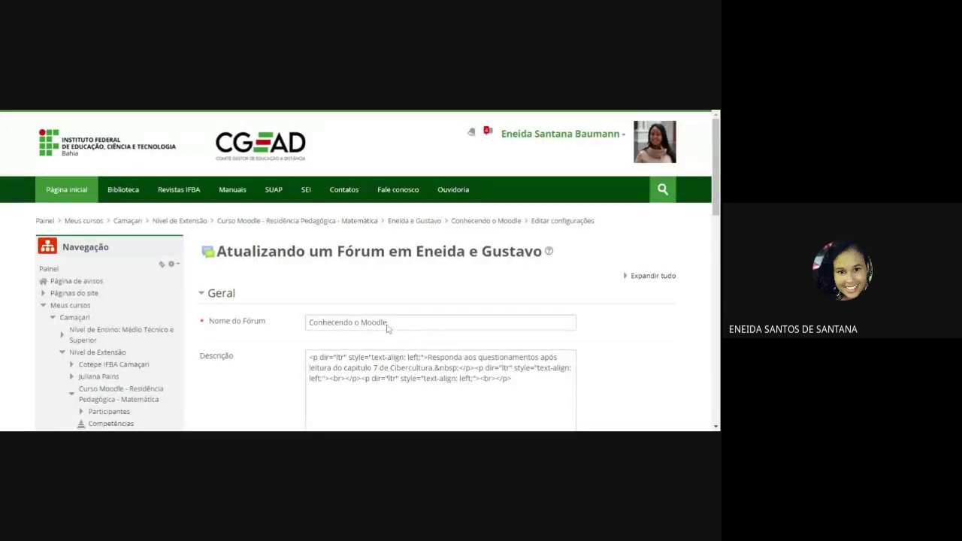
Review the forum's settings sections and expand "Conclusão de atividades no curso" to examine its completion tracking and expected date.
{"action": "left_click", "coordinate": [388, 327]}
{"action": "scroll", "coordinate": [485, 312], "scroll_direction": "down", "scroll_amount": 1}
{"action": "scroll", "coordinate": [486, 312], "scroll_direction": "down", "scroll_amount": 2}
{"action": "scroll", "coordinate": [518, 270], "scroll_direction": "down", "scroll_amount": 5}
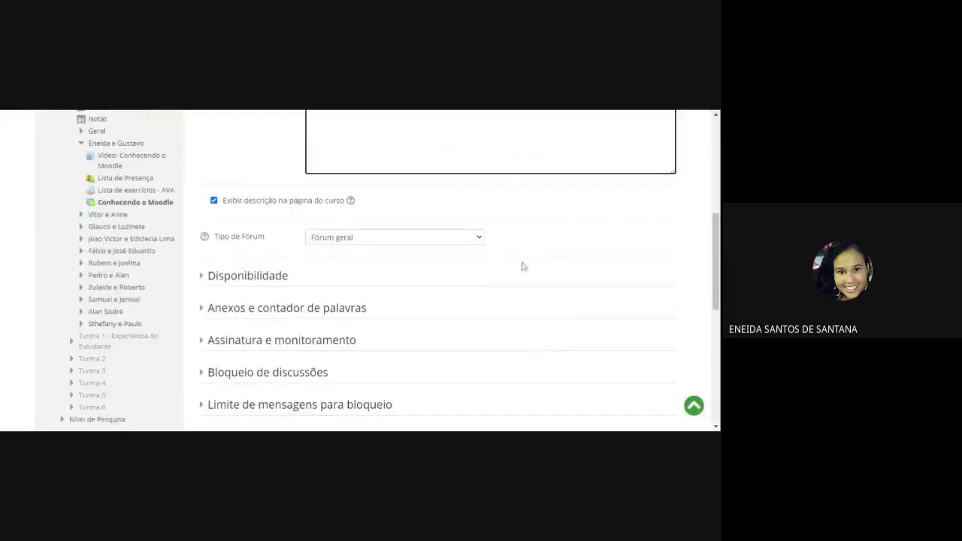
{"action": "scroll", "coordinate": [463, 354], "scroll_direction": "down", "scroll_amount": 2}
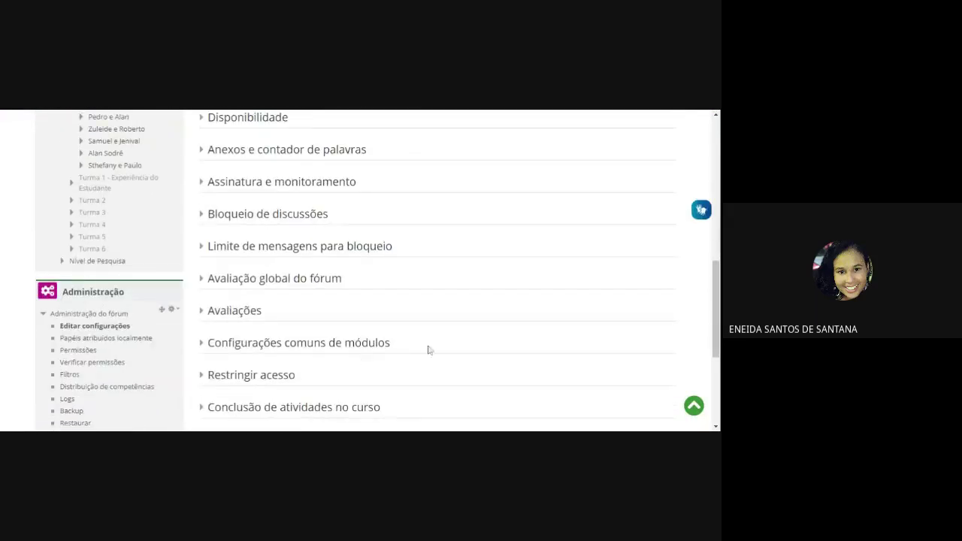
{"action": "scroll", "coordinate": [439, 348], "scroll_direction": "down", "scroll_amount": 1}
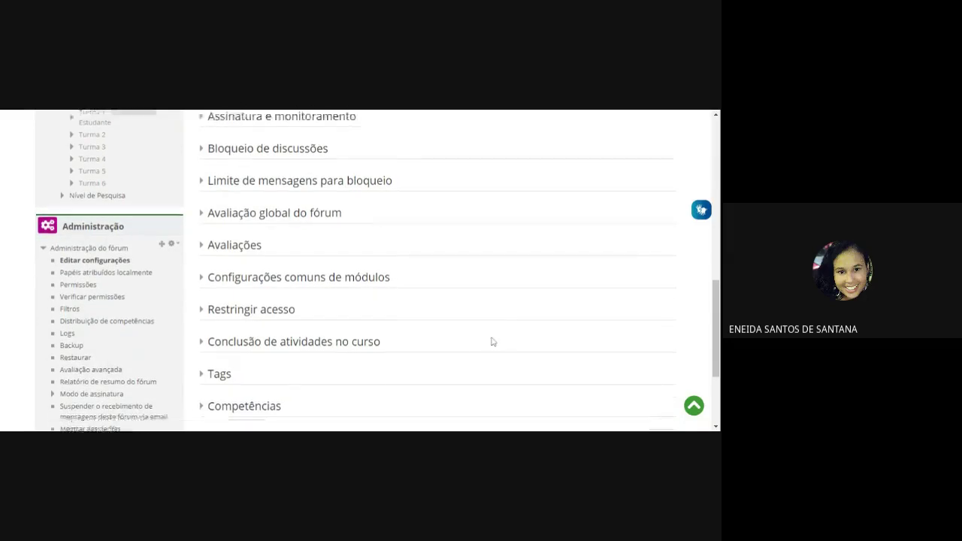
{"action": "scroll", "coordinate": [451, 331], "scroll_direction": "down", "scroll_amount": 1}
{"action": "left_click", "coordinate": [338, 303]}
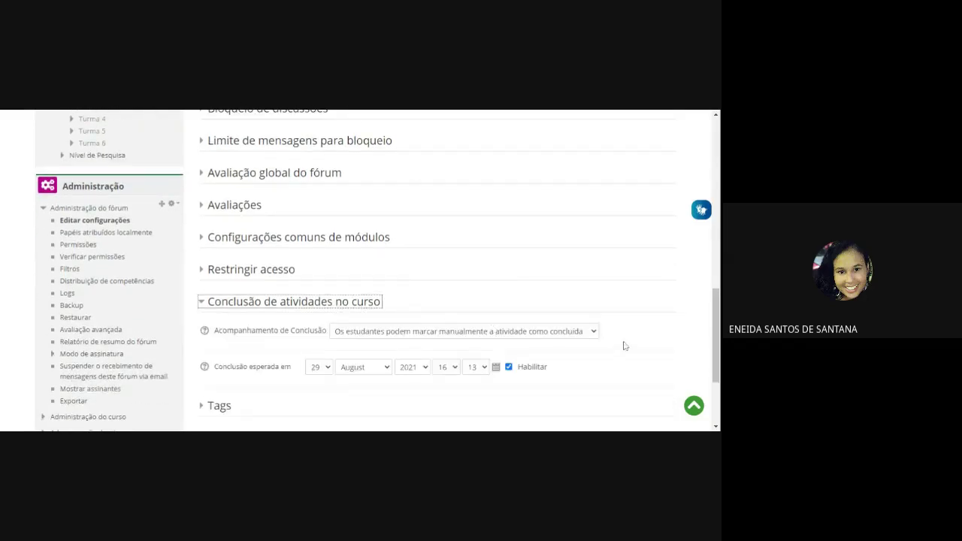
{"action": "scroll", "coordinate": [624, 347], "scroll_direction": "down", "scroll_amount": 1}
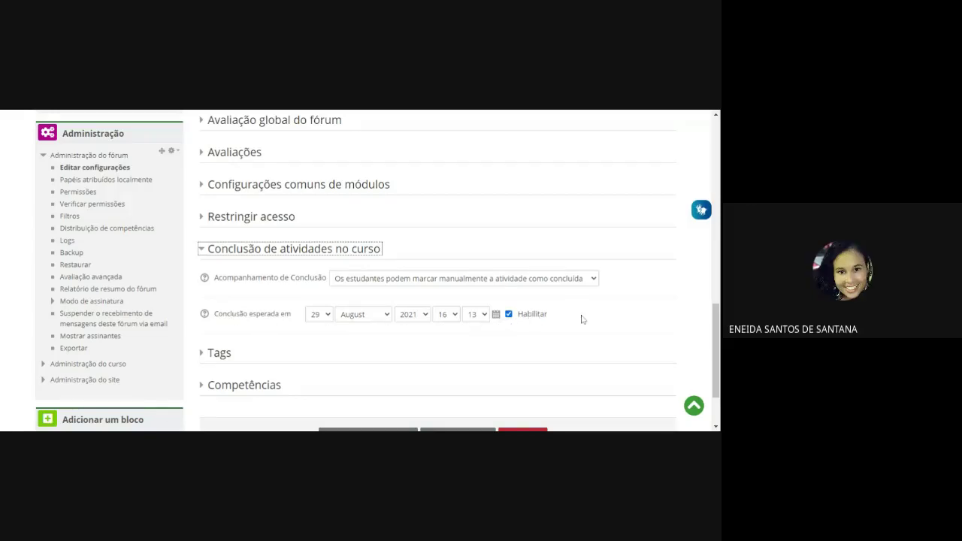
{"action": "scroll", "coordinate": [586, 346], "scroll_direction": "down", "scroll_amount": 2}
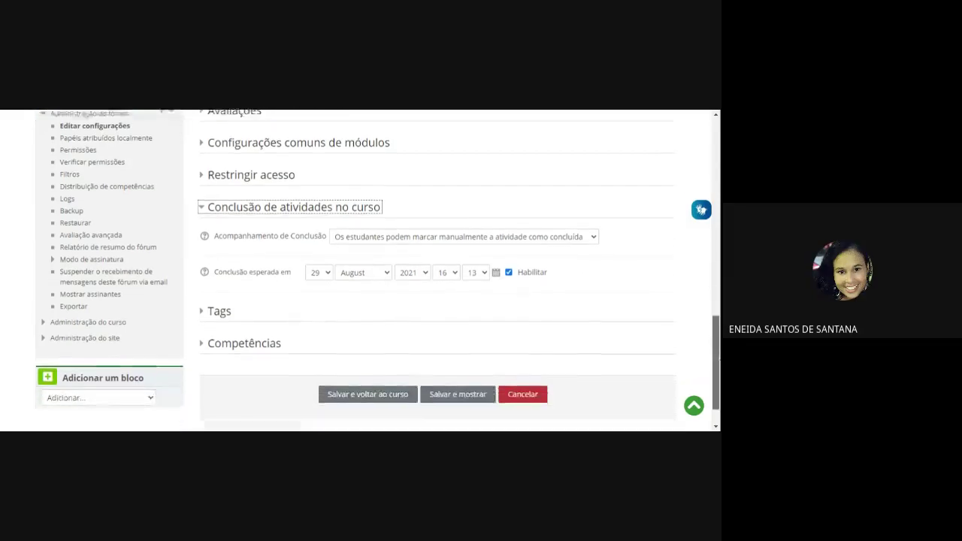
{"action": "left_click", "coordinate": [475, 361]}
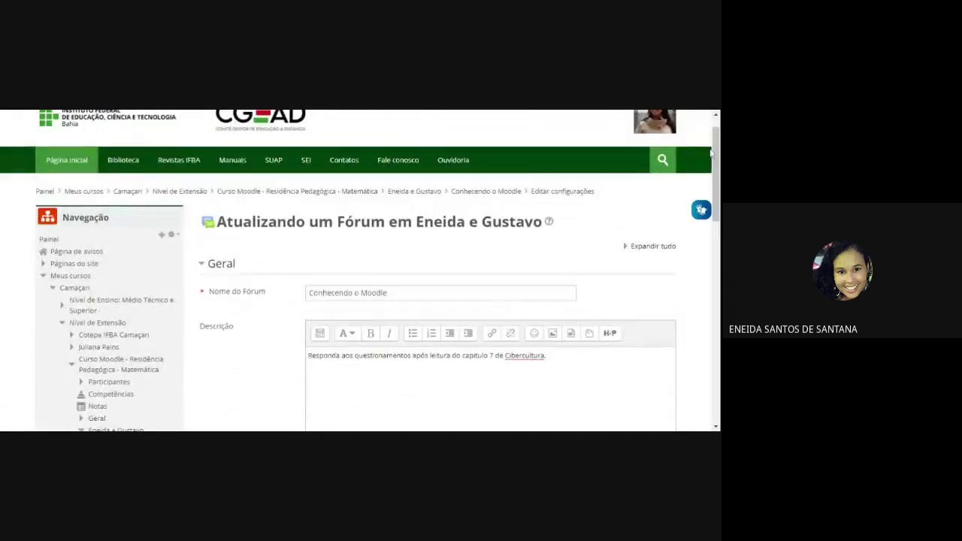
Check the forum's name and description in the general settings.
{"action": "left_click_drag", "start_coordinate": [309, 293], "coordinate": [388, 292]}
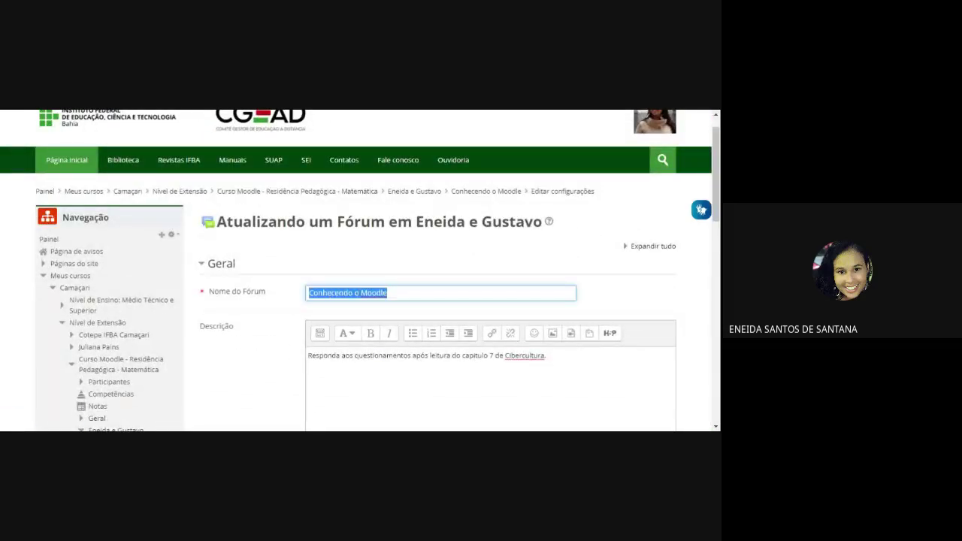
{"action": "left_click", "coordinate": [387, 293]}
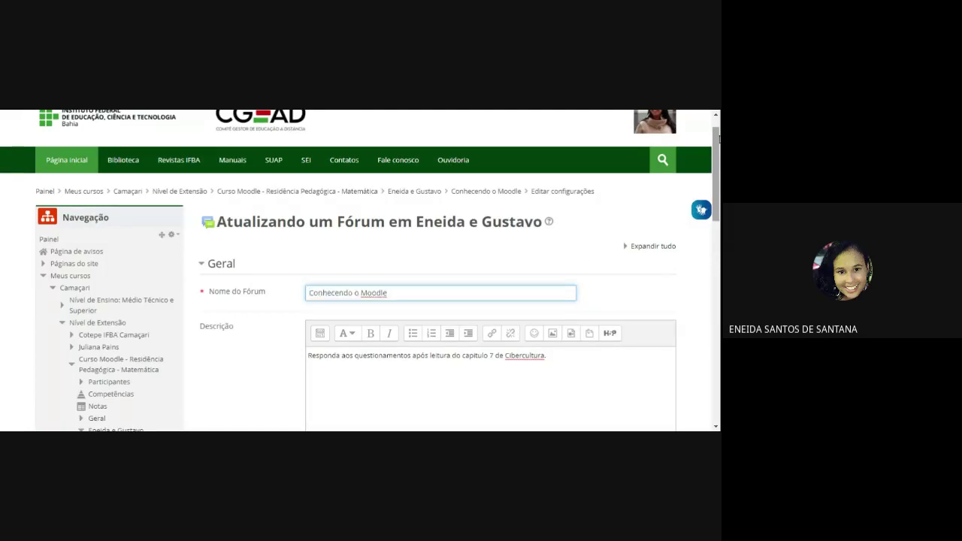
{"action": "left_click_drag", "start_coordinate": [716, 141], "coordinate": [717, 140]}
{"action": "scroll", "coordinate": [716, 139], "scroll_direction": "down", "scroll_amount": 5}
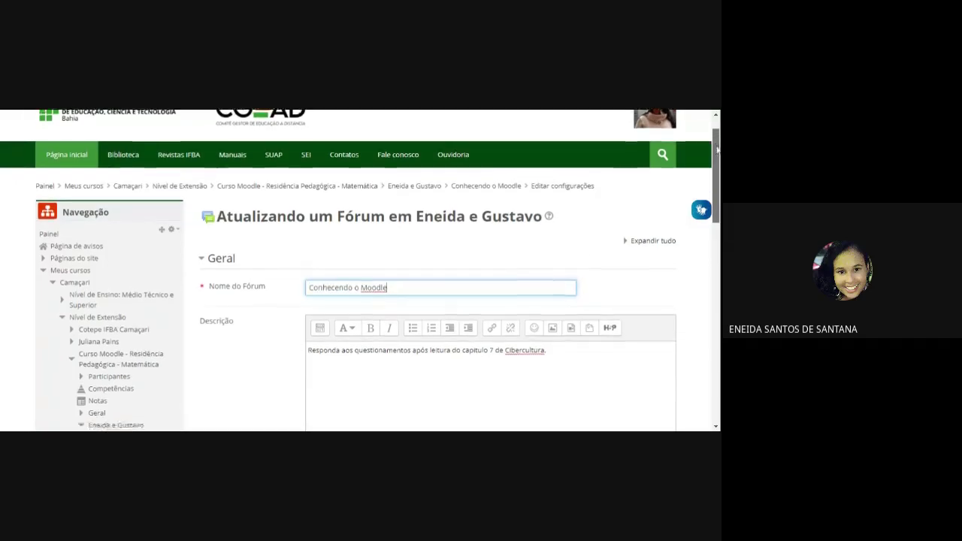
{"action": "scroll", "coordinate": [566, 176], "scroll_direction": "up", "scroll_amount": 5}
{"action": "scroll", "coordinate": [565, 175], "scroll_direction": "up", "scroll_amount": 2}
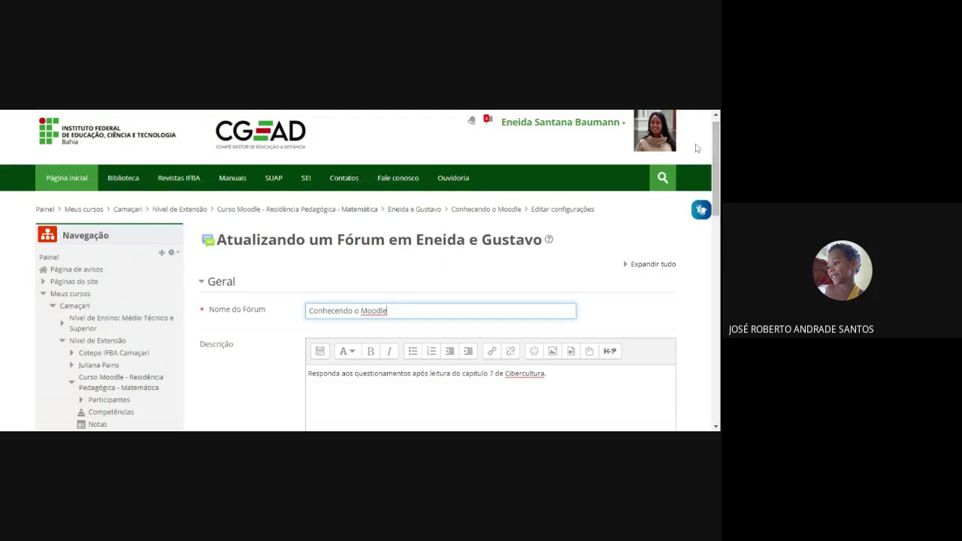
Return to the course page, look through the participants' sections for their forums, and open the "Lógica" forum.
{"action": "left_click", "coordinate": [419, 211]}
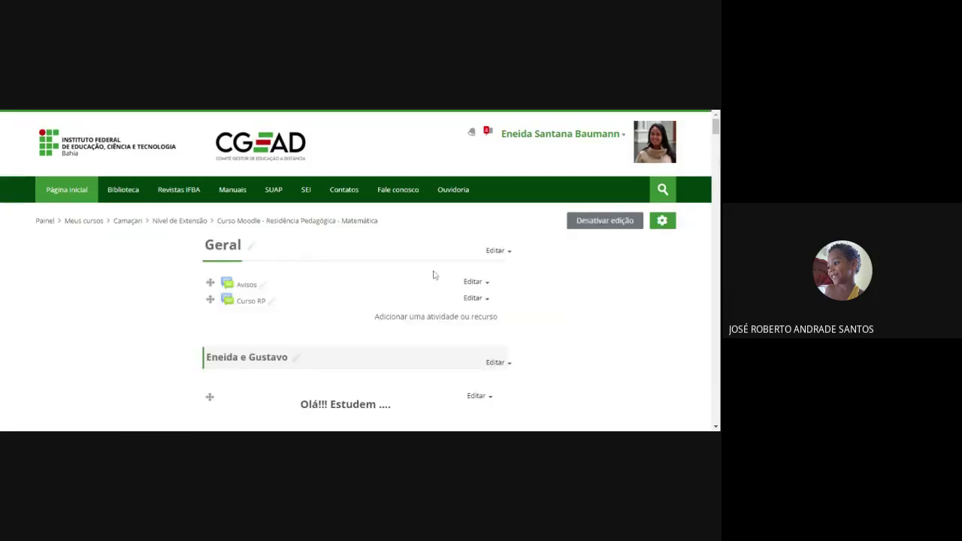
{"action": "scroll", "coordinate": [372, 314], "scroll_direction": "down", "scroll_amount": 5}
{"action": "scroll", "coordinate": [368, 315], "scroll_direction": "down", "scroll_amount": 5}
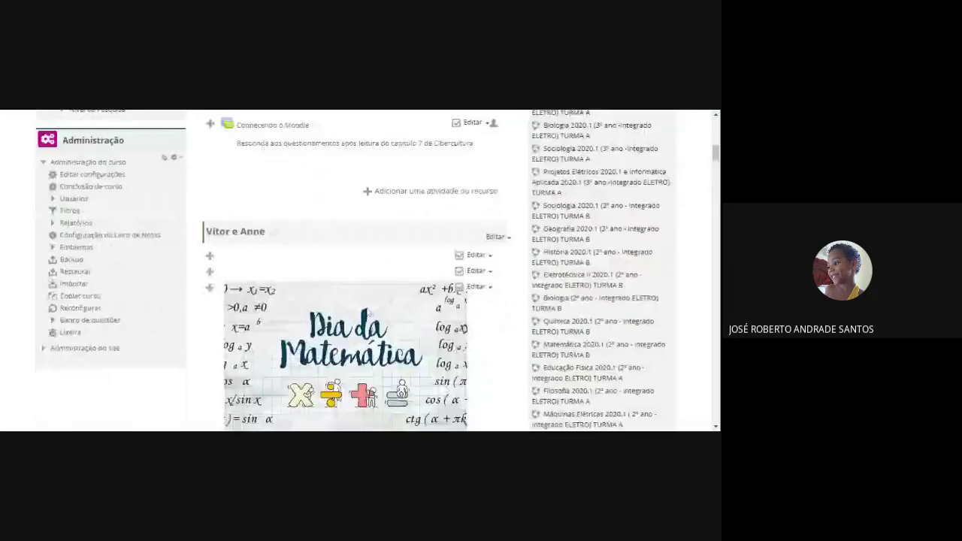
{"action": "scroll", "coordinate": [368, 311], "scroll_direction": "down", "scroll_amount": 5}
{"action": "scroll", "coordinate": [368, 312], "scroll_direction": "down", "scroll_amount": 10}
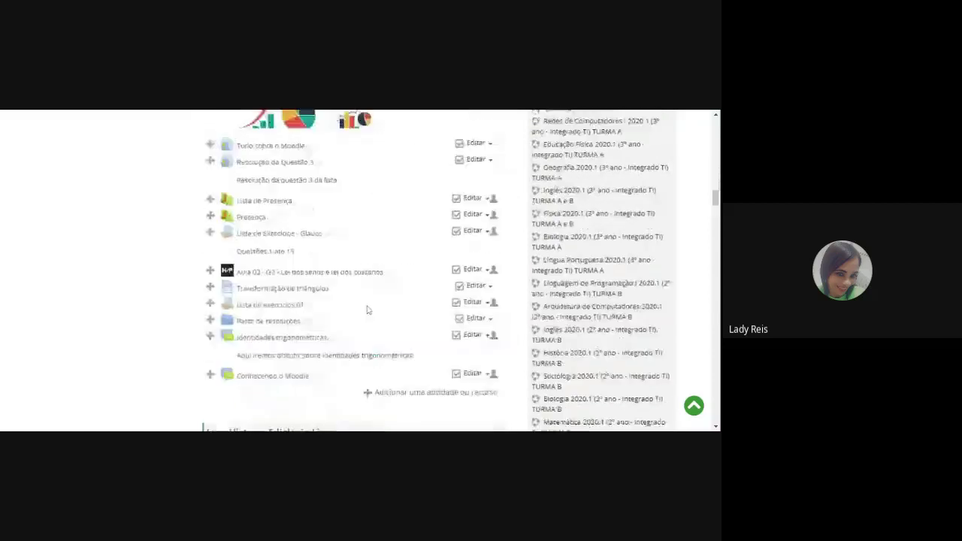
{"action": "scroll", "coordinate": [369, 315], "scroll_direction": "down", "scroll_amount": 10}
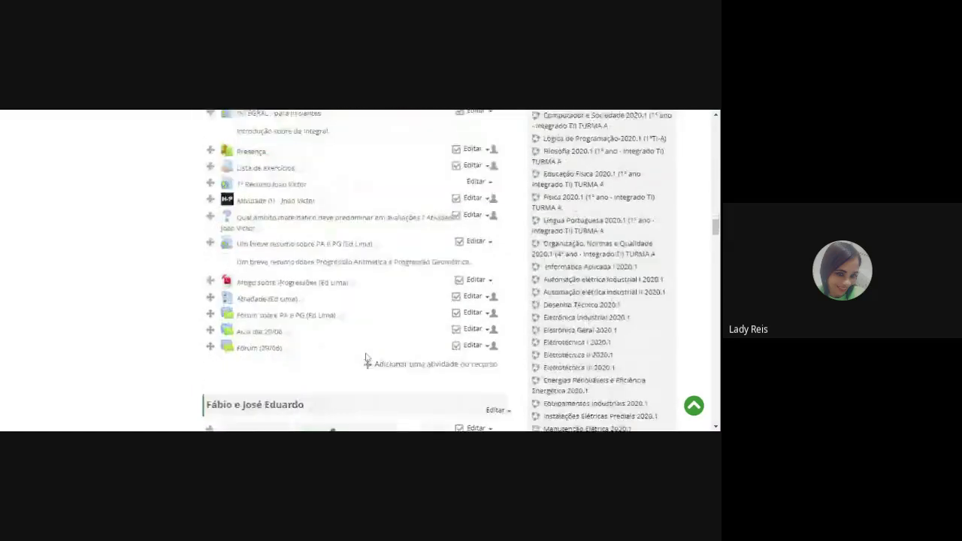
{"action": "scroll", "coordinate": [368, 357], "scroll_direction": "down", "scroll_amount": 10}
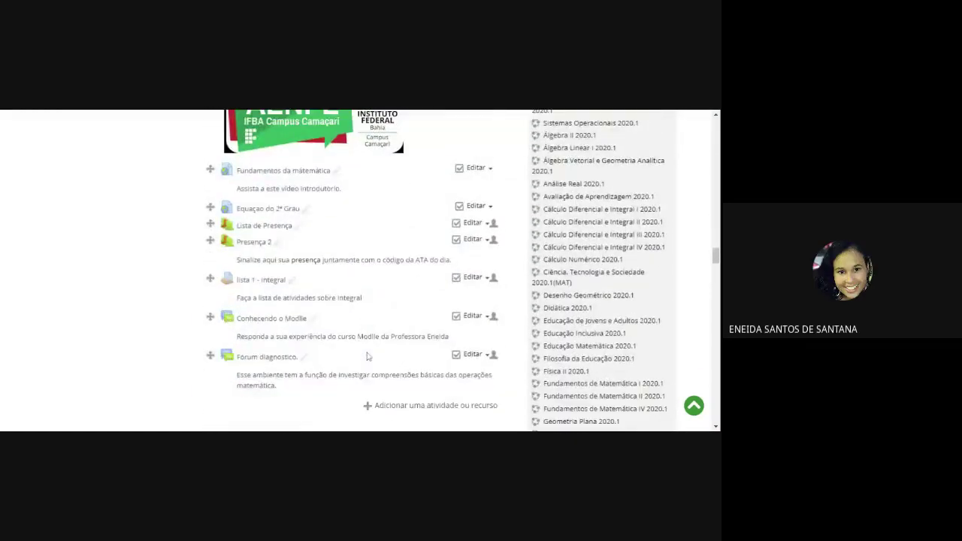
{"action": "scroll", "coordinate": [368, 357], "scroll_direction": "down", "scroll_amount": 10}
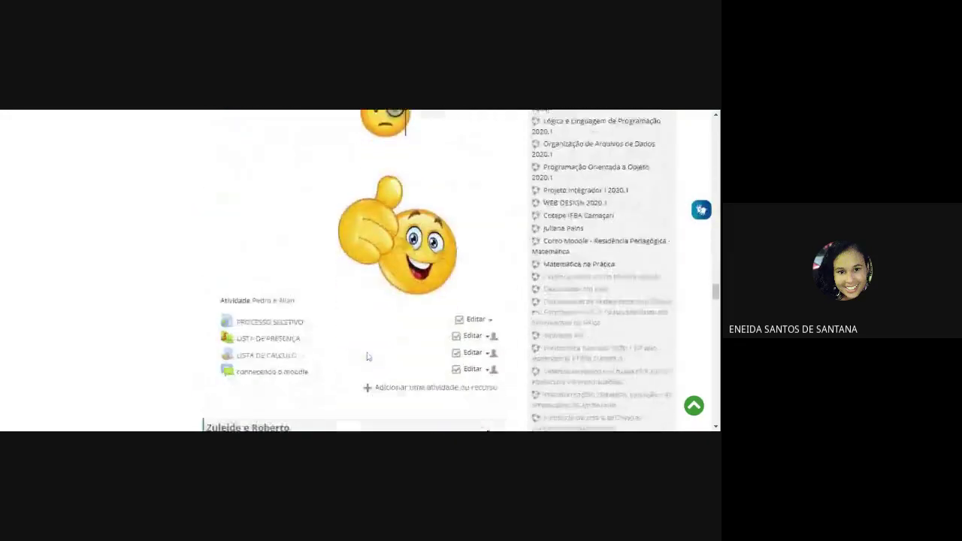
{"action": "scroll", "coordinate": [368, 357], "scroll_direction": "down", "scroll_amount": 10}
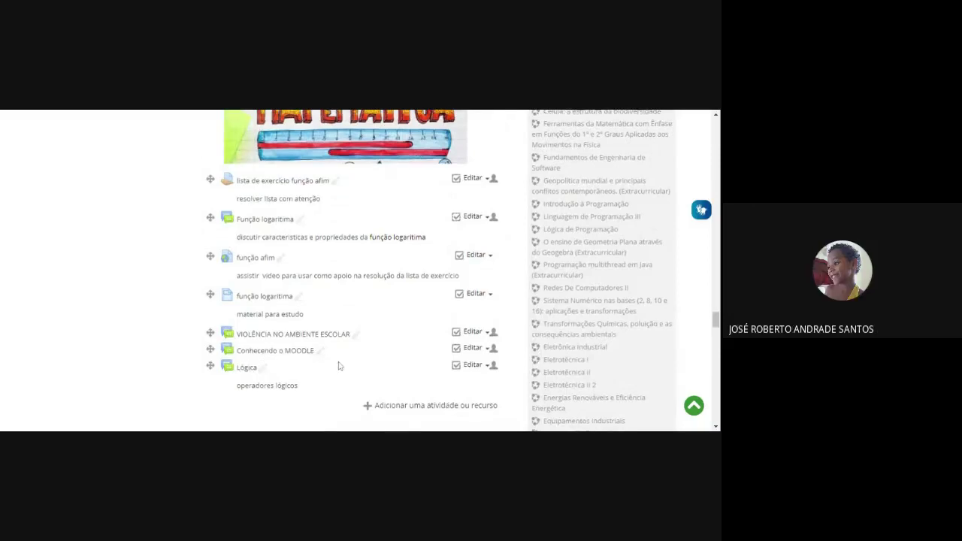
{"action": "scroll", "coordinate": [245, 322], "scroll_direction": "down", "scroll_amount": 1}
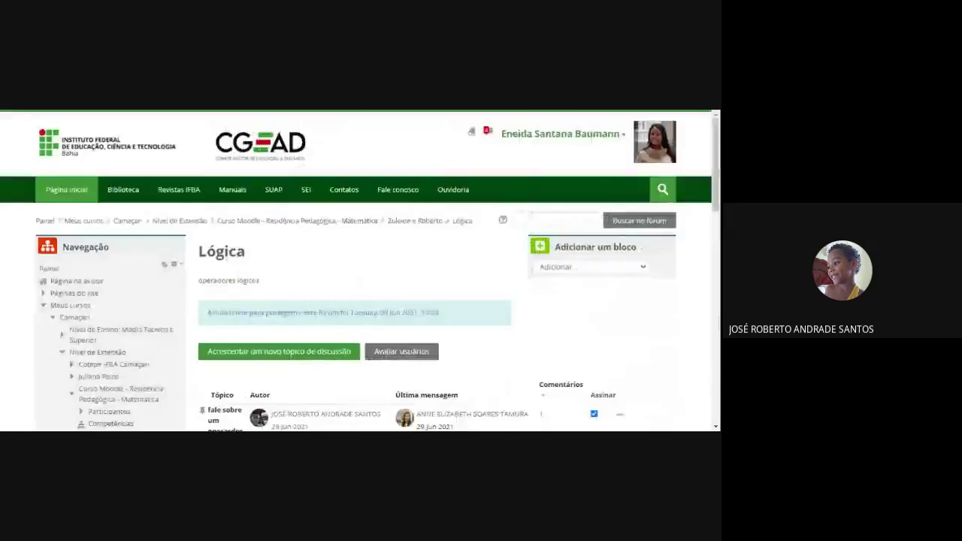
Open the discussion "fale sobre um operasdor lógico" in the "Lógica" forum and read its posts.
{"action": "scroll", "coordinate": [488, 350], "scroll_direction": "down", "scroll_amount": 4}
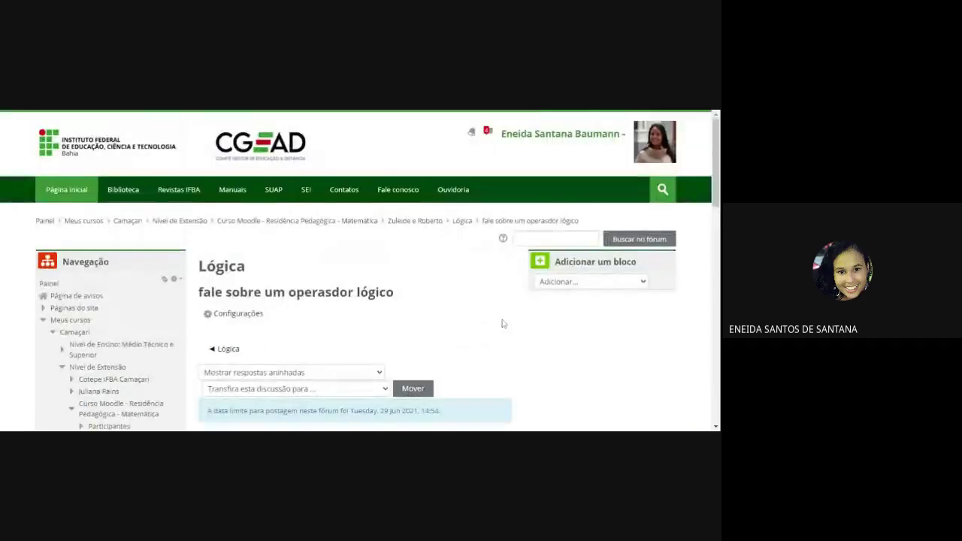
{"action": "scroll", "coordinate": [475, 341], "scroll_direction": "down", "scroll_amount": 3}
{"action": "scroll", "coordinate": [477, 339], "scroll_direction": "down", "scroll_amount": 1}
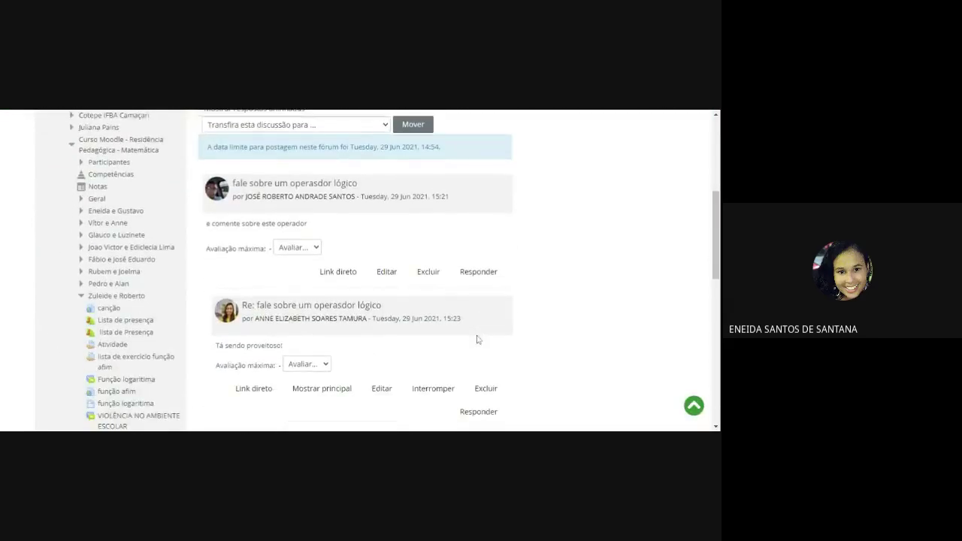
Post the reply "Boleano?" to the opening message of the discussion "fale sobre um operasdor lógico".
{"action": "left_click", "coordinate": [479, 271]}
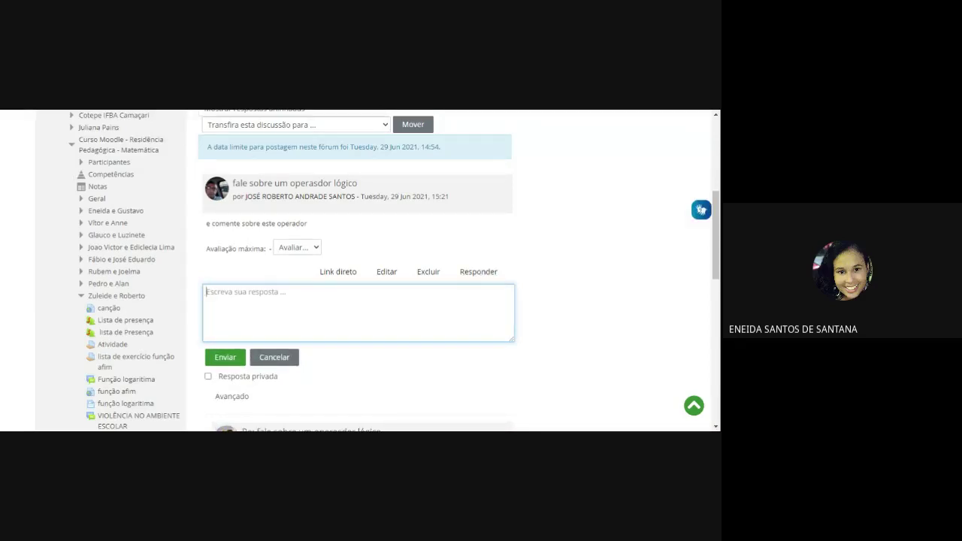
{"action": "type", "text": "Bo"}
{"action": "left_click", "coordinate": [224, 357]}
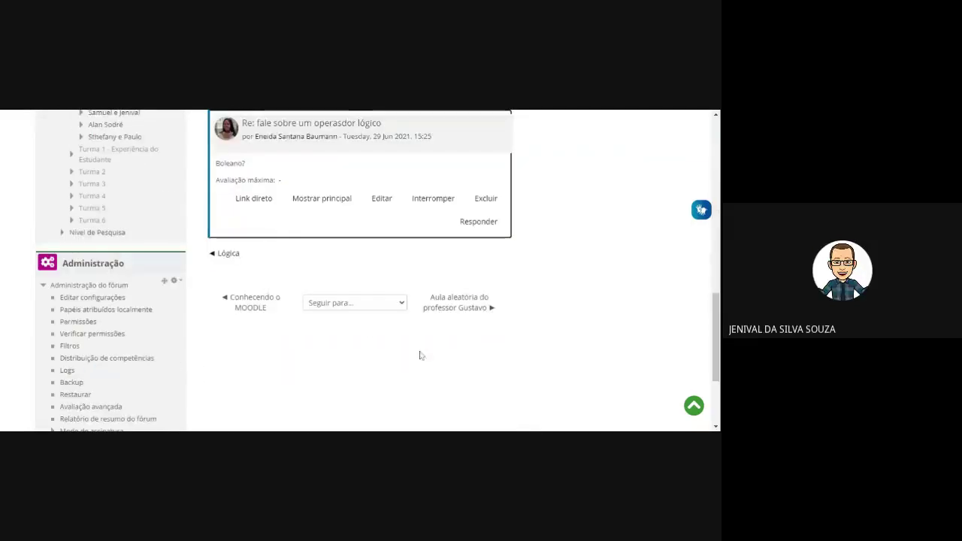
Return to the Curso Moodle - Residência Pedagógica - Matemática course page and open the forum "Fórum 29/06: Conhecendo o Moodle".
{"action": "scroll", "coordinate": [369, 316], "scroll_direction": "up", "scroll_amount": 10}
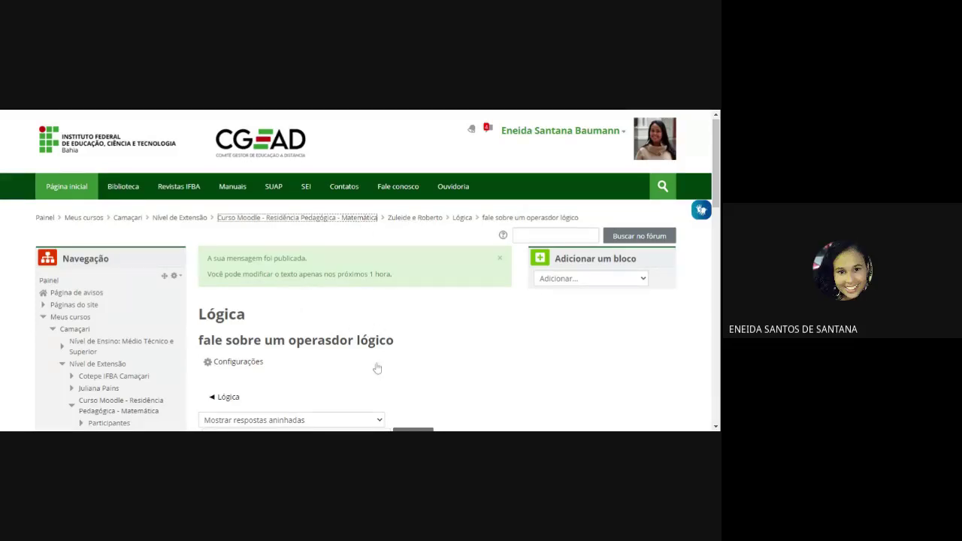
{"action": "scroll", "coordinate": [397, 354], "scroll_direction": "down", "scroll_amount": 4}
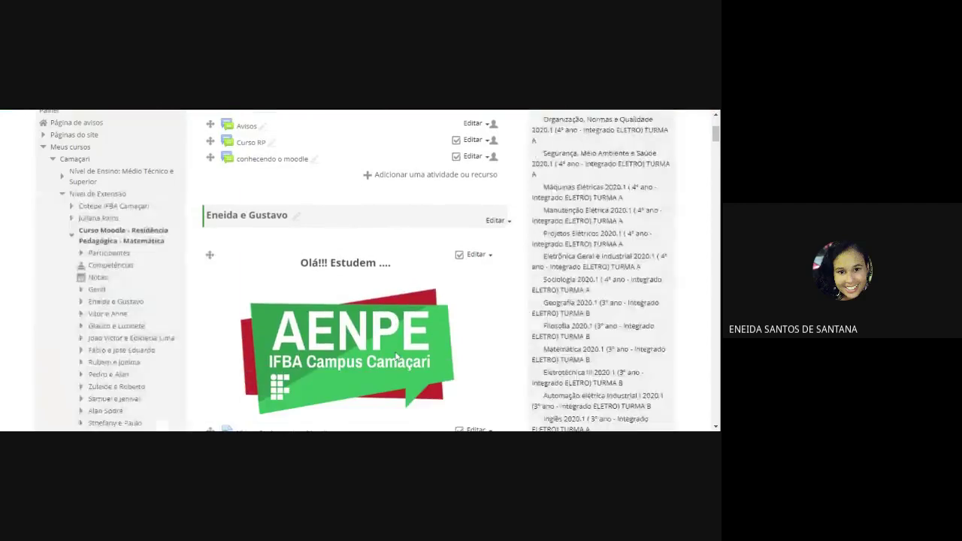
{"action": "scroll", "coordinate": [397, 353], "scroll_direction": "down", "scroll_amount": 3}
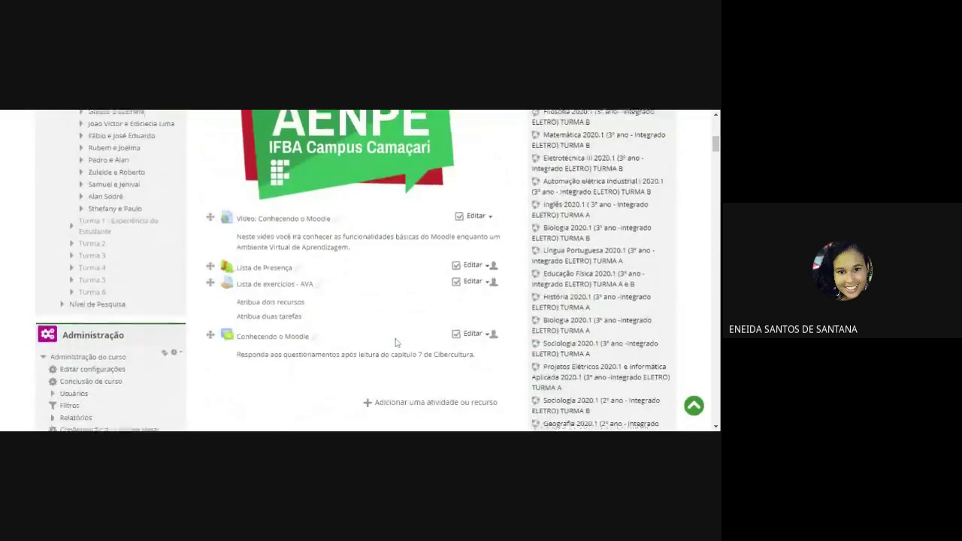
{"action": "scroll", "coordinate": [396, 342], "scroll_direction": "down", "scroll_amount": 2}
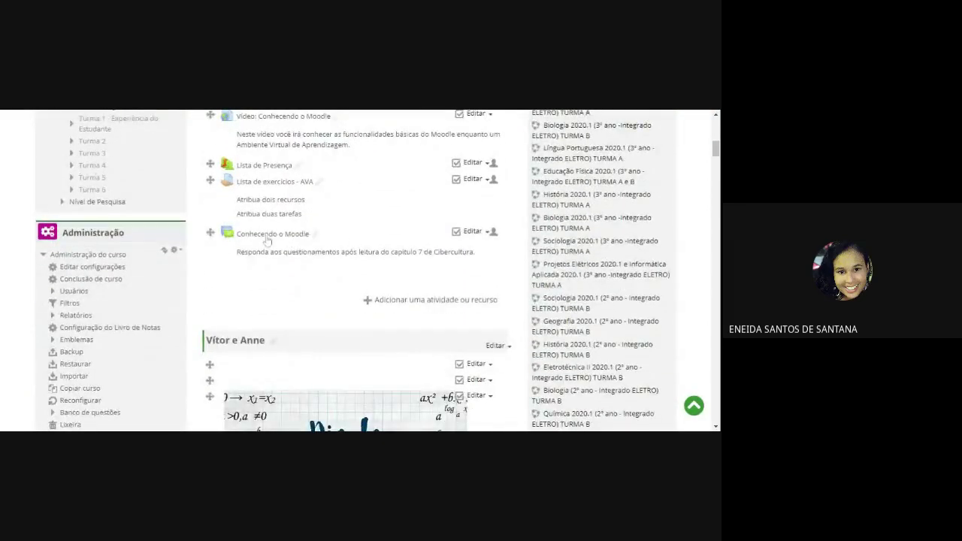
{"action": "scroll", "coordinate": [266, 241], "scroll_direction": "down", "scroll_amount": 5}
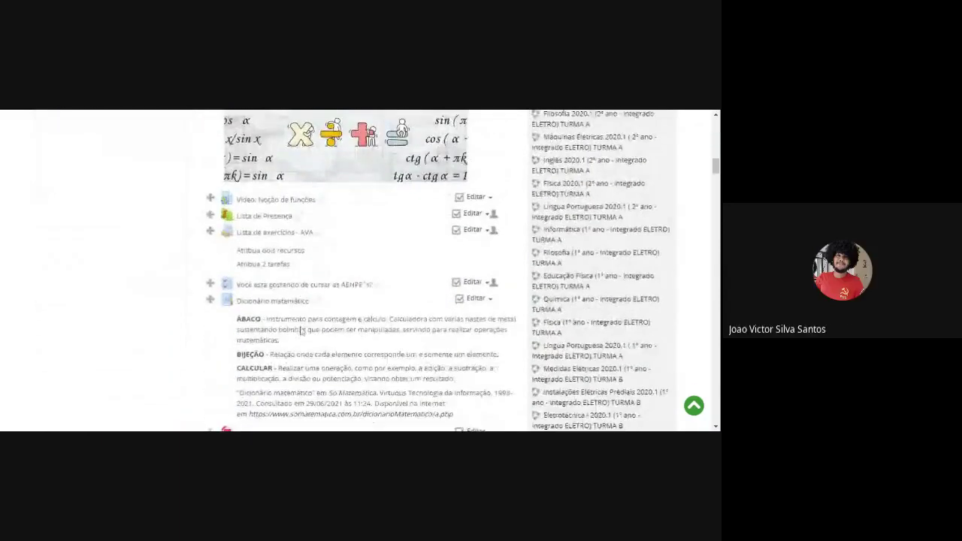
{"action": "scroll", "coordinate": [375, 314], "scroll_direction": "down", "scroll_amount": 5}
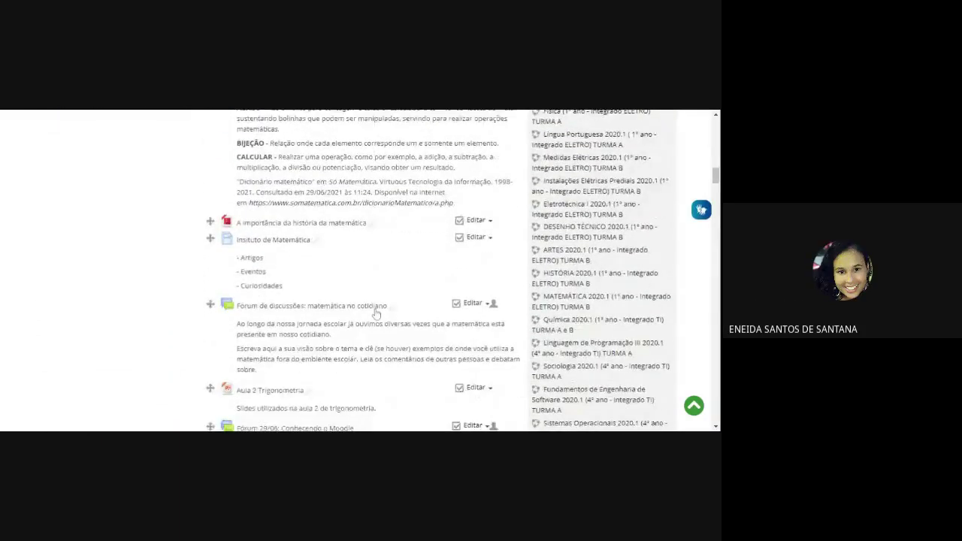
{"action": "scroll", "coordinate": [373, 312], "scroll_direction": "down", "scroll_amount": 1}
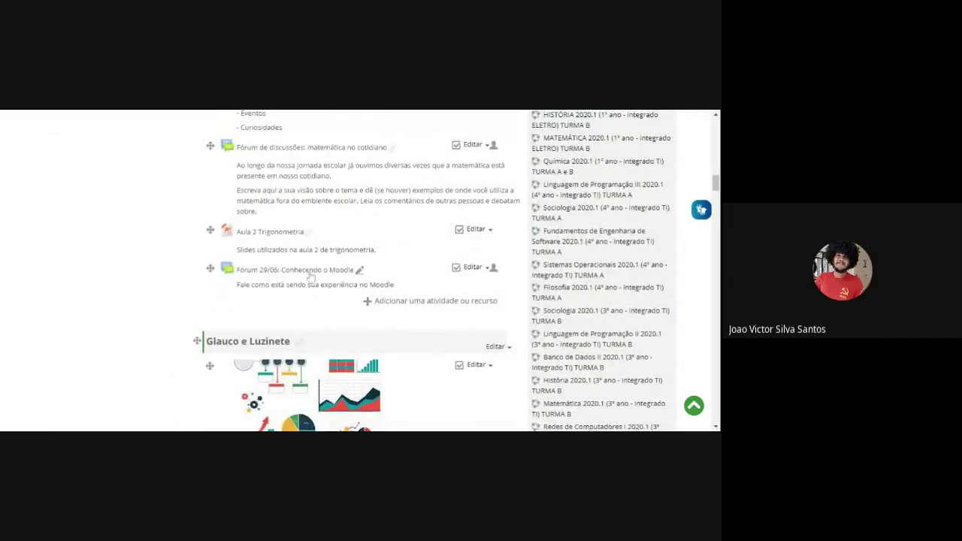
{"action": "left_click", "coordinate": [312, 275]}
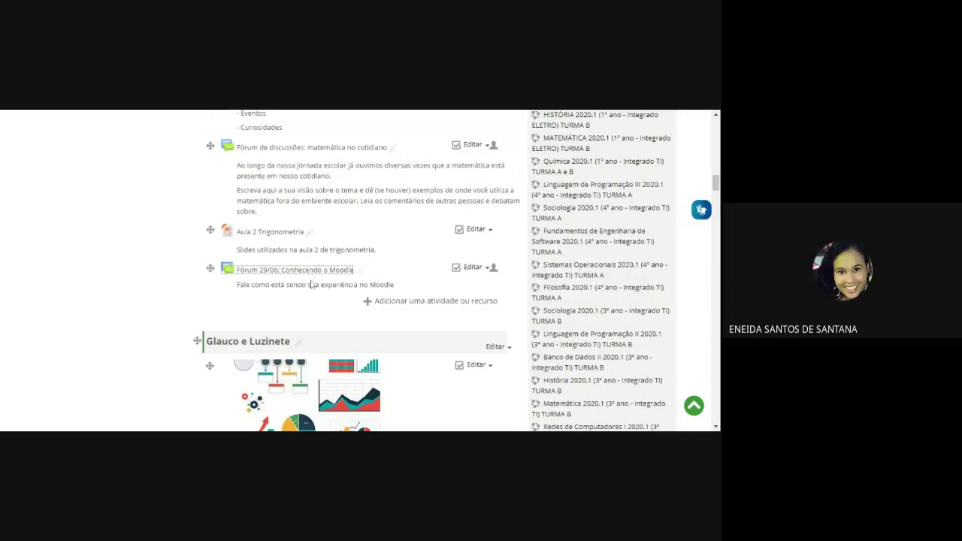
Open the discussion "relato de experiência" and read through its replies.
{"action": "scroll", "coordinate": [317, 333], "scroll_direction": "down", "scroll_amount": 3}
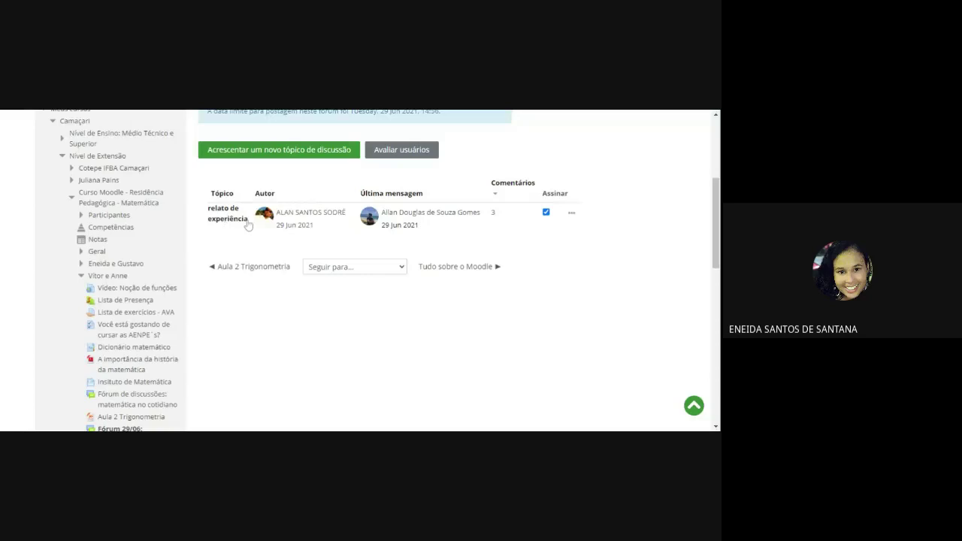
{"action": "left_click", "coordinate": [493, 211]}
{"action": "scroll", "coordinate": [303, 347], "scroll_direction": "down", "scroll_amount": 10}
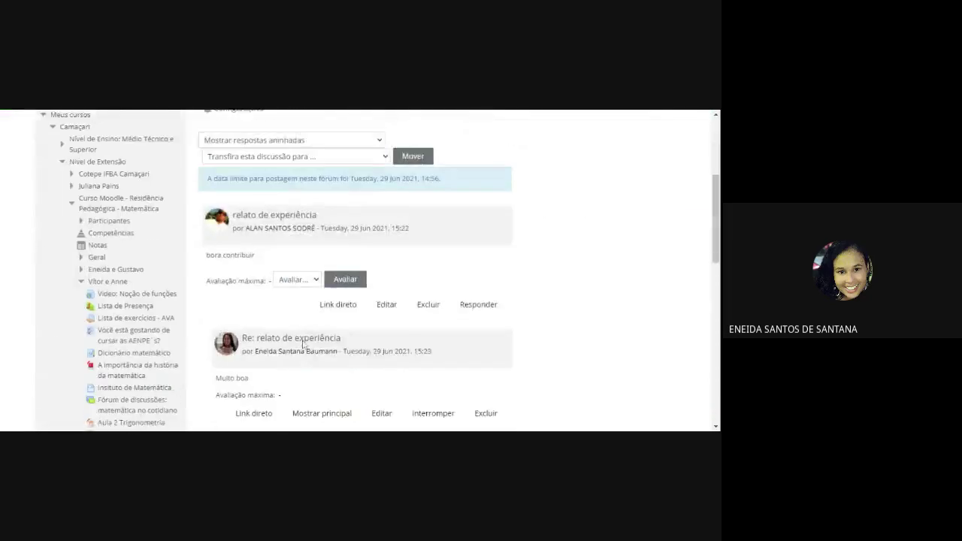
{"action": "scroll", "coordinate": [303, 347], "scroll_direction": "down", "scroll_amount": 2}
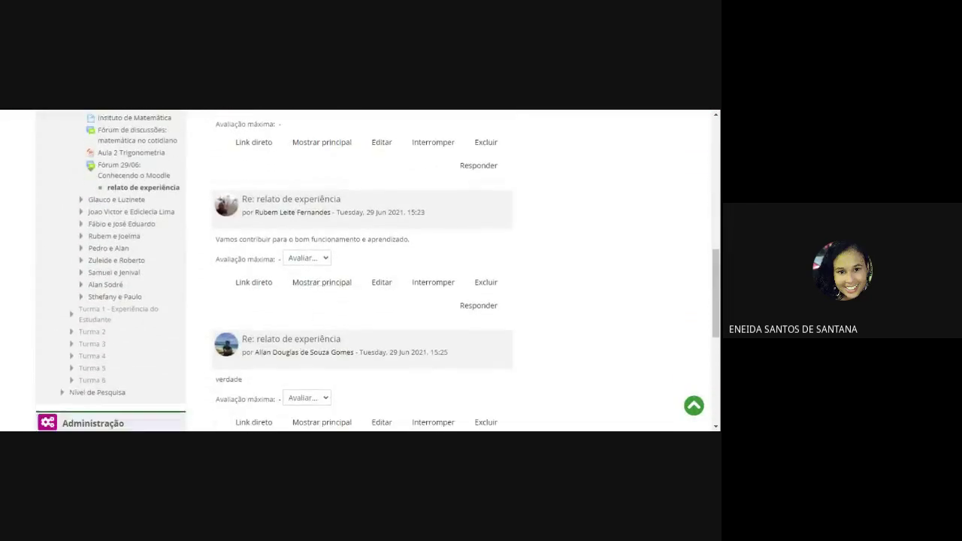
Go back to the course page and open the discussion "IDENTIDADES PITAGÓRICAS" in the "Identidades trigonométricas." forum.
{"action": "scroll", "coordinate": [421, 345], "scroll_direction": "up", "scroll_amount": 12}
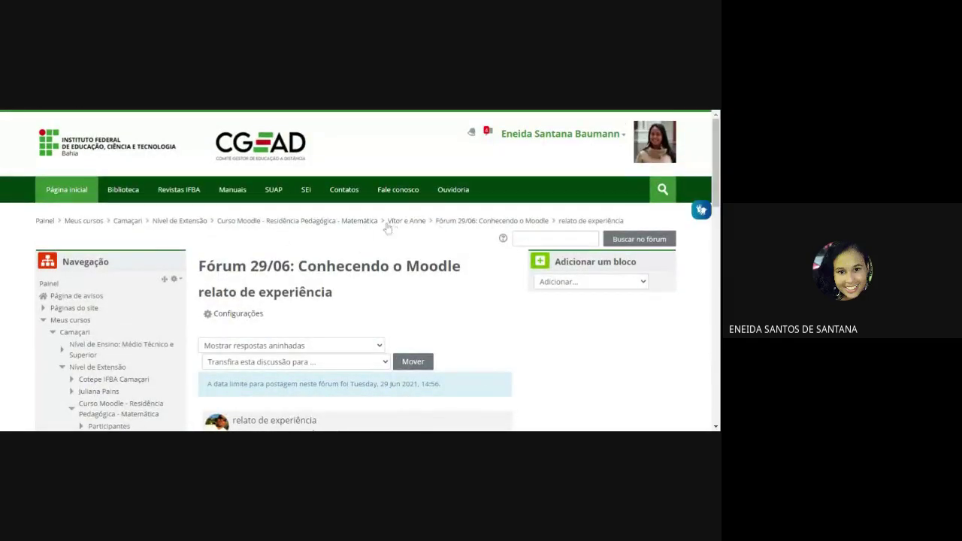
{"action": "left_click", "coordinate": [355, 223]}
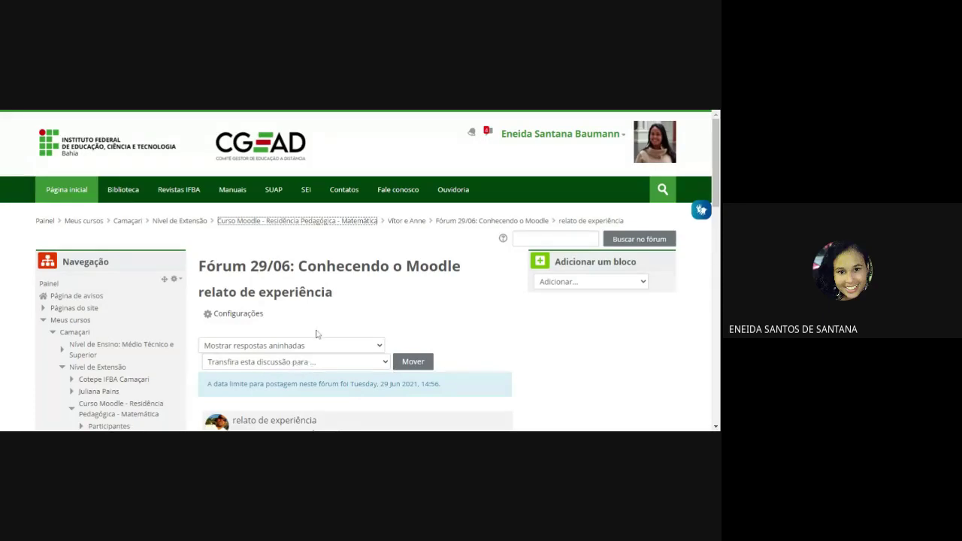
{"action": "scroll", "coordinate": [309, 338], "scroll_direction": "down", "scroll_amount": 6}
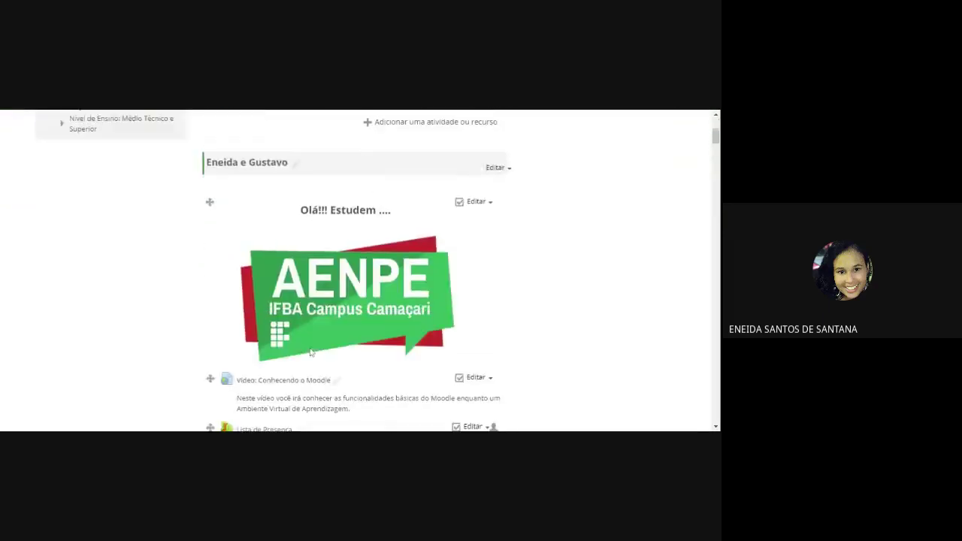
{"action": "scroll", "coordinate": [304, 350], "scroll_direction": "down", "scroll_amount": 10}
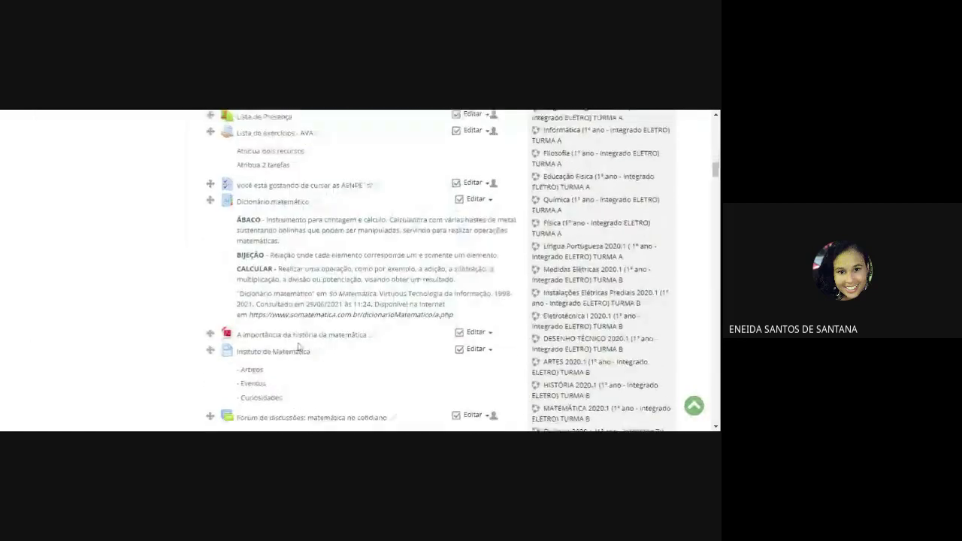
{"action": "scroll", "coordinate": [299, 346], "scroll_direction": "down", "scroll_amount": 10}
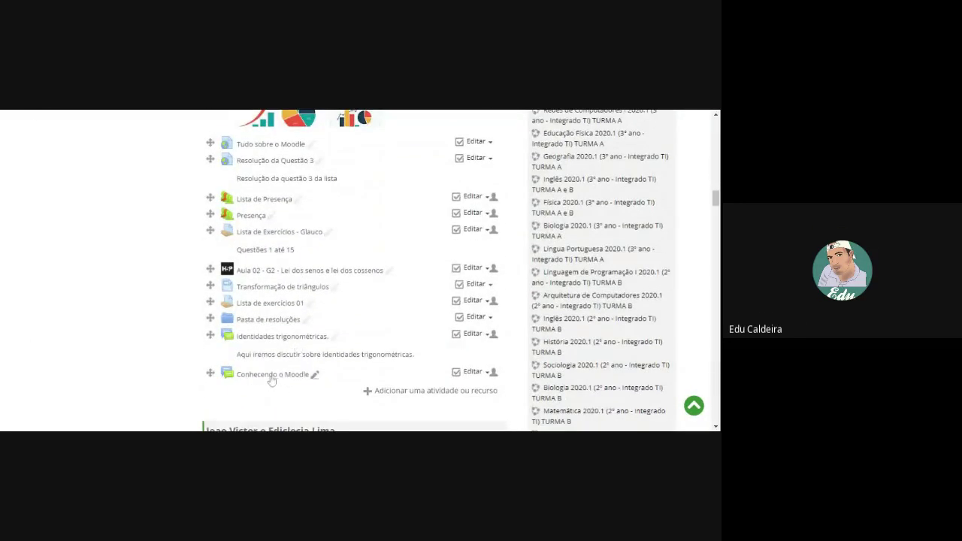
{"action": "left_click", "coordinate": [276, 342]}
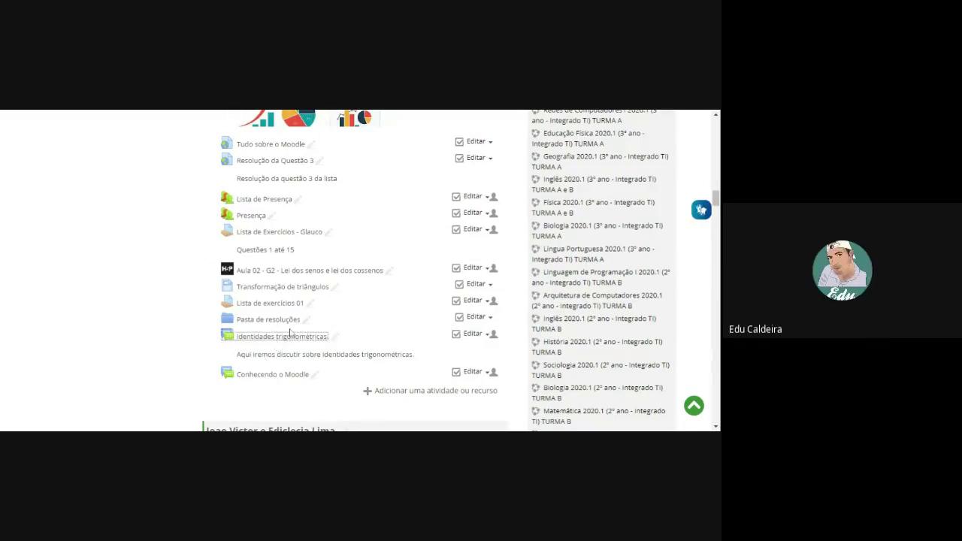
{"action": "scroll", "coordinate": [226, 282], "scroll_direction": "down", "scroll_amount": 2}
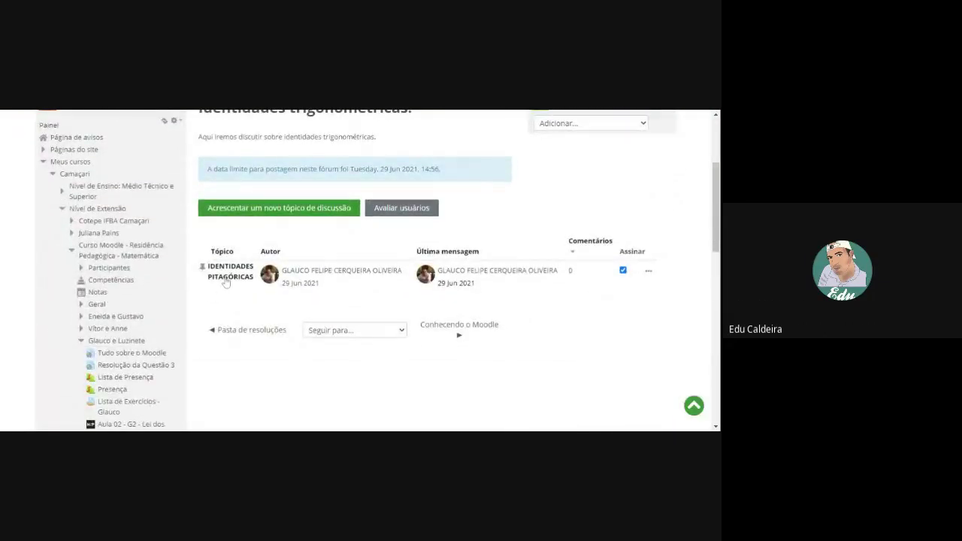
{"action": "left_click", "coordinate": [225, 278]}
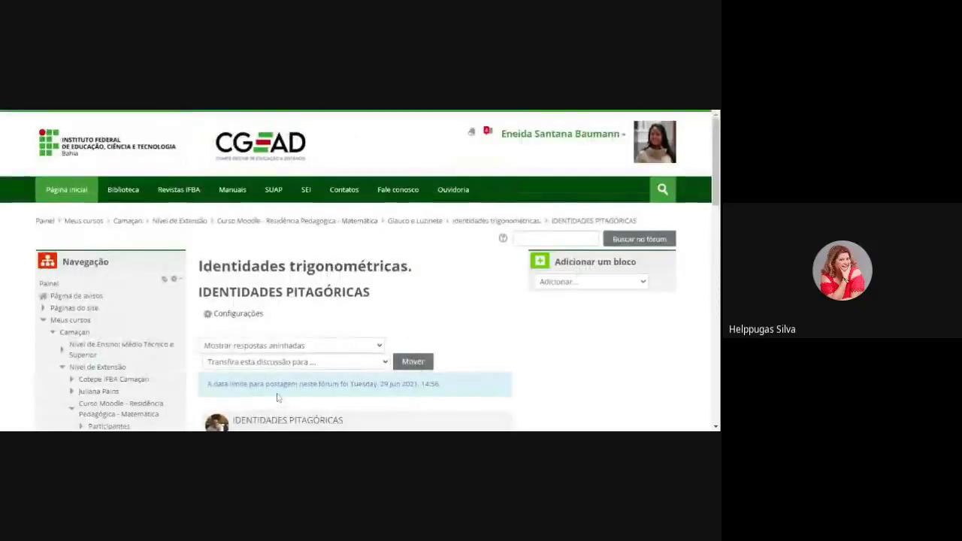
Post the reply "Muito bom!!!" to the question about obtaining the Pythagorean trigonometric identities and review the published message.
{"action": "scroll", "coordinate": [297, 359], "scroll_direction": "down", "scroll_amount": 3}
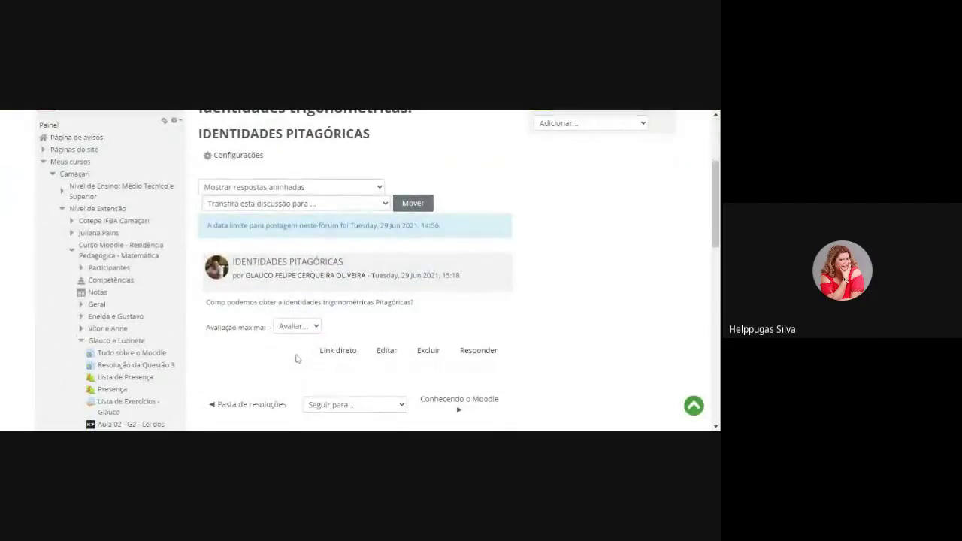
{"action": "left_click", "coordinate": [474, 354]}
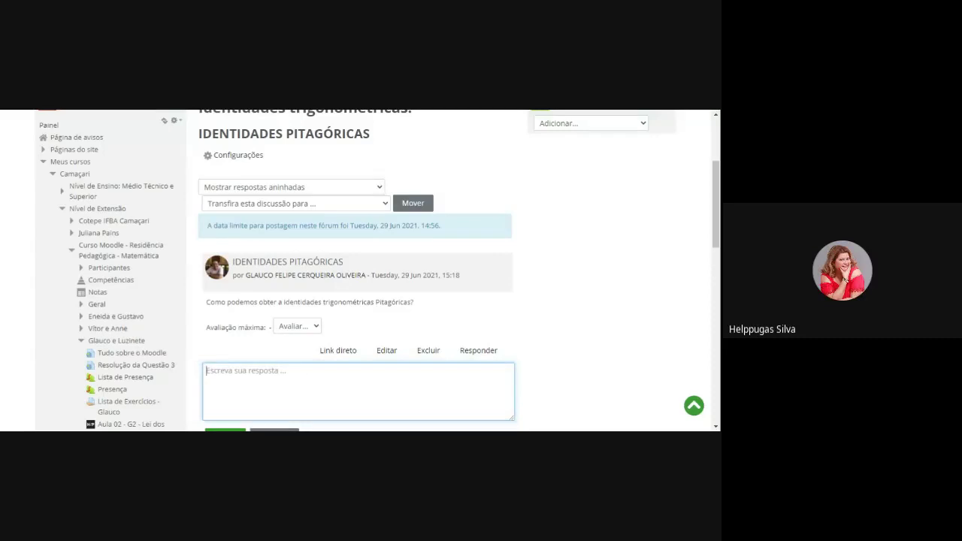
{"action": "type", "text": "Muito bom!!!"}
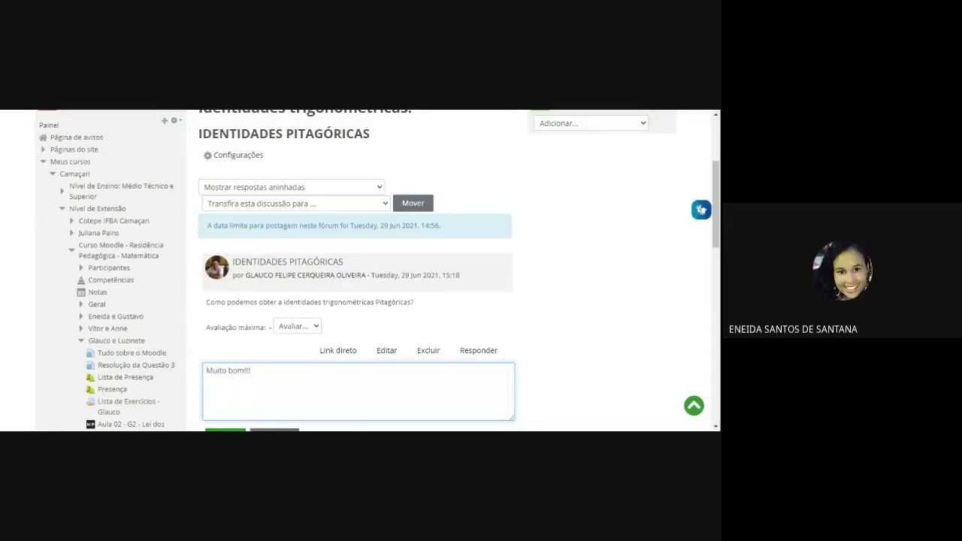
{"action": "scroll", "coordinate": [357, 301], "scroll_direction": "down", "scroll_amount": 2}
{"action": "left_click", "coordinate": [226, 331]}
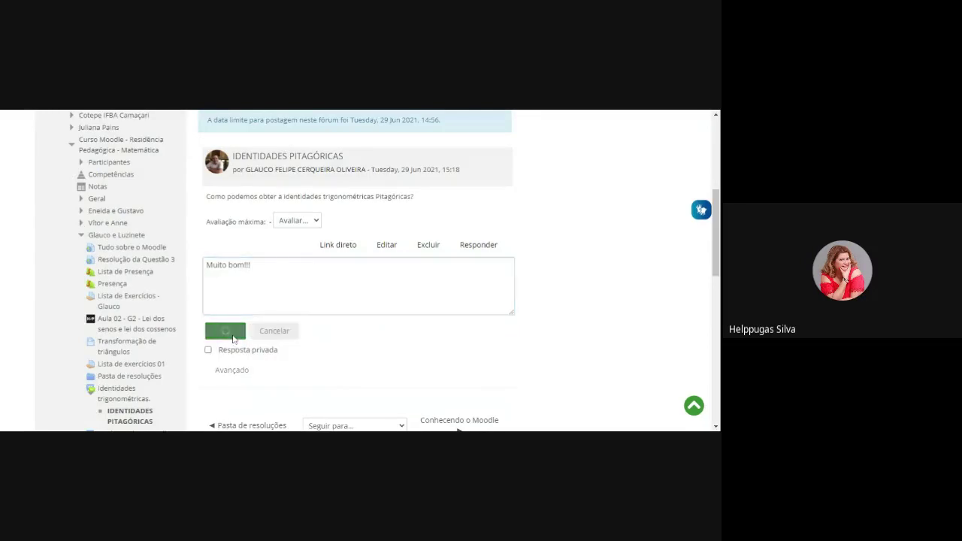
{"action": "scroll", "coordinate": [377, 341], "scroll_direction": "up", "scroll_amount": 2}
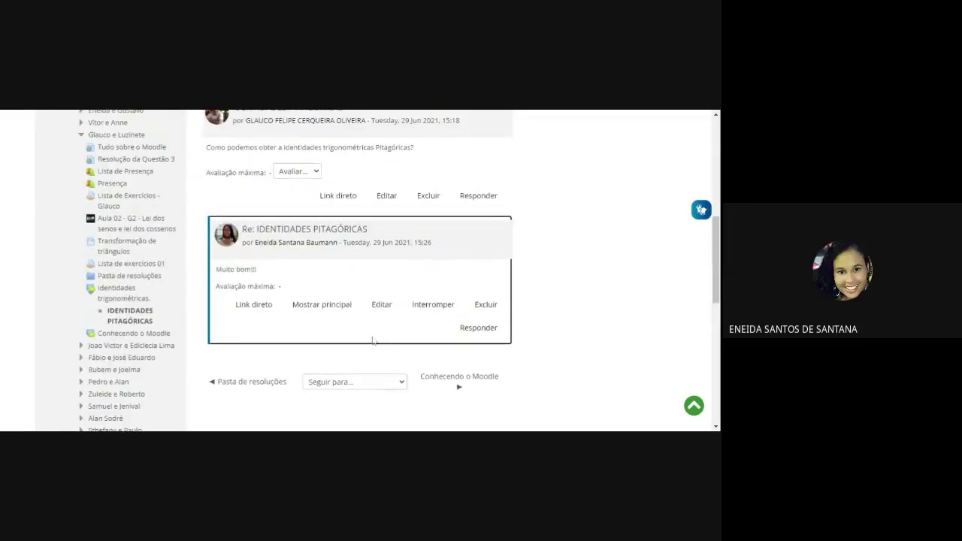
{"action": "scroll", "coordinate": [415, 330], "scroll_direction": "up", "scroll_amount": 2}
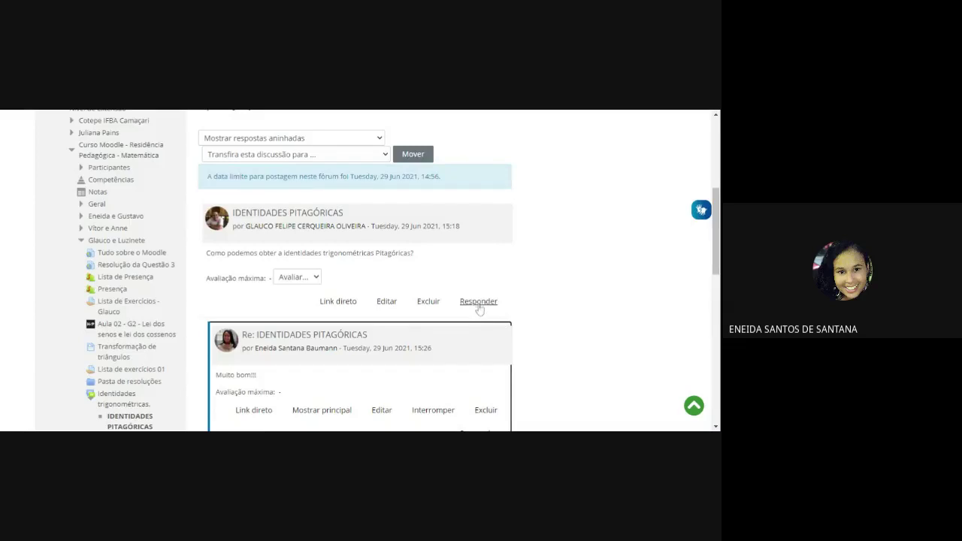
{"action": "scroll", "coordinate": [508, 338], "scroll_direction": "down", "scroll_amount": 2}
Return to the course page, open the "Conhecendo o Moodle" forum listed after "Identidades trigonométricas.", and view its discussion topics.
{"action": "scroll", "coordinate": [451, 316], "scroll_direction": "up", "scroll_amount": 7}
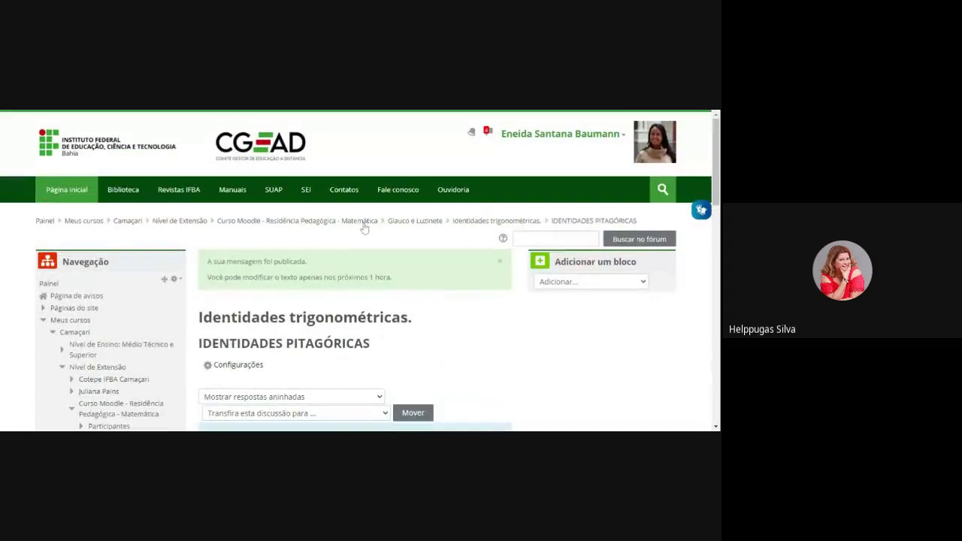
{"action": "left_click", "coordinate": [361, 222]}
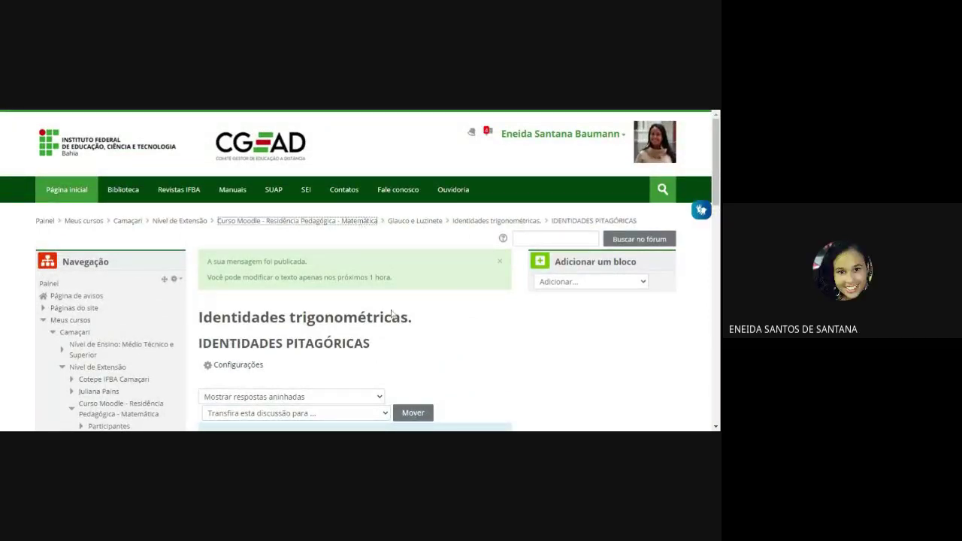
{"action": "scroll", "coordinate": [408, 341], "scroll_direction": "down", "scroll_amount": 3}
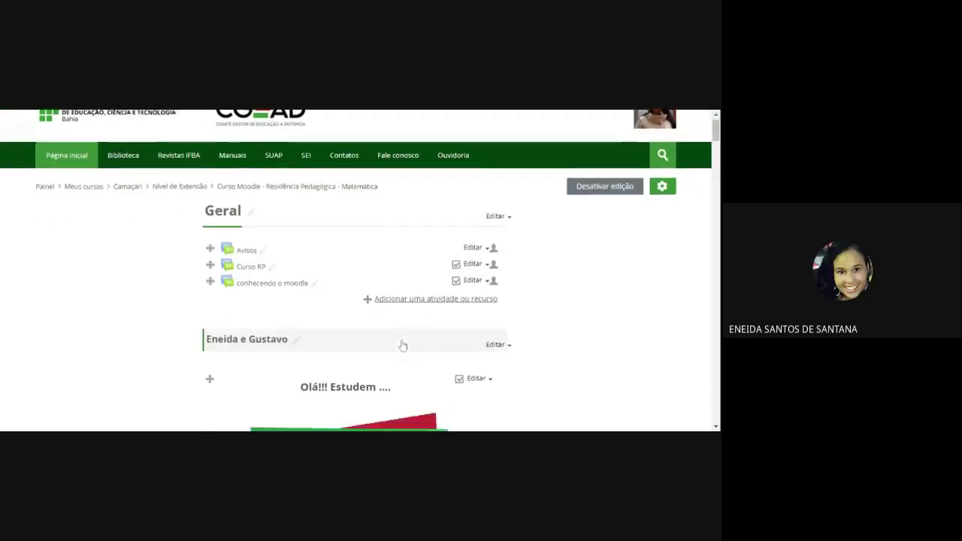
{"action": "scroll", "coordinate": [402, 345], "scroll_direction": "down", "scroll_amount": 10}
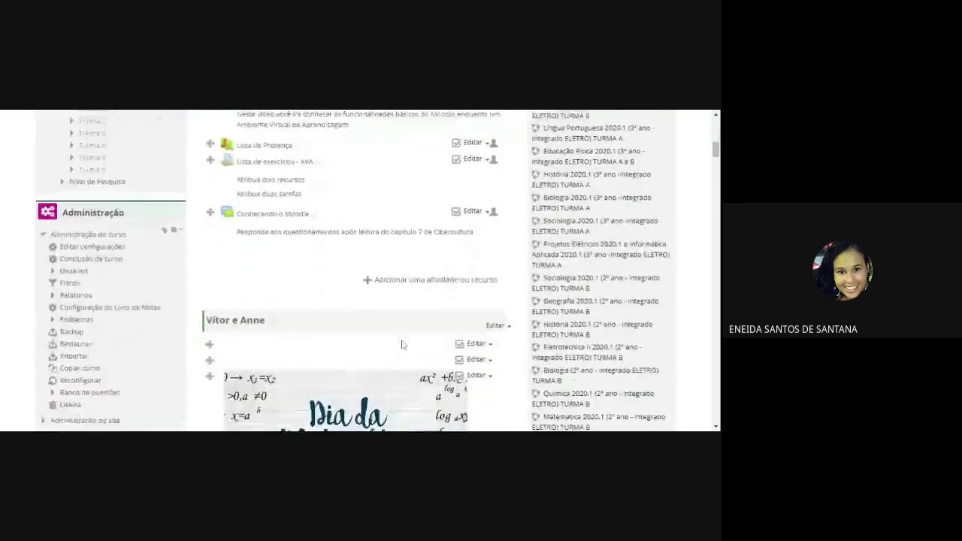
{"action": "scroll", "coordinate": [402, 344], "scroll_direction": "down", "scroll_amount": 10}
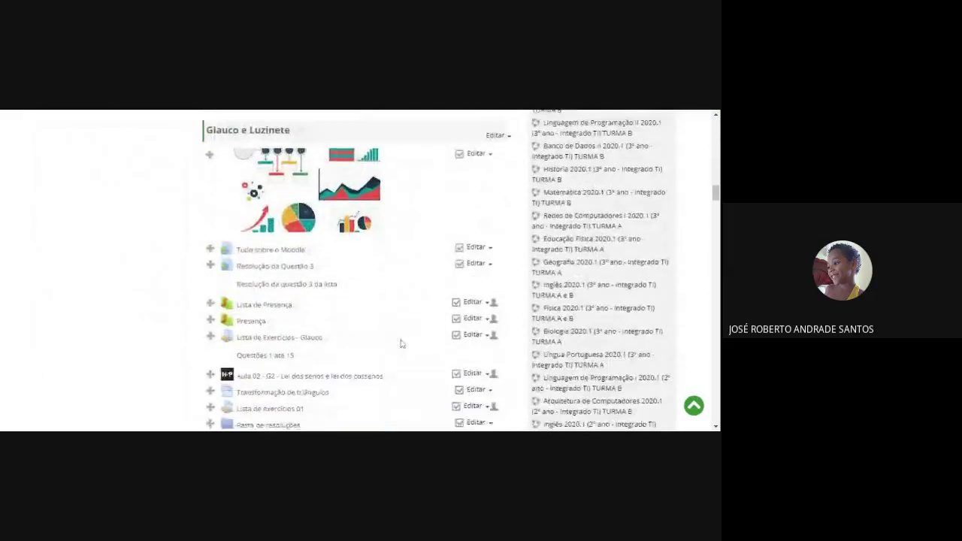
{"action": "scroll", "coordinate": [401, 343], "scroll_direction": "down", "scroll_amount": 3}
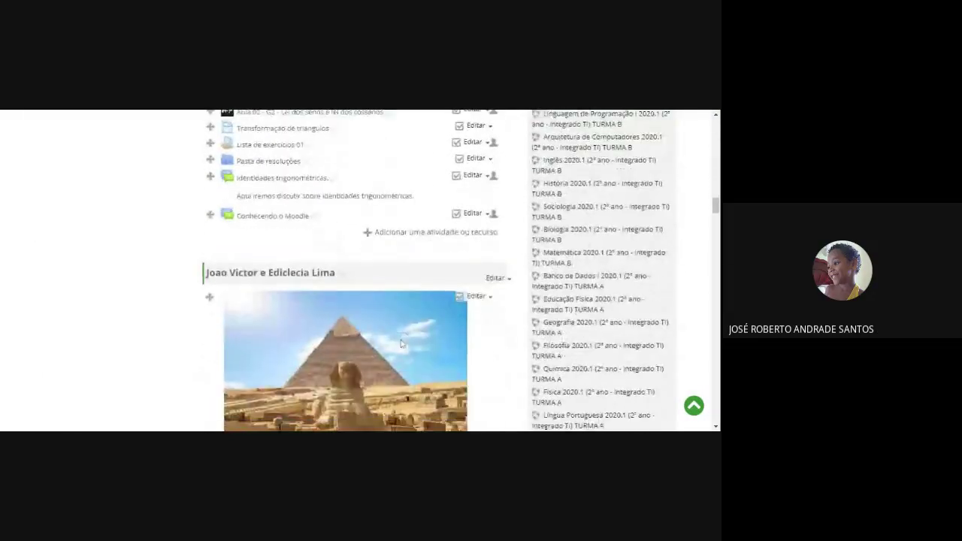
{"action": "left_click", "coordinate": [285, 218]}
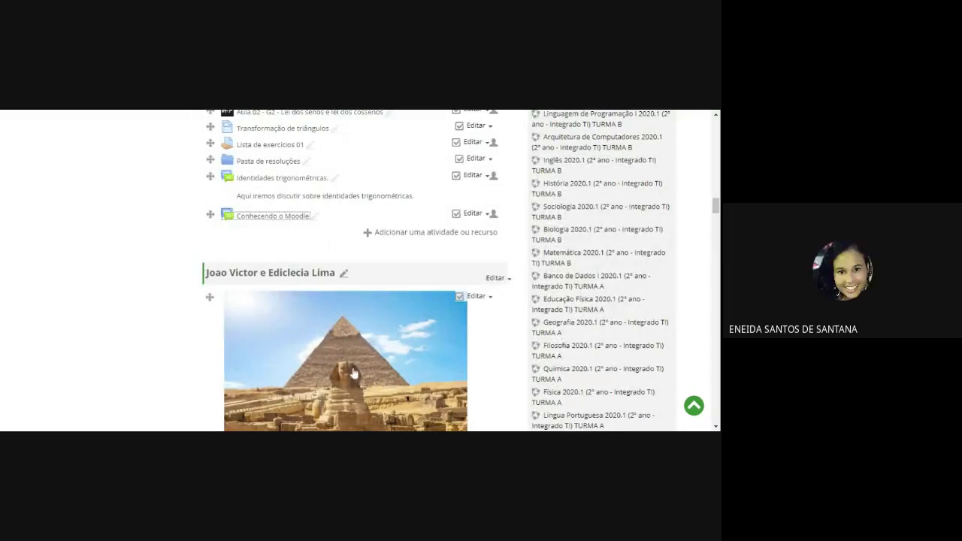
{"action": "scroll", "coordinate": [353, 366], "scroll_direction": "down", "scroll_amount": 3}
{"action": "scroll", "coordinate": [353, 366], "scroll_direction": "down", "scroll_amount": 1}
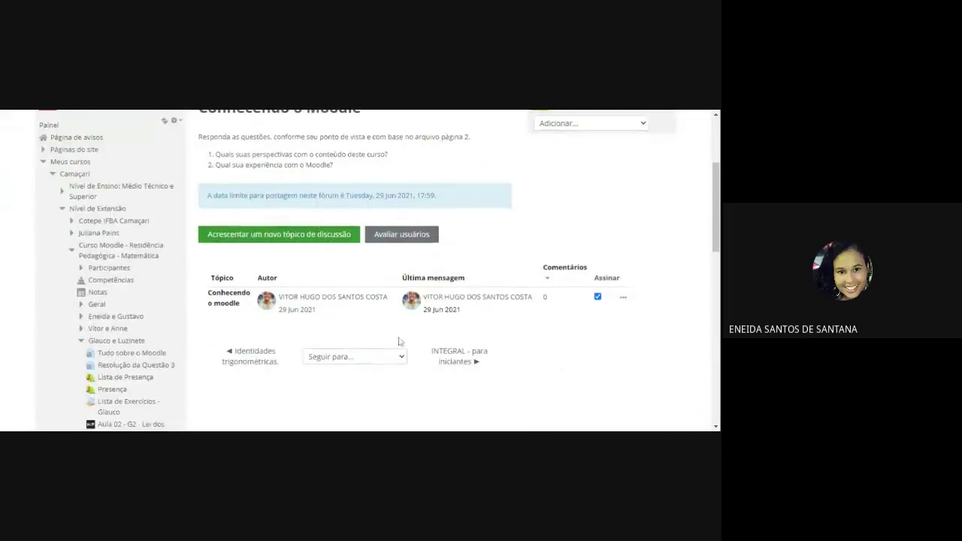
Open the discussion "Conhecendo o moodle", post the reply "O Moodle é muito legal." to its opening message, and review the published message.
{"action": "left_click", "coordinate": [239, 308]}
{"action": "scroll", "coordinate": [350, 376], "scroll_direction": "down", "scroll_amount": 5}
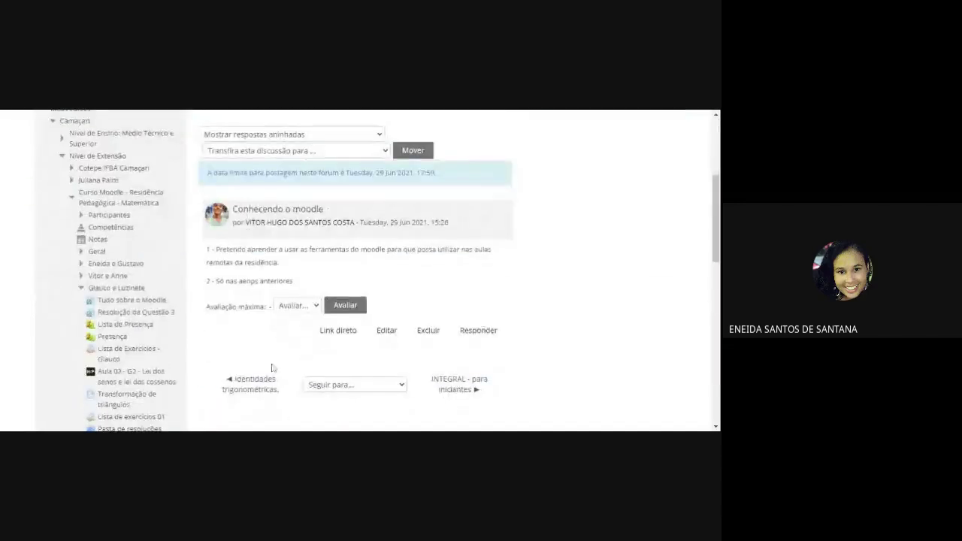
{"action": "scroll", "coordinate": [350, 380], "scroll_direction": "down", "scroll_amount": 3}
{"action": "left_click", "coordinate": [478, 223]}
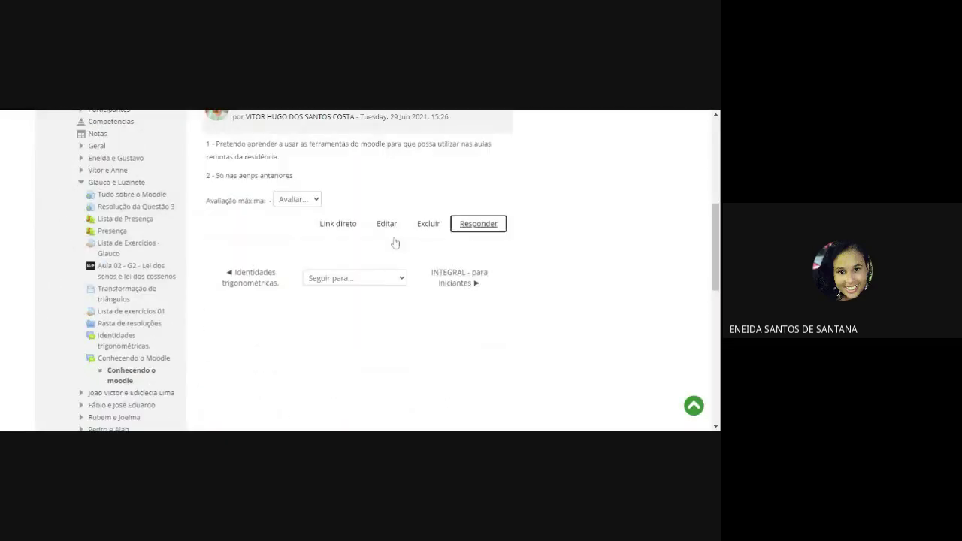
{"action": "type", "text": "O Moodle é muito lega"}
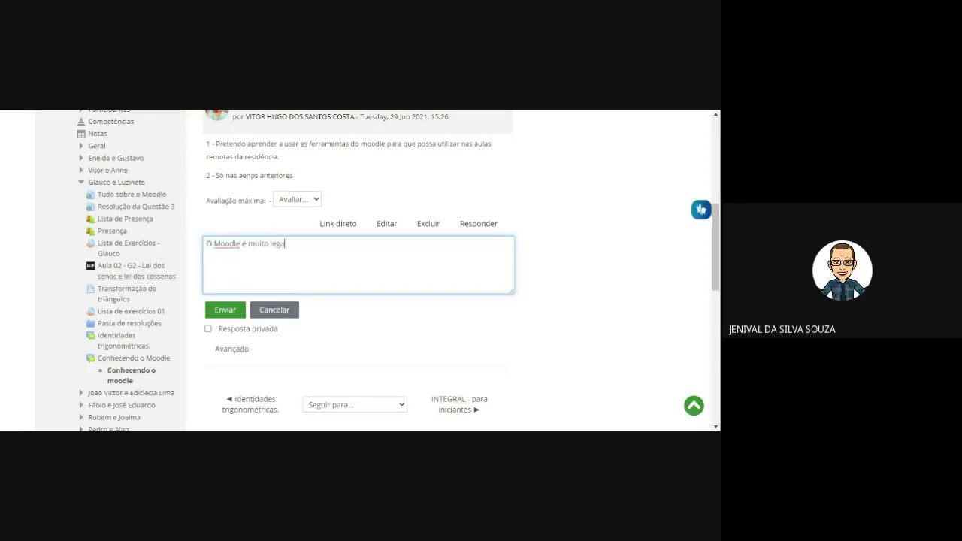
{"action": "left_click", "coordinate": [225, 309]}
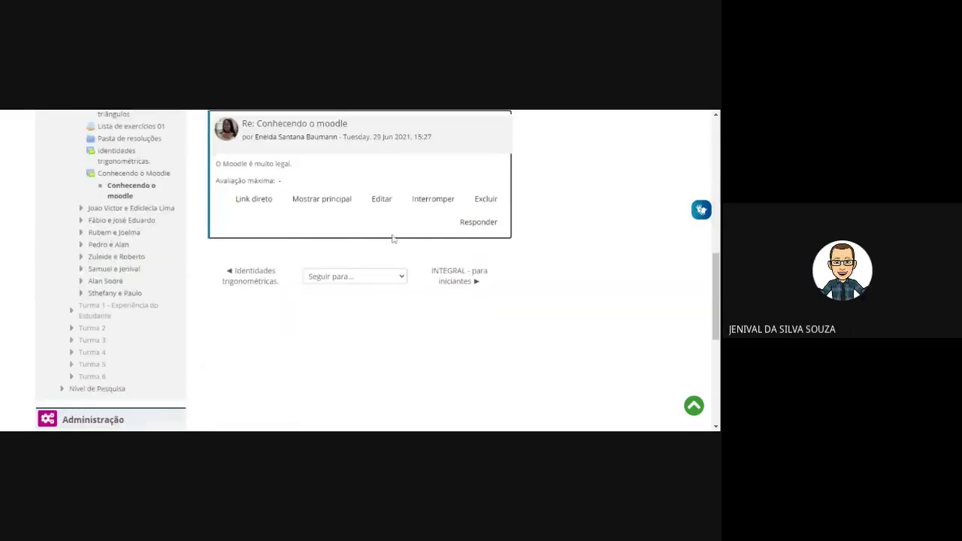
{"action": "scroll", "coordinate": [476, 318], "scroll_direction": "up", "scroll_amount": 5}
{"action": "scroll", "coordinate": [530, 319], "scroll_direction": "up", "scroll_amount": 2}
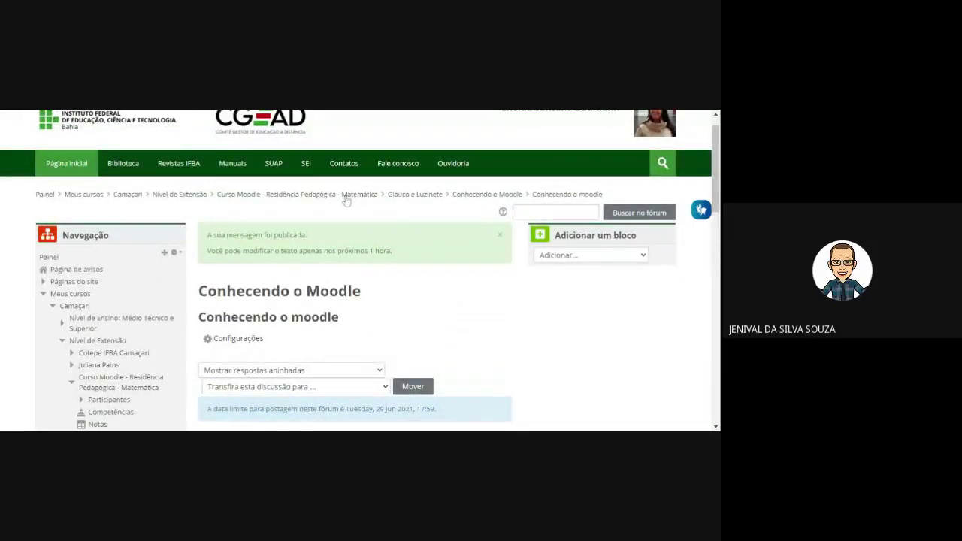
{"action": "scroll", "coordinate": [526, 373], "scroll_direction": "down", "scroll_amount": 10}
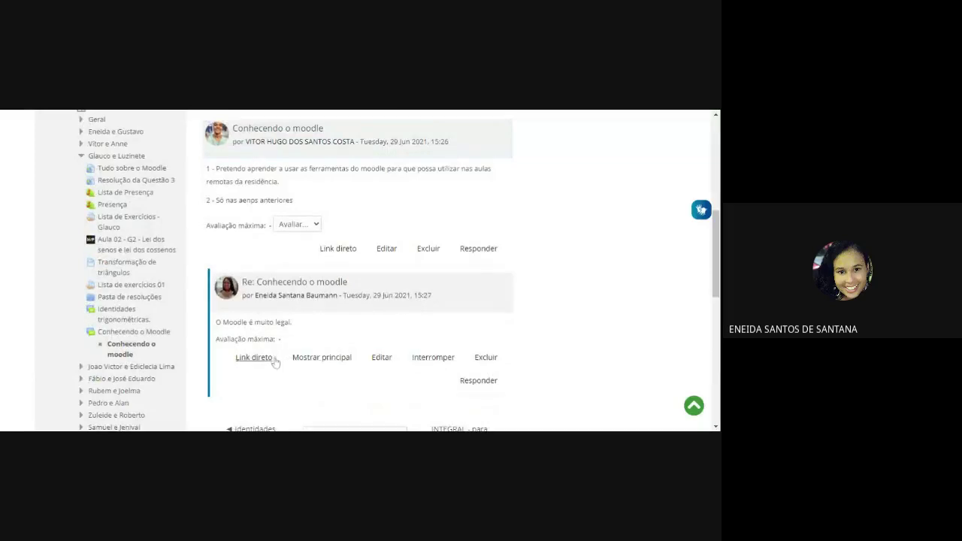
{"action": "scroll", "coordinate": [474, 364], "scroll_direction": "down", "scroll_amount": 1}
{"action": "left_click", "coordinate": [478, 328]}
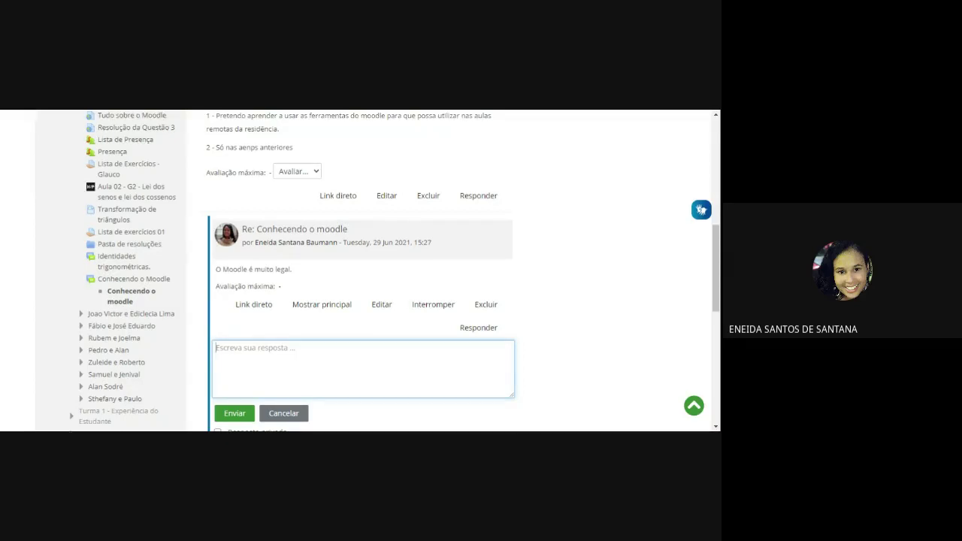
Return to the course page, open the "Aula dia 29/06" forum listed after "Fórum sobre PA e PG", and view its discussion topics.
{"action": "scroll", "coordinate": [402, 210], "scroll_direction": "up", "scroll_amount": 10}
{"action": "left_click", "coordinate": [342, 196]}
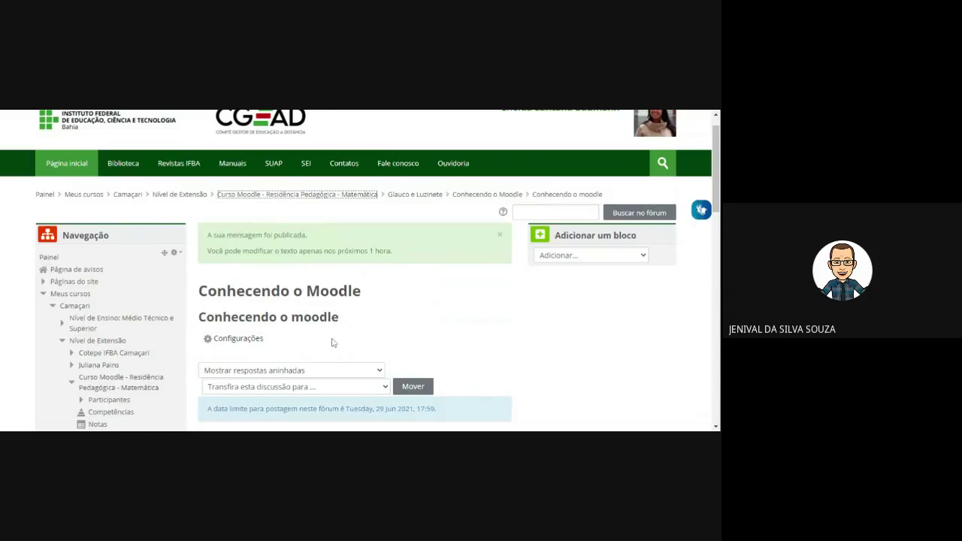
{"action": "scroll", "coordinate": [286, 332], "scroll_direction": "down", "scroll_amount": 8}
{"action": "scroll", "coordinate": [305, 329], "scroll_direction": "down", "scroll_amount": 10}
{"action": "scroll", "coordinate": [308, 324], "scroll_direction": "down", "scroll_amount": 8}
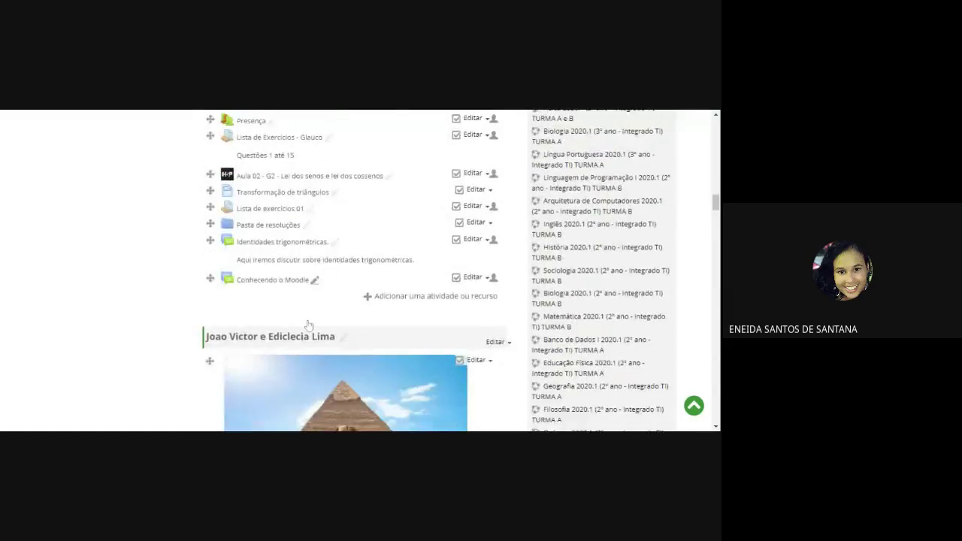
{"action": "scroll", "coordinate": [309, 325], "scroll_direction": "down", "scroll_amount": 4}
{"action": "scroll", "coordinate": [304, 326], "scroll_direction": "up", "scroll_amount": 2}
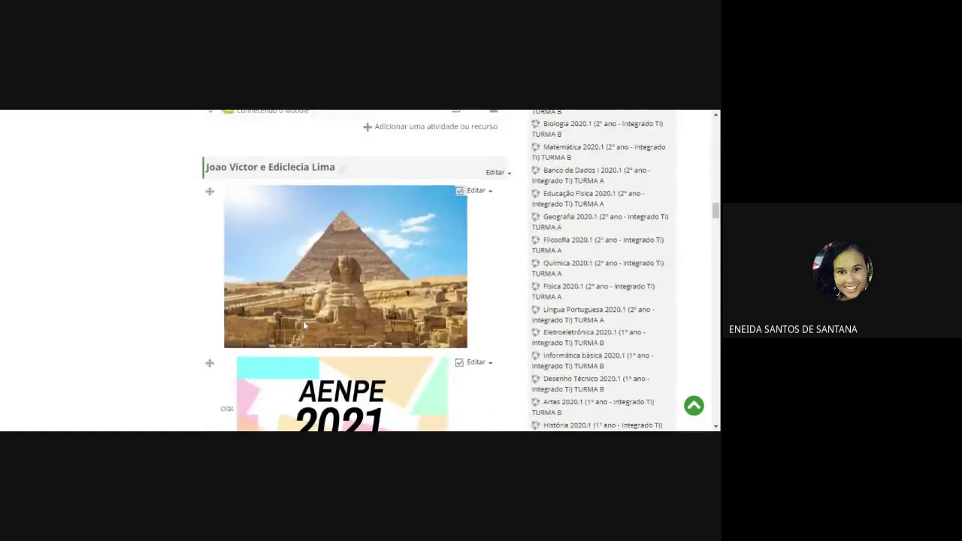
{"action": "scroll", "coordinate": [303, 320], "scroll_direction": "down", "scroll_amount": 5}
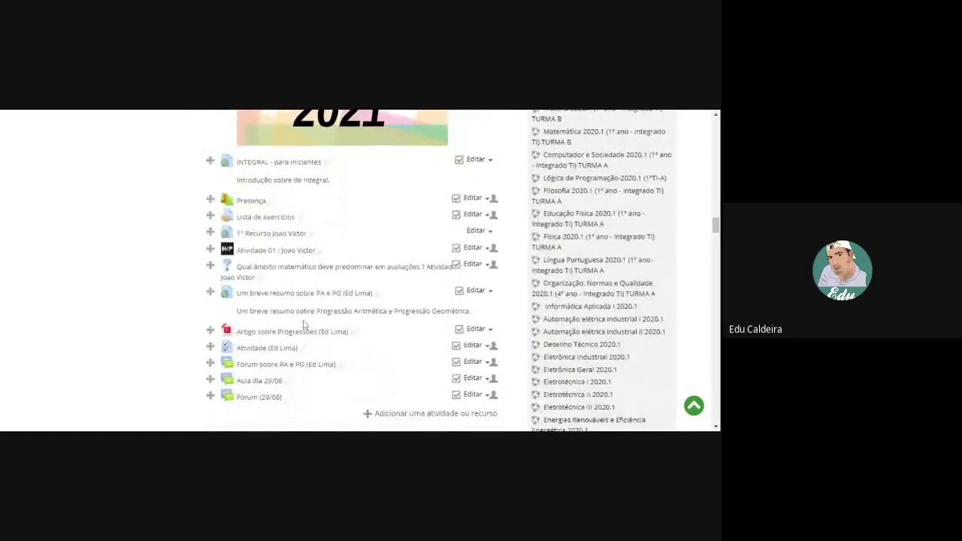
{"action": "scroll", "coordinate": [304, 325], "scroll_direction": "down", "scroll_amount": 3}
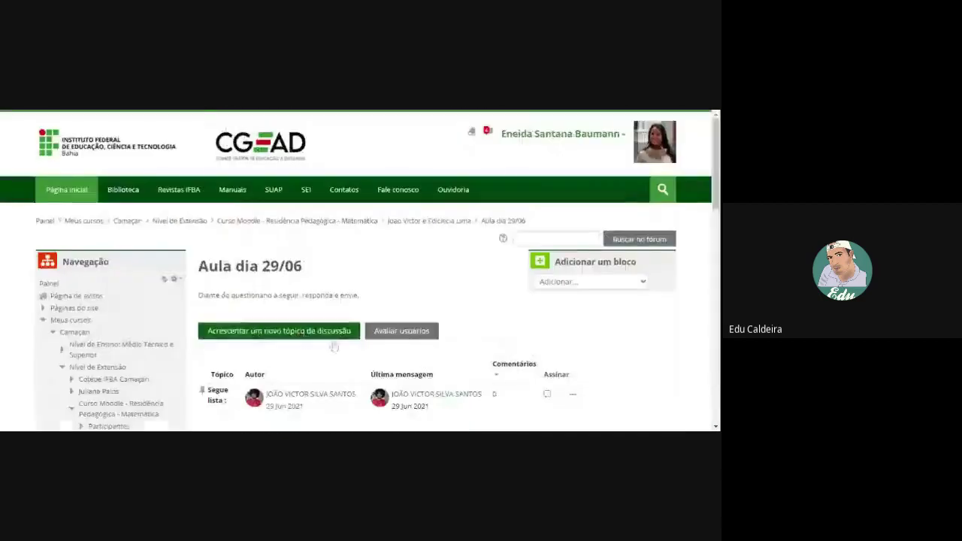
{"action": "scroll", "coordinate": [337, 344], "scroll_direction": "down", "scroll_amount": 3}
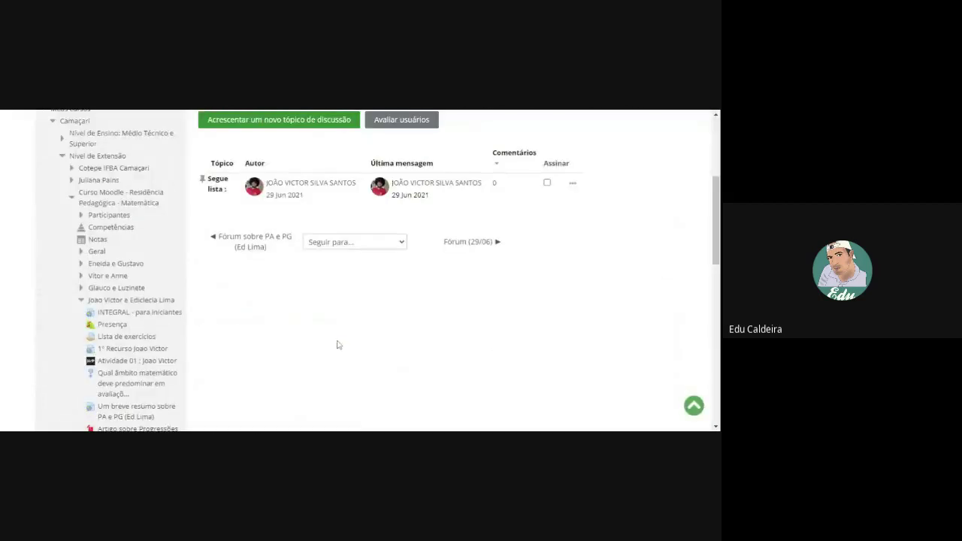
Open the discussion "Segue lista :" and post the reply "E o baile!!!!" to its list of polynomial questions.
{"action": "left_click", "coordinate": [217, 188]}
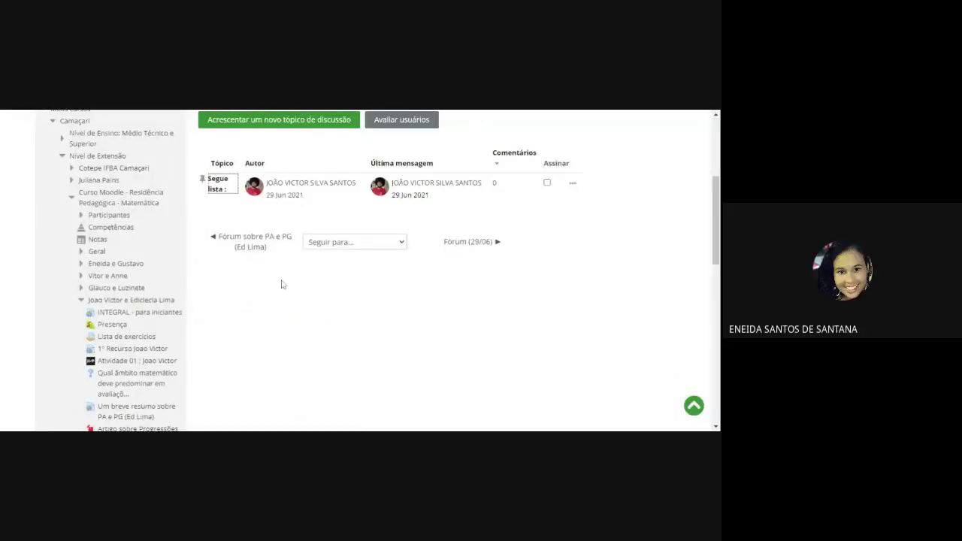
{"action": "scroll", "coordinate": [354, 361], "scroll_direction": "down", "scroll_amount": 5}
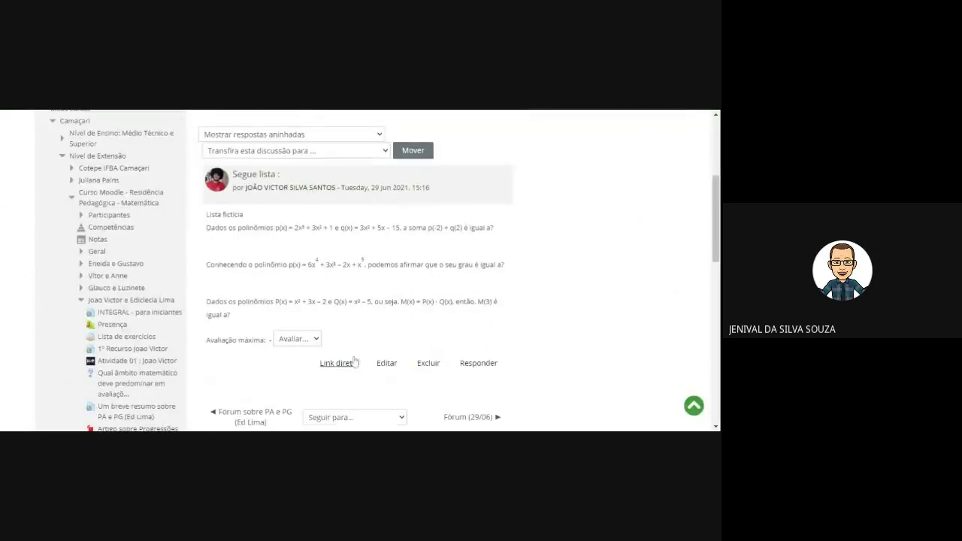
{"action": "scroll", "coordinate": [557, 303], "scroll_direction": "down", "scroll_amount": 3}
{"action": "left_click", "coordinate": [478, 257]}
{"action": "type", "text": "E o baile!!!!"}
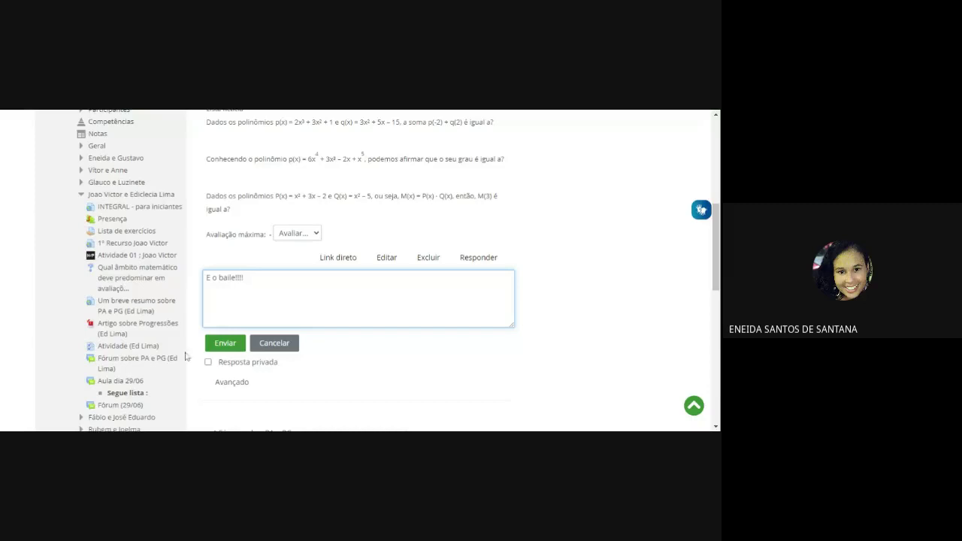
{"action": "left_click", "coordinate": [208, 344]}
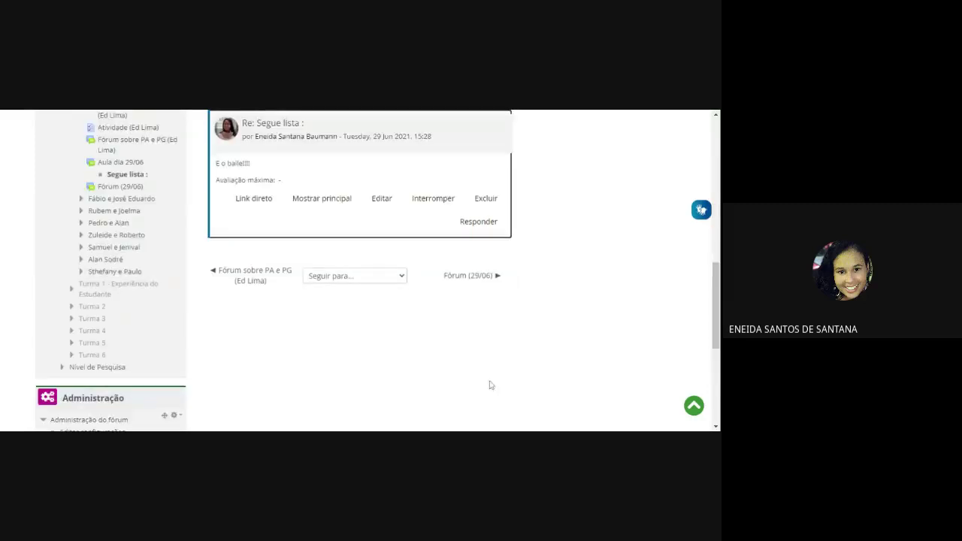
Return to the course page, open the "Conhecendo o Modlle" forum listed after "lista 1 - Integral", and check it for discussion topics.
{"action": "scroll", "coordinate": [404, 363], "scroll_direction": "up", "scroll_amount": 10}
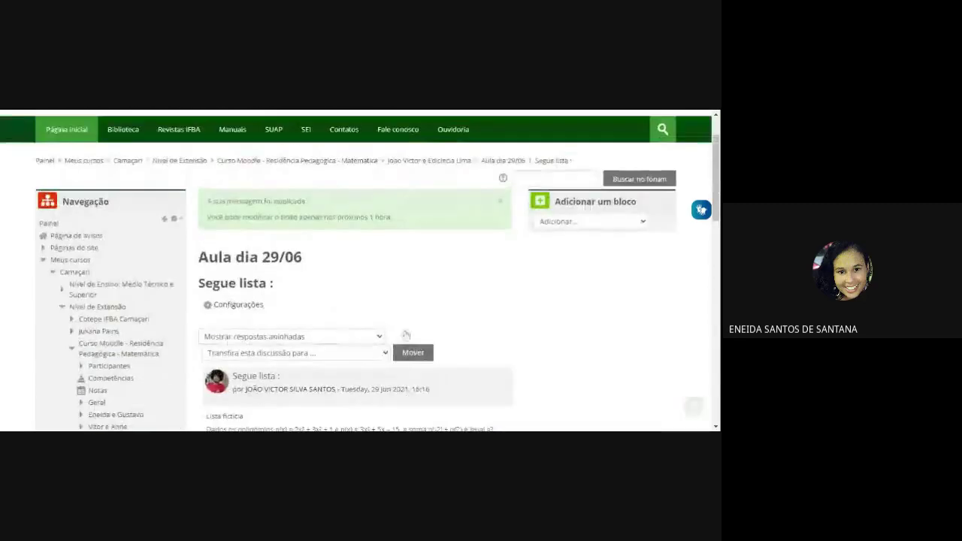
{"action": "left_click", "coordinate": [363, 161]}
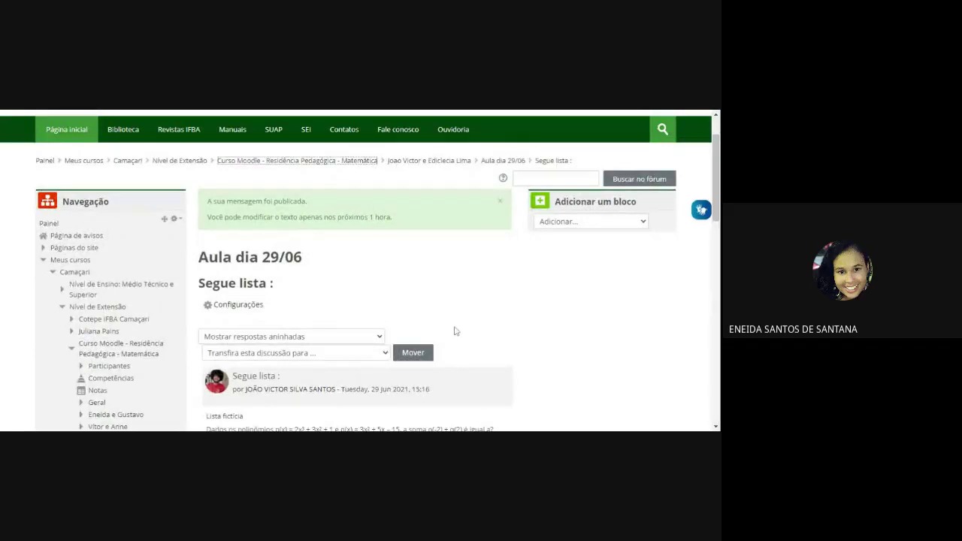
{"action": "scroll", "coordinate": [476, 339], "scroll_direction": "down", "scroll_amount": 15}
{"action": "scroll", "coordinate": [404, 348], "scroll_direction": "down", "scroll_amount": 15}
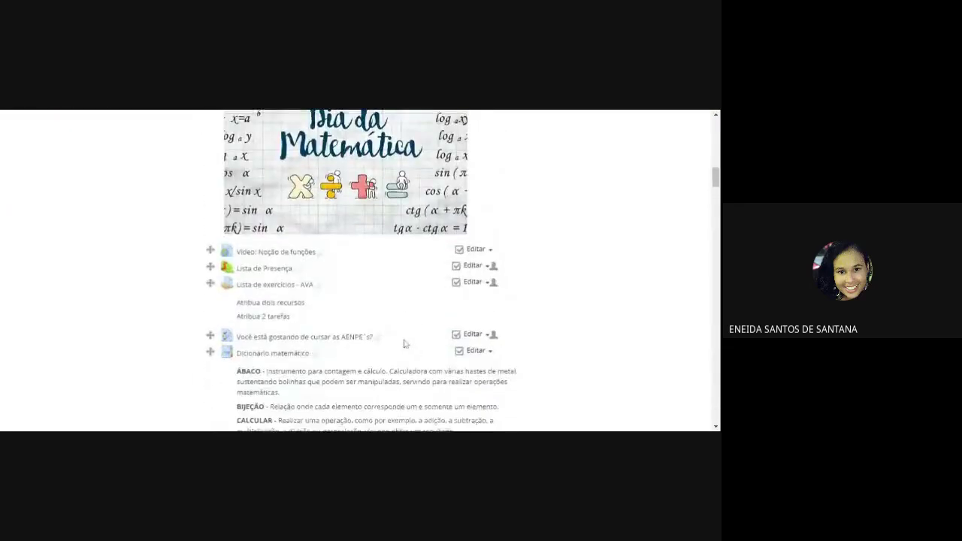
{"action": "scroll", "coordinate": [404, 344], "scroll_direction": "down", "scroll_amount": 3}
{"action": "scroll", "coordinate": [404, 344], "scroll_direction": "up", "scroll_amount": 4}
{"action": "scroll", "coordinate": [404, 344], "scroll_direction": "down", "scroll_amount": 3}
{"action": "scroll", "coordinate": [403, 342], "scroll_direction": "down", "scroll_amount": 15}
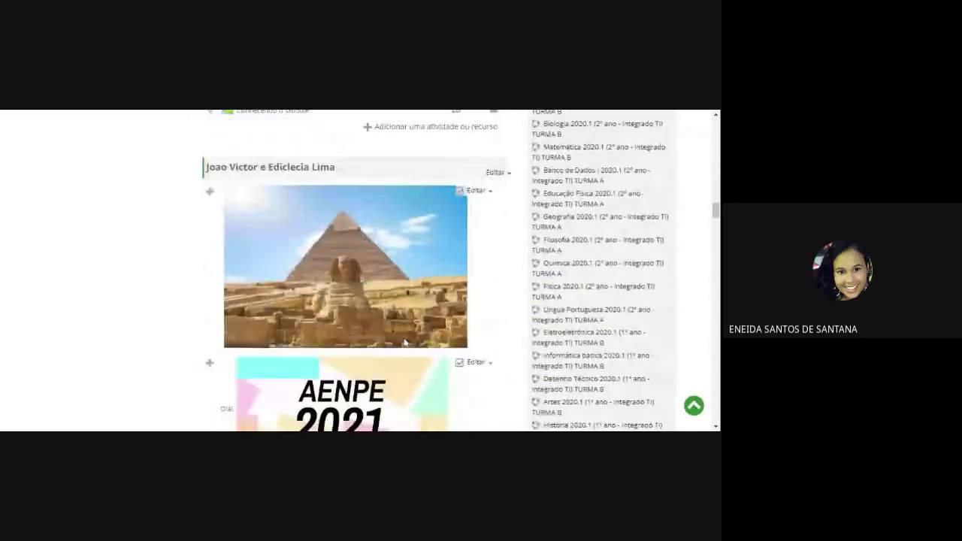
{"action": "scroll", "coordinate": [403, 343], "scroll_direction": "down", "scroll_amount": 1}
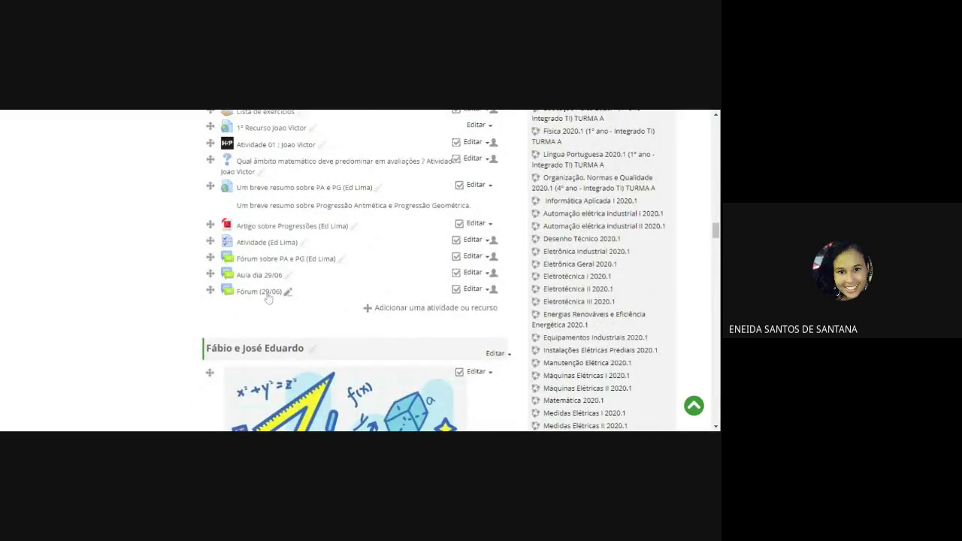
{"action": "scroll", "coordinate": [388, 310], "scroll_direction": "down", "scroll_amount": 5}
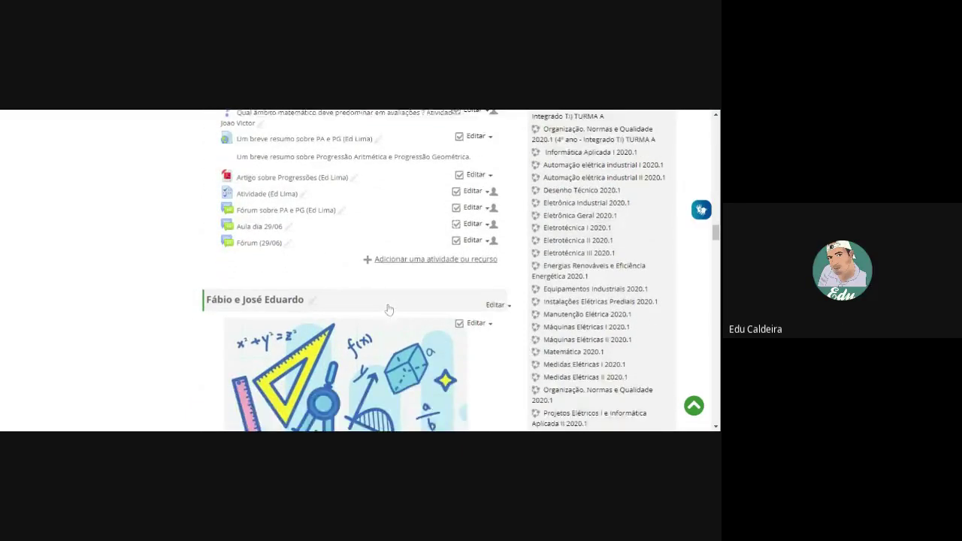
{"action": "scroll", "coordinate": [387, 310], "scroll_direction": "down", "scroll_amount": 10}
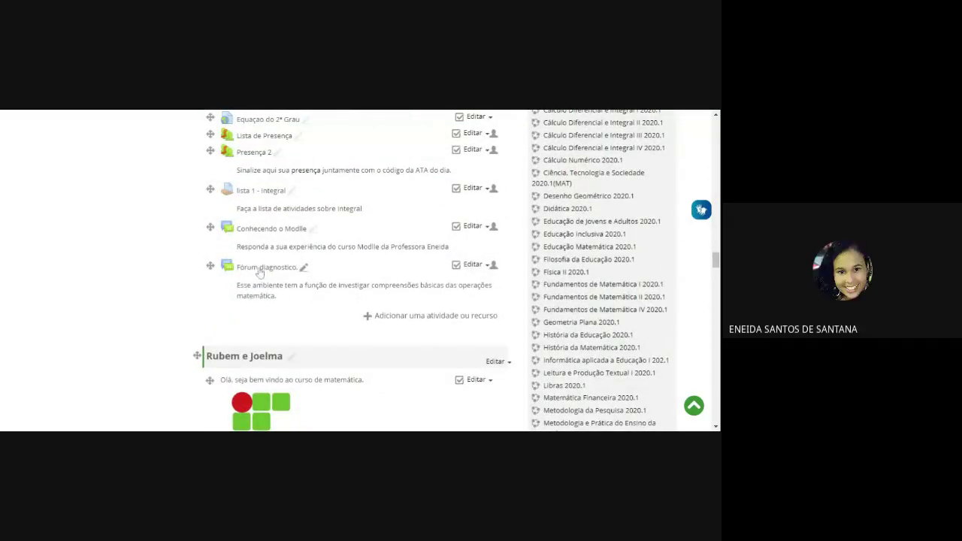
{"action": "left_click", "coordinate": [258, 231]}
{"action": "scroll", "coordinate": [487, 364], "scroll_direction": "down", "scroll_amount": 2}
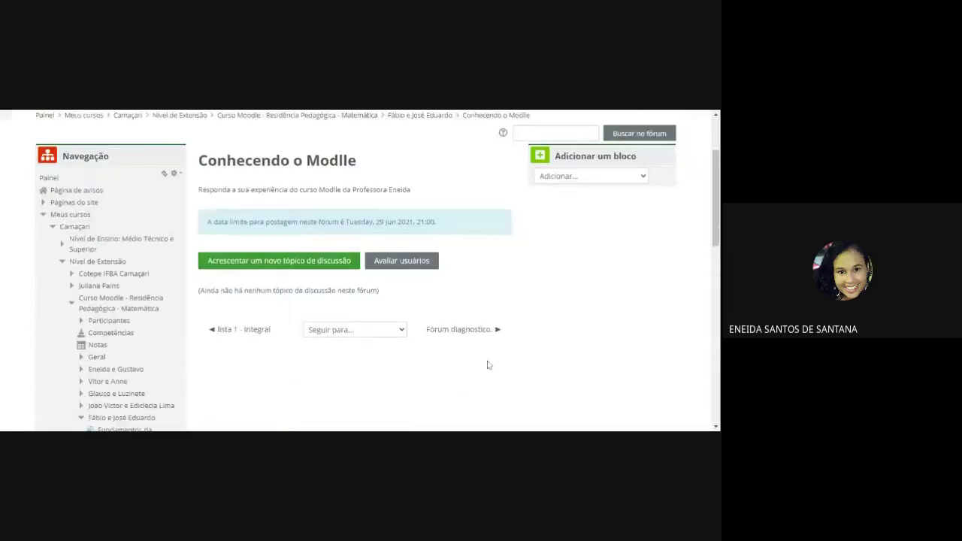
{"action": "scroll", "coordinate": [488, 363], "scroll_direction": "up", "scroll_amount": 2}
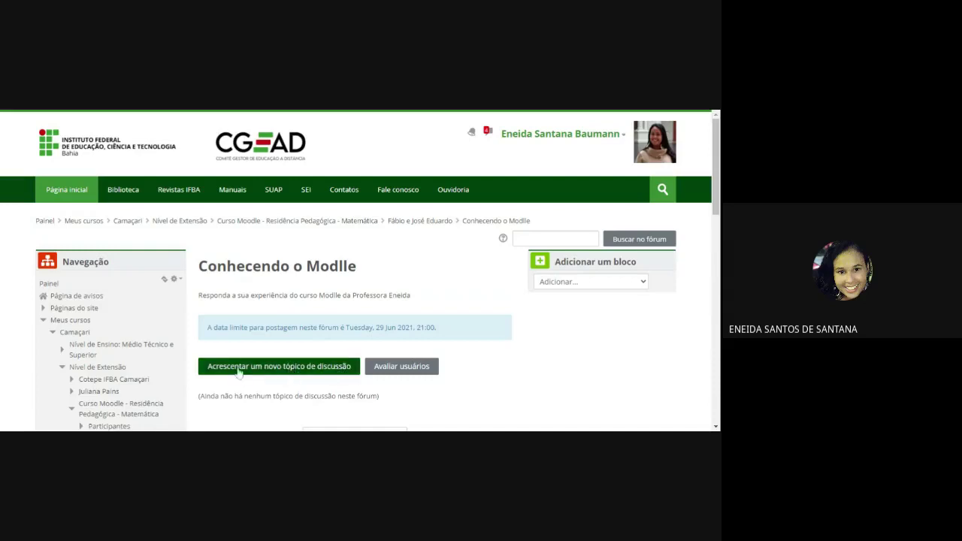
{"action": "scroll", "coordinate": [327, 383], "scroll_direction": "down", "scroll_amount": 2}
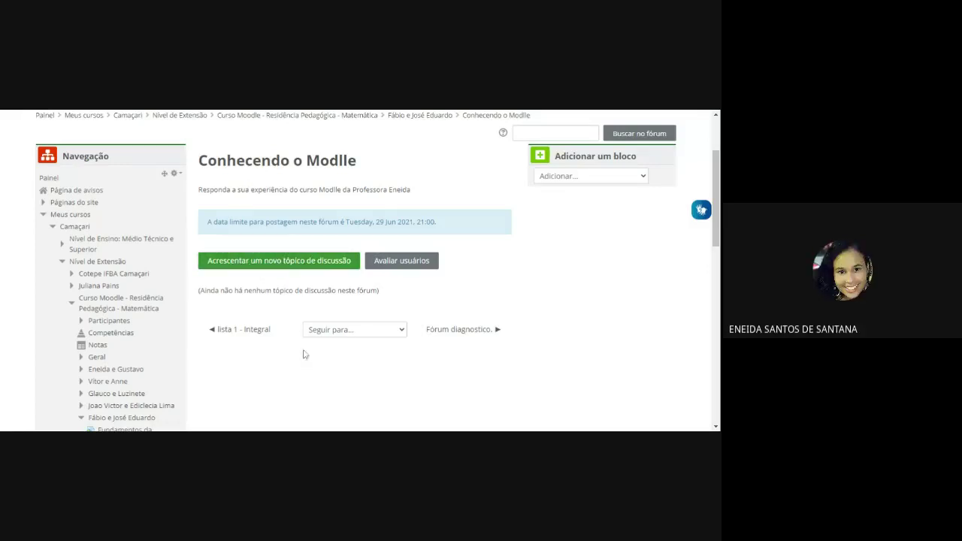
{"action": "left_click", "coordinate": [310, 261]}
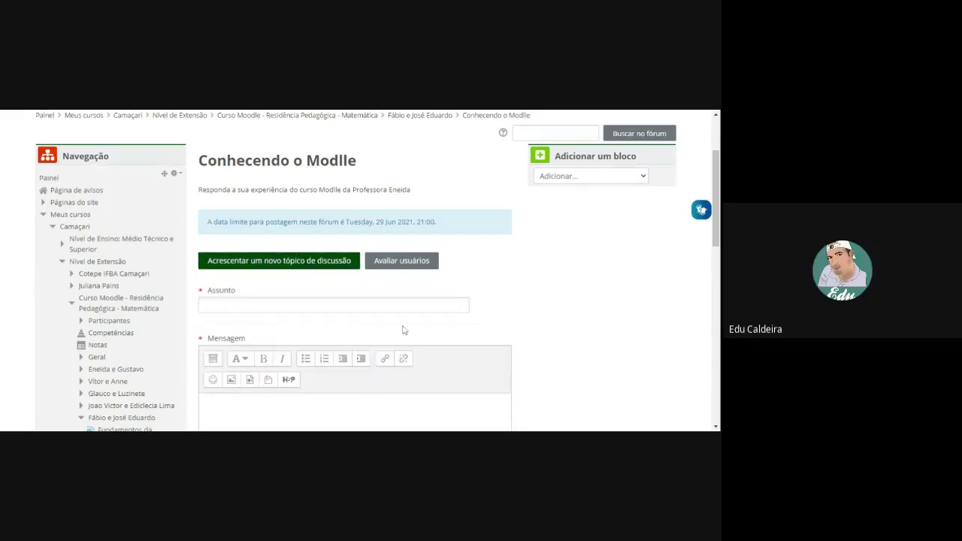
{"action": "scroll", "coordinate": [226, 188], "scroll_direction": "up", "scroll_amount": 1}
{"action": "left_click_drag", "start_coordinate": [208, 213], "coordinate": [412, 173]}
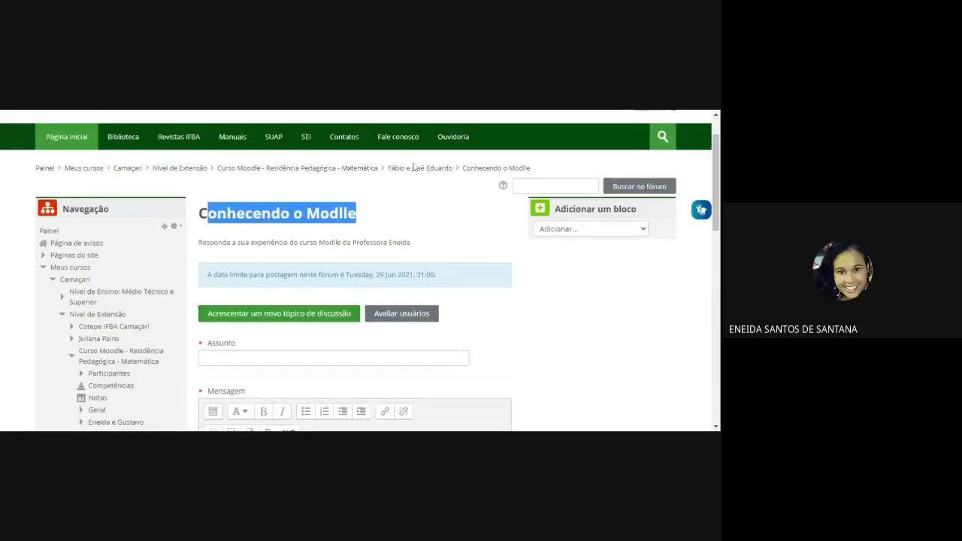
Return to the course page, open the "Fórum diagnostico." forum listed after "Conhecendo o Modlle", and view its discussion topics.
{"action": "left_click", "coordinate": [412, 171]}
{"action": "left_click", "coordinate": [411, 171]}
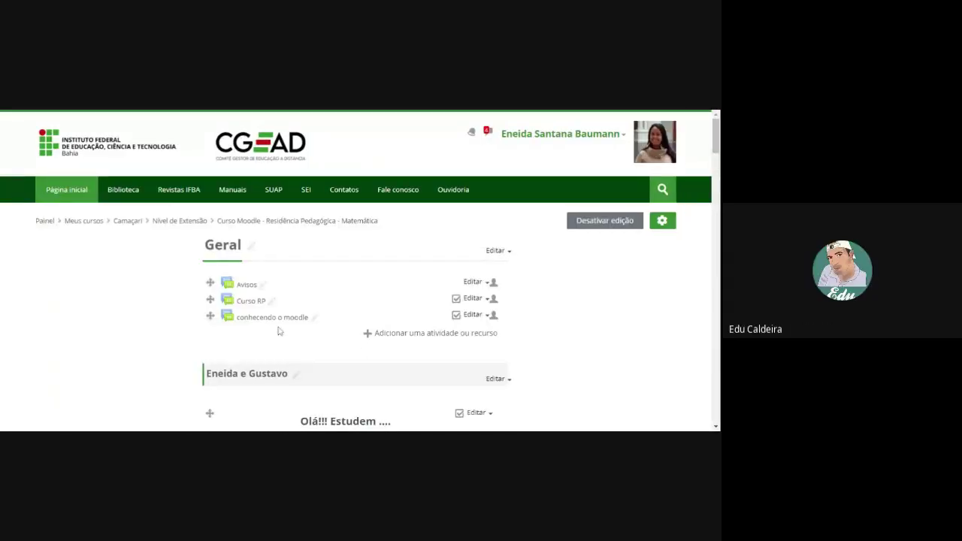
{"action": "scroll", "coordinate": [342, 343], "scroll_direction": "down", "scroll_amount": 15}
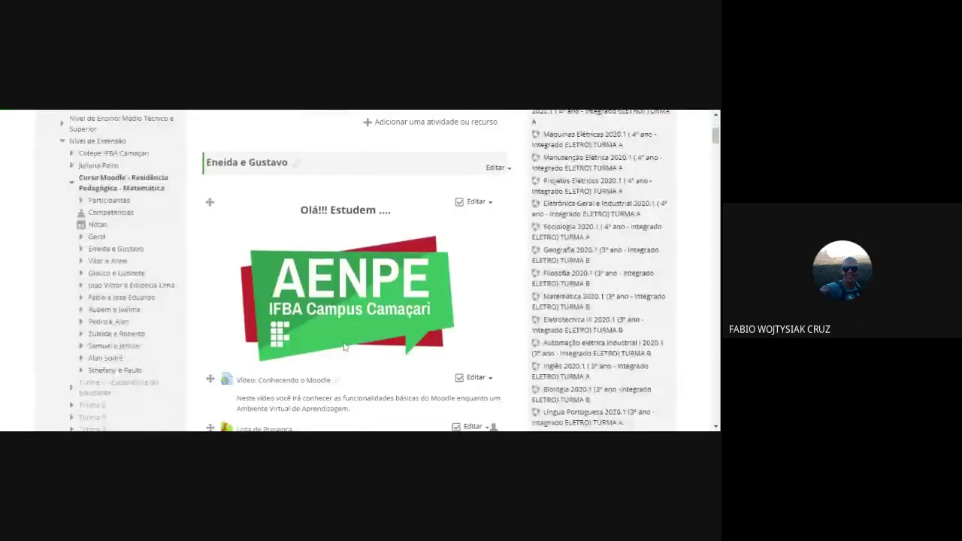
{"action": "scroll", "coordinate": [354, 351], "scroll_direction": "down", "scroll_amount": 15}
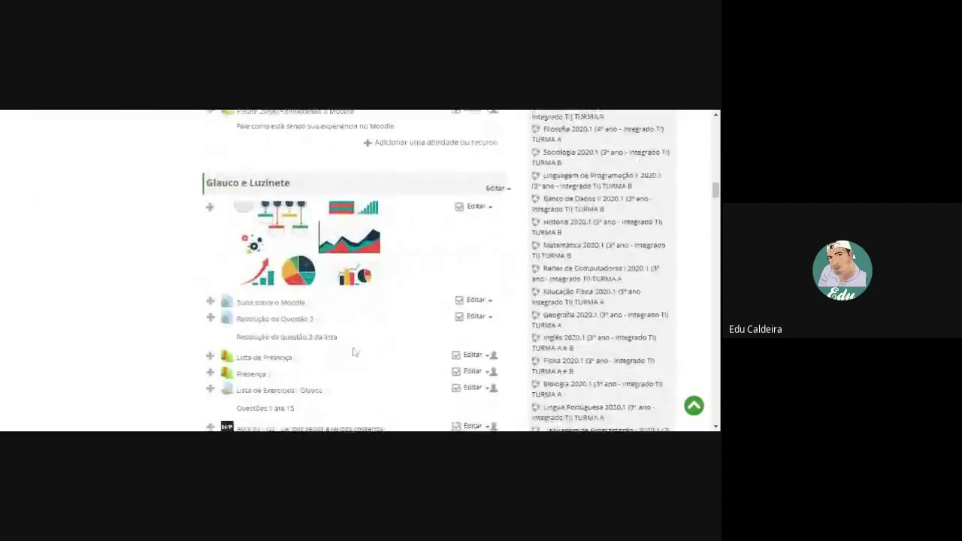
{"action": "scroll", "coordinate": [354, 356], "scroll_direction": "down", "scroll_amount": 15}
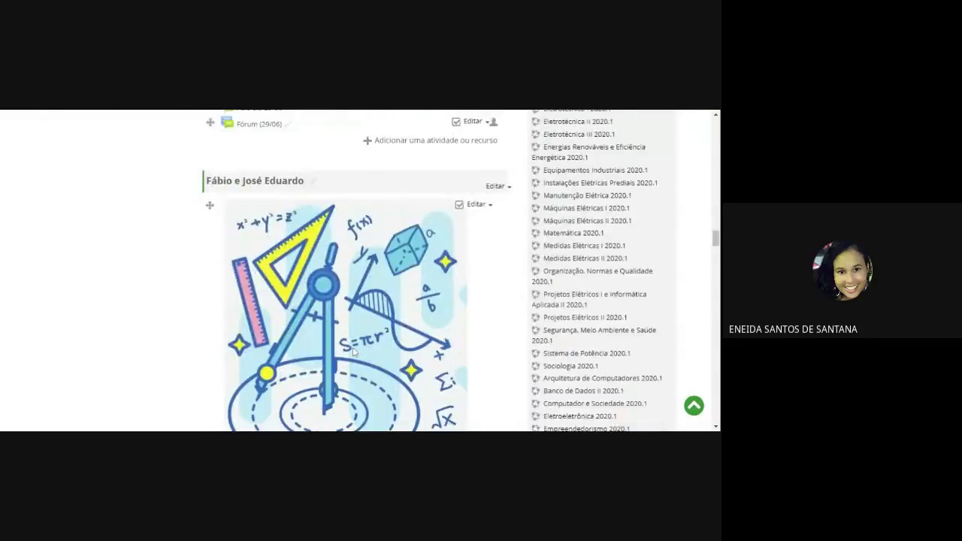
{"action": "scroll", "coordinate": [353, 351], "scroll_direction": "down", "scroll_amount": 15}
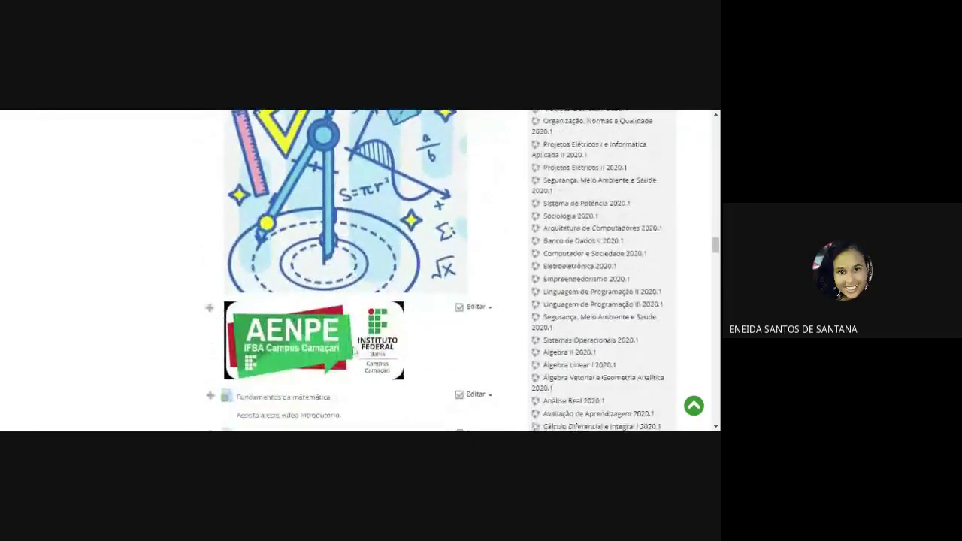
{"action": "scroll", "coordinate": [352, 351], "scroll_direction": "down", "scroll_amount": 1}
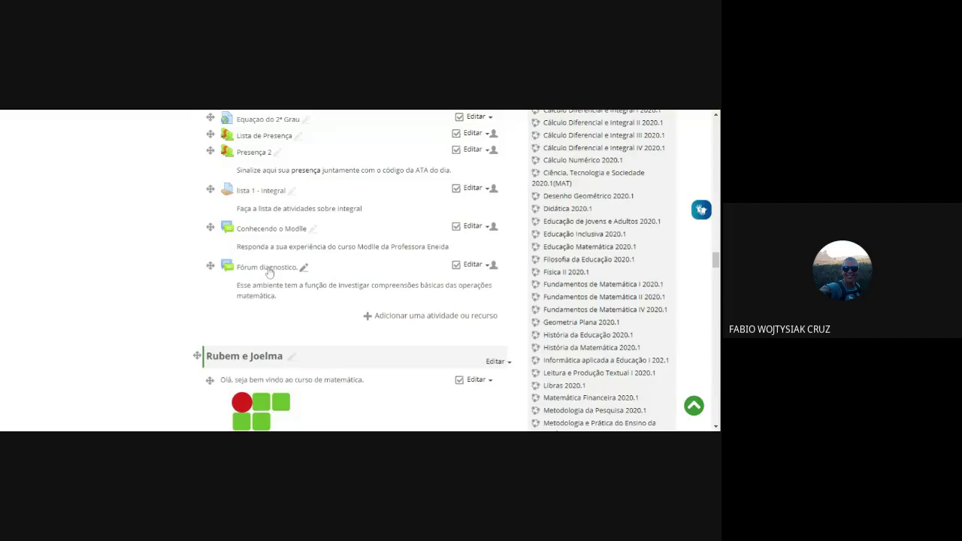
{"action": "left_click", "coordinate": [267, 267]}
{"action": "scroll", "coordinate": [413, 290], "scroll_direction": "down", "scroll_amount": 4}
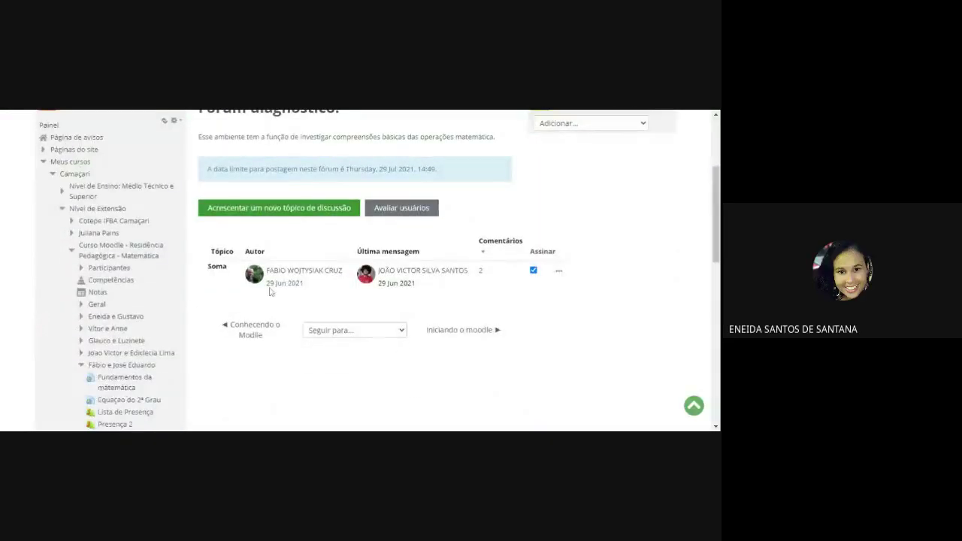
Open the discussion "Soma", read its messages, and post the reply "Será 4?" to the opening message.
{"action": "left_click", "coordinate": [218, 268]}
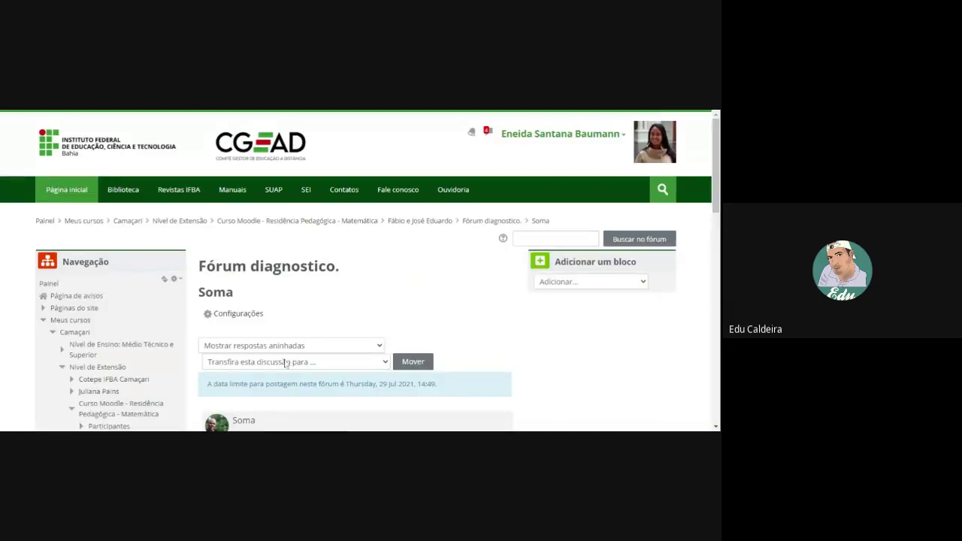
{"action": "scroll", "coordinate": [285, 363], "scroll_direction": "down", "scroll_amount": 4}
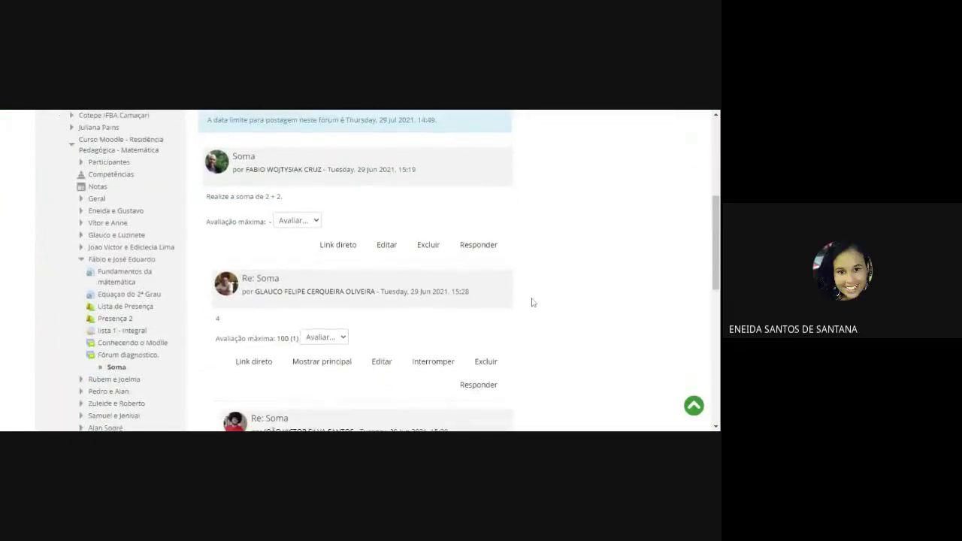
{"action": "scroll", "coordinate": [532, 302], "scroll_direction": "down", "scroll_amount": 2}
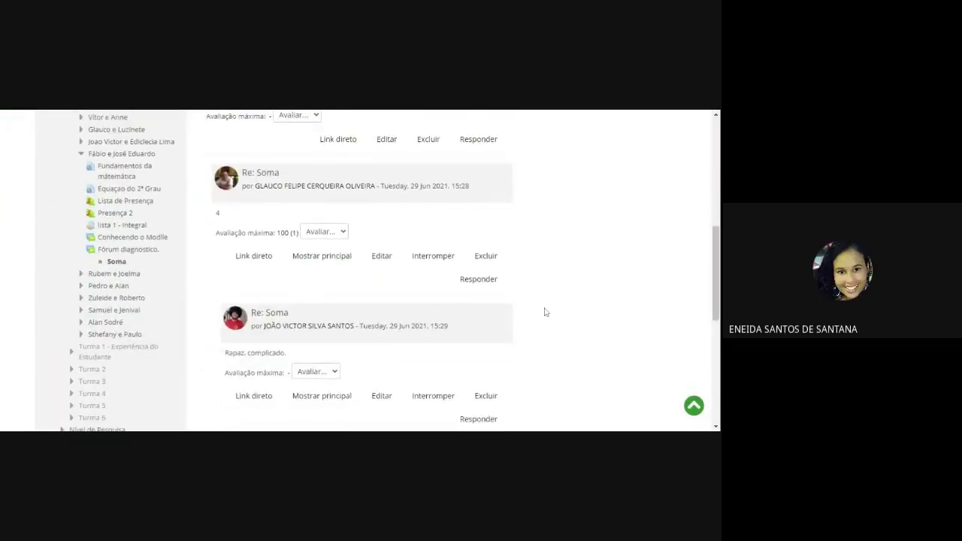
{"action": "scroll", "coordinate": [546, 310], "scroll_direction": "up", "scroll_amount": 2}
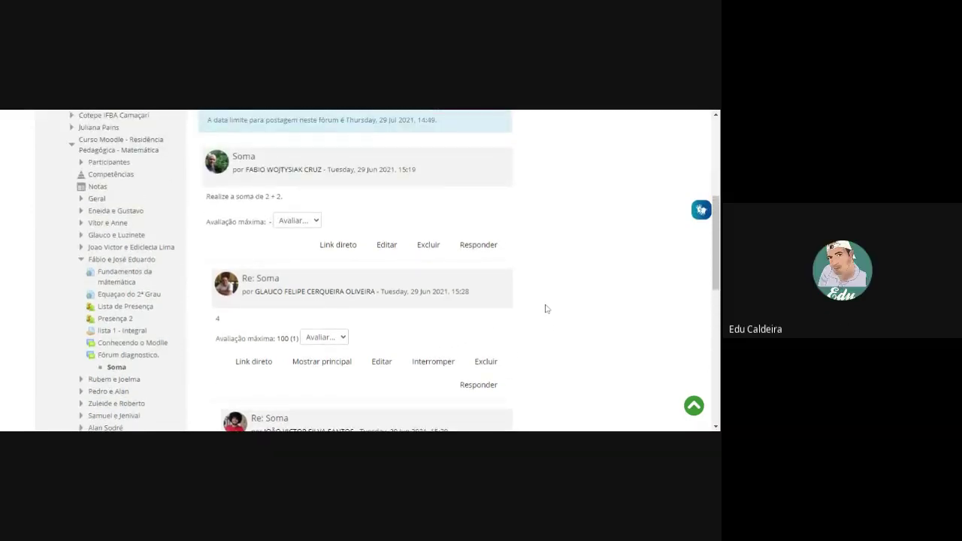
{"action": "left_click", "coordinate": [476, 245]}
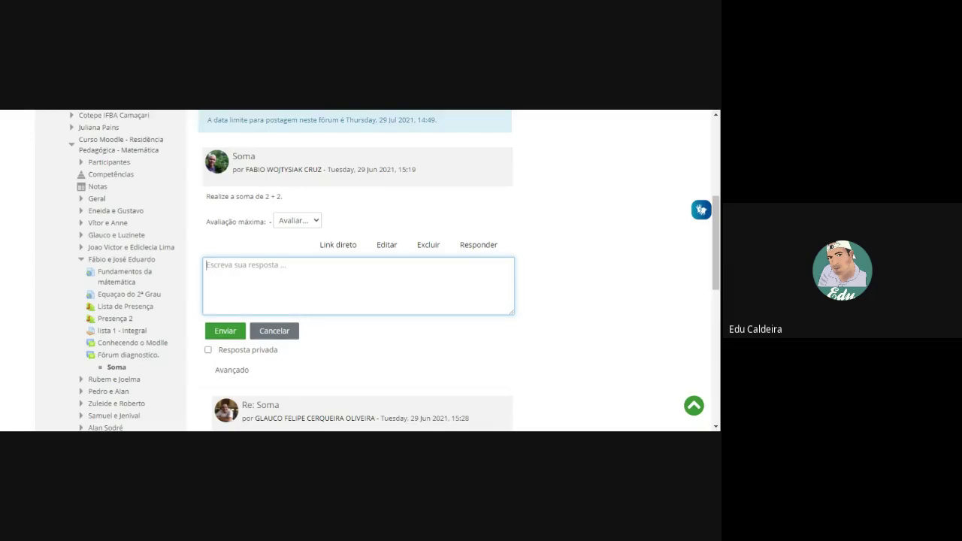
{"action": "type", "text": "Se"}
{"action": "left_click", "coordinate": [225, 331]}
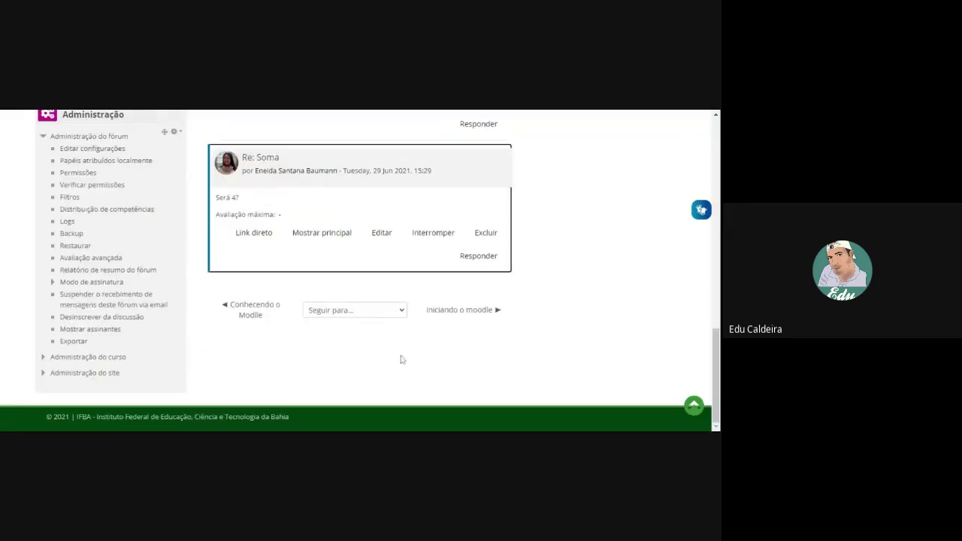
Post the reply "Concordo" to the message "Rapaz, complicado." in the Soma discussion.
{"action": "scroll", "coordinate": [404, 354], "scroll_direction": "up", "scroll_amount": 2}
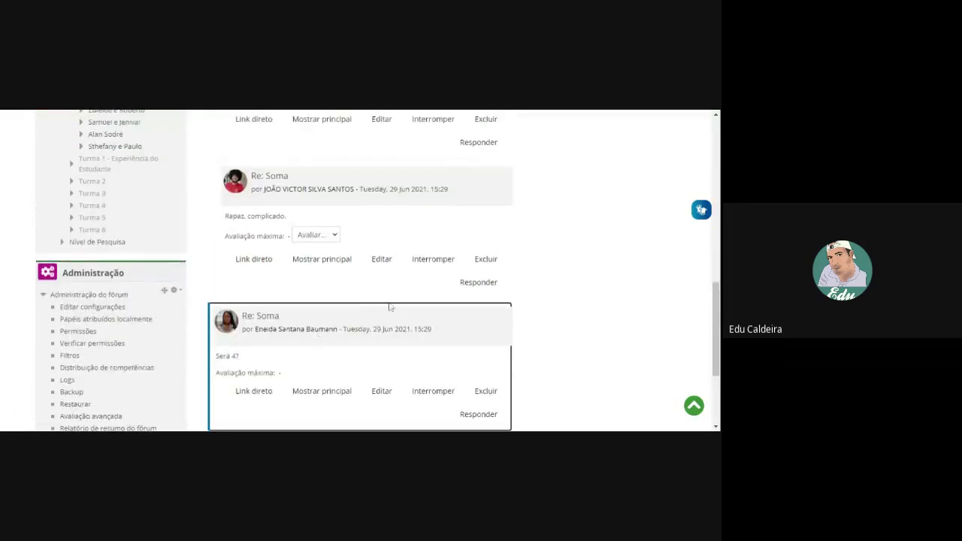
{"action": "left_click", "coordinate": [476, 284]}
{"action": "type", "text": "Concordo"}
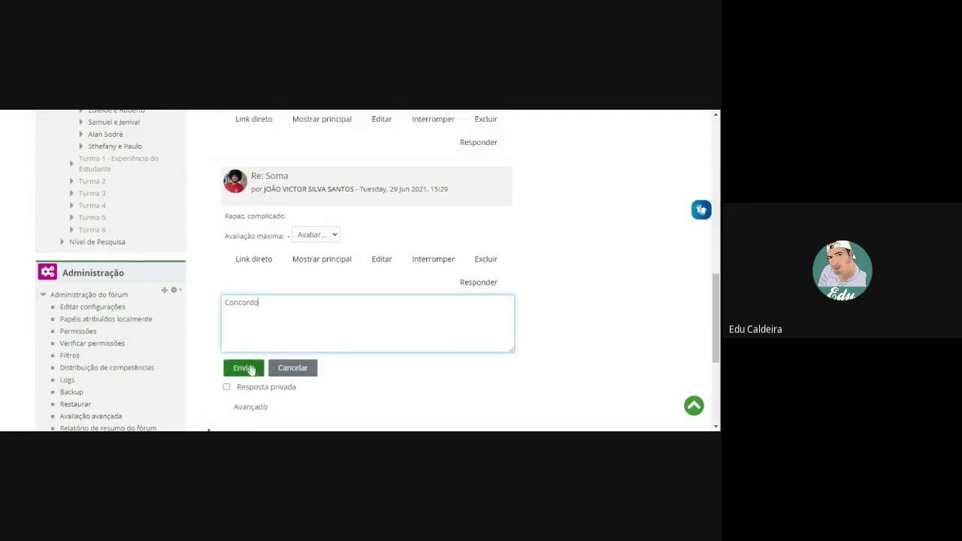
{"action": "left_click", "coordinate": [243, 368]}
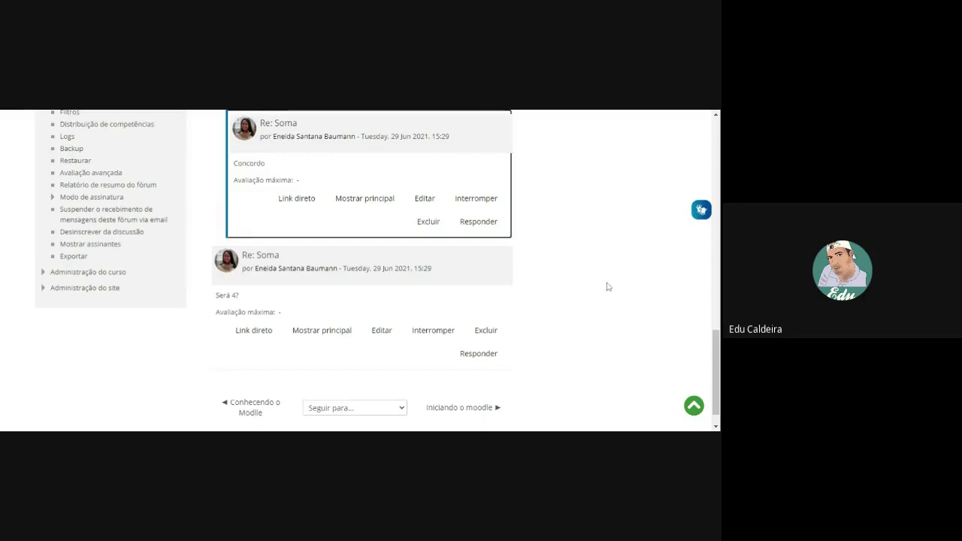
Return to the course page and open the "Fórum tira dúvidas." forum listed above "Álgebra linear".
{"action": "scroll", "coordinate": [353, 322], "scroll_direction": "up", "scroll_amount": 1}
{"action": "scroll", "coordinate": [351, 321], "scroll_direction": "up", "scroll_amount": 12}
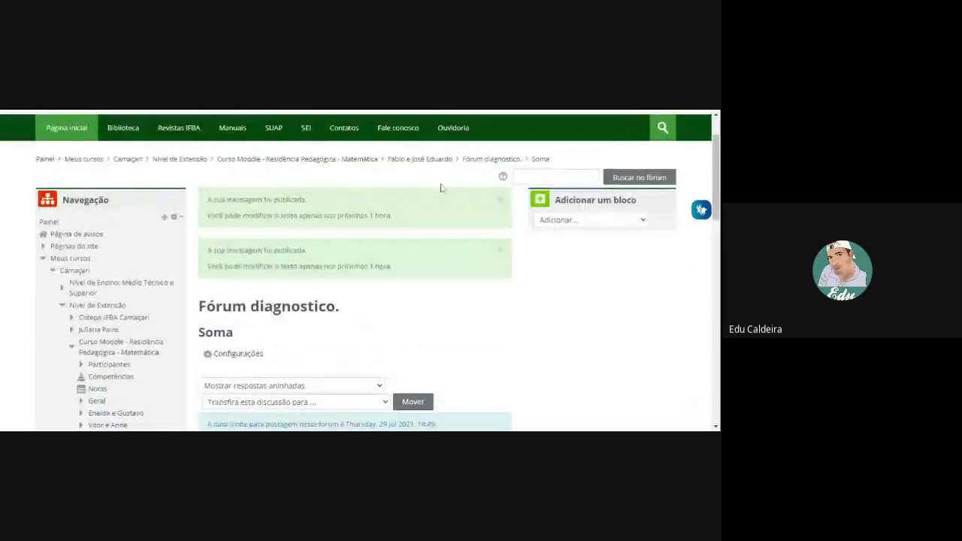
{"action": "left_click", "coordinate": [358, 161]}
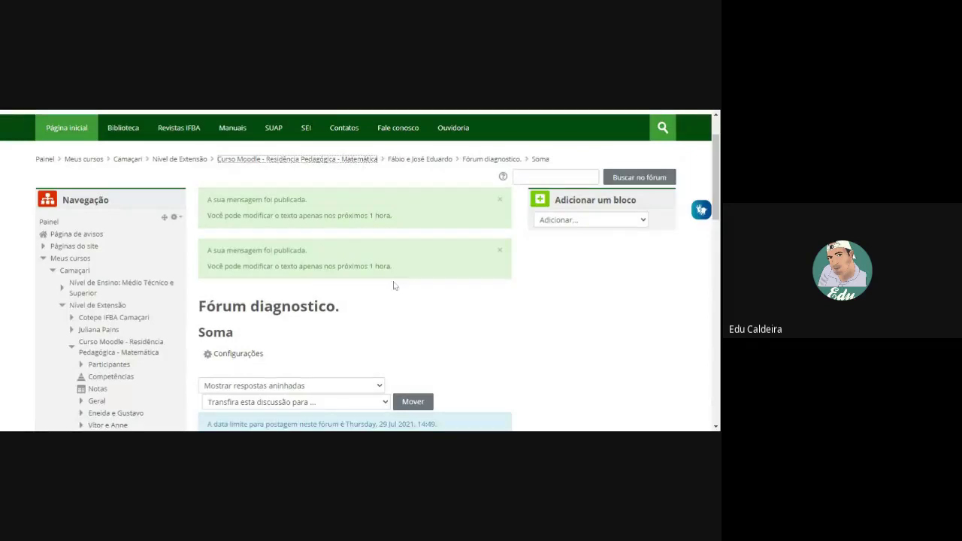
{"action": "scroll", "coordinate": [315, 377], "scroll_direction": "down", "scroll_amount": 10}
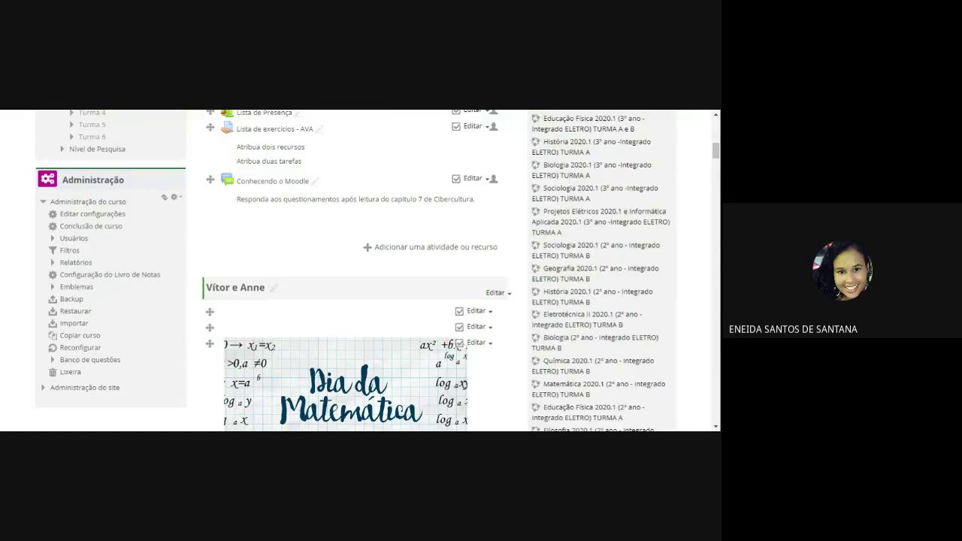
{"action": "scroll", "coordinate": [361, 271], "scroll_direction": "down", "scroll_amount": 10}
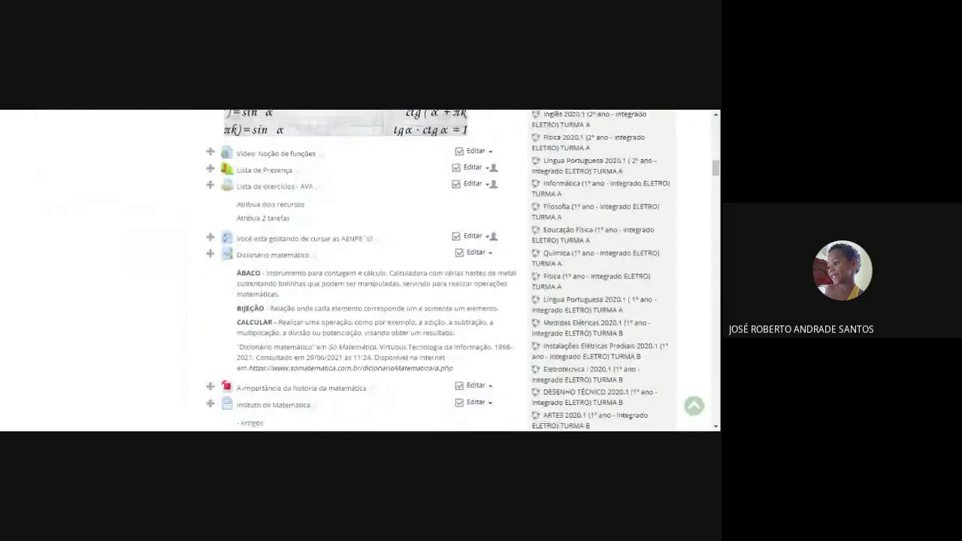
{"action": "scroll", "coordinate": [415, 311], "scroll_direction": "down", "scroll_amount": 10}
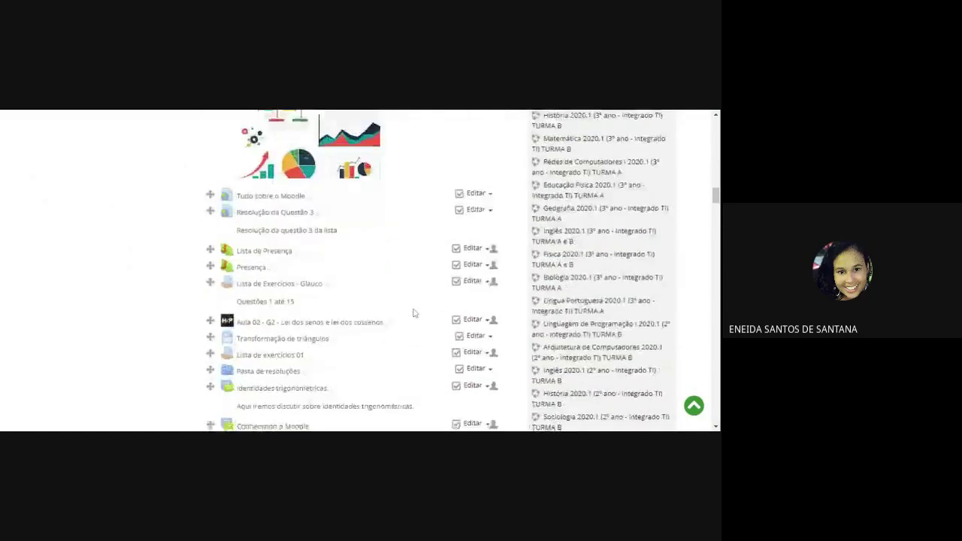
{"action": "scroll", "coordinate": [414, 311], "scroll_direction": "down", "scroll_amount": 10}
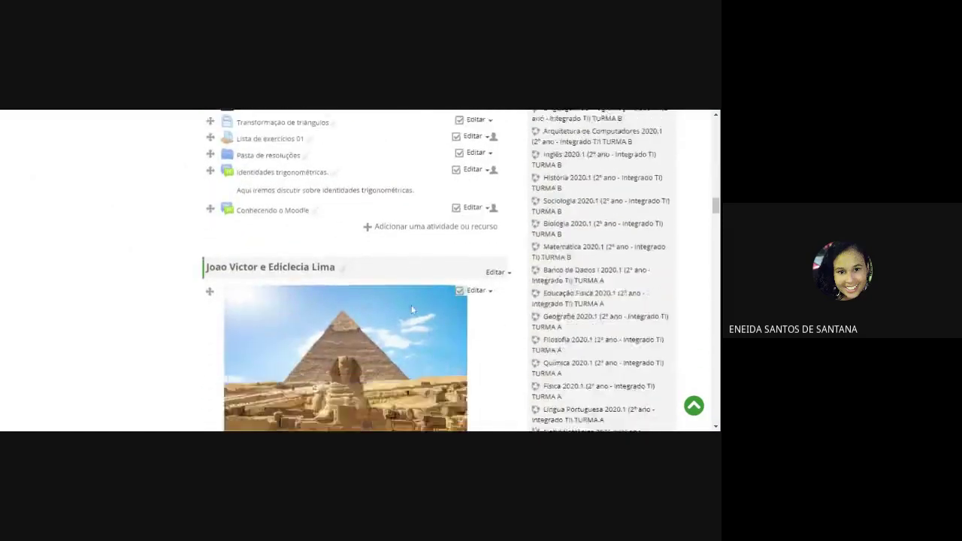
{"action": "scroll", "coordinate": [412, 309], "scroll_direction": "down", "scroll_amount": 10}
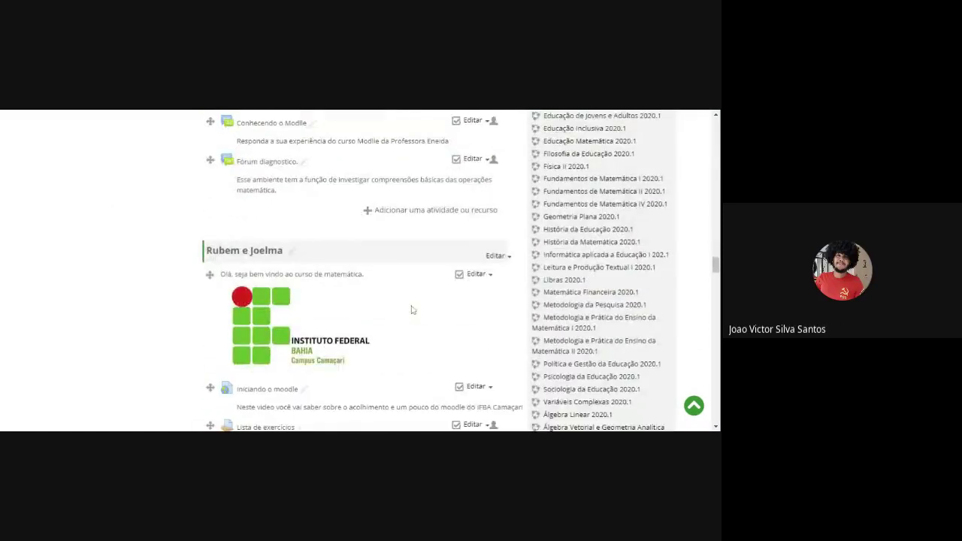
{"action": "scroll", "coordinate": [412, 308], "scroll_direction": "down", "scroll_amount": 3}
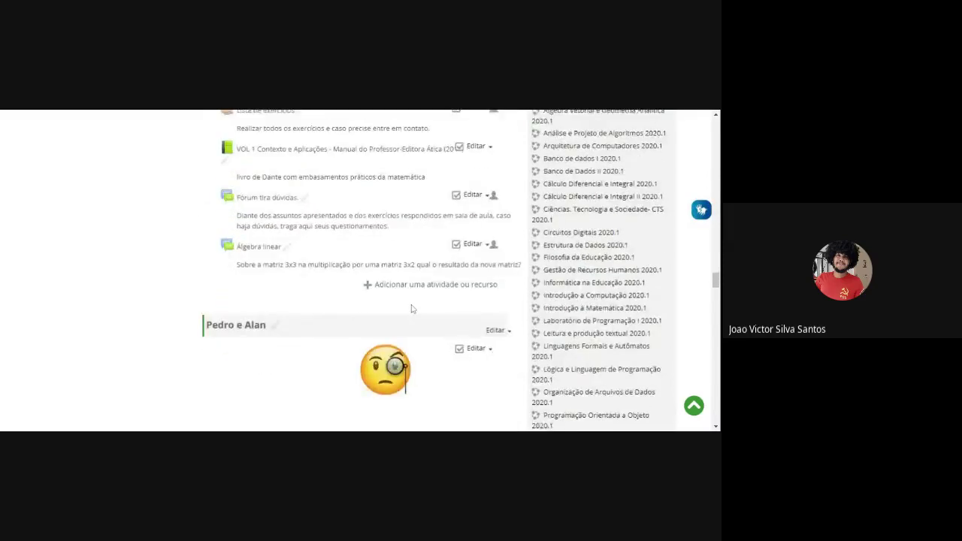
{"action": "scroll", "coordinate": [385, 308], "scroll_direction": "up", "scroll_amount": 1}
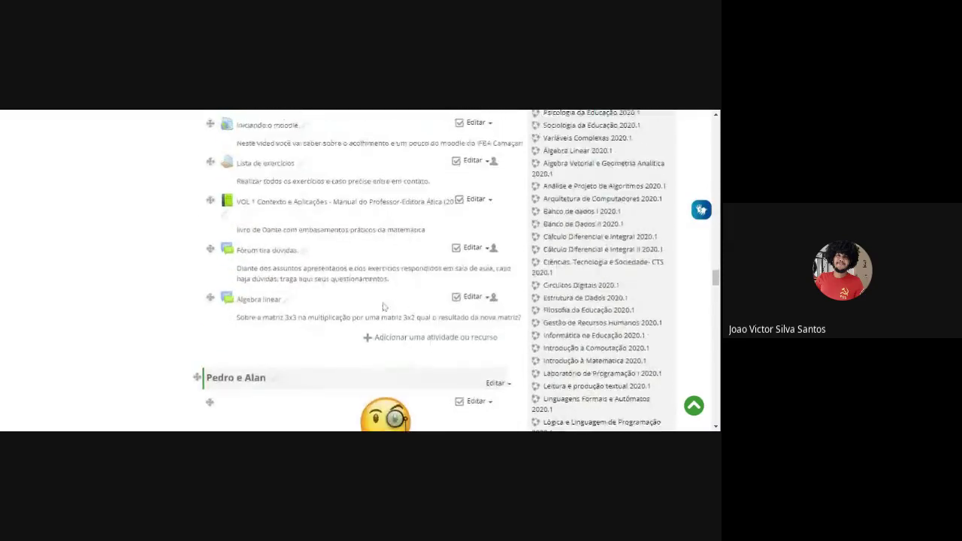
{"action": "left_click", "coordinate": [267, 251]}
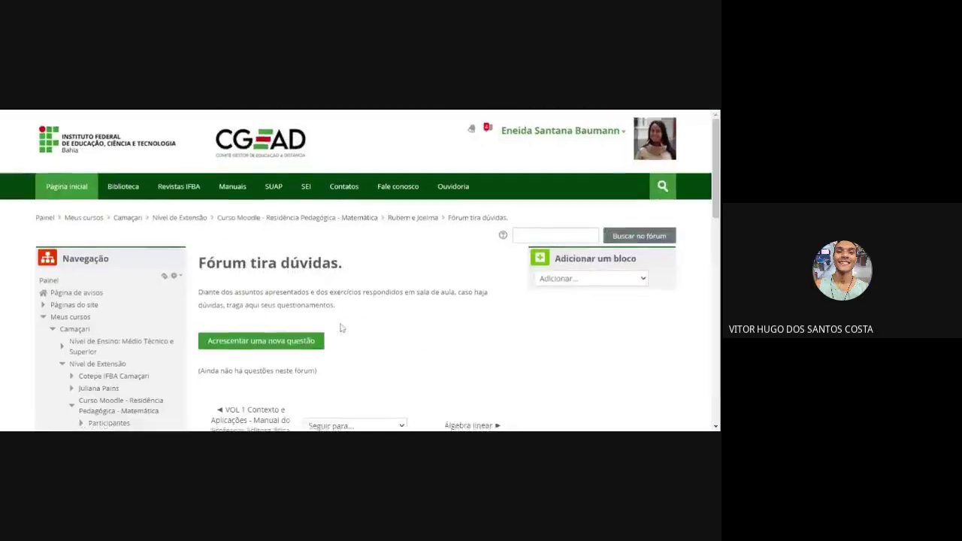
Examine the title and description of the "Fórum tira dúvidas." forum and check it for posted questions.
{"action": "scroll", "coordinate": [340, 328], "scroll_direction": "down", "scroll_amount": 2}
{"action": "scroll", "coordinate": [342, 283], "scroll_direction": "up", "scroll_amount": 1}
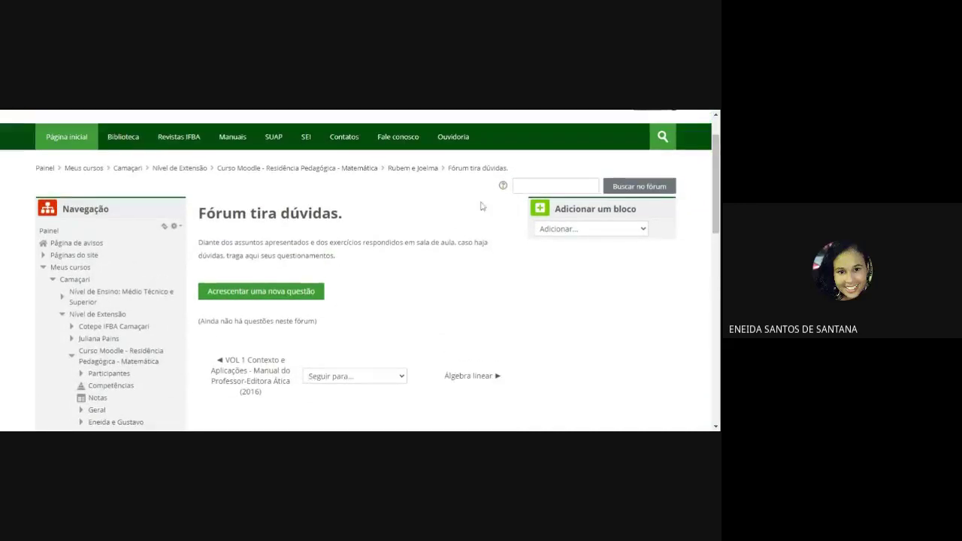
{"action": "left_click_drag", "start_coordinate": [199, 214], "coordinate": [352, 217]}
{"action": "left_click_drag", "start_coordinate": [208, 243], "coordinate": [369, 261]}
{"action": "left_click", "coordinate": [337, 257]}
{"action": "triple_click", "coordinate": [373, 262]}
{"action": "left_click", "coordinate": [385, 263]}
{"action": "left_click_drag", "start_coordinate": [199, 242], "coordinate": [342, 260]}
{"action": "left_click", "coordinate": [264, 270]}
{"action": "left_click_drag", "start_coordinate": [198, 243], "coordinate": [340, 262]}
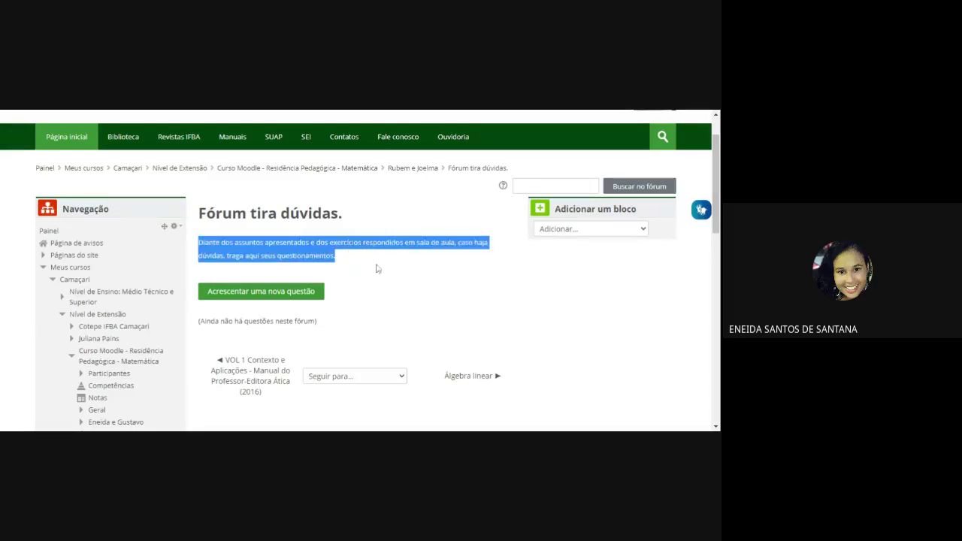
{"action": "left_click", "coordinate": [360, 278]}
{"action": "left_click_drag", "start_coordinate": [380, 264], "coordinate": [339, 256]}
{"action": "left_click", "coordinate": [349, 262]}
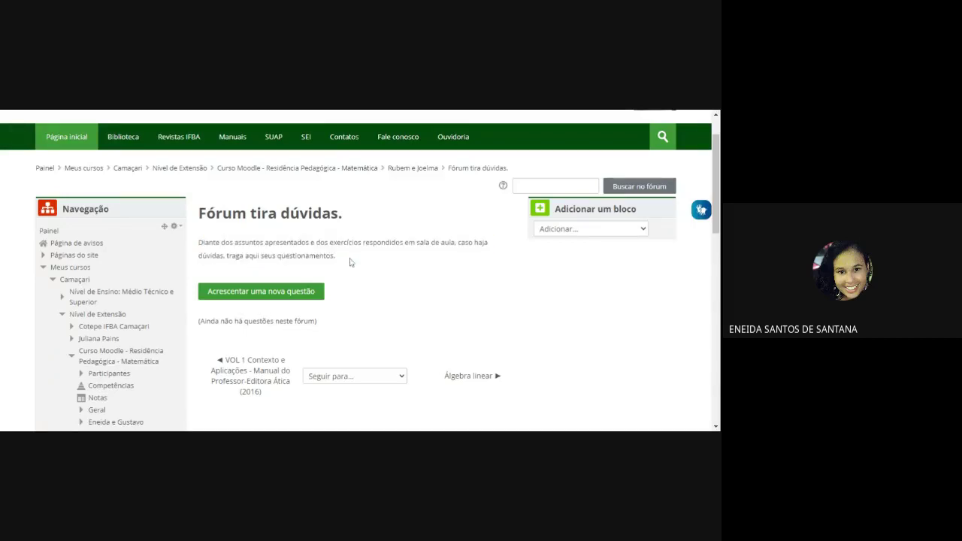
{"action": "left_click_drag", "start_coordinate": [249, 242], "coordinate": [358, 259]}
{"action": "left_click", "coordinate": [358, 260]}
{"action": "left_click_drag", "start_coordinate": [198, 214], "coordinate": [354, 217]}
Return to the course page, open the "Álgebra linear" forum, and open its discussion "O que você percebeu com essa questão?".
{"action": "left_click", "coordinate": [417, 169]}
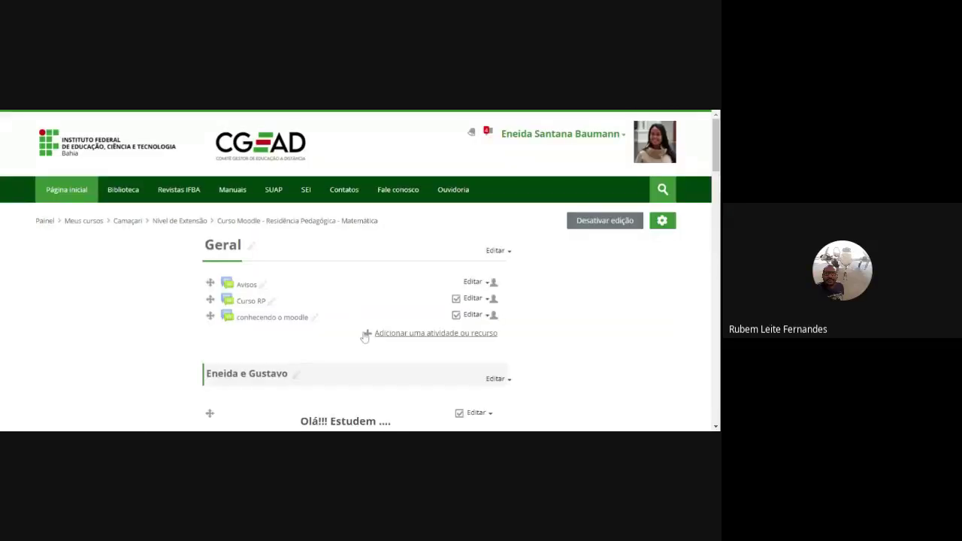
{"action": "scroll", "coordinate": [366, 338], "scroll_direction": "down", "scroll_amount": 10}
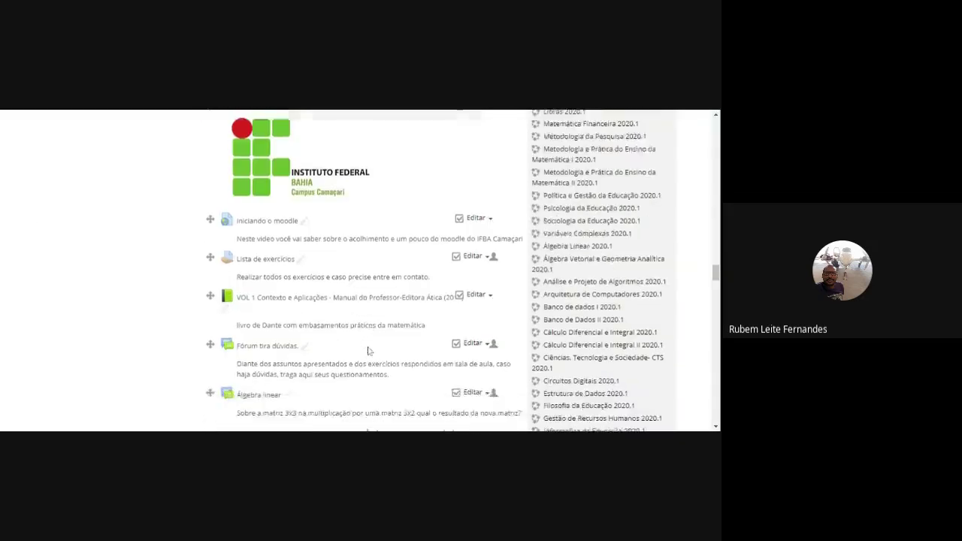
{"action": "scroll", "coordinate": [368, 350], "scroll_direction": "down", "scroll_amount": 3}
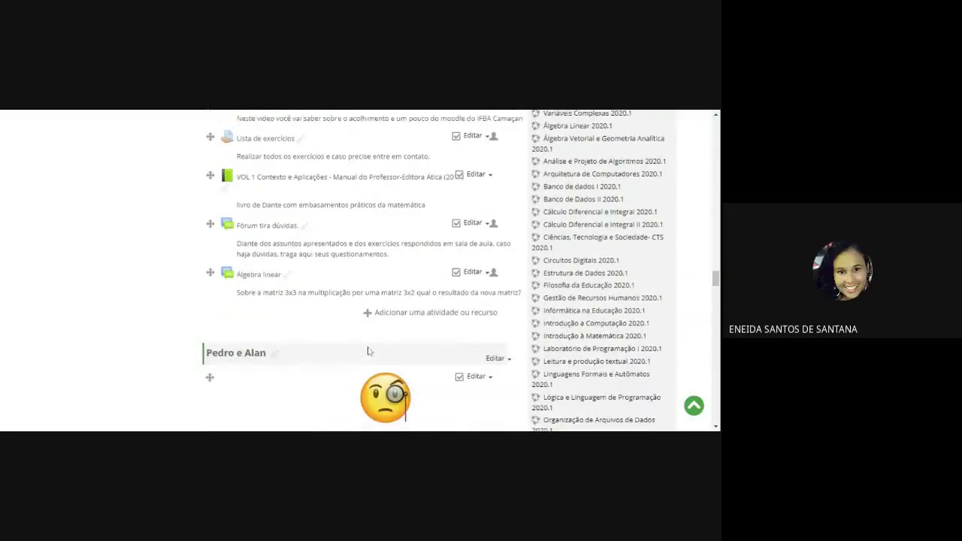
{"action": "left_click", "coordinate": [252, 280]}
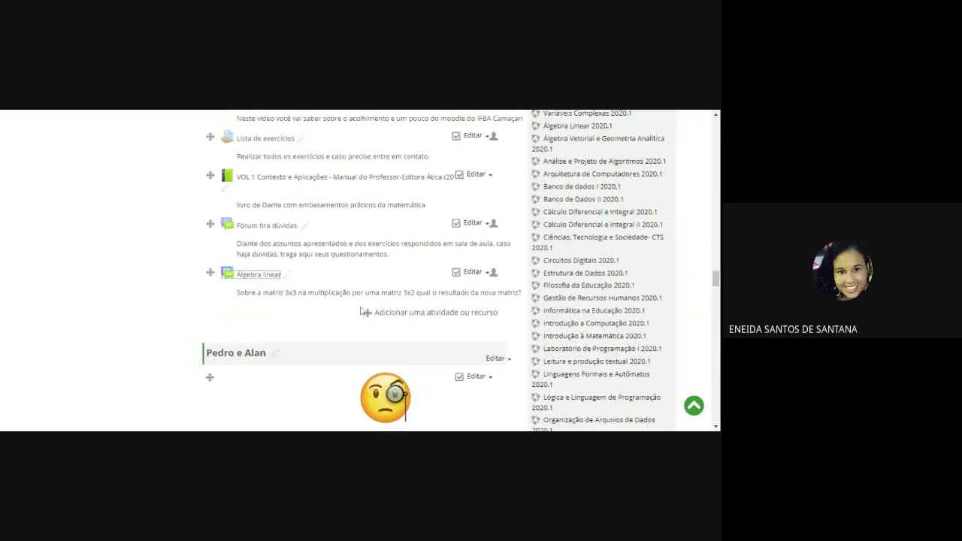
{"action": "scroll", "coordinate": [361, 310], "scroll_direction": "down", "scroll_amount": 2}
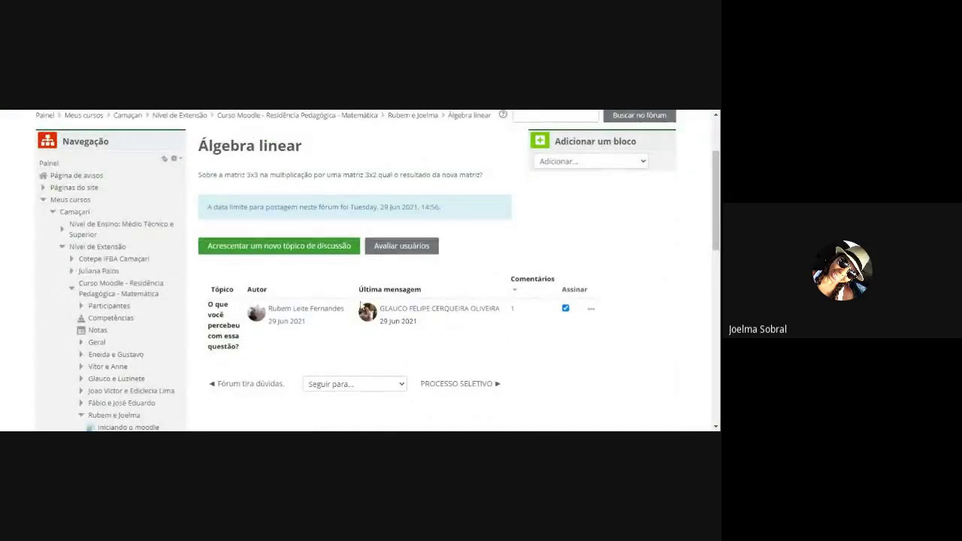
{"action": "left_click", "coordinate": [222, 321]}
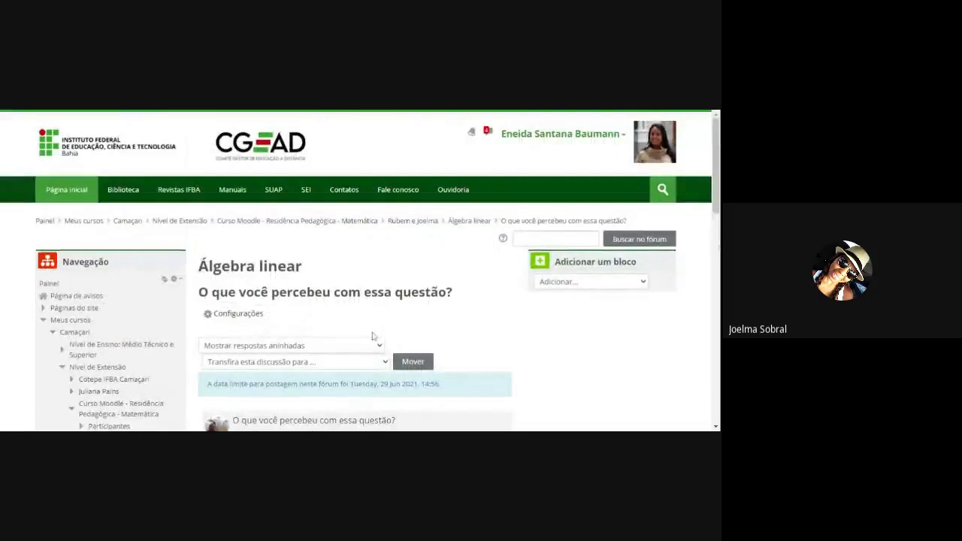
Post the reply "Não entendi nada! rsrsrrs" to the opening message of the "O que você percebeu com essa questão?" discussion.
{"action": "scroll", "coordinate": [380, 336], "scroll_direction": "down", "scroll_amount": 5}
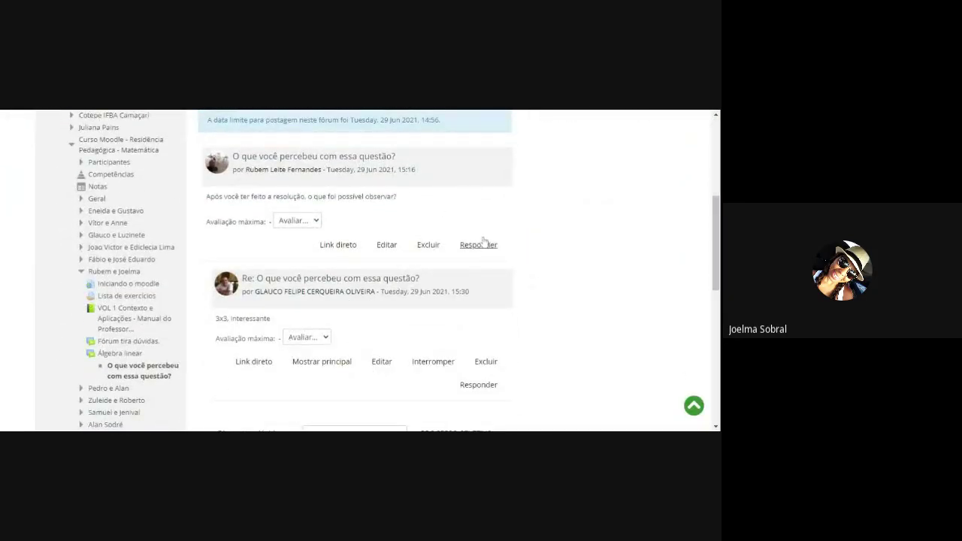
{"action": "scroll", "coordinate": [549, 270], "scroll_direction": "up", "scroll_amount": 4}
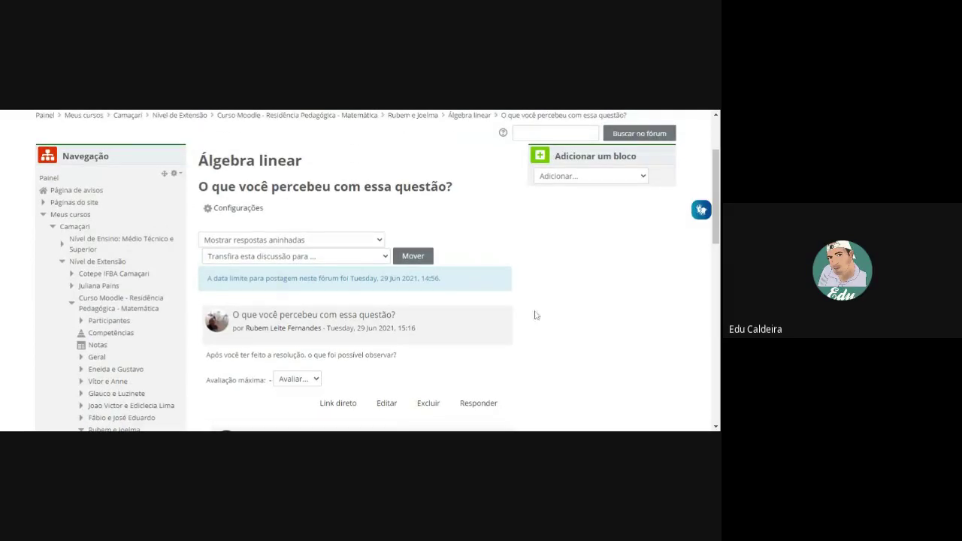
{"action": "left_click", "coordinate": [481, 406]}
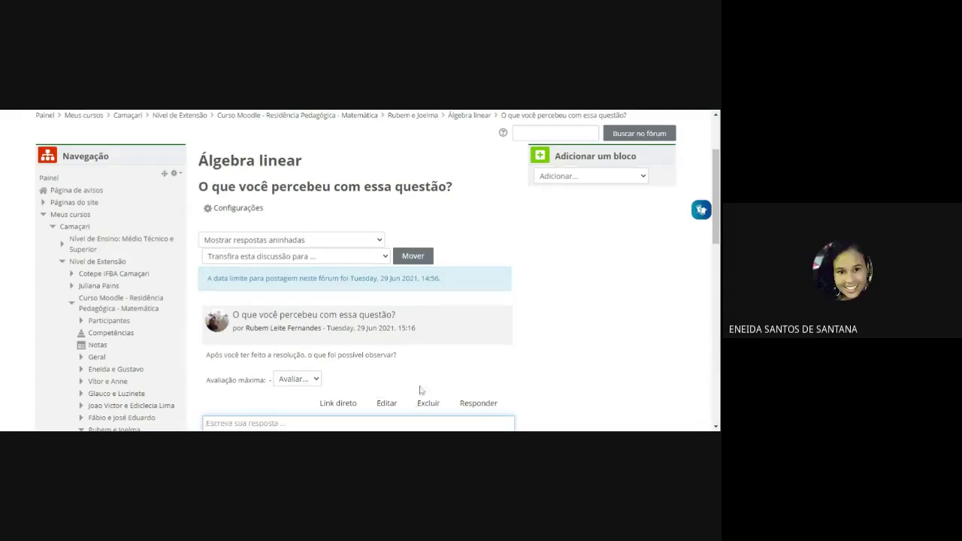
{"action": "scroll", "coordinate": [308, 346], "scroll_direction": "down", "scroll_amount": 2}
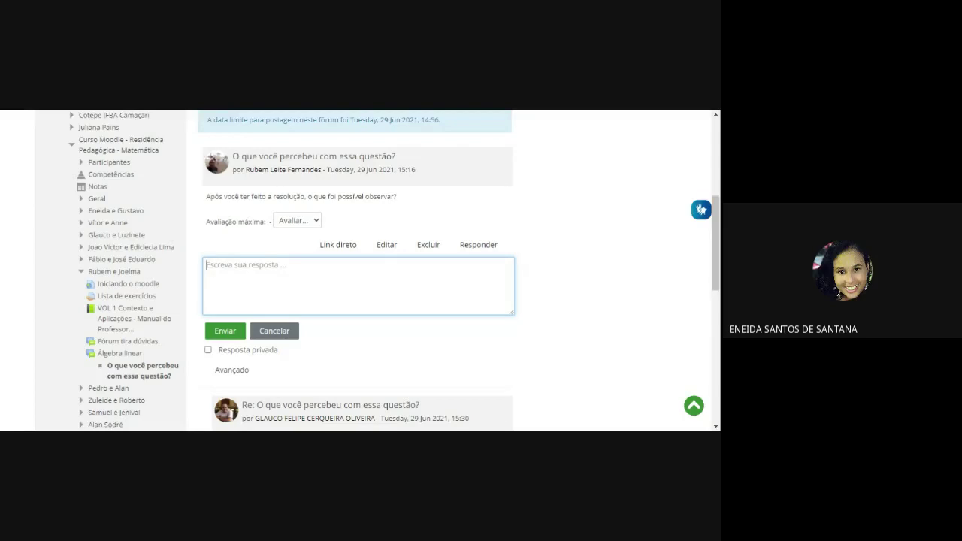
{"action": "scroll", "coordinate": [526, 335], "scroll_direction": "up", "scroll_amount": 3}
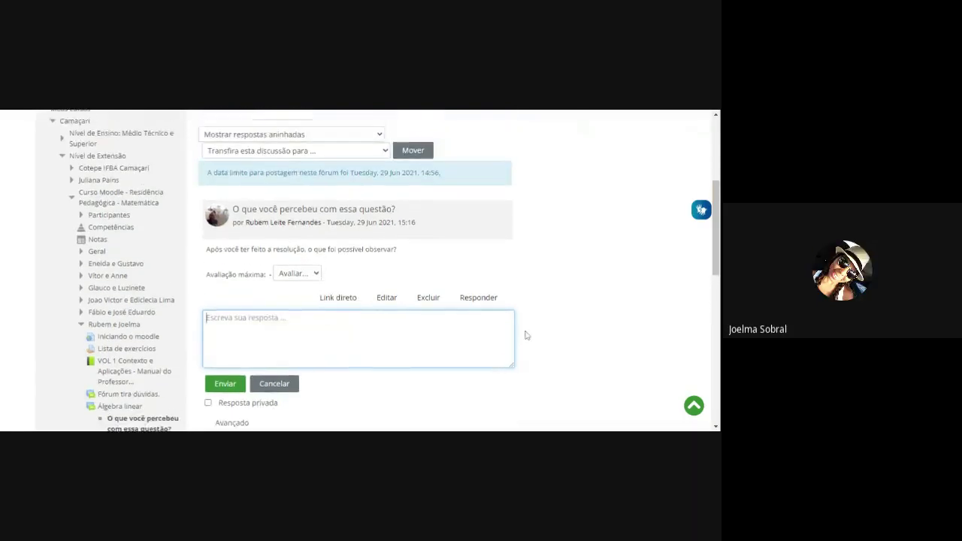
{"action": "scroll", "coordinate": [526, 336], "scroll_direction": "down", "scroll_amount": 2}
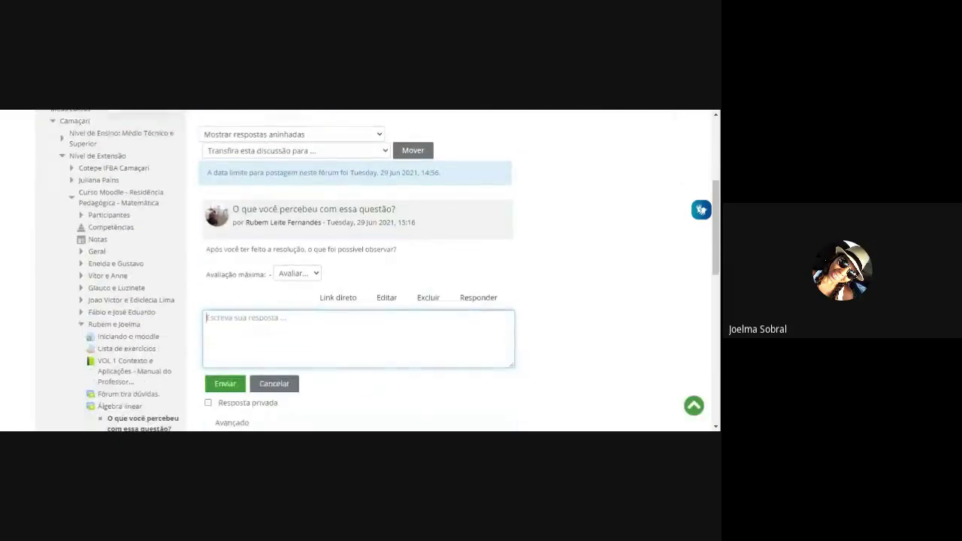
{"action": "type", "text": "Não t"}
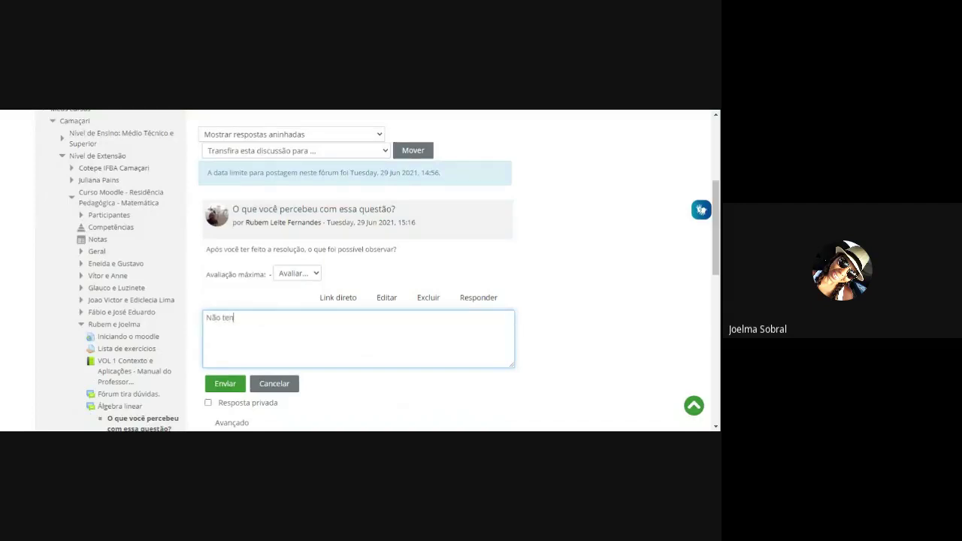
{"action": "type", "text": "ende"}
{"action": "type", "text": "i nada"}
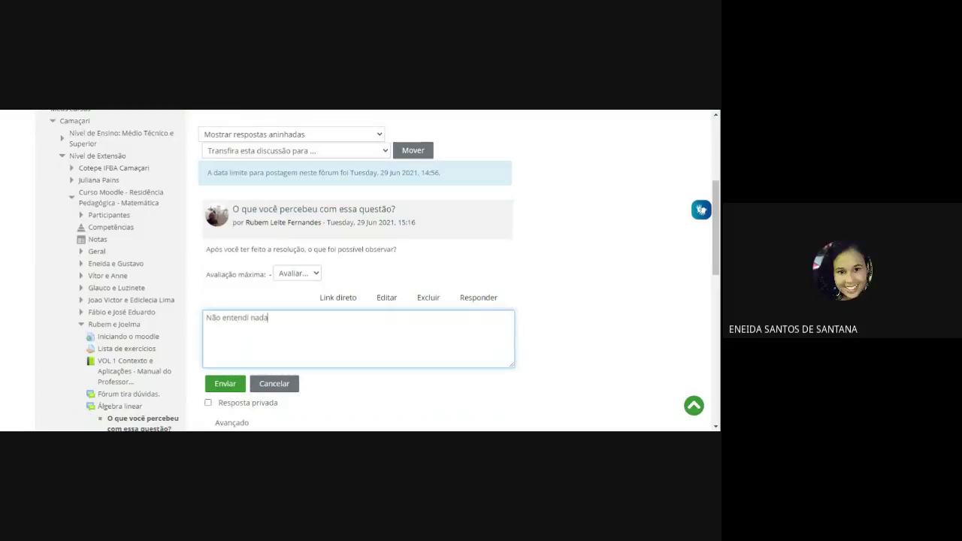
{"action": "type", "text": "! rsrsr"}
{"action": "type", "text": "rs"}
{"action": "left_click", "coordinate": [224, 383]}
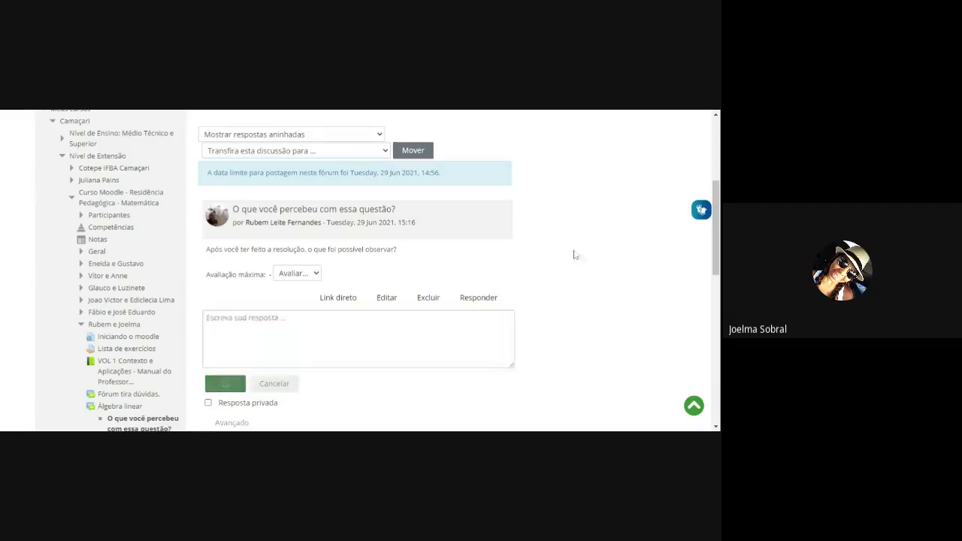
Return to the course page, open the "Conhecendo o Modlle" forum listed below "lista 1 - Integral", and open its "Conhecendo o Modlle" discussion.
{"action": "scroll", "coordinate": [365, 327], "scroll_direction": "up", "scroll_amount": 10}
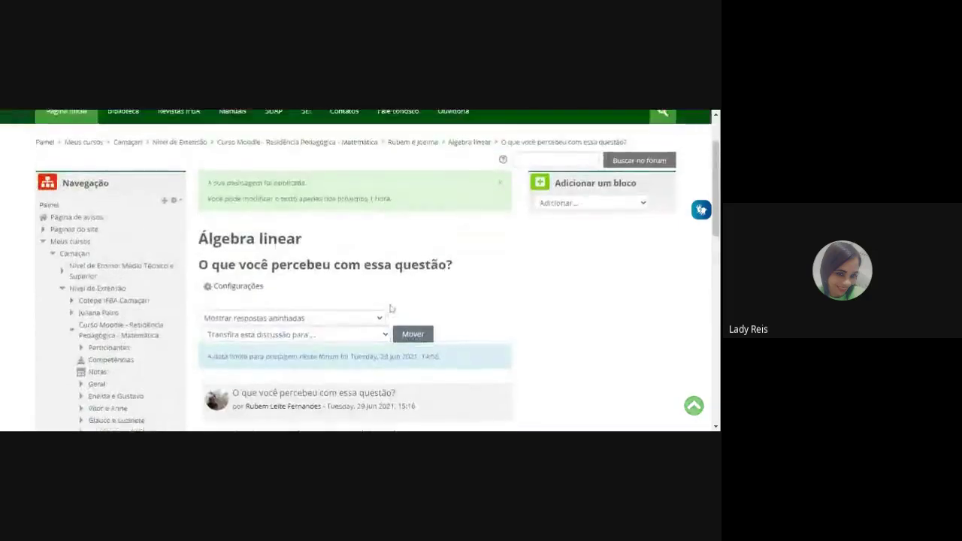
{"action": "left_click", "coordinate": [419, 221]}
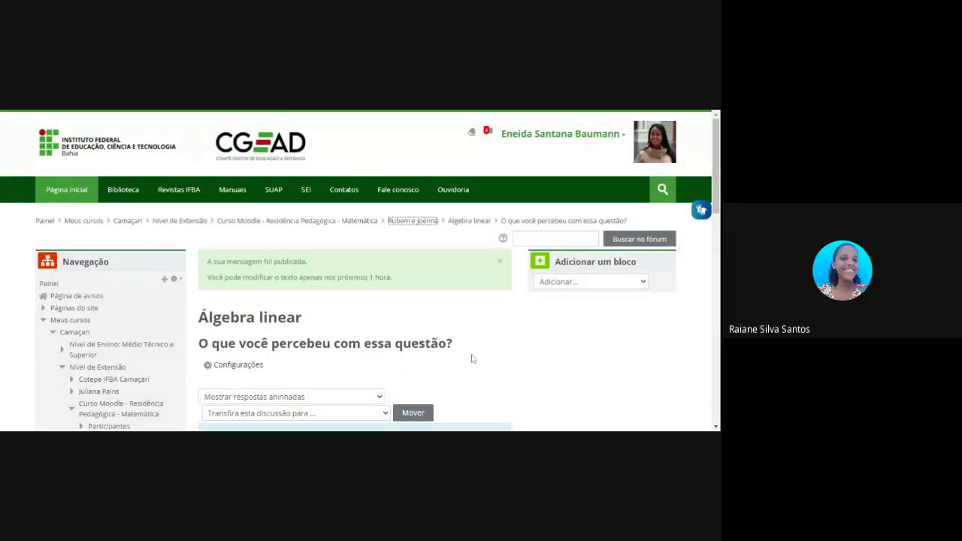
{"action": "scroll", "coordinate": [425, 349], "scroll_direction": "down", "scroll_amount": 10}
{"action": "scroll", "coordinate": [425, 347], "scroll_direction": "down", "scroll_amount": 5}
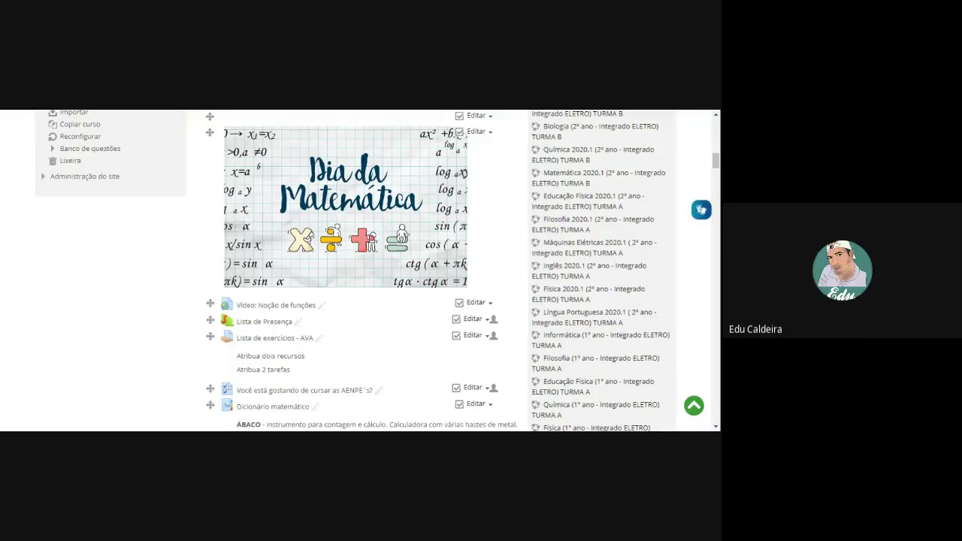
{"action": "scroll", "coordinate": [421, 345], "scroll_direction": "down", "scroll_amount": 3}
{"action": "scroll", "coordinate": [374, 336], "scroll_direction": "down", "scroll_amount": 3}
{"action": "scroll", "coordinate": [374, 336], "scroll_direction": "up", "scroll_amount": 2}
{"action": "scroll", "coordinate": [373, 336], "scroll_direction": "down", "scroll_amount": 1}
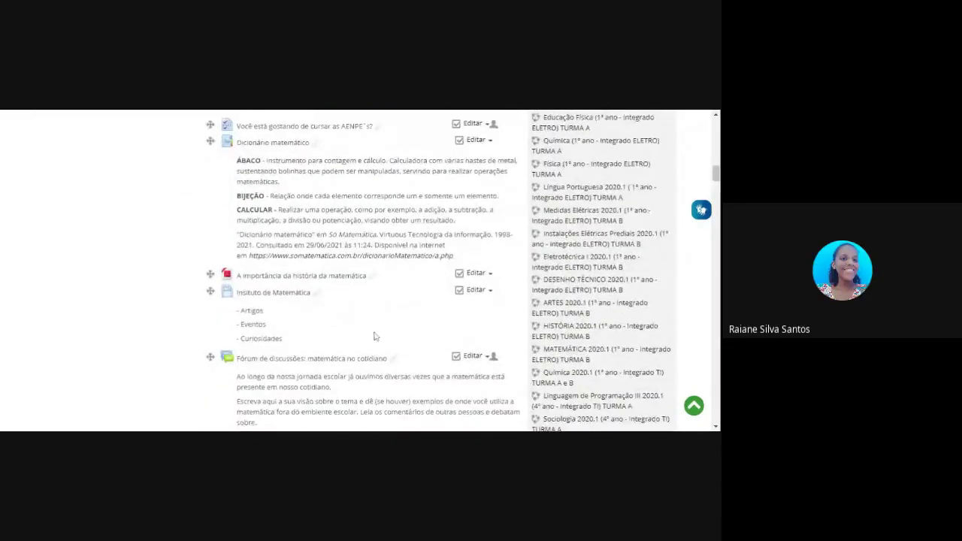
{"action": "scroll", "coordinate": [373, 336], "scroll_direction": "down", "scroll_amount": 8}
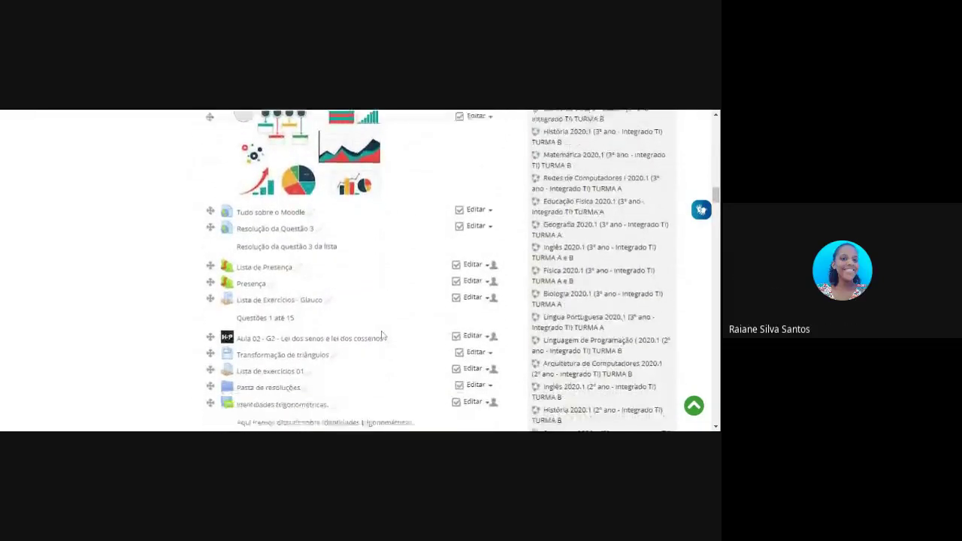
{"action": "scroll", "coordinate": [381, 336], "scroll_direction": "down", "scroll_amount": 4}
{"action": "scroll", "coordinate": [381, 335], "scroll_direction": "up", "scroll_amount": 2}
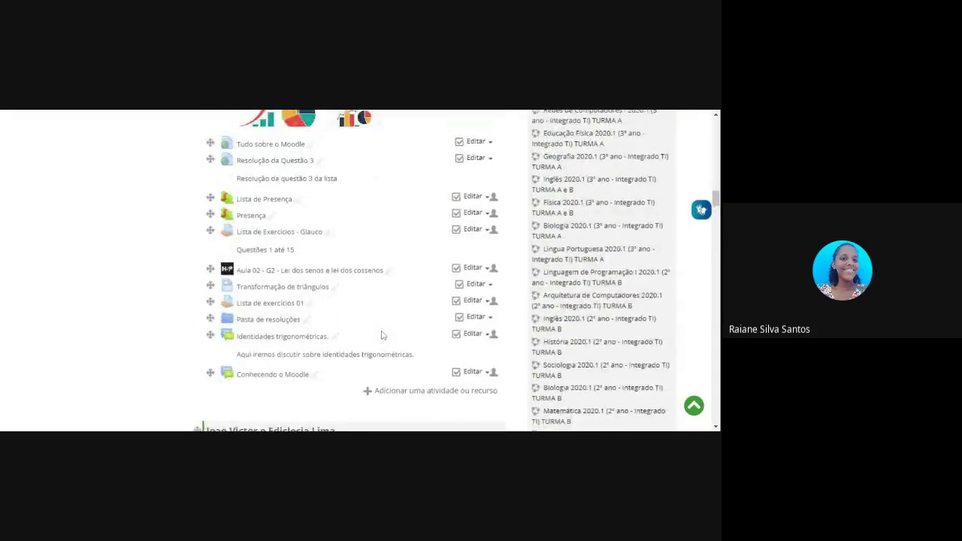
{"action": "scroll", "coordinate": [381, 336], "scroll_direction": "up", "scroll_amount": 2}
{"action": "scroll", "coordinate": [381, 336], "scroll_direction": "down", "scroll_amount": 7}
{"action": "scroll", "coordinate": [384, 335], "scroll_direction": "down", "scroll_amount": 8}
{"action": "scroll", "coordinate": [401, 351], "scroll_direction": "down", "scroll_amount": 9}
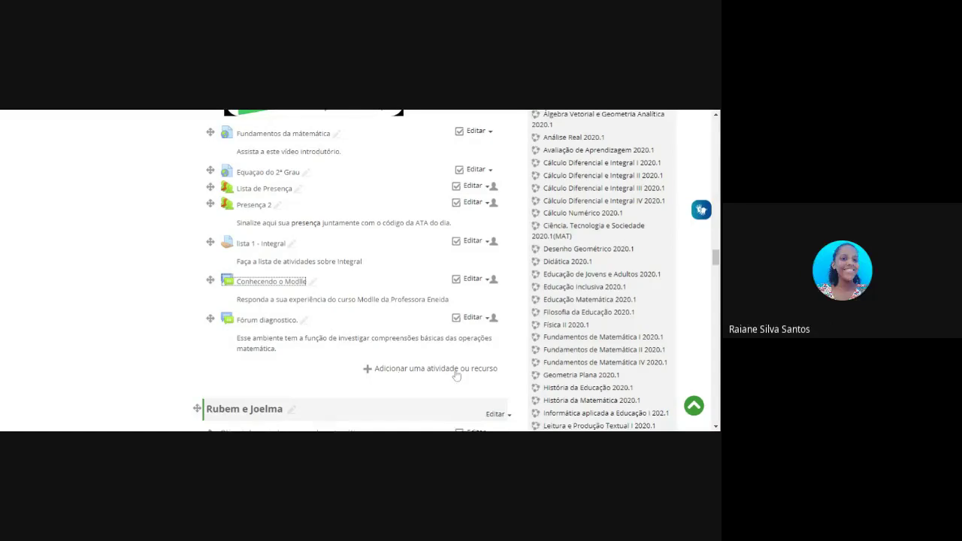
{"action": "scroll", "coordinate": [299, 363], "scroll_direction": "down", "scroll_amount": 2}
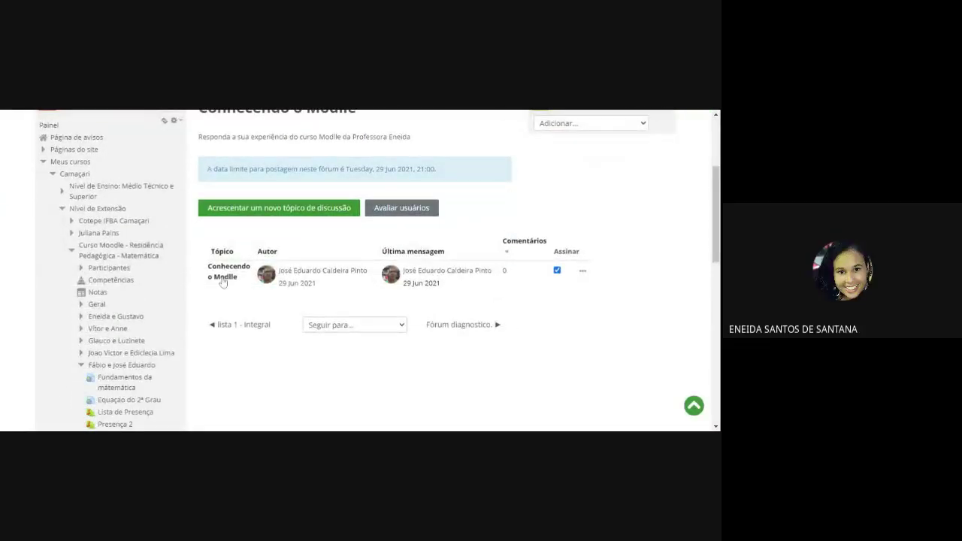
{"action": "left_click", "coordinate": [222, 277]}
Post the reply "oi gente!!!" to the opening message of the "Conhecendo o Modlle" discussion.
{"action": "scroll", "coordinate": [459, 339], "scroll_direction": "down", "scroll_amount": 2}
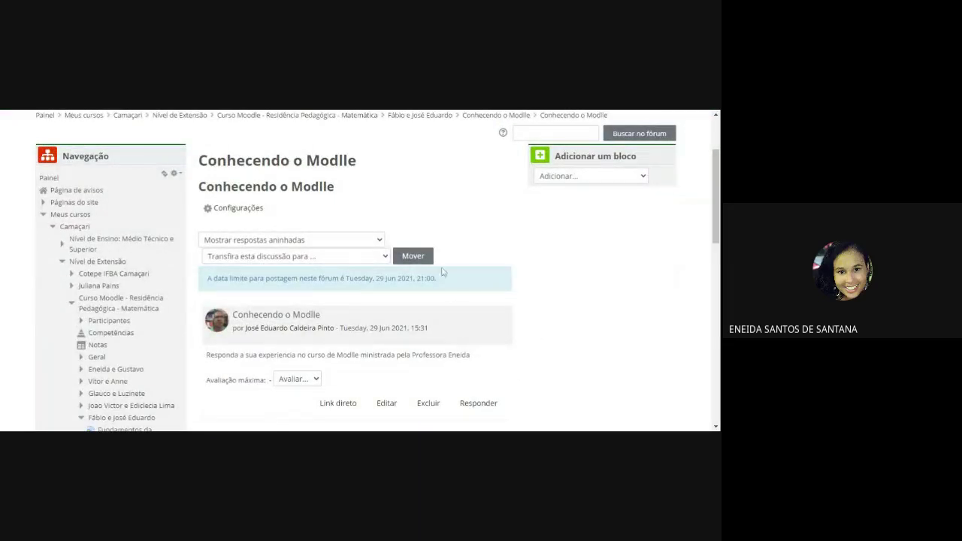
{"action": "scroll", "coordinate": [477, 366], "scroll_direction": "down", "scroll_amount": 1}
{"action": "left_click", "coordinate": [481, 350]}
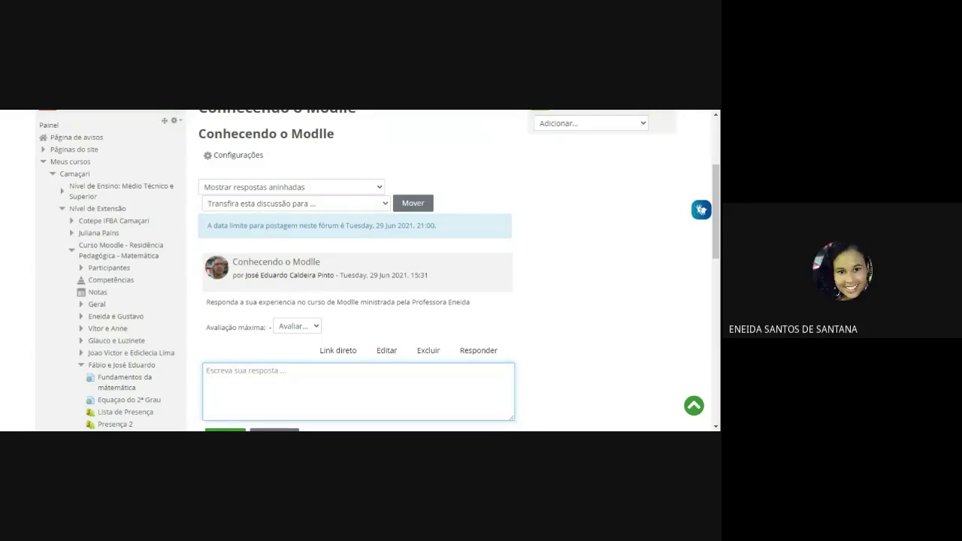
{"action": "type", "text": "oi"}
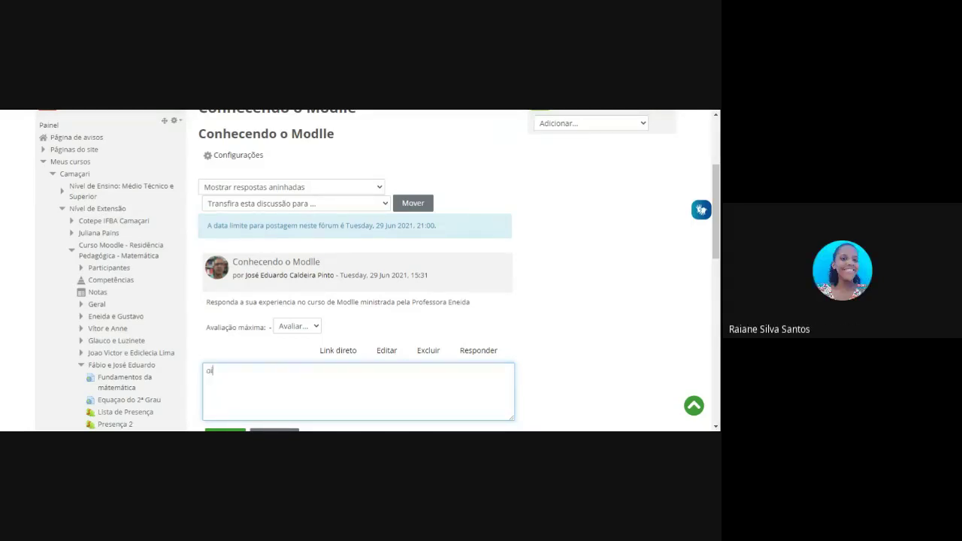
{"action": "key", "text": "BackSpace"}
{"action": "key", "text": "BackSpace"}
{"action": "type", "text": "gente!!!"}
{"action": "scroll", "coordinate": [326, 366], "scroll_direction": "down", "scroll_amount": 3}
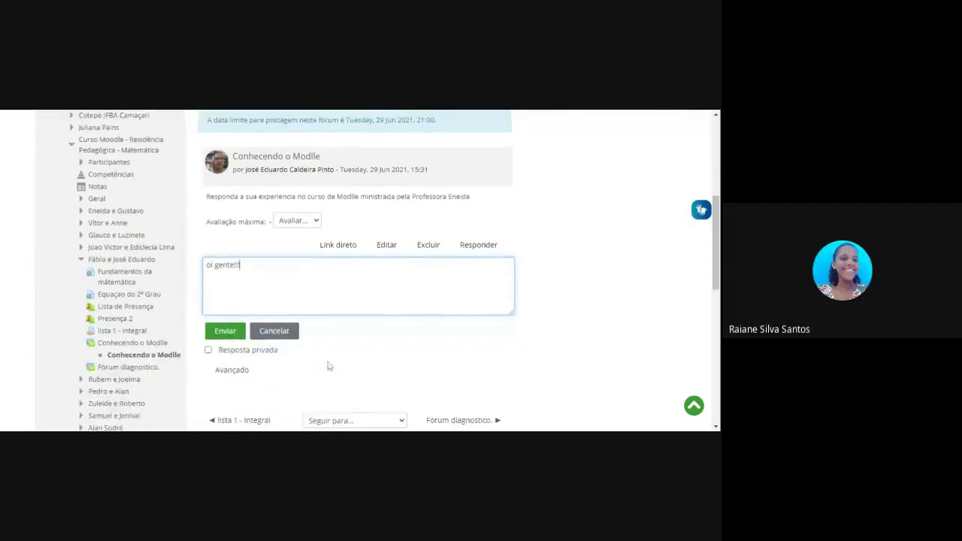
{"action": "left_click", "coordinate": [222, 337]}
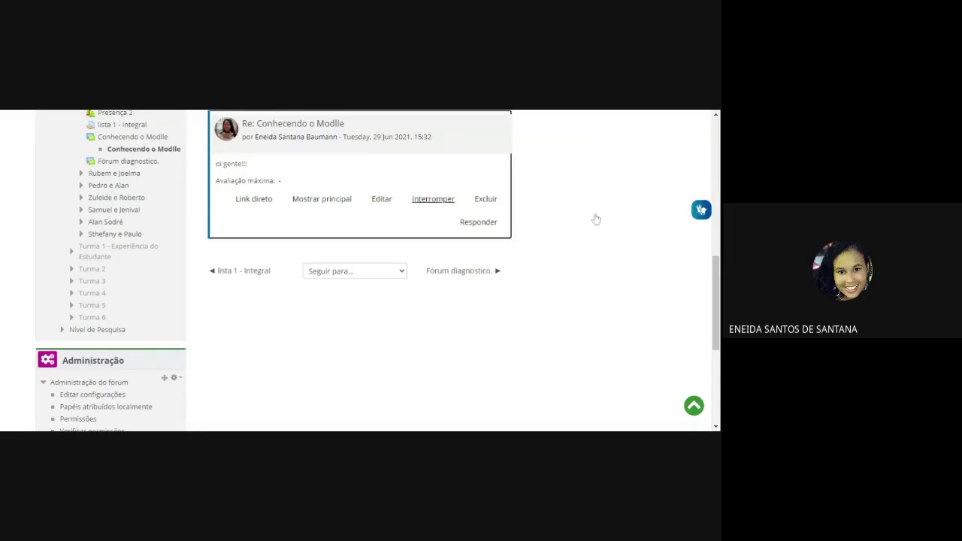
Return to the course page and open the "Conhecendo o Moodle" forum listed below "Álgebra linear" to check for discussion topics.
{"action": "scroll", "coordinate": [573, 273], "scroll_direction": "up", "scroll_amount": 15}
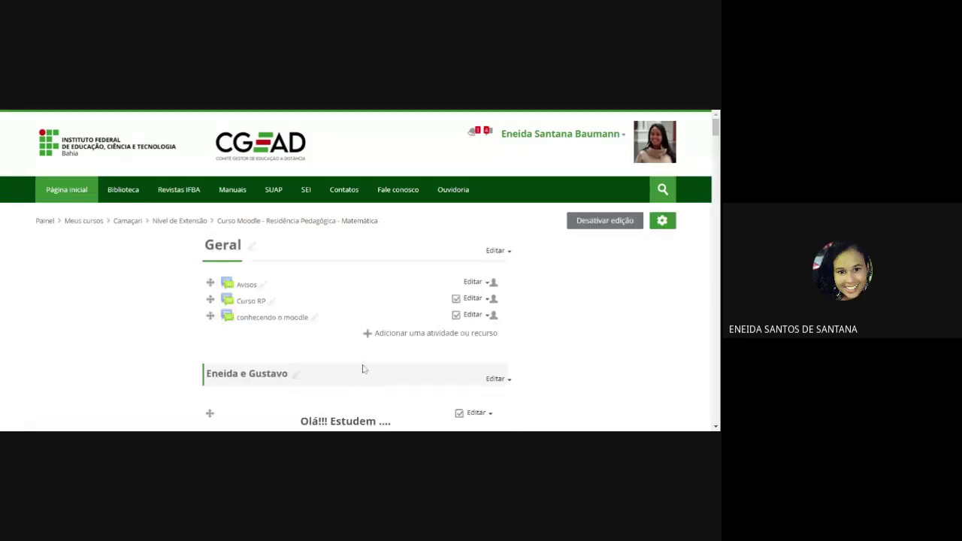
{"action": "scroll", "coordinate": [362, 365], "scroll_direction": "down", "scroll_amount": 10}
{"action": "scroll", "coordinate": [362, 365], "scroll_direction": "down", "scroll_amount": 15}
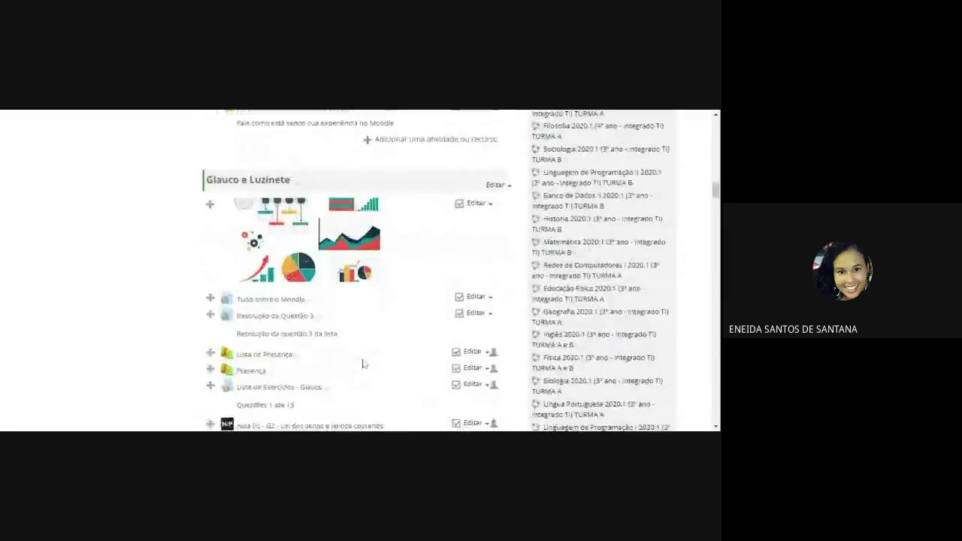
{"action": "scroll", "coordinate": [363, 363], "scroll_direction": "down", "scroll_amount": 12}
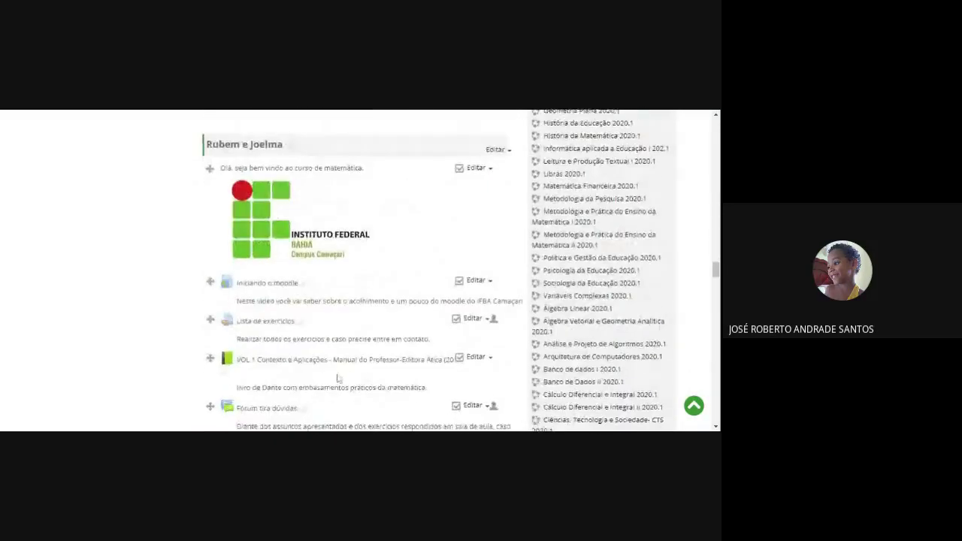
{"action": "scroll", "coordinate": [337, 378], "scroll_direction": "down", "scroll_amount": 5}
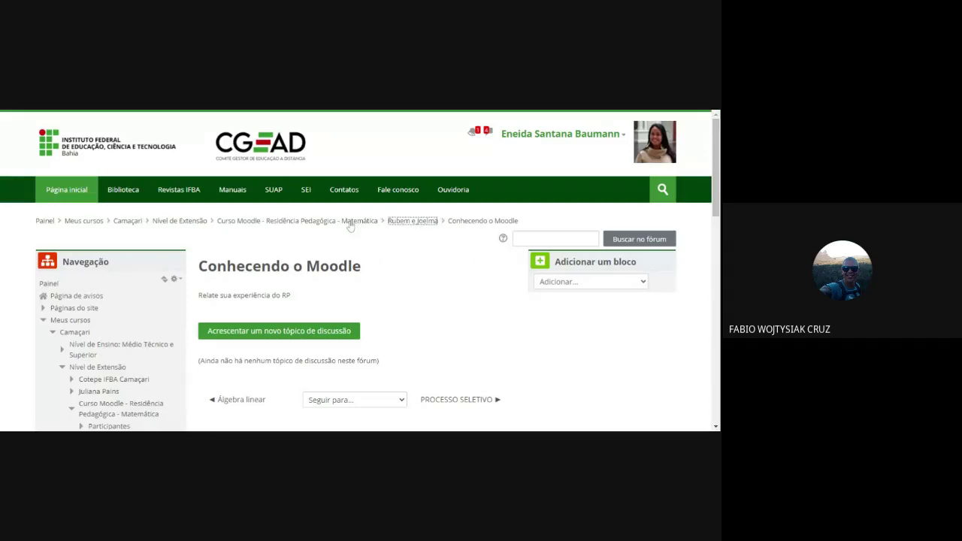
Return to the course page, open the "conhecendo o moodle" forum listed below "LISTA DE CALCULO", and open its "moodle" discussion.
{"action": "left_click", "coordinate": [371, 226]}
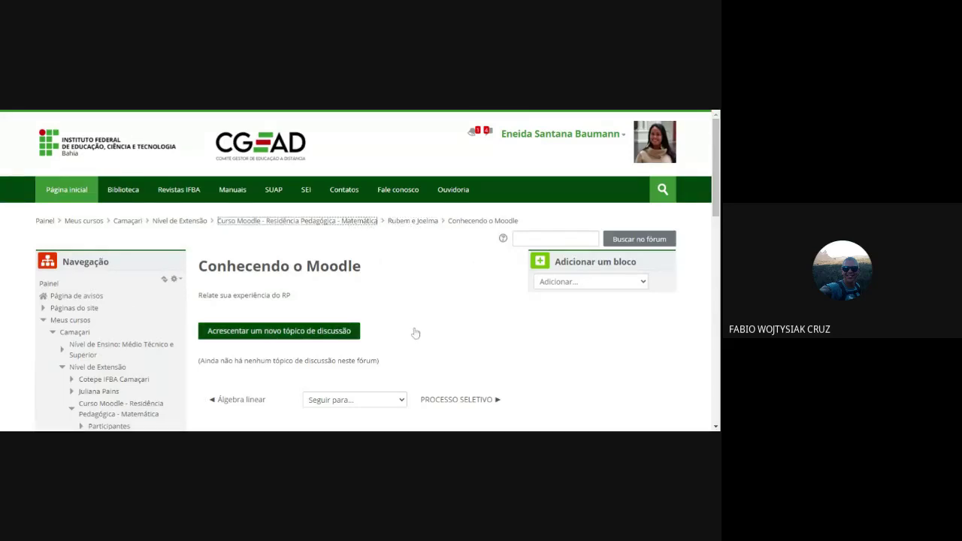
{"action": "scroll", "coordinate": [432, 348], "scroll_direction": "down", "scroll_amount": 15}
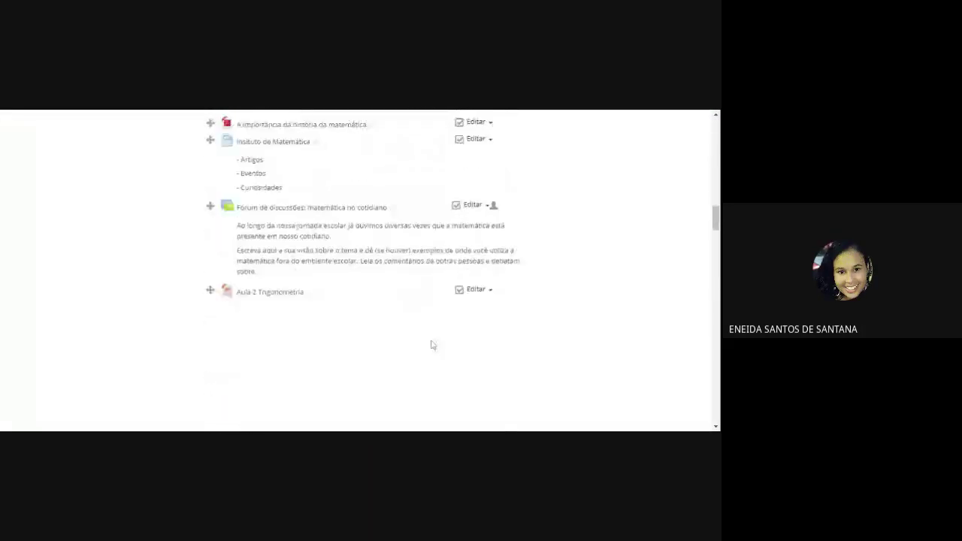
{"action": "scroll", "coordinate": [432, 345], "scroll_direction": "down", "scroll_amount": 15}
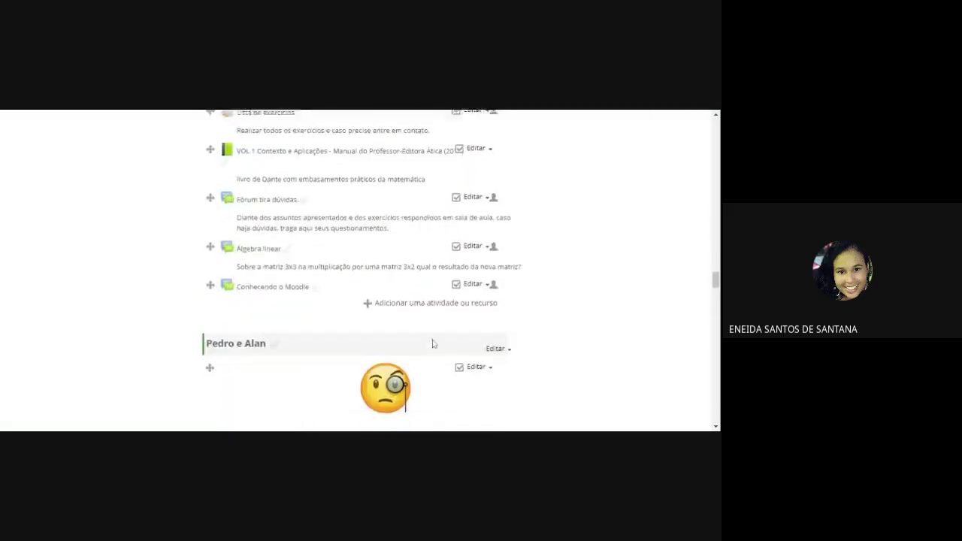
{"action": "scroll", "coordinate": [432, 343], "scroll_direction": "down", "scroll_amount": 4}
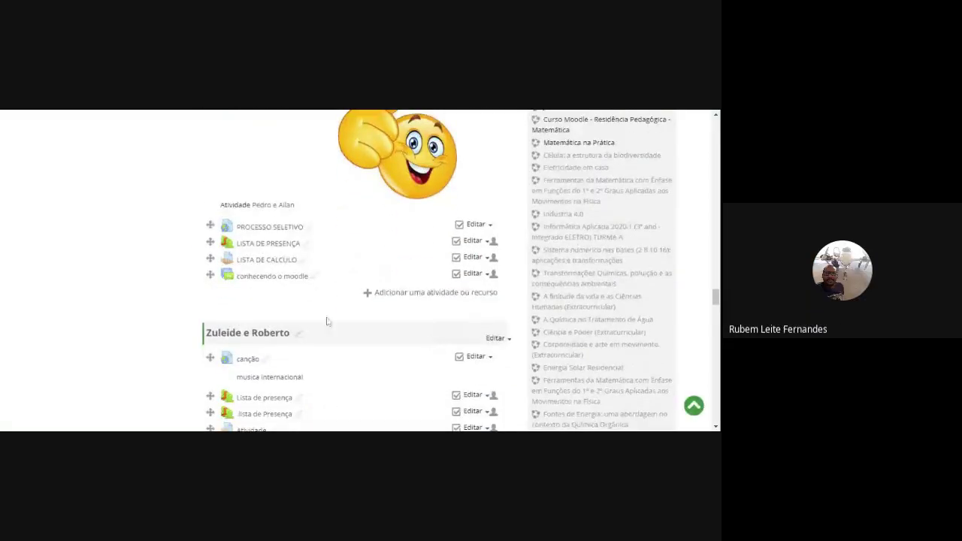
{"action": "left_click", "coordinate": [266, 277]}
{"action": "scroll", "coordinate": [267, 284], "scroll_direction": "down", "scroll_amount": 3}
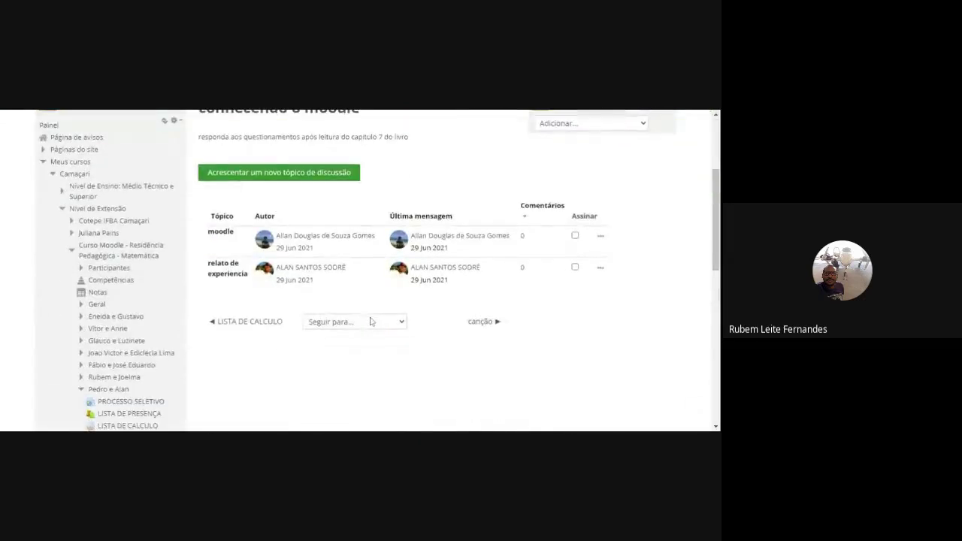
{"action": "left_click", "coordinate": [220, 231]}
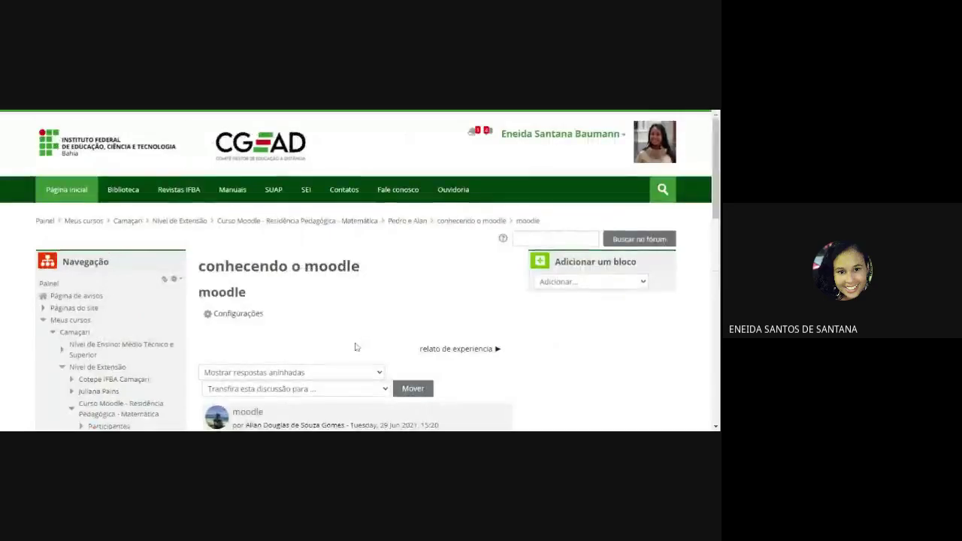
Rate the "forum moodle" message in the "moodle" discussion with a grade of 85.
{"action": "scroll", "coordinate": [316, 331], "scroll_direction": "down", "scroll_amount": 5}
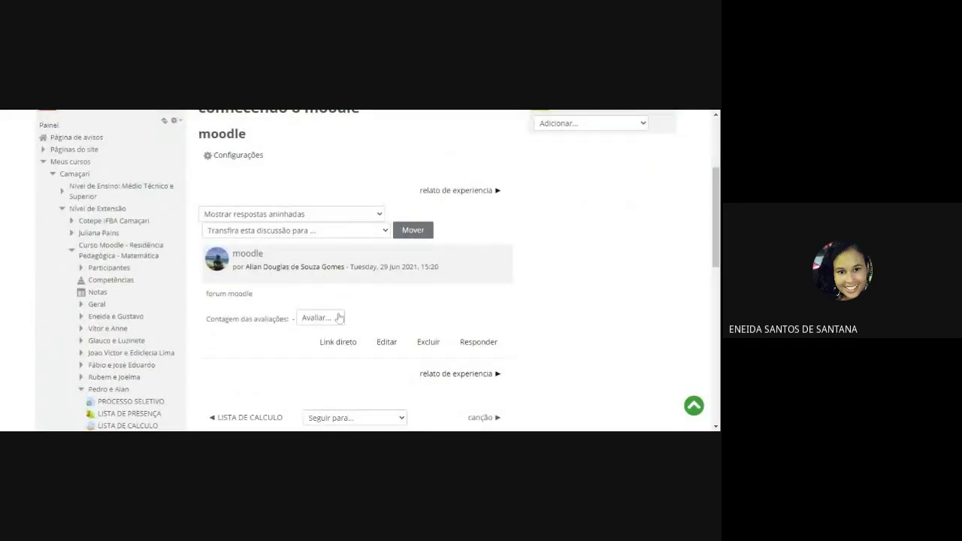
{"action": "left_click", "coordinate": [334, 319]}
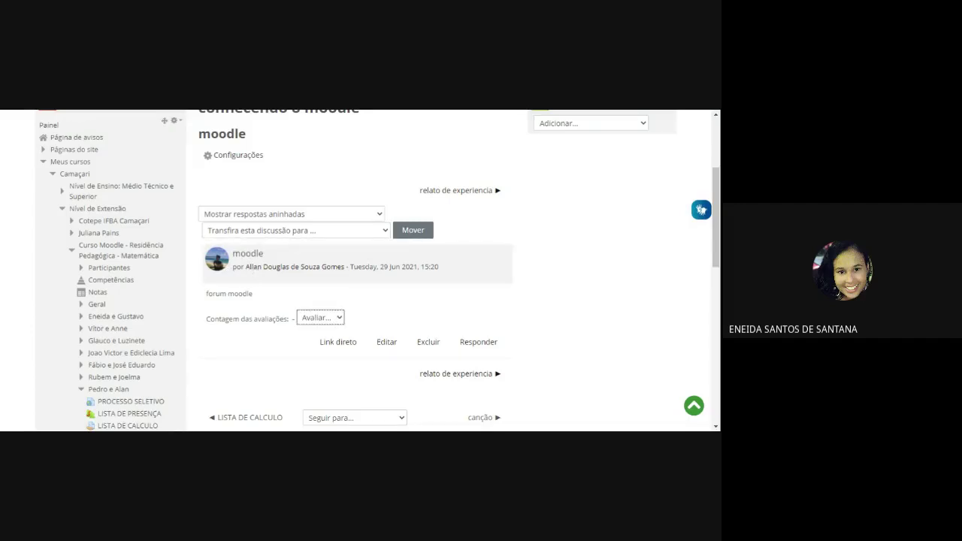
{"action": "left_click_drag", "start_coordinate": [206, 295], "coordinate": [306, 305]}
{"action": "left_click", "coordinate": [314, 311]}
{"action": "left_click", "coordinate": [330, 321]}
{"action": "left_click", "coordinate": [391, 317]}
{"action": "left_click", "coordinate": [333, 321]}
{"action": "left_click", "coordinate": [404, 323]}
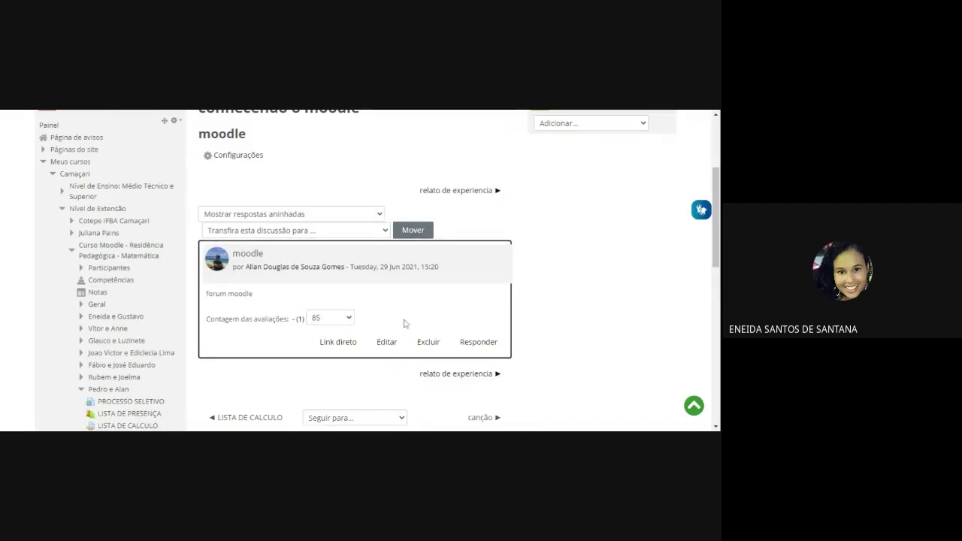
Post the reply "8,5" to the "forum moodle" message in the "moodle" discussion.
{"action": "scroll", "coordinate": [601, 338], "scroll_direction": "down", "scroll_amount": 3}
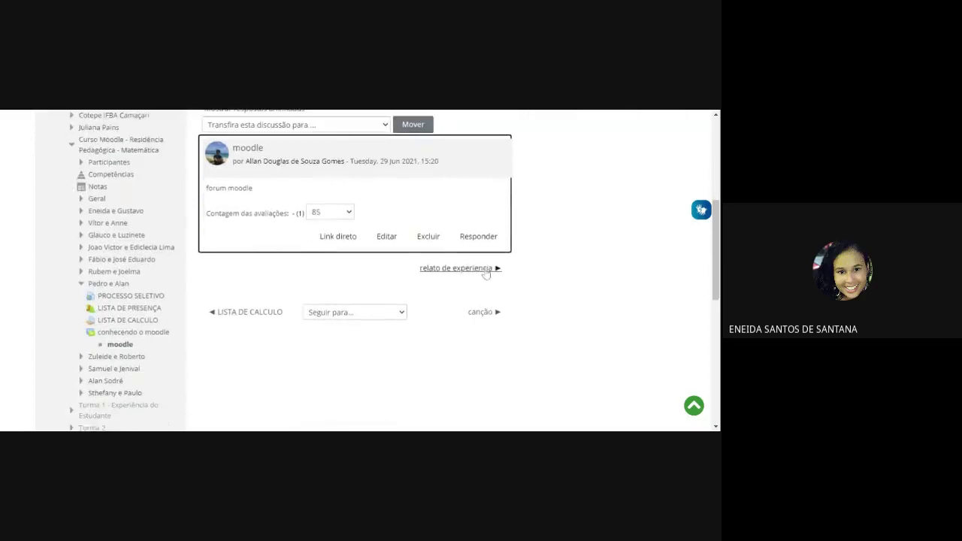
{"action": "left_click", "coordinate": [477, 236]}
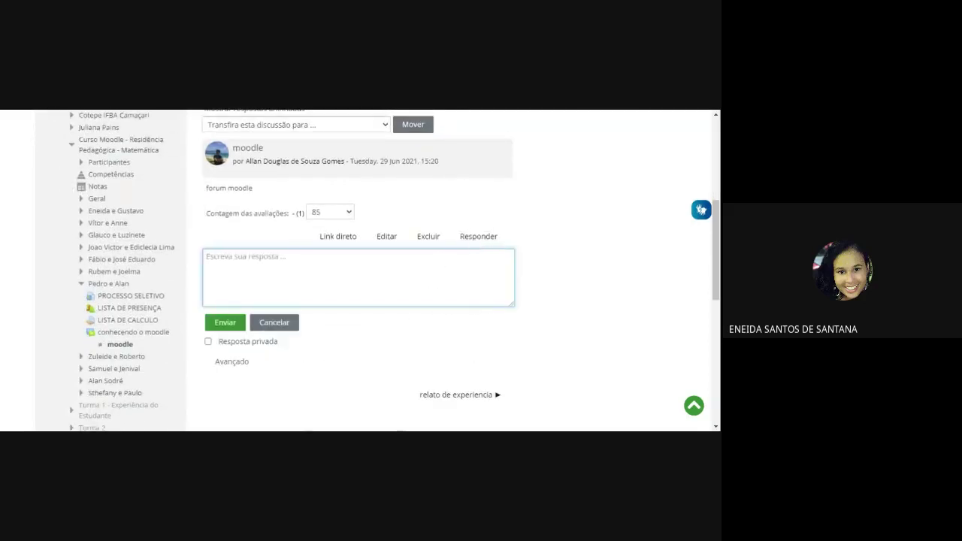
{"action": "type", "text": "8,5"}
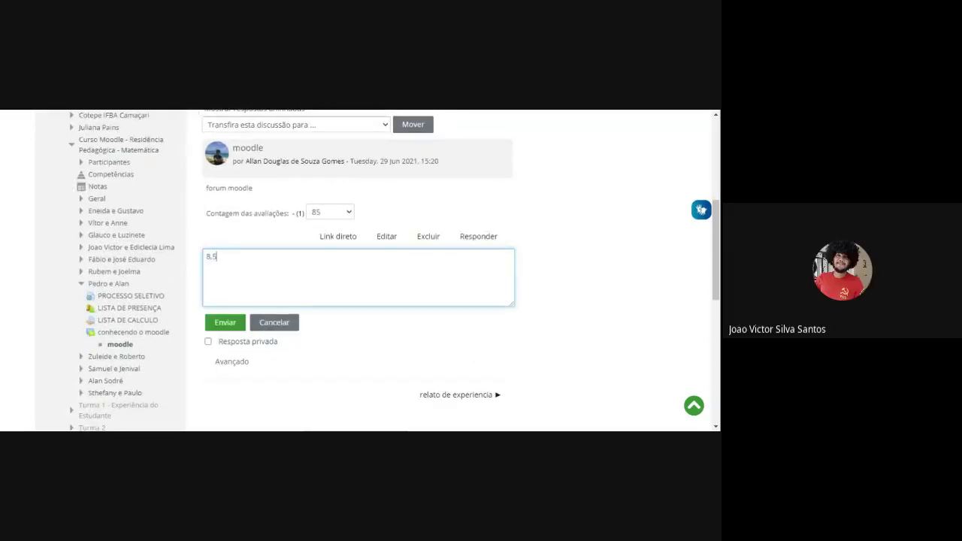
{"action": "left_click", "coordinate": [226, 321]}
{"action": "scroll", "coordinate": [381, 268], "scroll_direction": "up", "scroll_amount": 2}
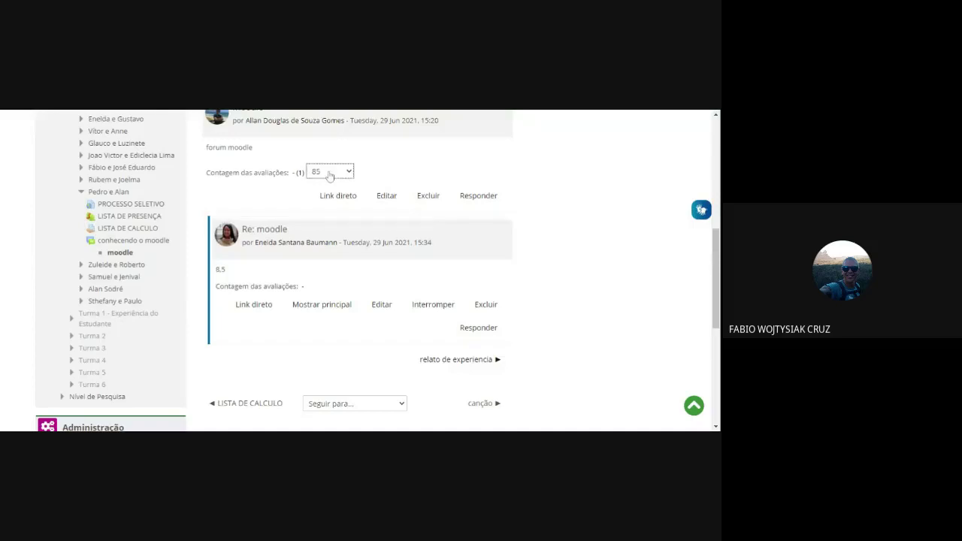
{"action": "left_click", "coordinate": [488, 155]}
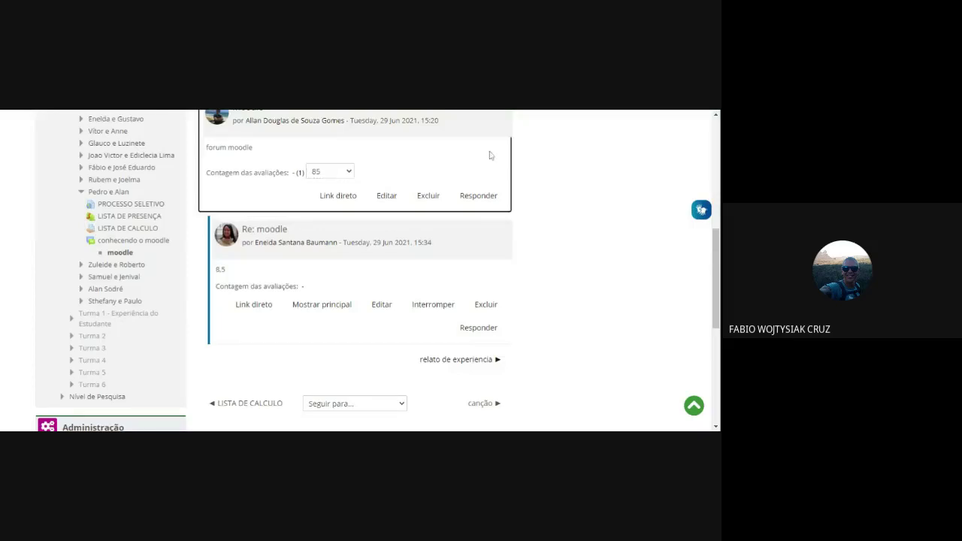
Return to the course page, open the "Conhecendo o Moodle" forum listed below "Bate papo - Moodle", and open its "Tipos para fórum de questionários." discussion.
{"action": "scroll", "coordinate": [595, 216], "scroll_direction": "up", "scroll_amount": 10}
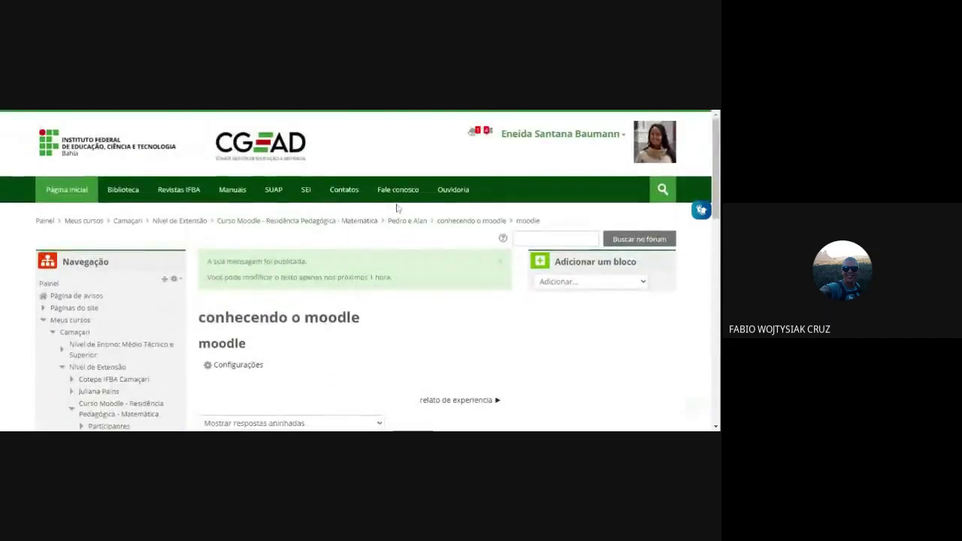
{"action": "left_click", "coordinate": [406, 221]}
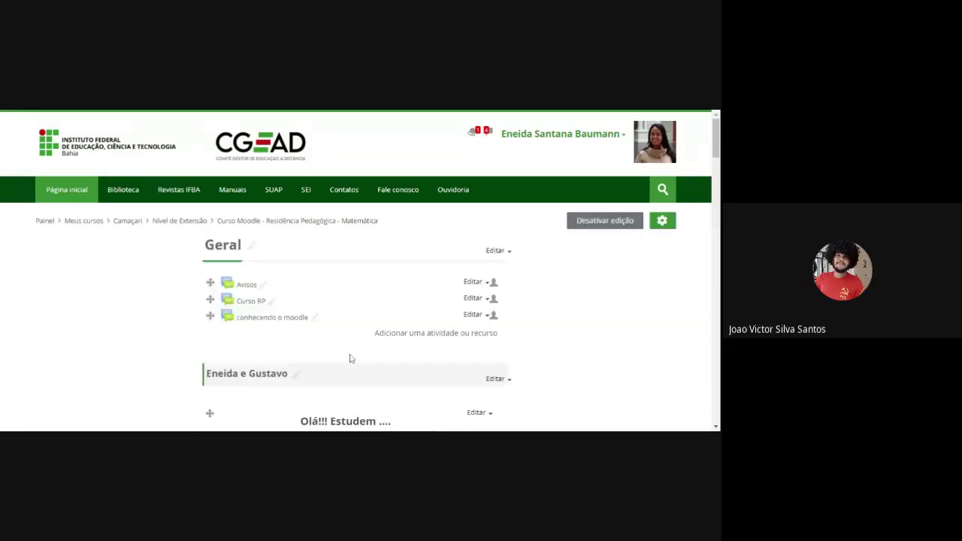
{"action": "scroll", "coordinate": [386, 366], "scroll_direction": "down", "scroll_amount": 15}
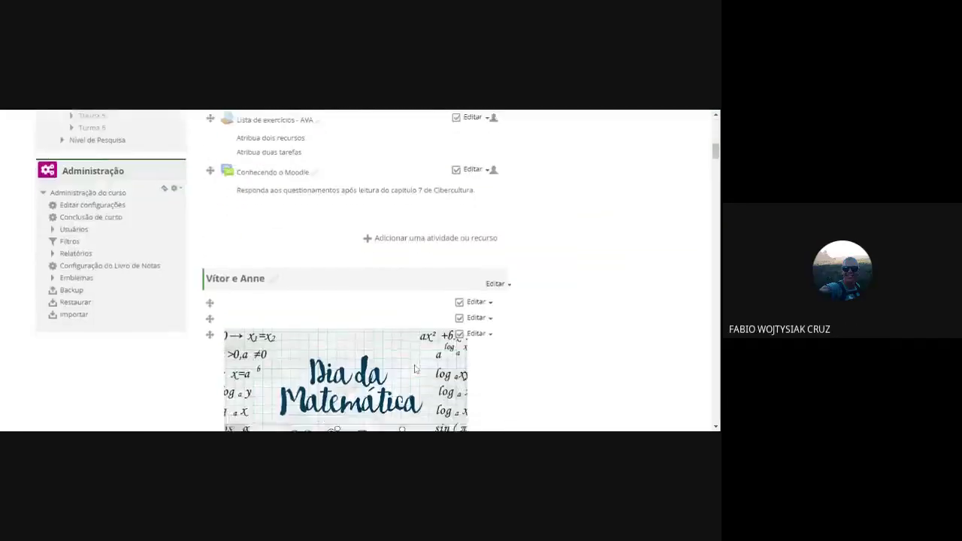
{"action": "scroll", "coordinate": [414, 369], "scroll_direction": "down", "scroll_amount": 15}
{"action": "scroll", "coordinate": [417, 369], "scroll_direction": "down", "scroll_amount": 15}
{"action": "scroll", "coordinate": [417, 371], "scroll_direction": "down", "scroll_amount": 15}
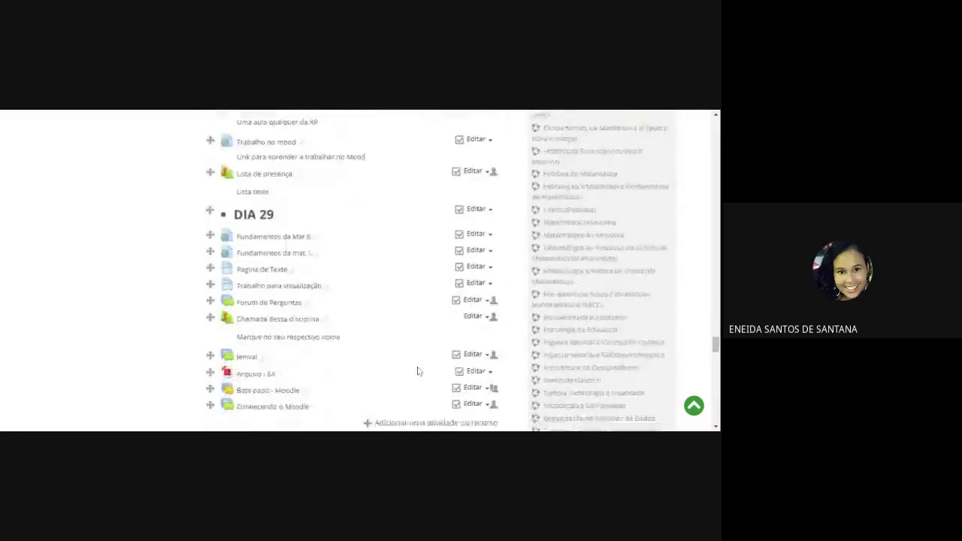
{"action": "scroll", "coordinate": [416, 371], "scroll_direction": "down", "scroll_amount": 5}
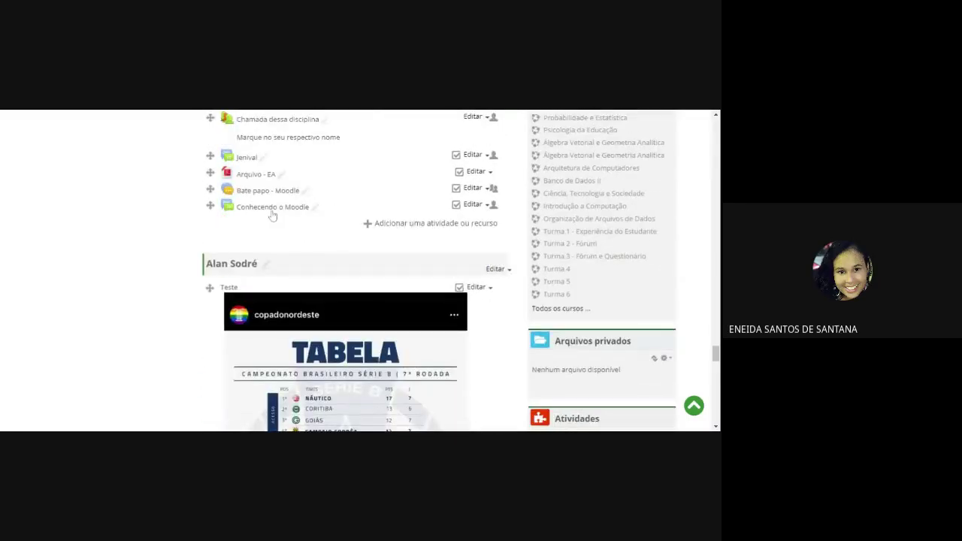
{"action": "left_click", "coordinate": [269, 212]}
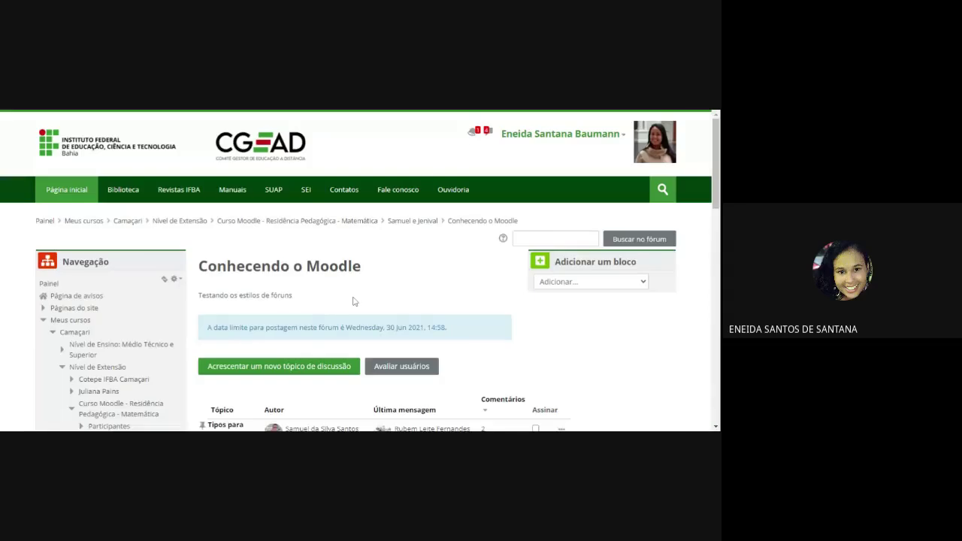
{"action": "scroll", "coordinate": [444, 248], "scroll_direction": "down", "scroll_amount": 2}
{"action": "left_click", "coordinate": [224, 340]}
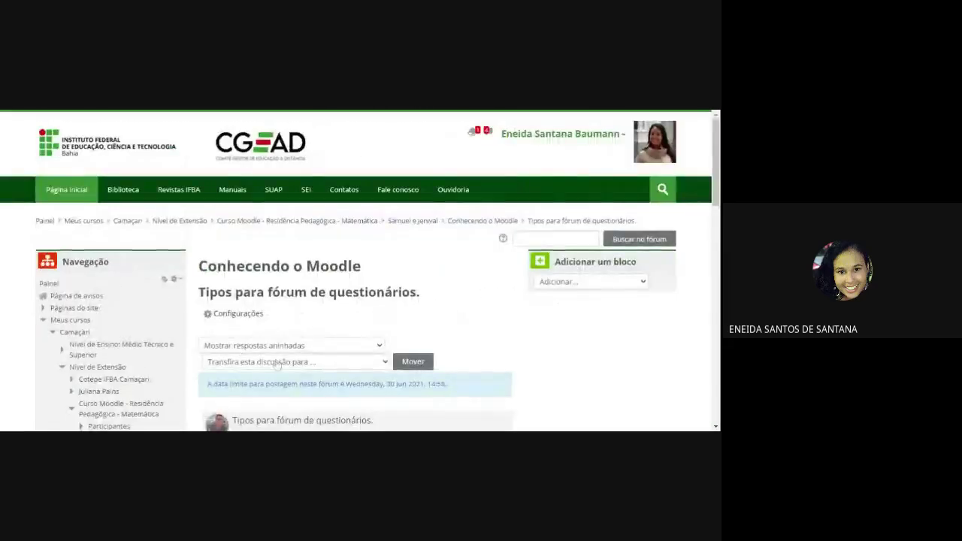
Post the reply "teste" to the opening "Testando ...." message of the discussion.
{"action": "scroll", "coordinate": [476, 340], "scroll_direction": "down", "scroll_amount": 2}
{"action": "scroll", "coordinate": [475, 338], "scroll_direction": "down", "scroll_amount": 2}
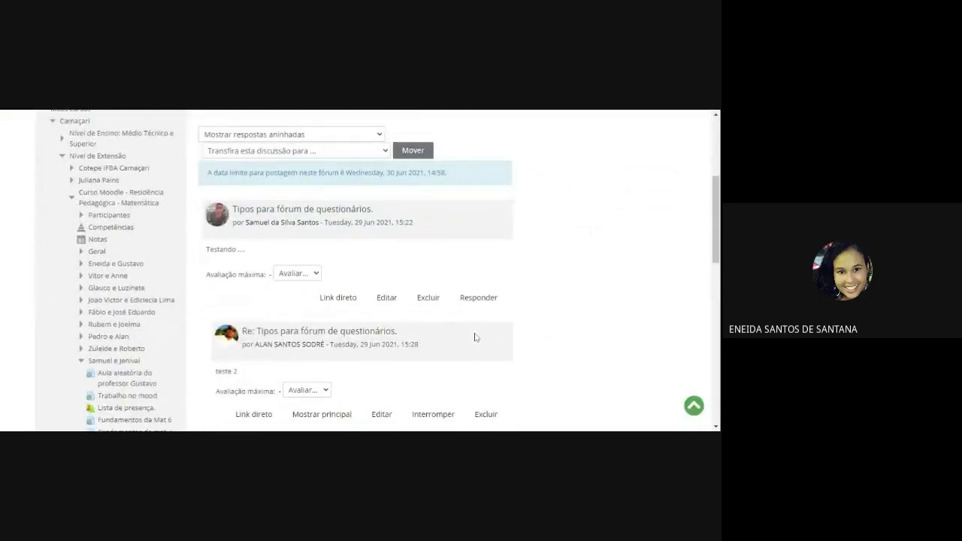
{"action": "scroll", "coordinate": [441, 327], "scroll_direction": "down", "scroll_amount": 2}
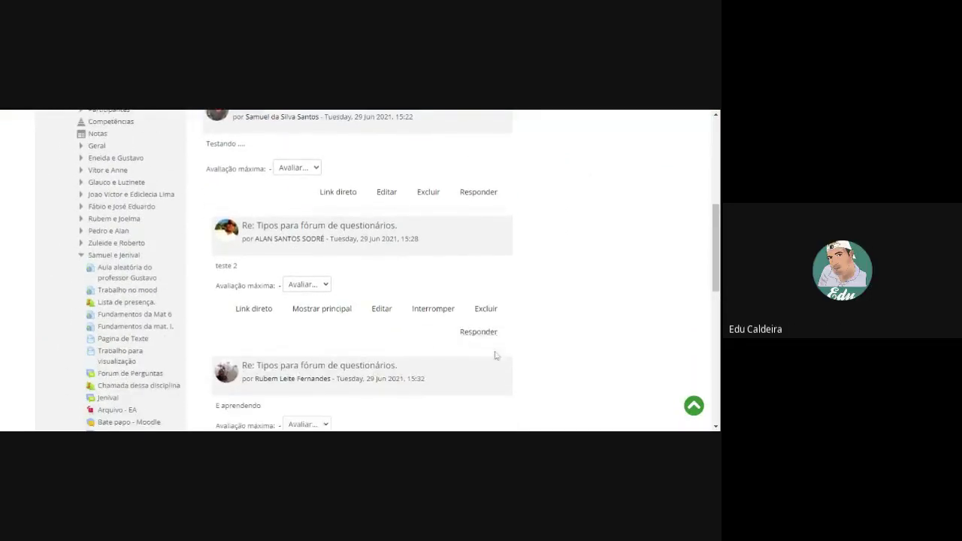
{"action": "left_click", "coordinate": [464, 194]}
{"action": "type", "text": "tesye"}
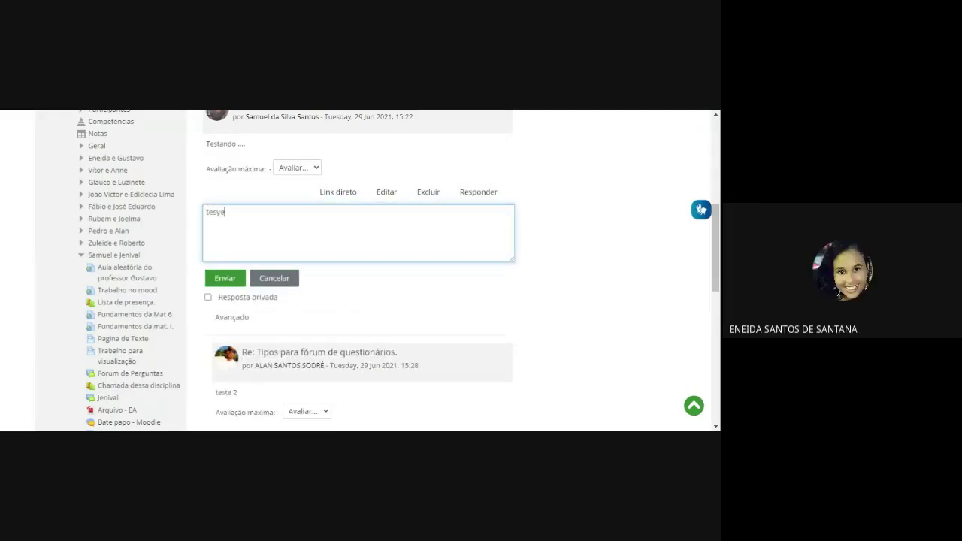
{"action": "left_click", "coordinate": [224, 278]}
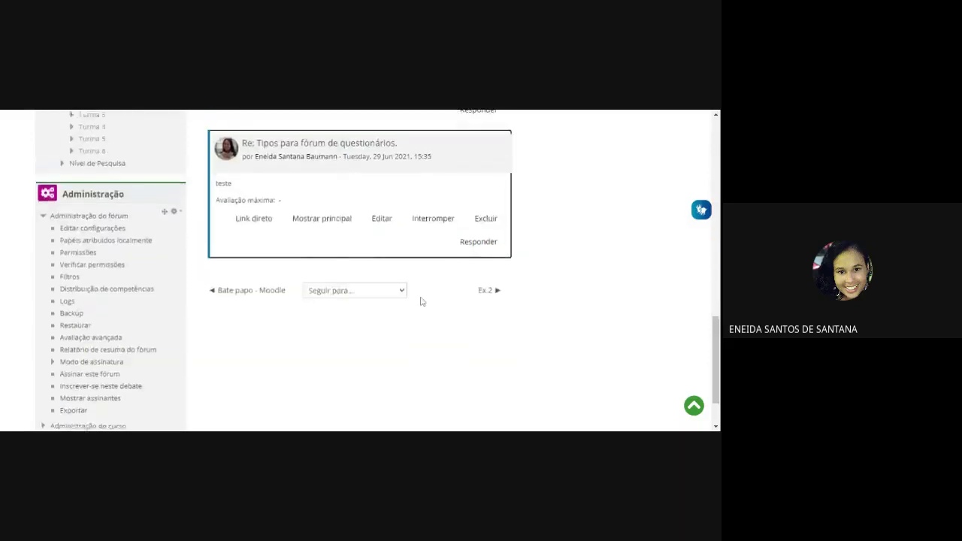
Rate the opening "Testando ...." message of the "Tipos para fórum de questionários." discussion with a grade of 18.
{"action": "scroll", "coordinate": [422, 301], "scroll_direction": "up", "scroll_amount": 8}
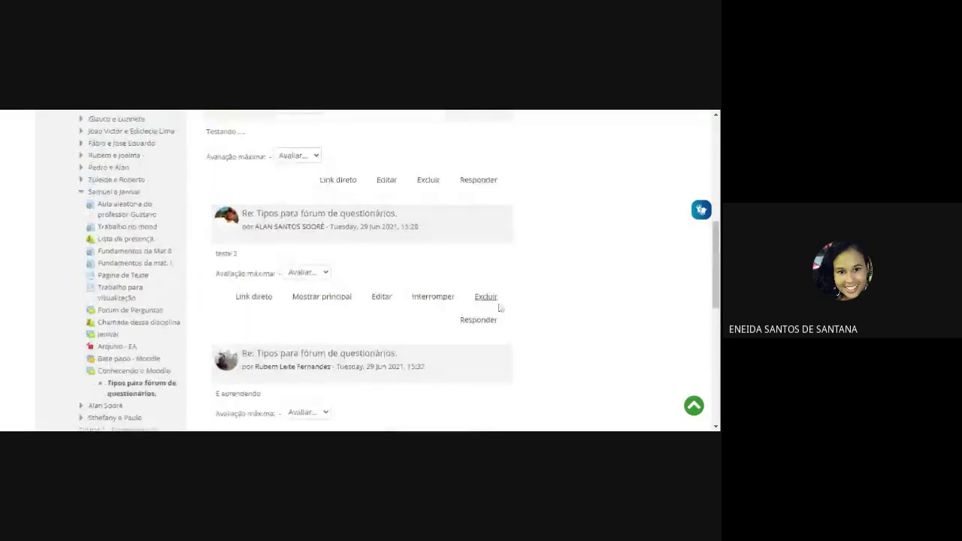
{"action": "scroll", "coordinate": [499, 308], "scroll_direction": "up", "scroll_amount": 3}
{"action": "left_click_drag", "start_coordinate": [239, 197], "coordinate": [324, 221]}
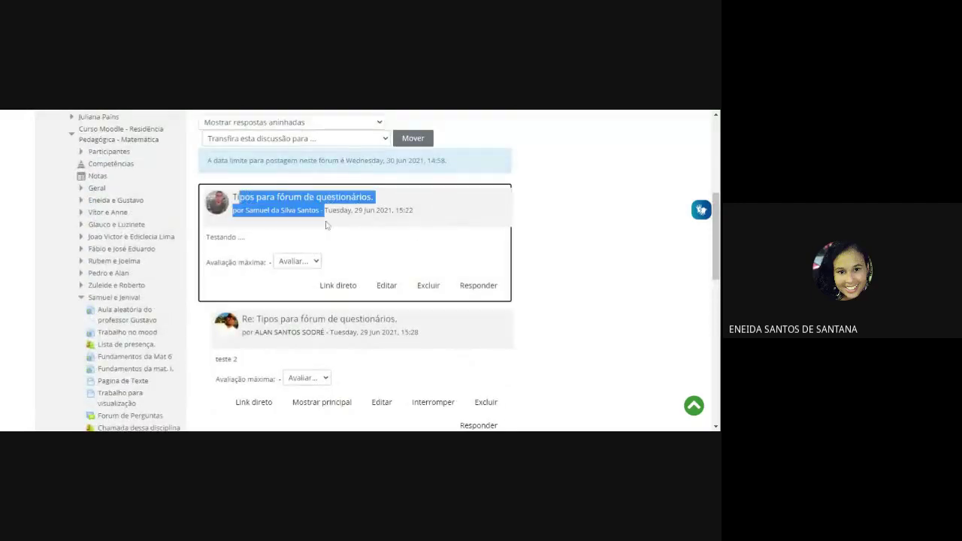
{"action": "left_click", "coordinate": [296, 239]}
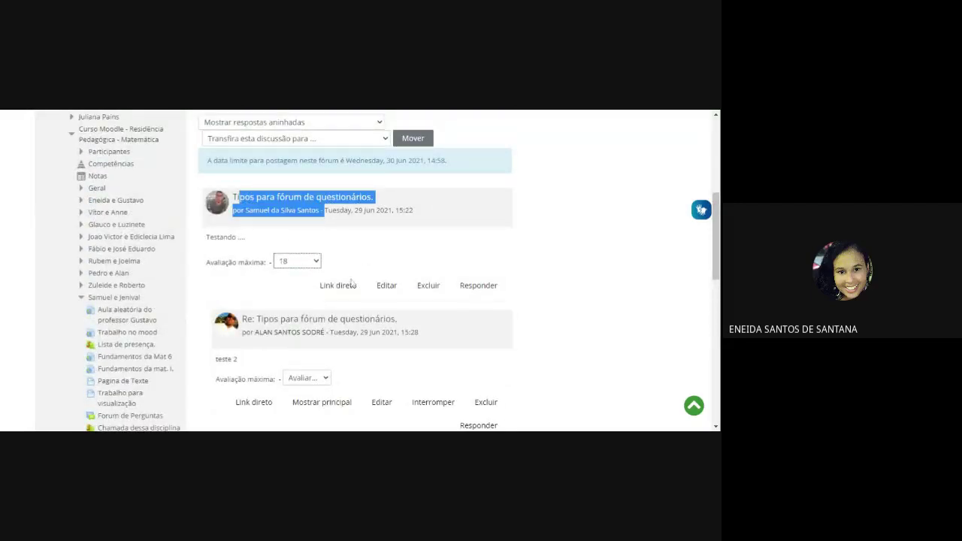
Rate the "teste 2" reply with a grade of 14 and the "E aprendendo" reply with a grade of 43.
{"action": "scroll", "coordinate": [575, 305], "scroll_direction": "down", "scroll_amount": 3}
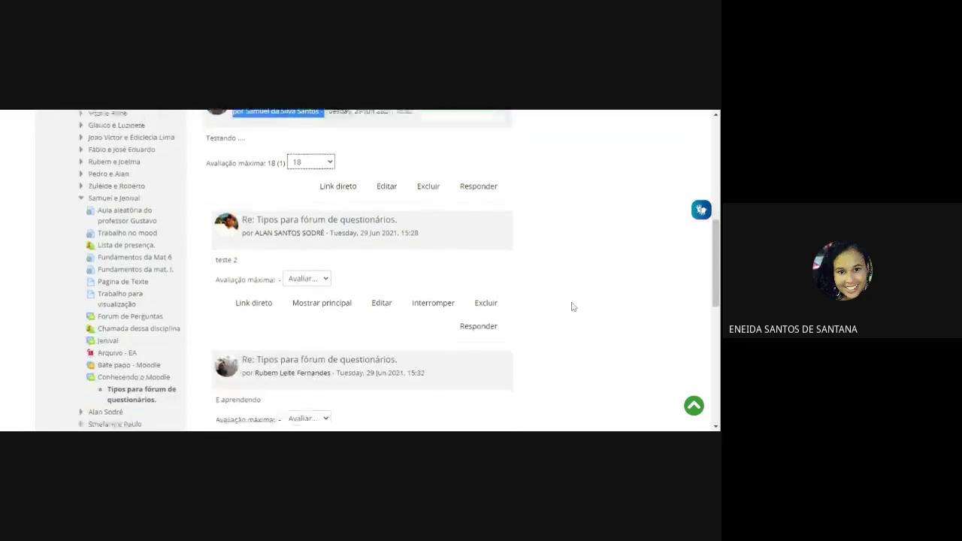
{"action": "left_click", "coordinate": [324, 276]}
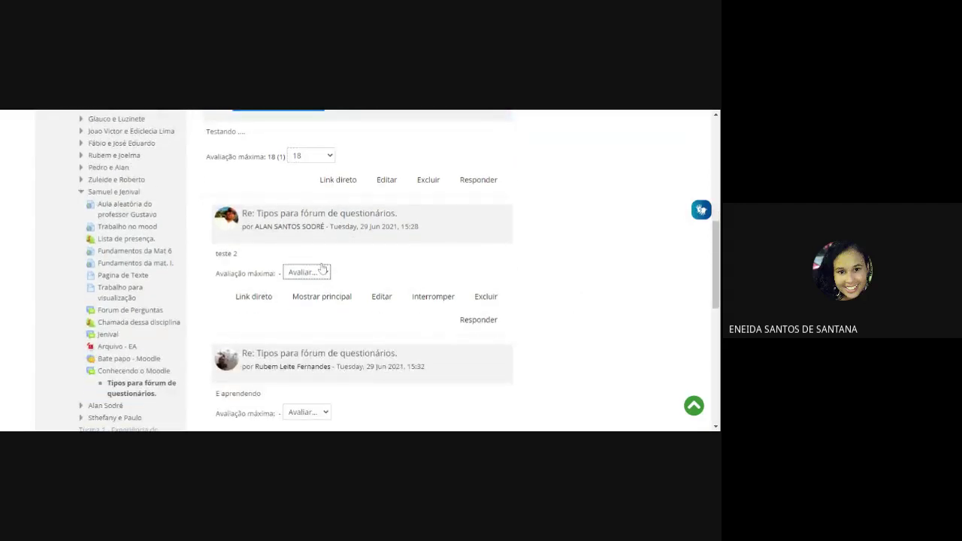
{"action": "left_click", "coordinate": [309, 324]}
{"action": "scroll", "coordinate": [579, 322], "scroll_direction": "down", "scroll_amount": 3}
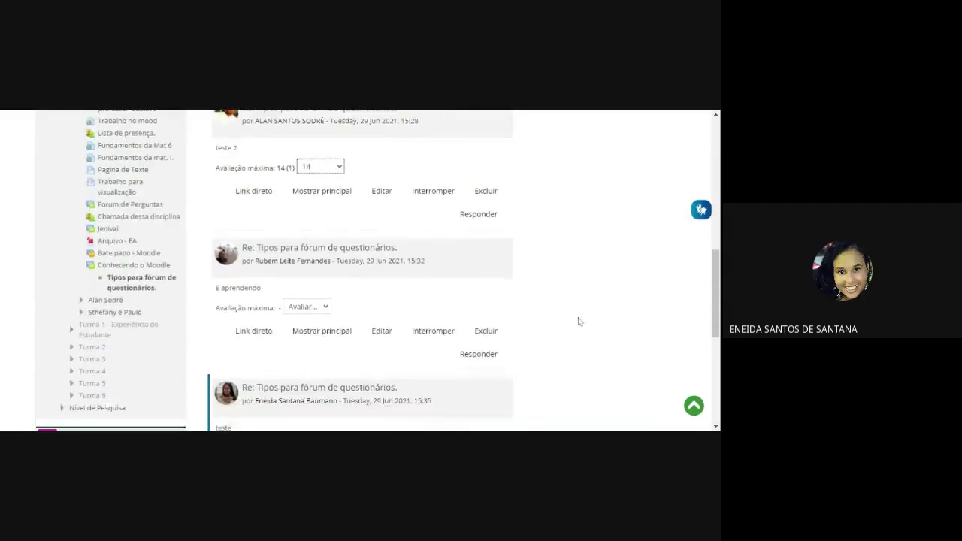
{"action": "left_click", "coordinate": [324, 308]}
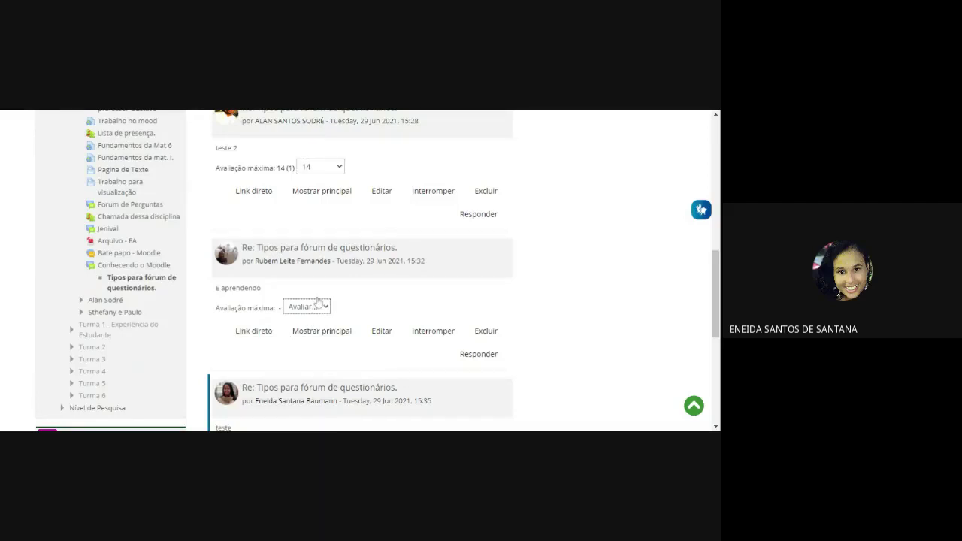
{"action": "left_click", "coordinate": [301, 248]}
{"action": "scroll", "coordinate": [569, 359], "scroll_direction": "down", "scroll_amount": 3}
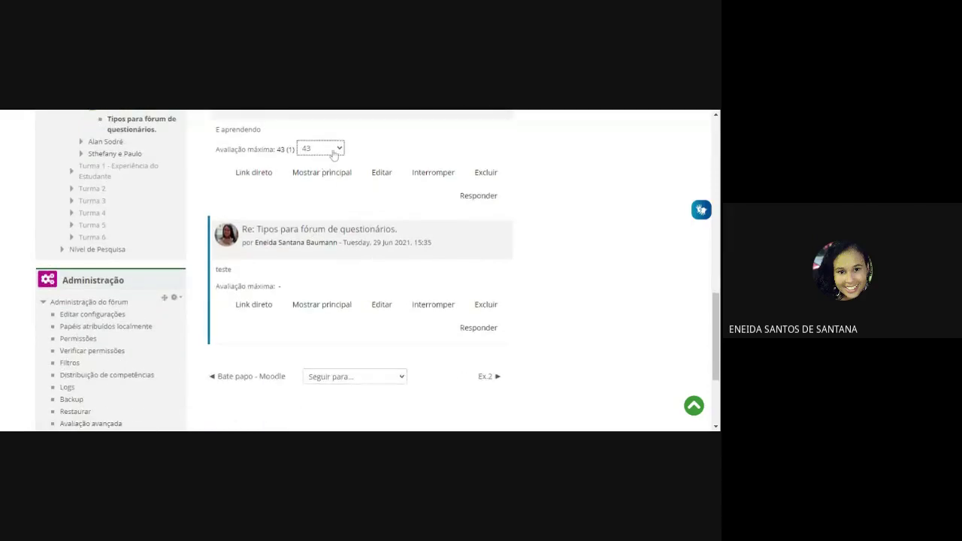
Return to the course page, open the "Conhecendo o Moodle" forum listed below "Álgebra linear", and open its "Forúm no Moodle" discussion.
{"action": "scroll", "coordinate": [438, 228], "scroll_direction": "up", "scroll_amount": 15}
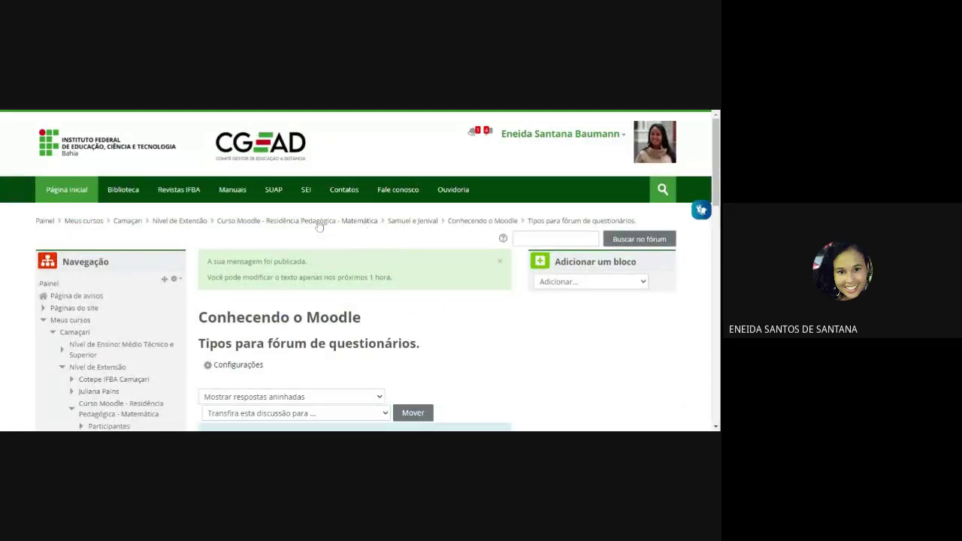
{"action": "scroll", "coordinate": [398, 282], "scroll_direction": "down", "scroll_amount": 15}
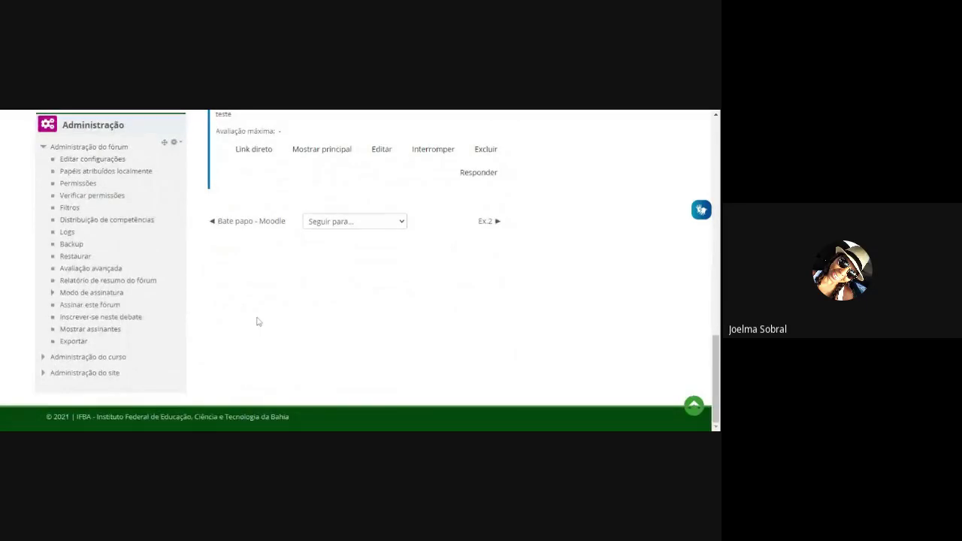
{"action": "scroll", "coordinate": [380, 300], "scroll_direction": "up", "scroll_amount": 15}
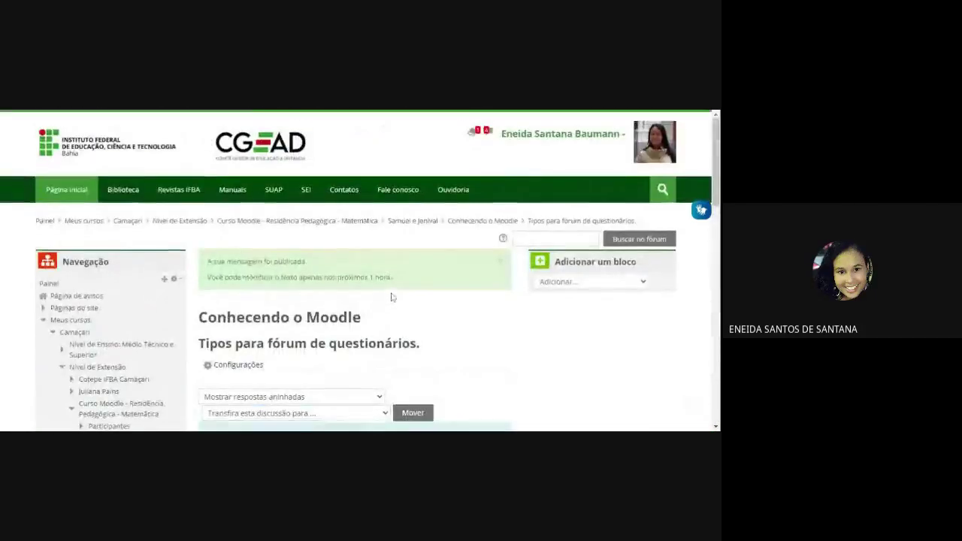
{"action": "left_click", "coordinate": [348, 223]}
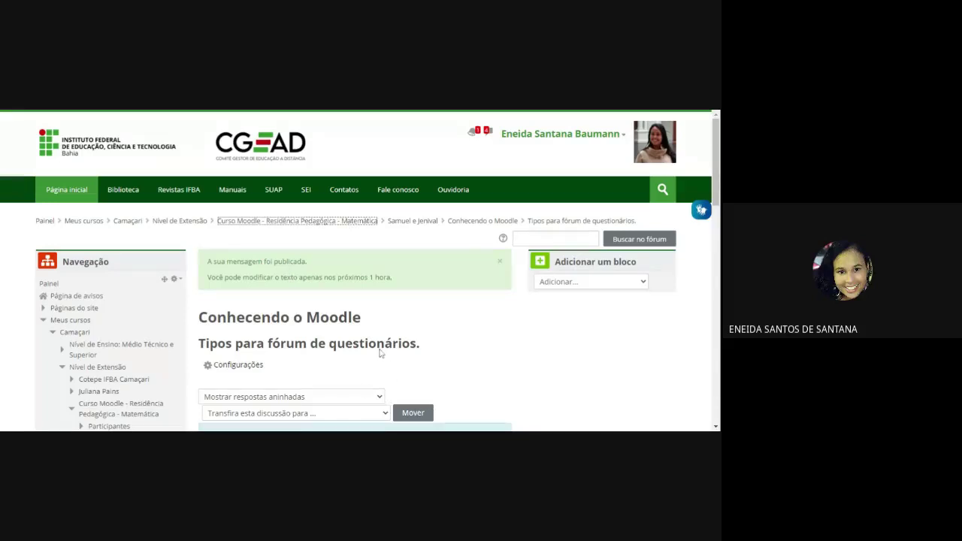
{"action": "scroll", "coordinate": [328, 351], "scroll_direction": "down", "scroll_amount": 10}
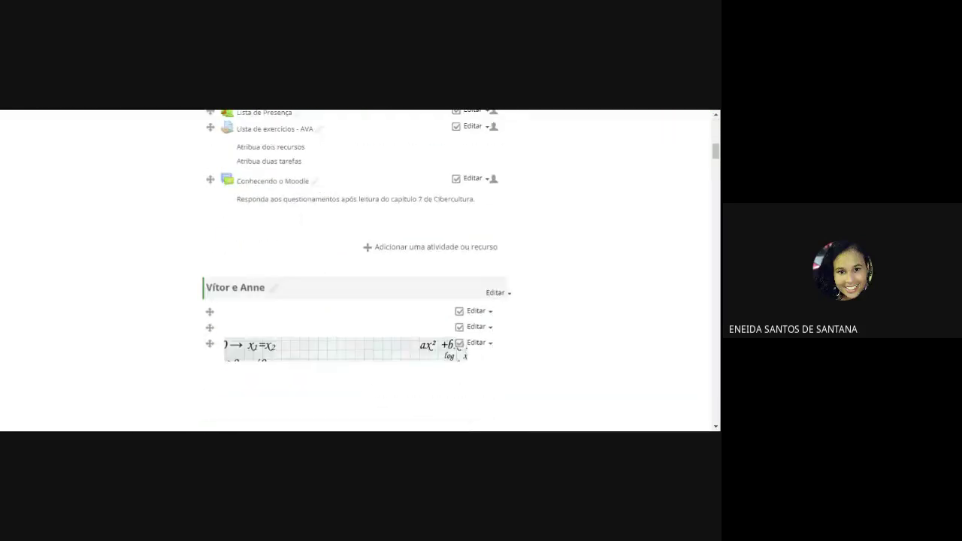
{"action": "scroll", "coordinate": [324, 351], "scroll_direction": "down", "scroll_amount": 5}
{"action": "scroll", "coordinate": [324, 351], "scroll_direction": "down", "scroll_amount": 10}
{"action": "scroll", "coordinate": [324, 351], "scroll_direction": "down", "scroll_amount": 10}
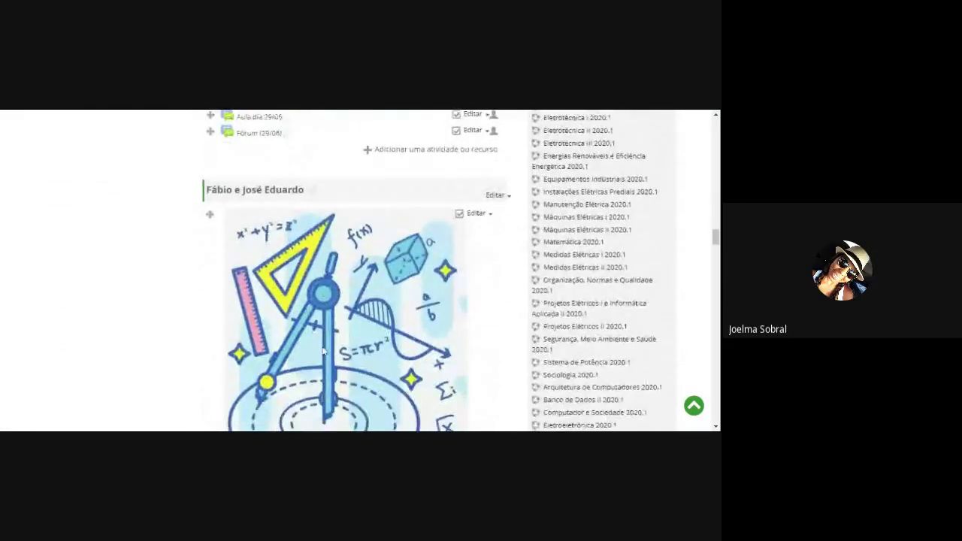
{"action": "scroll", "coordinate": [324, 351], "scroll_direction": "down", "scroll_amount": 10}
{"action": "scroll", "coordinate": [324, 351], "scroll_direction": "down", "scroll_amount": 8}
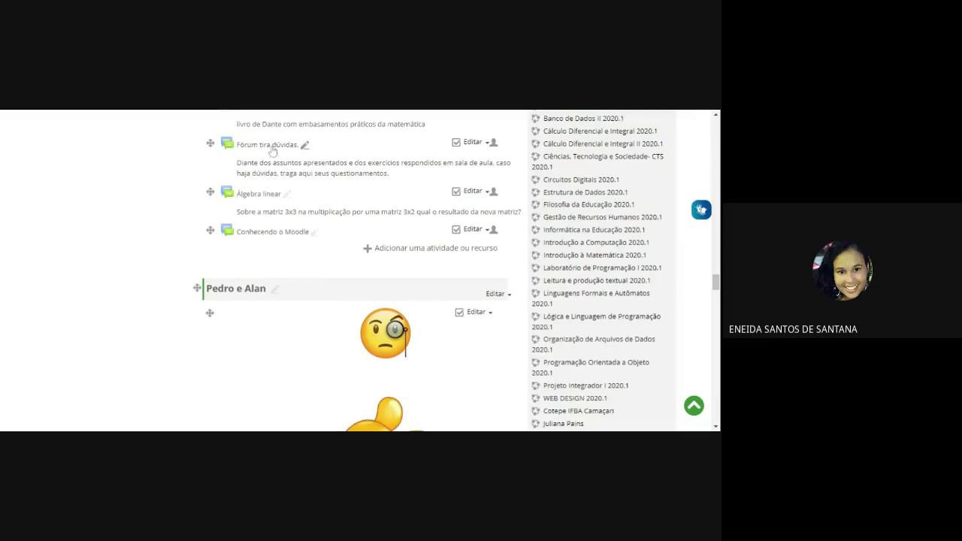
{"action": "left_click", "coordinate": [278, 233]}
{"action": "scroll", "coordinate": [218, 297], "scroll_direction": "down", "scroll_amount": 3}
{"action": "left_click", "coordinate": [219, 296]}
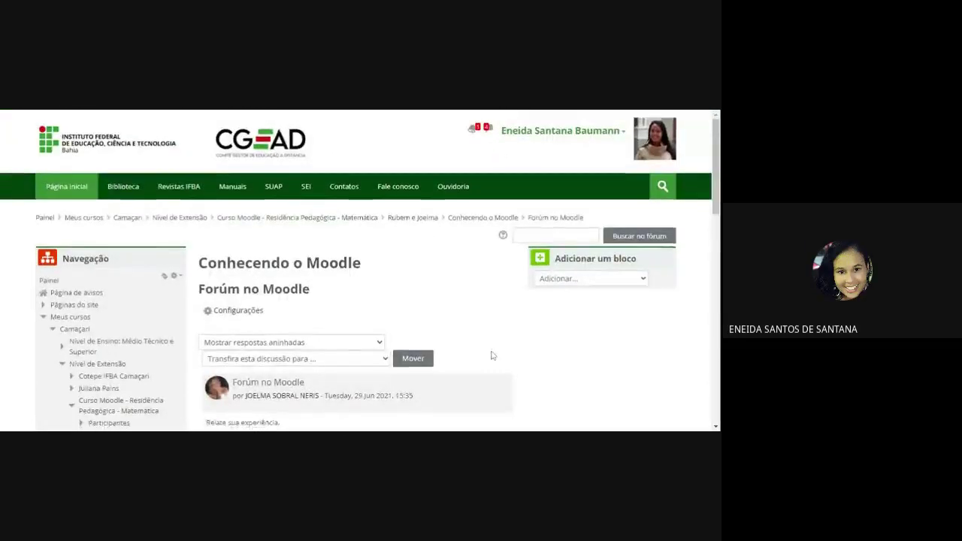
Post the reply "Olá!!!!" to the "Relate sua experiência." message in the "Forúm no Moodle" discussion.
{"action": "scroll", "coordinate": [492, 356], "scroll_direction": "down", "scroll_amount": 3}
{"action": "left_click", "coordinate": [478, 238]}
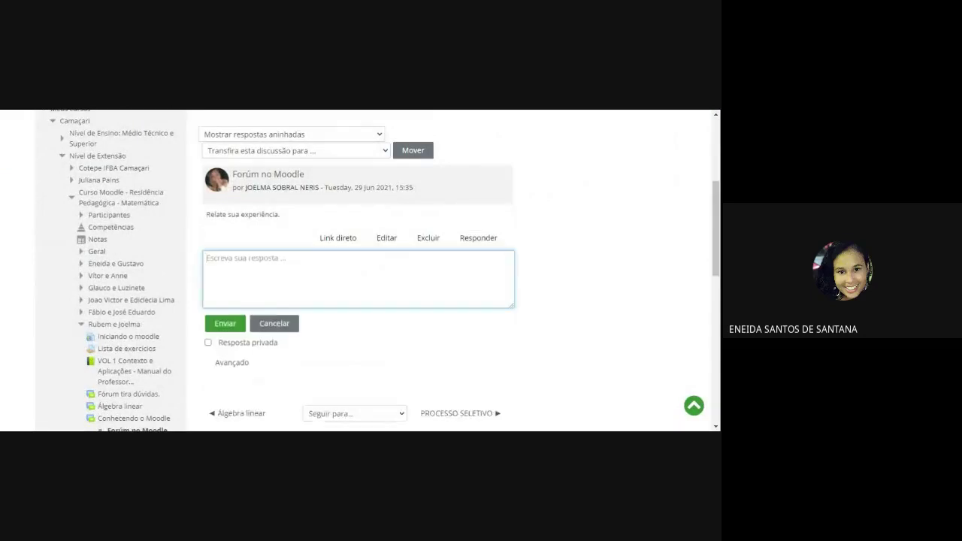
{"action": "type", "text": "Olá!!!"}
{"action": "left_click", "coordinate": [225, 324]}
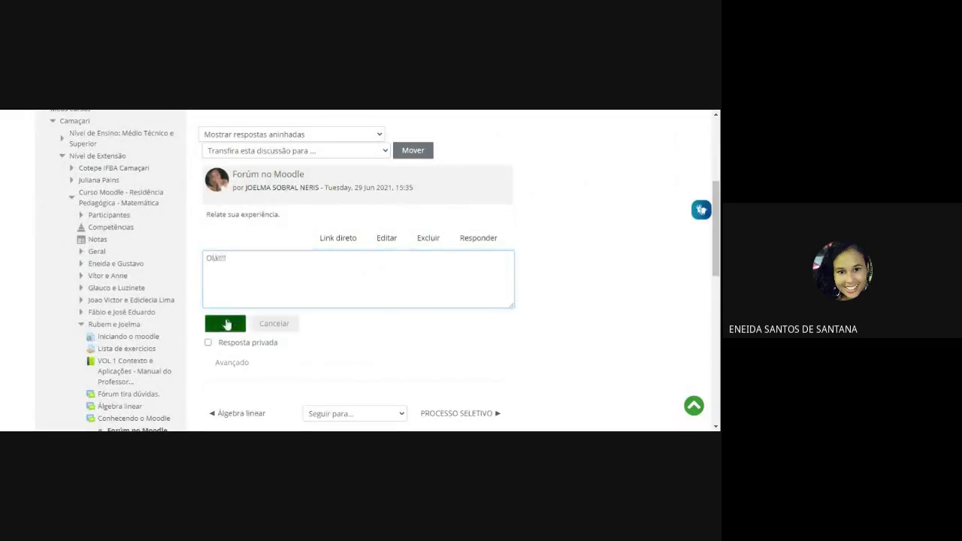
{"action": "scroll", "coordinate": [394, 199], "scroll_direction": "up", "scroll_amount": 3}
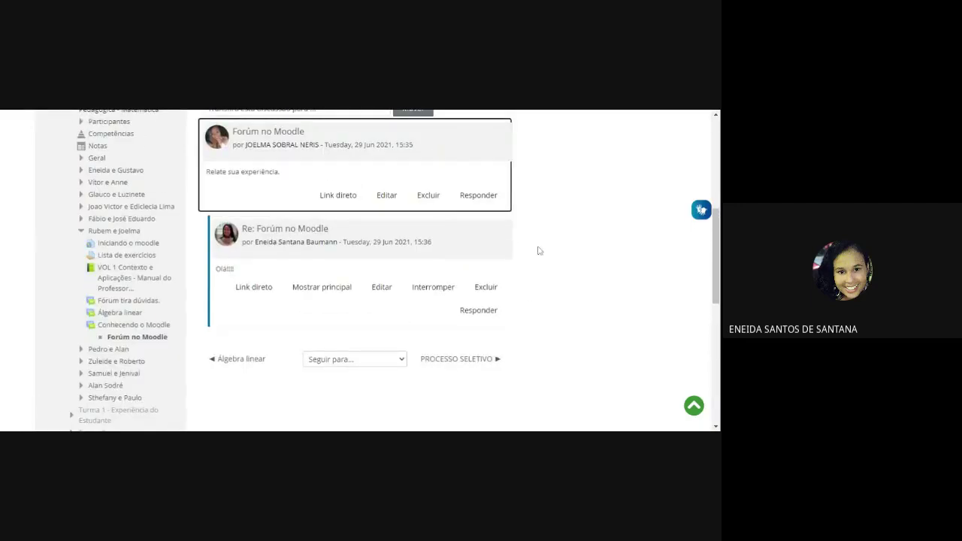
Return to the course page from the "Forúm no Moodle" discussion and open the "Lógica" forum about logical operators.
{"action": "scroll", "coordinate": [529, 263], "scroll_direction": "up", "scroll_amount": 3}
{"action": "scroll", "coordinate": [526, 273], "scroll_direction": "down", "scroll_amount": 4}
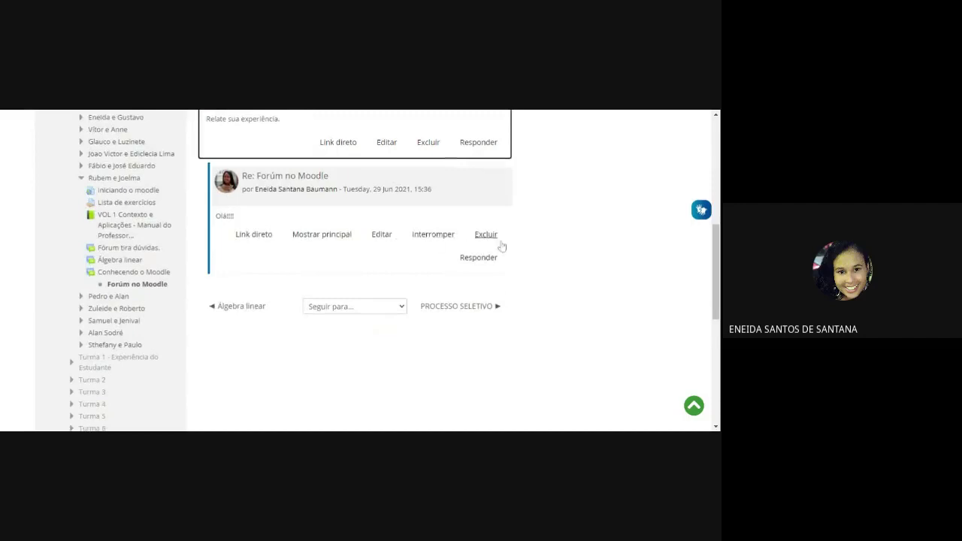
{"action": "scroll", "coordinate": [489, 301], "scroll_direction": "up", "scroll_amount": 5}
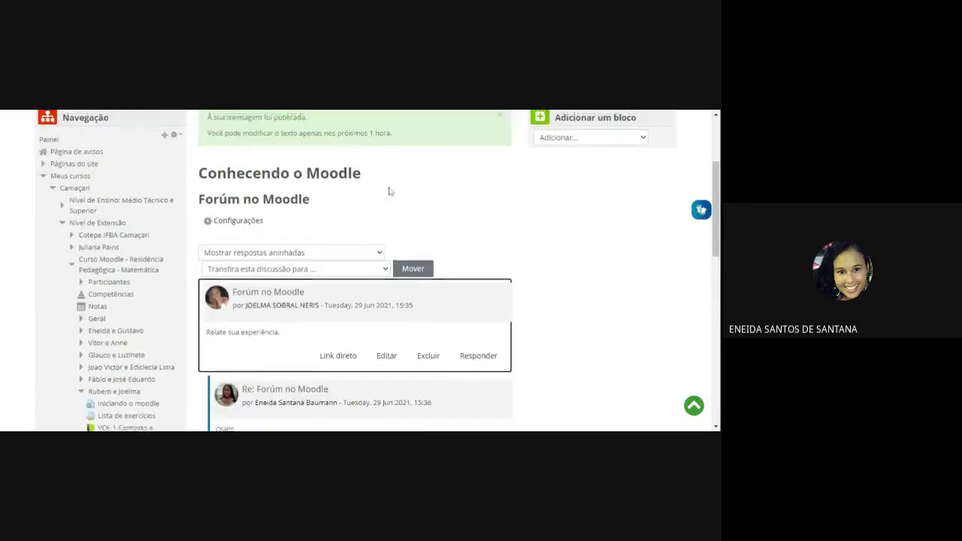
{"action": "scroll", "coordinate": [389, 191], "scroll_direction": "up", "scroll_amount": 3}
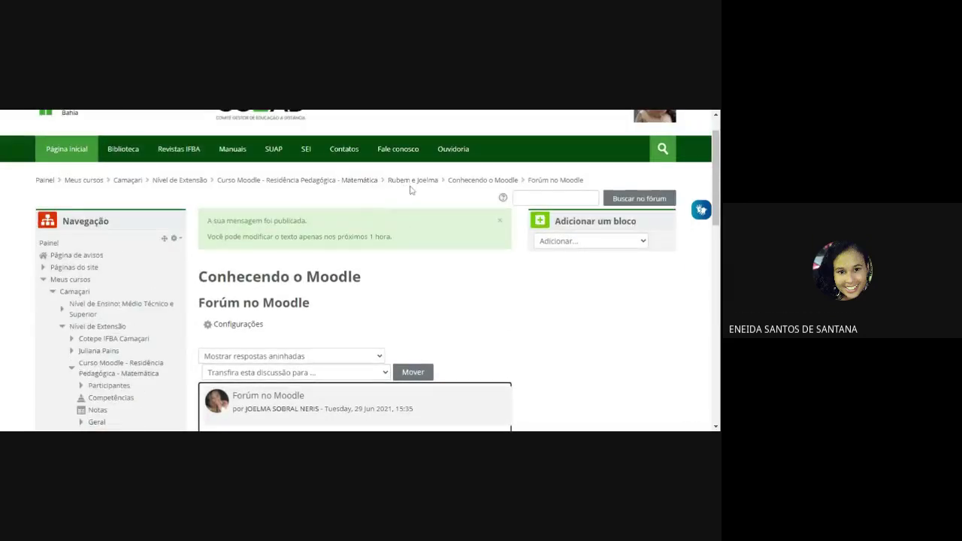
{"action": "left_click", "coordinate": [361, 182]}
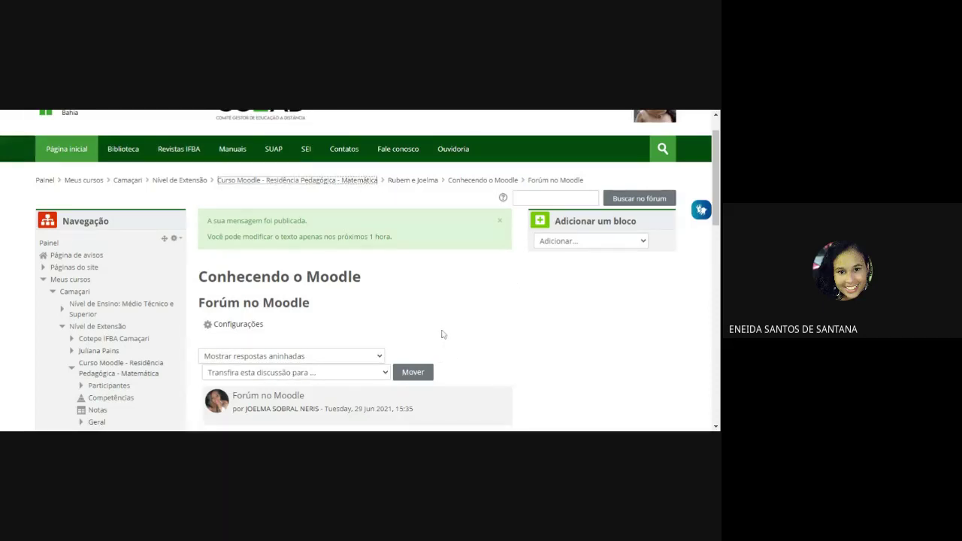
{"action": "scroll", "coordinate": [366, 356], "scroll_direction": "down", "scroll_amount": 6}
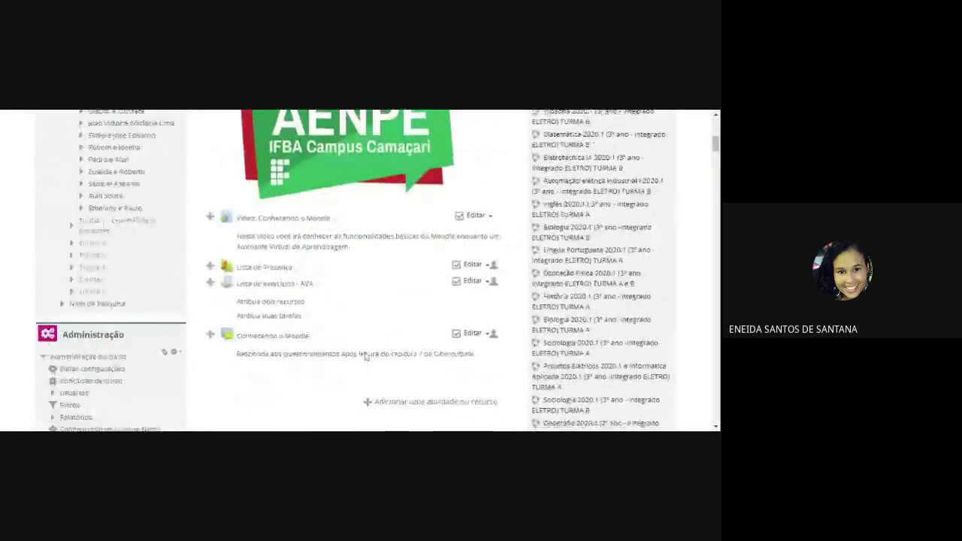
{"action": "scroll", "coordinate": [365, 356], "scroll_direction": "down", "scroll_amount": 15}
{"action": "scroll", "coordinate": [359, 353], "scroll_direction": "down", "scroll_amount": 15}
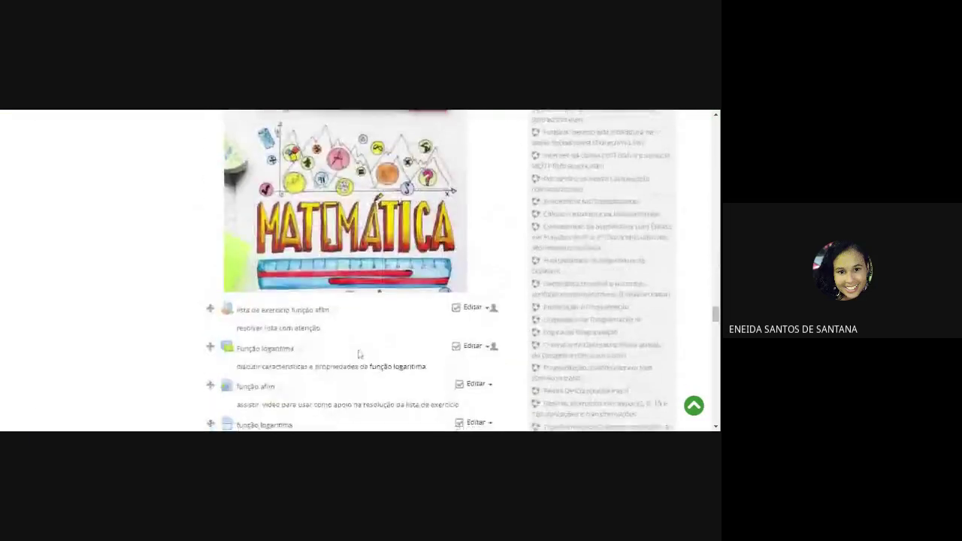
{"action": "scroll", "coordinate": [360, 353], "scroll_direction": "down", "scroll_amount": 3}
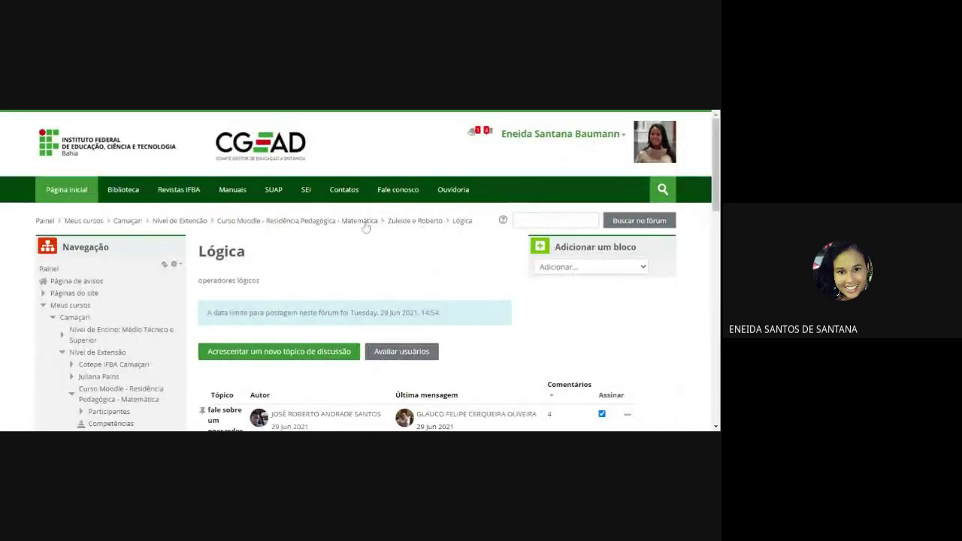
Return to the course page, expand the reports in the course administration, and open the gradebook setup (Configuração do Livro de Notas).
{"action": "left_click", "coordinate": [413, 221]}
{"action": "scroll", "coordinate": [300, 350], "scroll_direction": "down", "scroll_amount": 15}
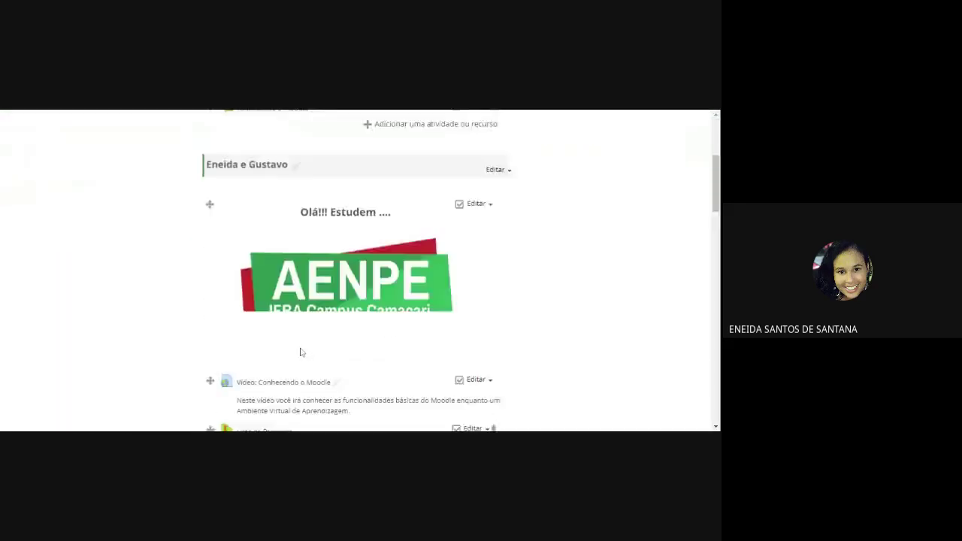
{"action": "scroll", "coordinate": [301, 350], "scroll_direction": "down", "scroll_amount": 20}
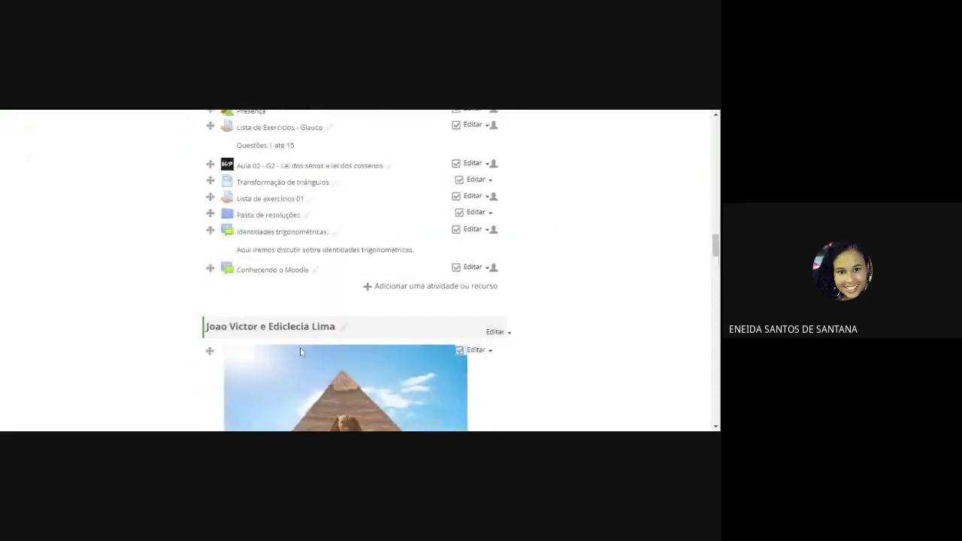
{"action": "scroll", "coordinate": [301, 351], "scroll_direction": "down", "scroll_amount": 20}
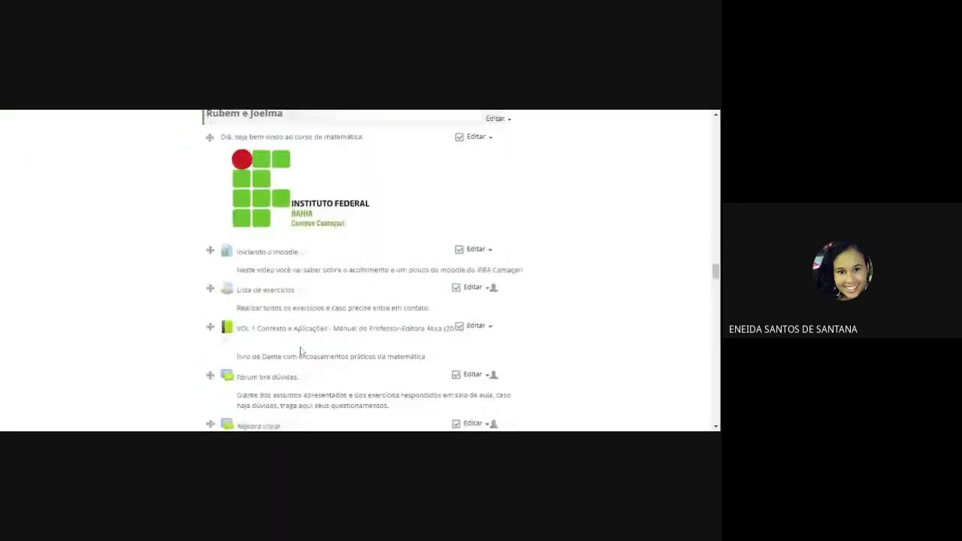
{"action": "scroll", "coordinate": [294, 345], "scroll_direction": "down", "scroll_amount": 4}
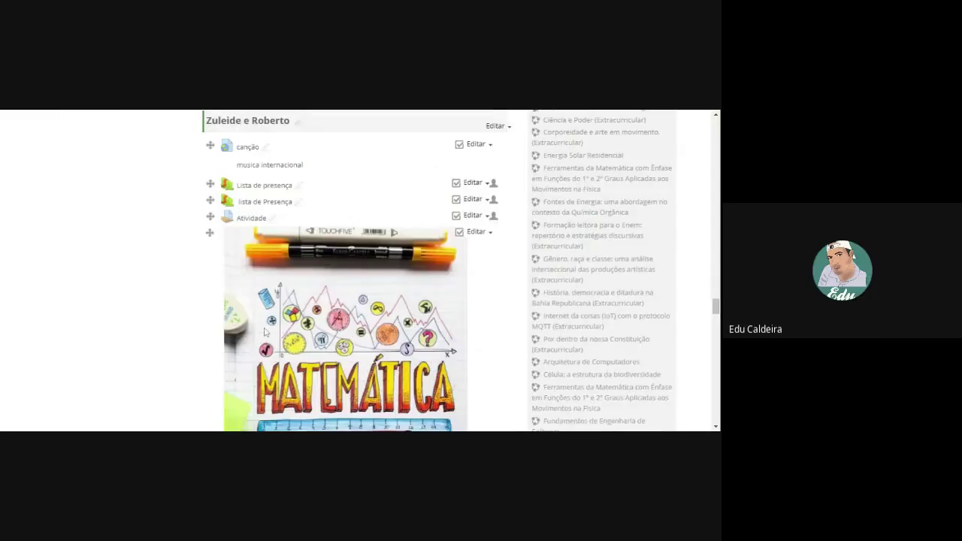
{"action": "scroll", "coordinate": [347, 339], "scroll_direction": "up", "scroll_amount": 15}
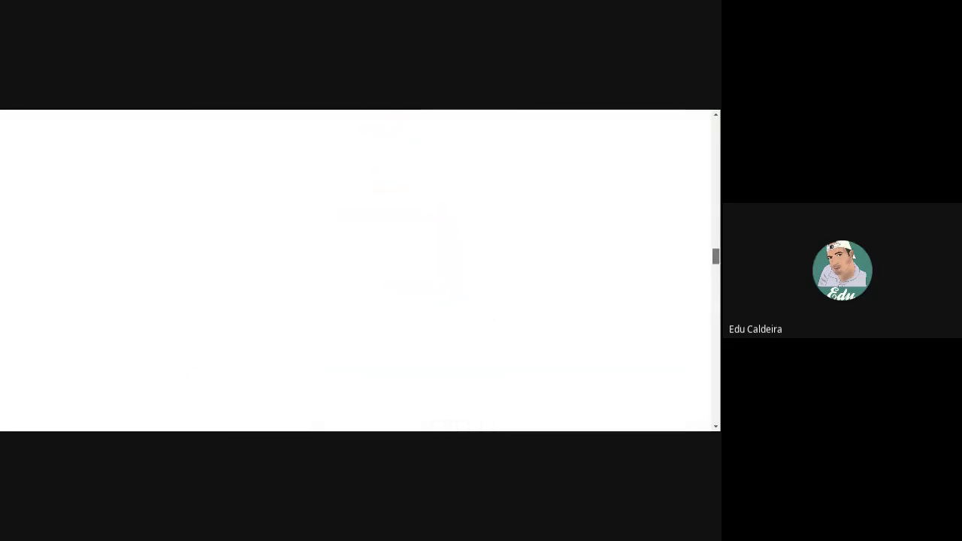
{"action": "scroll", "coordinate": [347, 339], "scroll_direction": "up", "scroll_amount": 10}
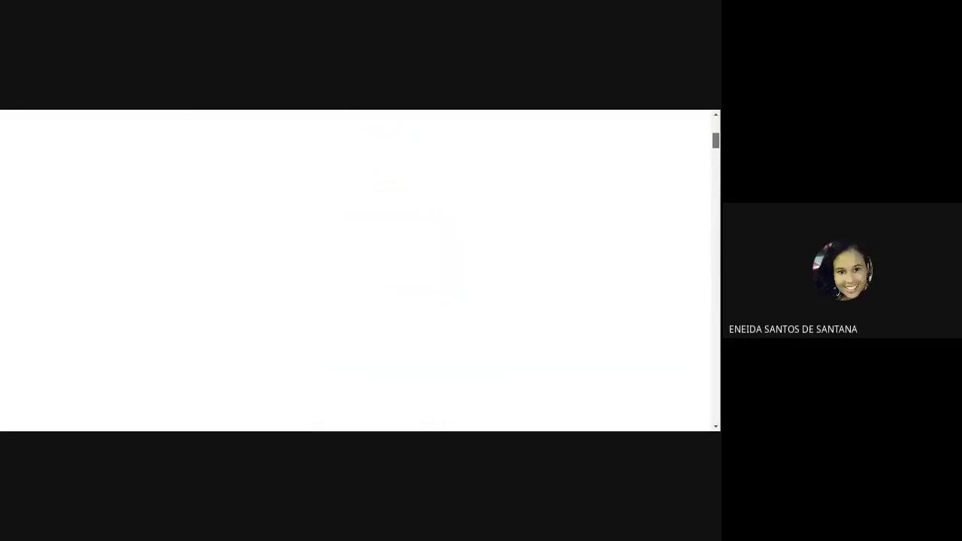
{"action": "scroll", "coordinate": [225, 310], "scroll_direction": "down", "scroll_amount": 3}
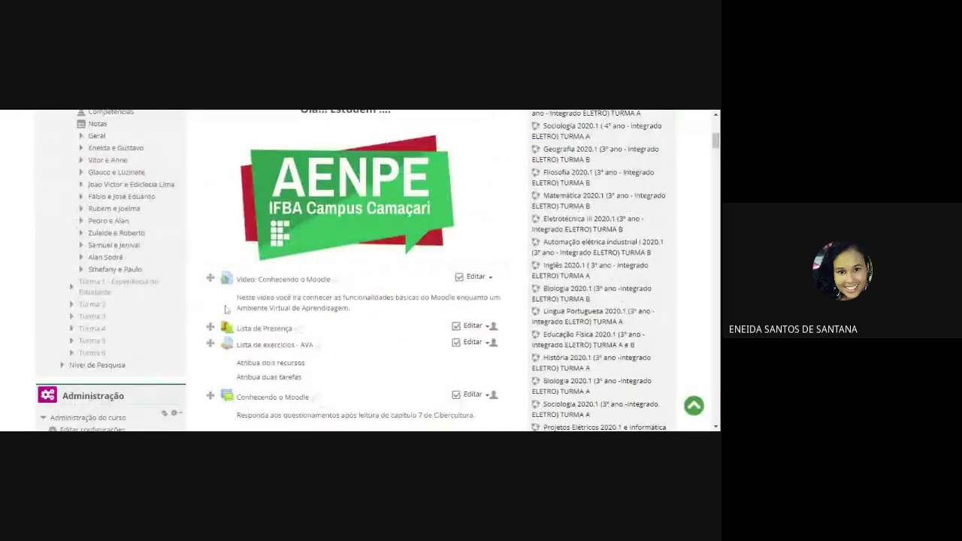
{"action": "scroll", "coordinate": [225, 310], "scroll_direction": "down", "scroll_amount": 4}
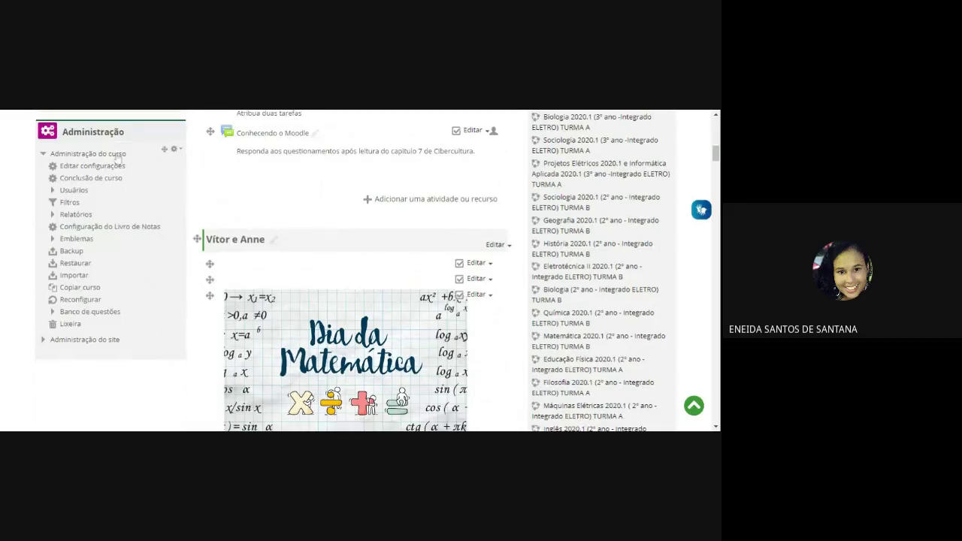
{"action": "left_click", "coordinate": [78, 215]}
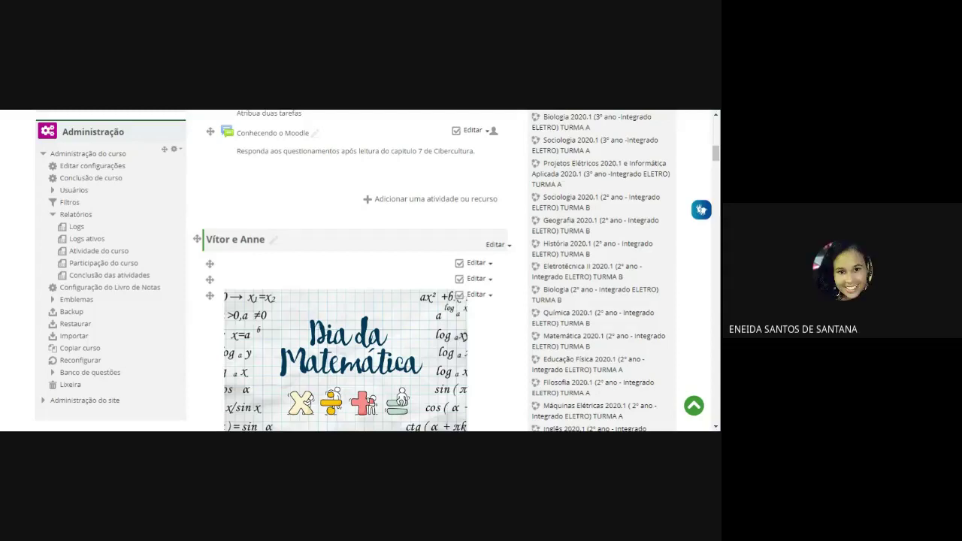
{"action": "left_click", "coordinate": [97, 289]}
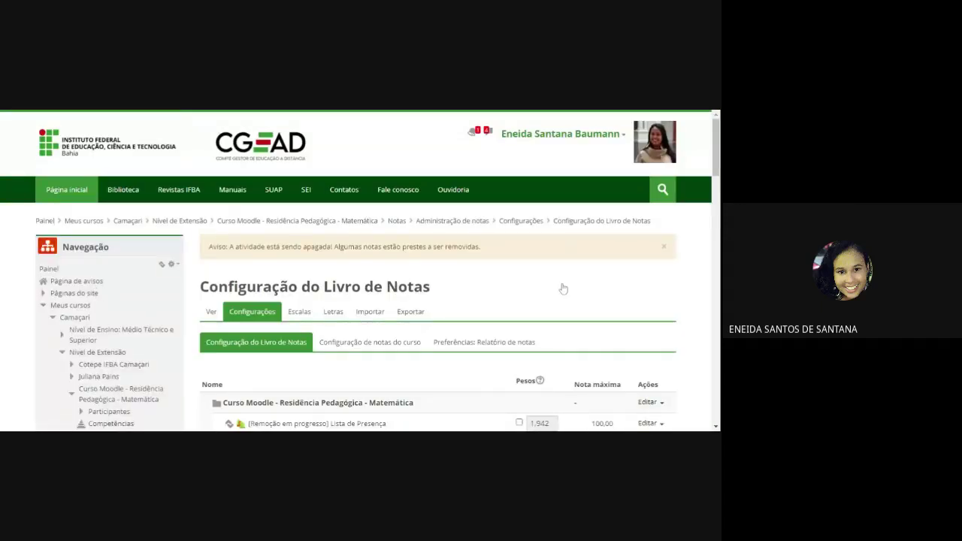
Examine the weights and maximum grades of the first grade items in the gradebook setup.
{"action": "scroll", "coordinate": [555, 289], "scroll_direction": "down", "scroll_amount": 2}
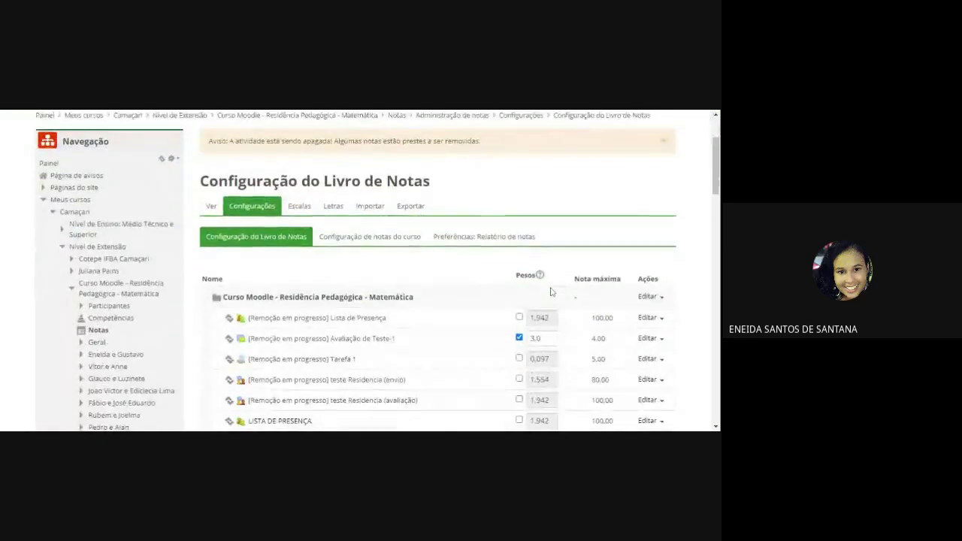
{"action": "scroll", "coordinate": [549, 255], "scroll_direction": "down", "scroll_amount": 1}
{"action": "scroll", "coordinate": [549, 254], "scroll_direction": "down", "scroll_amount": 1}
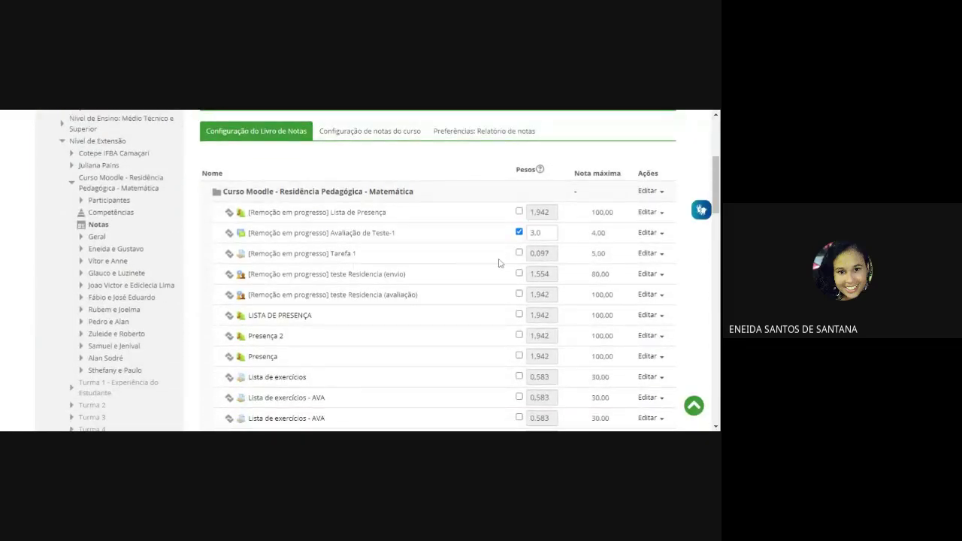
{"action": "scroll", "coordinate": [499, 263], "scroll_direction": "down", "scroll_amount": 1}
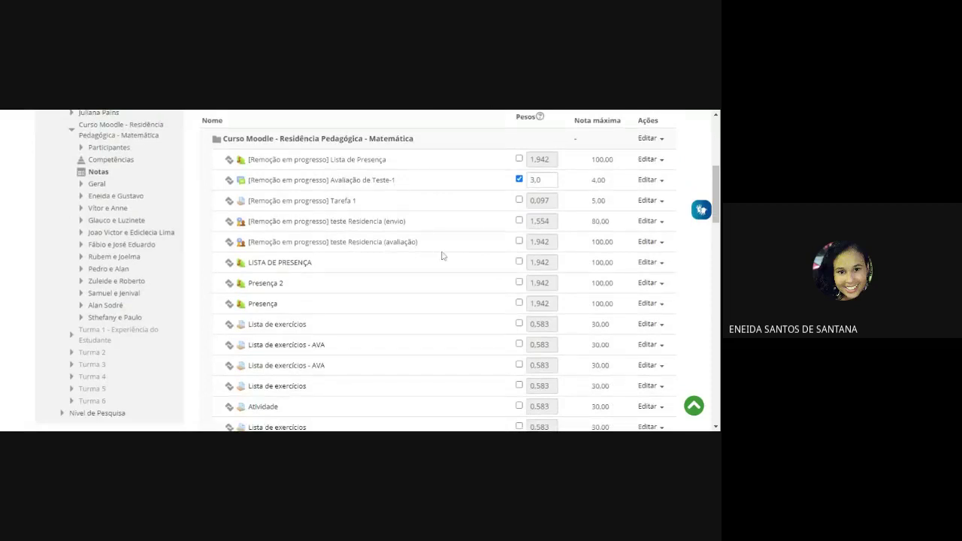
{"action": "scroll", "coordinate": [386, 255], "scroll_direction": "up", "scroll_amount": 4}
{"action": "left_click_drag", "start_coordinate": [208, 194], "coordinate": [514, 197]}
{"action": "left_click", "coordinate": [514, 224]}
{"action": "scroll", "coordinate": [466, 240], "scroll_direction": "down", "scroll_amount": 5}
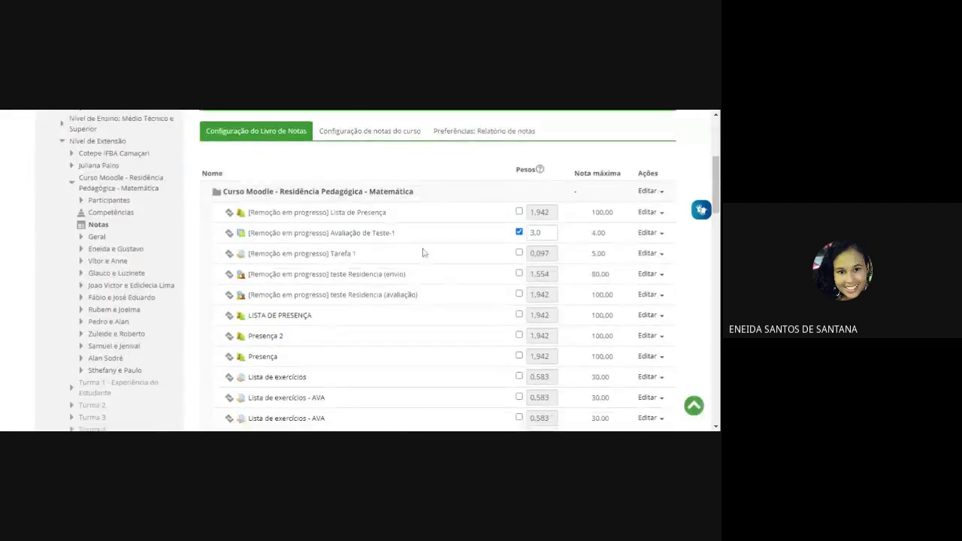
{"action": "scroll", "coordinate": [321, 236], "scroll_direction": "down", "scroll_amount": 1}
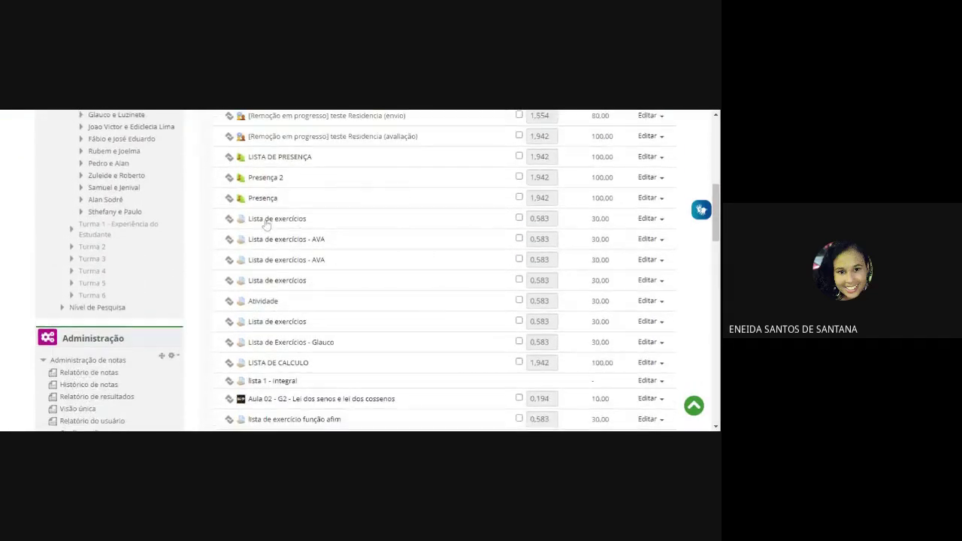
Examine the grade items from "Lista de exercícios" through the forum evaluations down to the course total.
{"action": "left_click", "coordinate": [286, 222]}
{"action": "scroll", "coordinate": [362, 343], "scroll_direction": "down", "scroll_amount": 2}
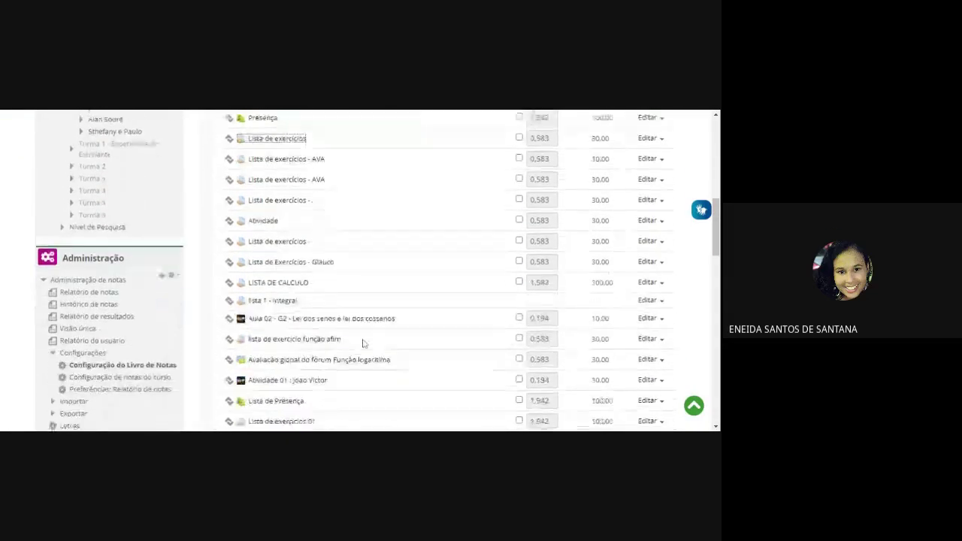
{"action": "scroll", "coordinate": [362, 343], "scroll_direction": "down", "scroll_amount": 5}
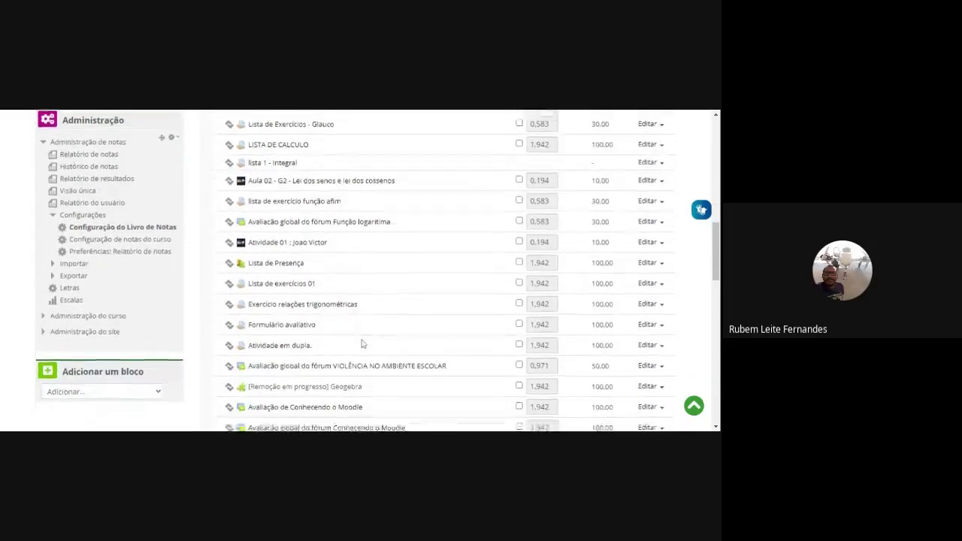
{"action": "scroll", "coordinate": [362, 342], "scroll_direction": "down", "scroll_amount": 5}
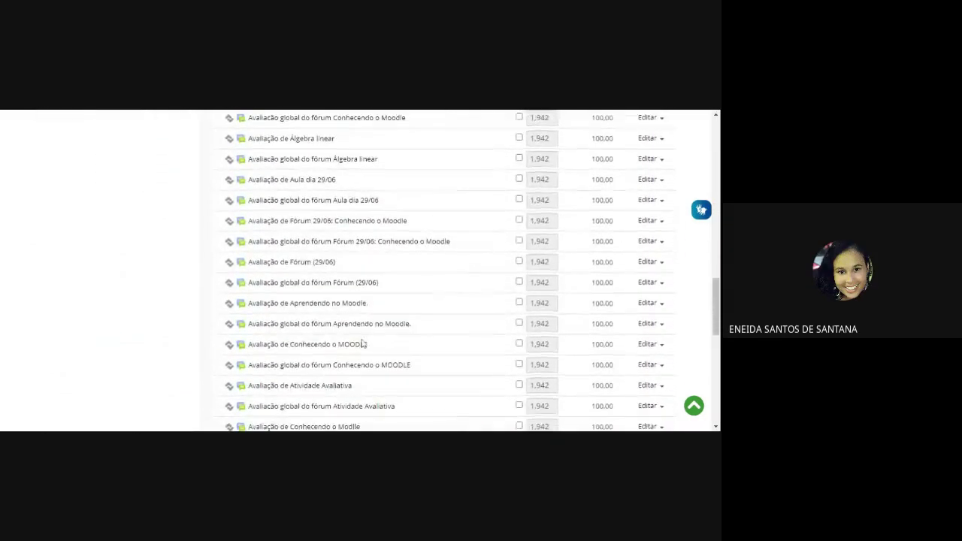
{"action": "scroll", "coordinate": [539, 370], "scroll_direction": "down", "scroll_amount": 4}
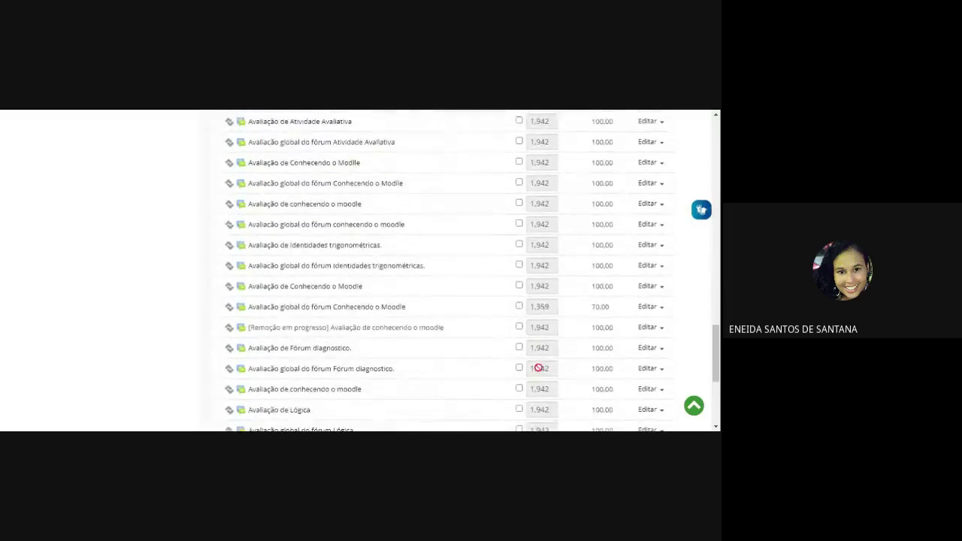
{"action": "scroll", "coordinate": [618, 326], "scroll_direction": "down", "scroll_amount": 4}
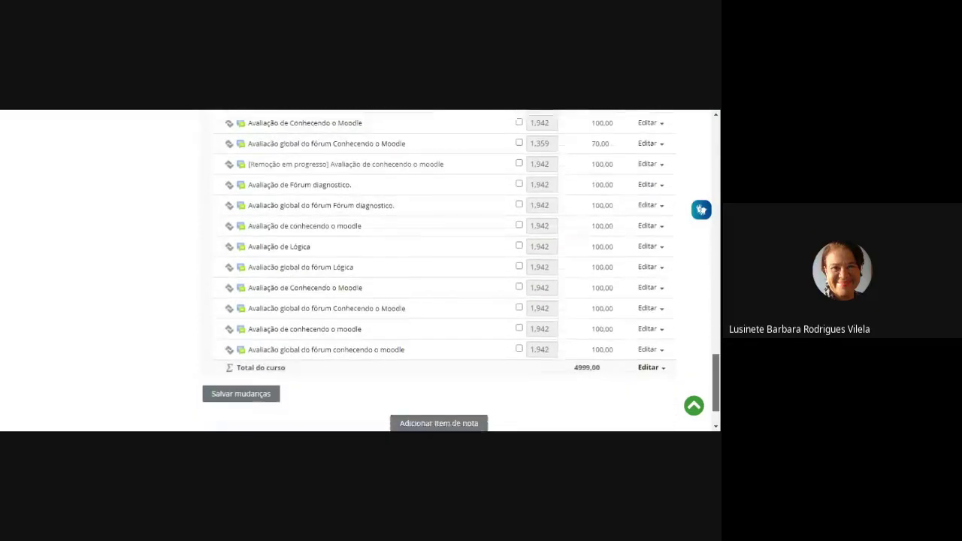
{"action": "scroll", "coordinate": [451, 271], "scroll_direction": "up", "scroll_amount": 2}
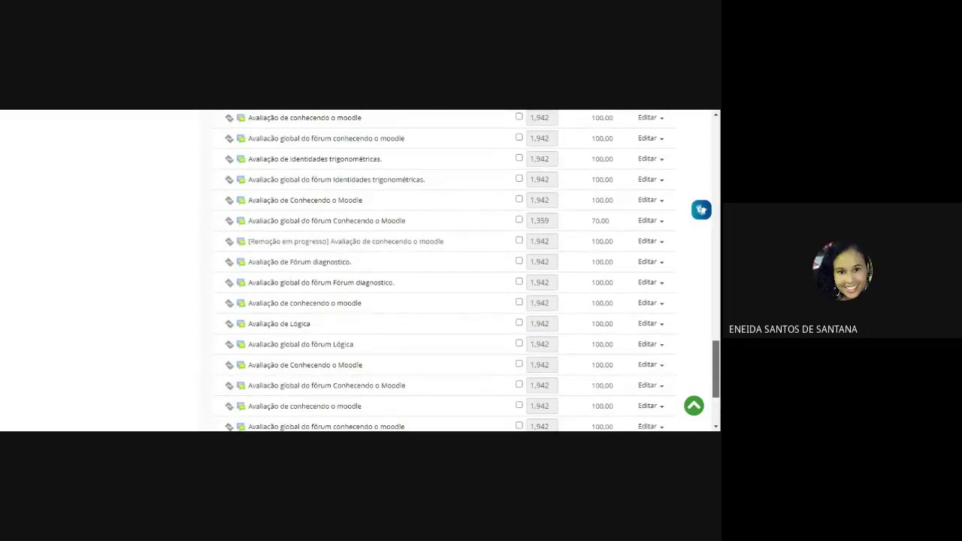
{"action": "key", "text": "Home"}
Show the edit options of the second "Lista de exercícios - AVA" grade item.
{"action": "scroll", "coordinate": [213, 343], "scroll_direction": "down", "scroll_amount": 5}
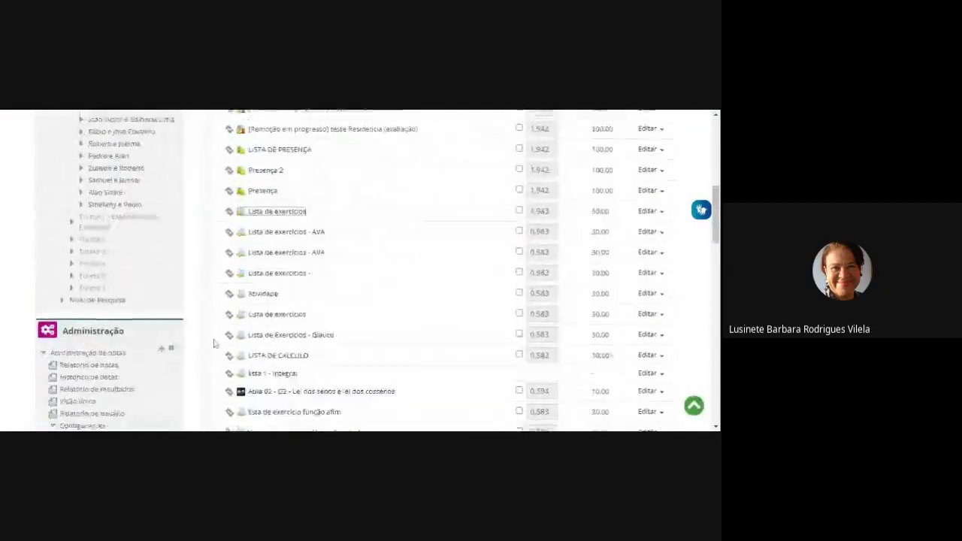
{"action": "scroll", "coordinate": [213, 343], "scroll_direction": "down", "scroll_amount": 4}
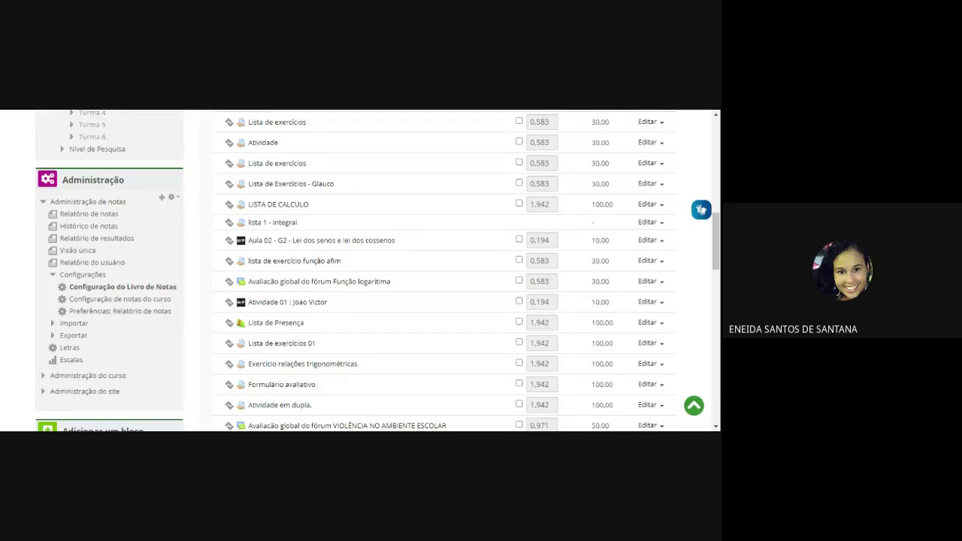
{"action": "scroll", "coordinate": [657, 165], "scroll_direction": "up", "scroll_amount": 3}
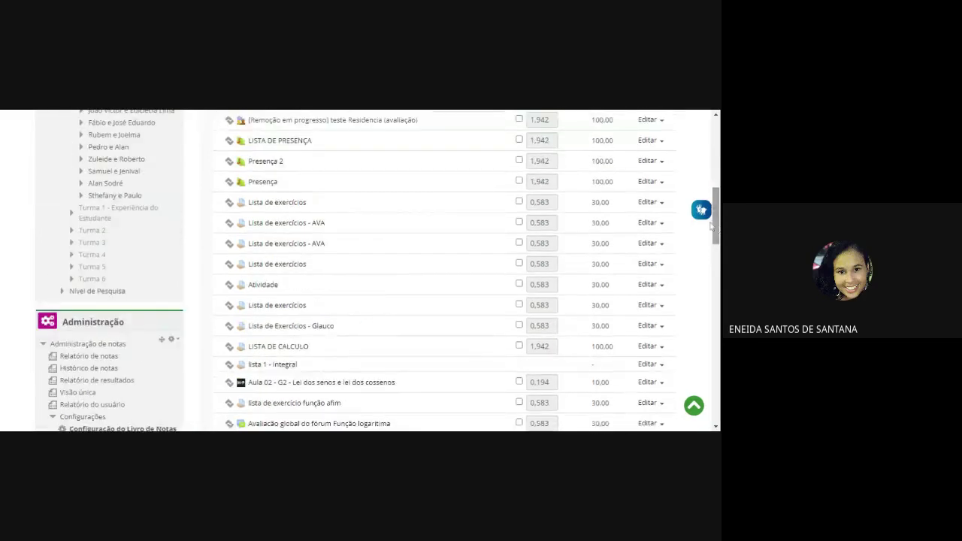
{"action": "left_click", "coordinate": [660, 248]}
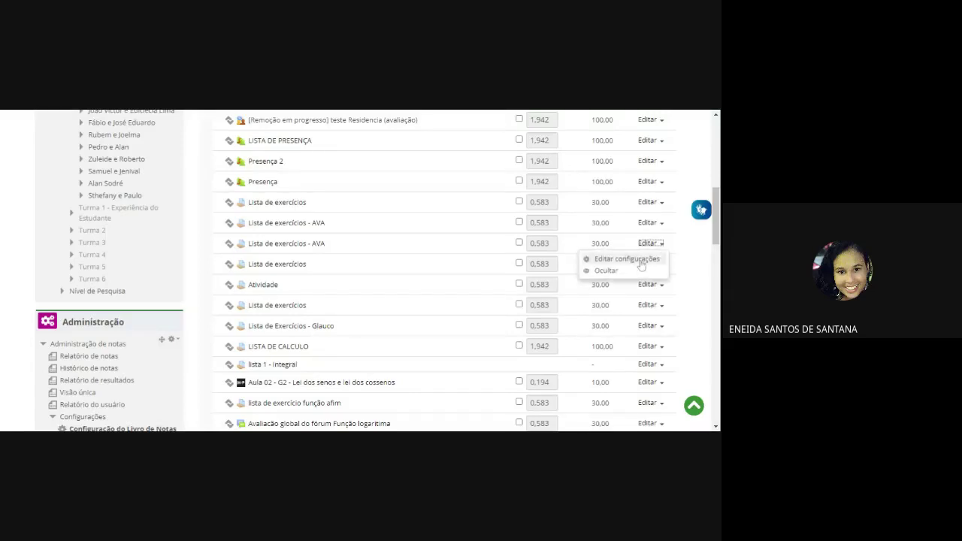
Open the course grade settings (Configuração de notas do curso) and review the general report and user report options.
{"action": "left_click_drag", "start_coordinate": [716, 236], "coordinate": [716, 169]}
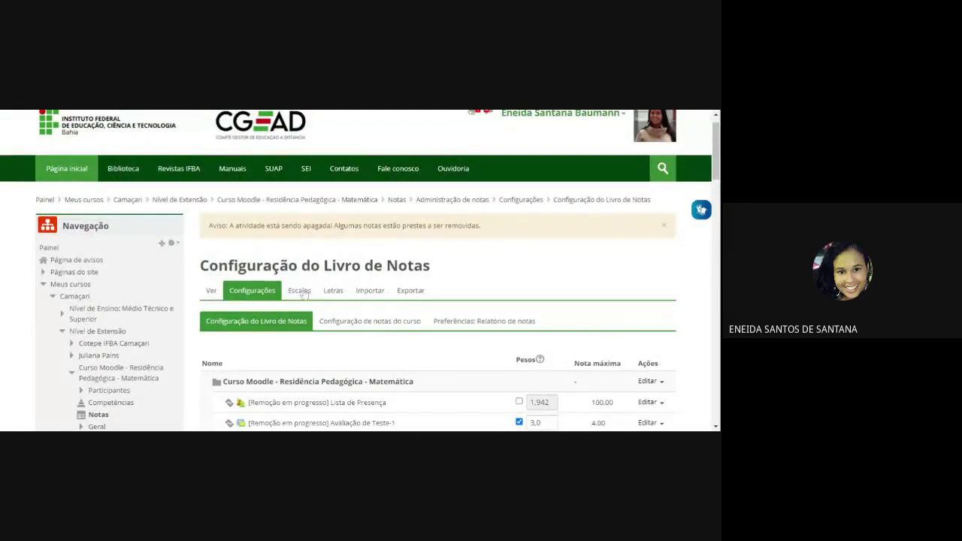
{"action": "left_click", "coordinate": [371, 325]}
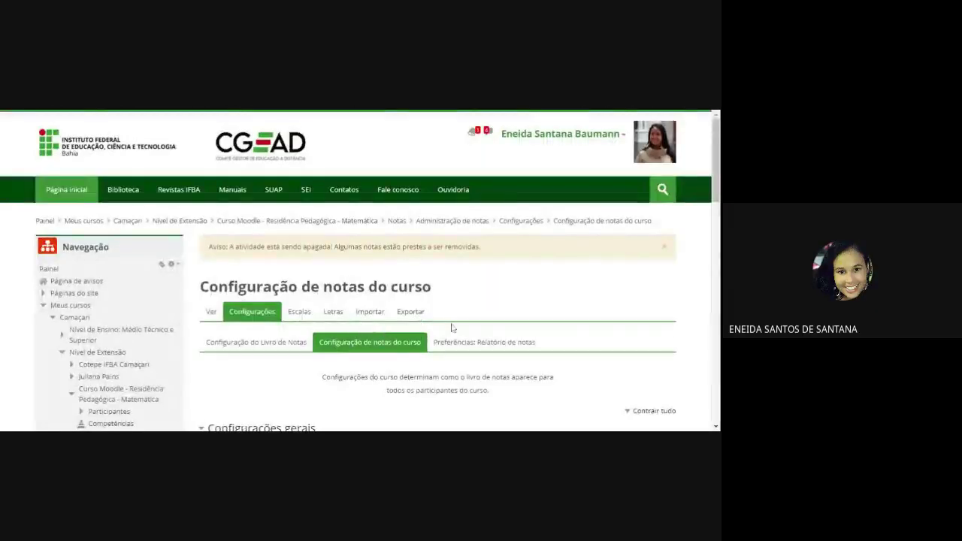
{"action": "left_click_drag", "start_coordinate": [716, 191], "coordinate": [718, 320]}
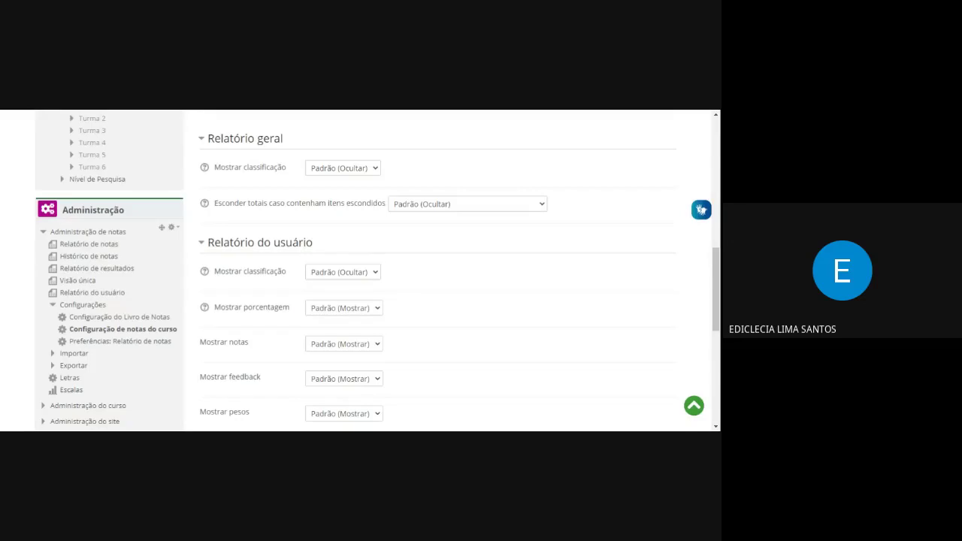
Review the course grade settings from the general and grade item options through the general report and user report sections.
{"action": "left_click_drag", "start_coordinate": [717, 264], "coordinate": [718, 229]}
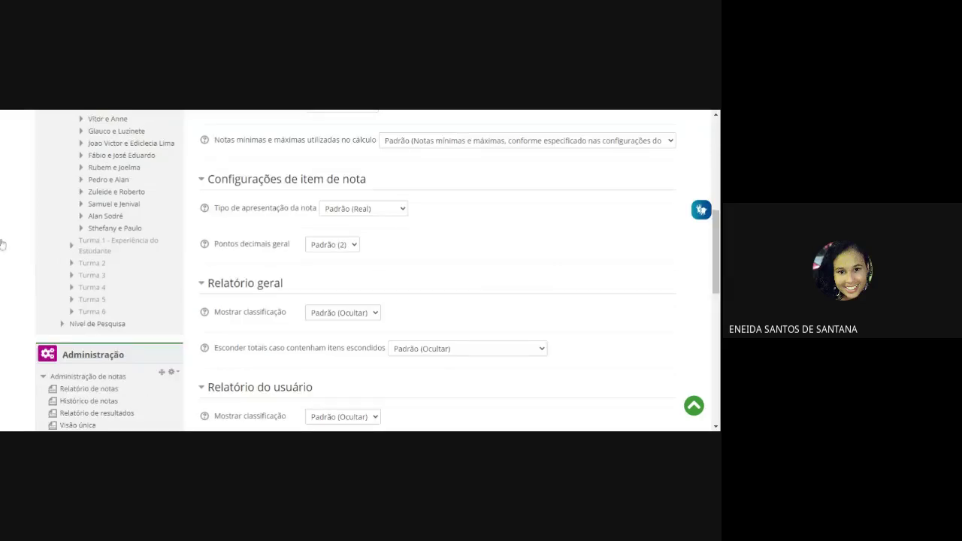
{"action": "scroll", "coordinate": [75, 293], "scroll_direction": "down", "scroll_amount": 2}
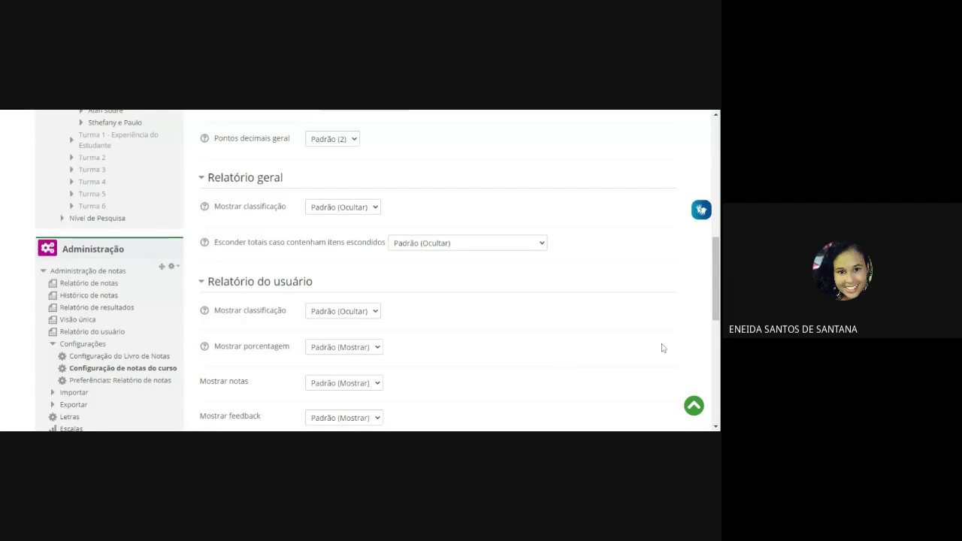
{"action": "left_click_drag", "start_coordinate": [713, 301], "coordinate": [717, 241]}
{"action": "scroll", "coordinate": [390, 270], "scroll_direction": "up", "scroll_amount": 2}
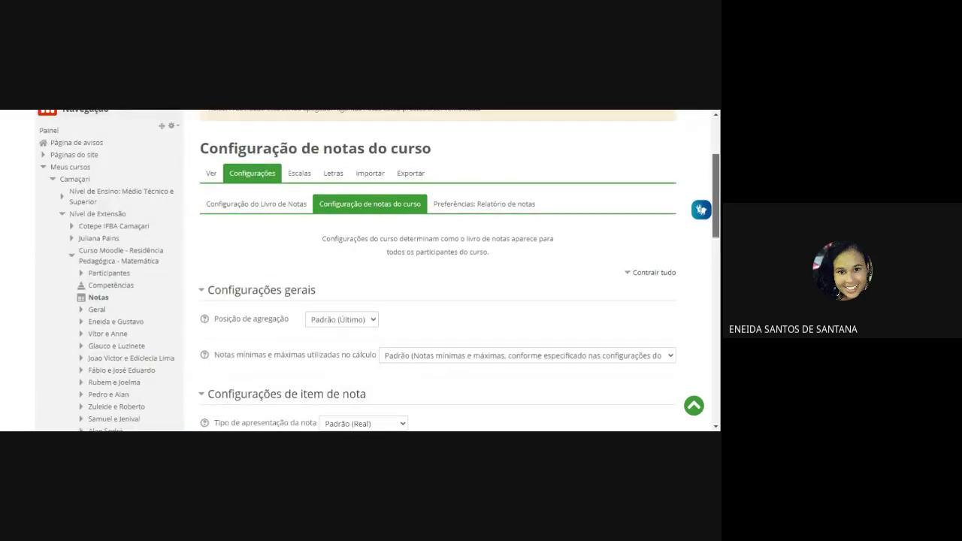
{"action": "scroll", "coordinate": [378, 271], "scroll_direction": "down", "scroll_amount": 3}
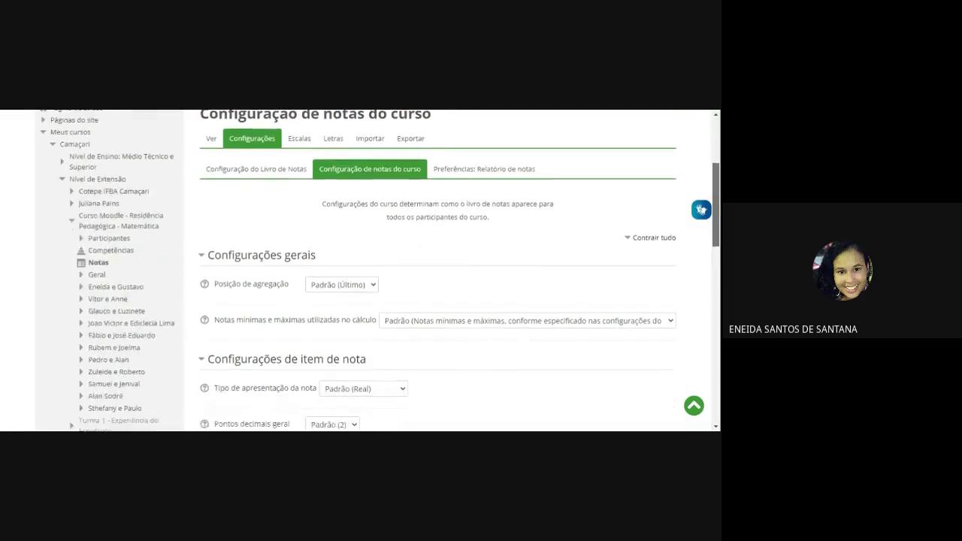
{"action": "scroll", "coordinate": [378, 270], "scroll_direction": "down", "scroll_amount": 2}
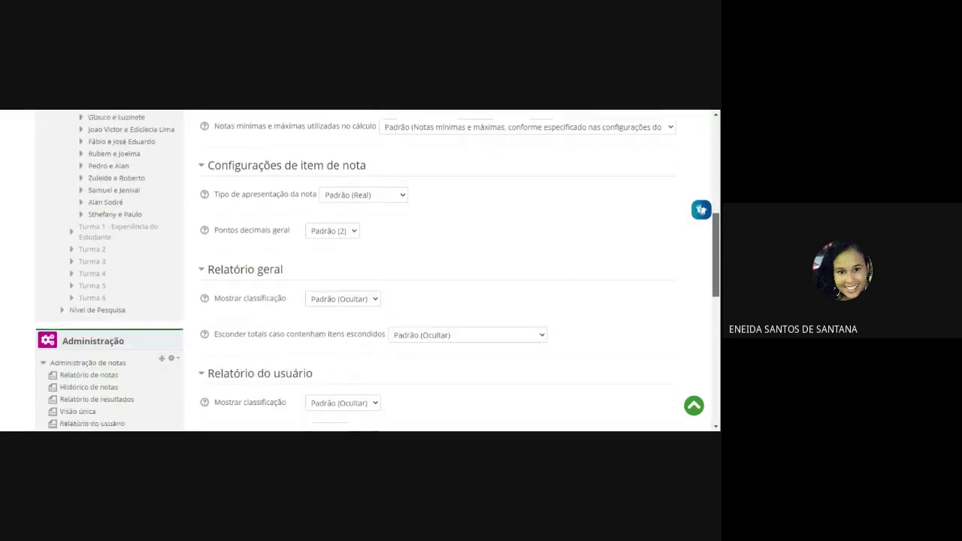
{"action": "scroll", "coordinate": [378, 270], "scroll_direction": "up", "scroll_amount": 4}
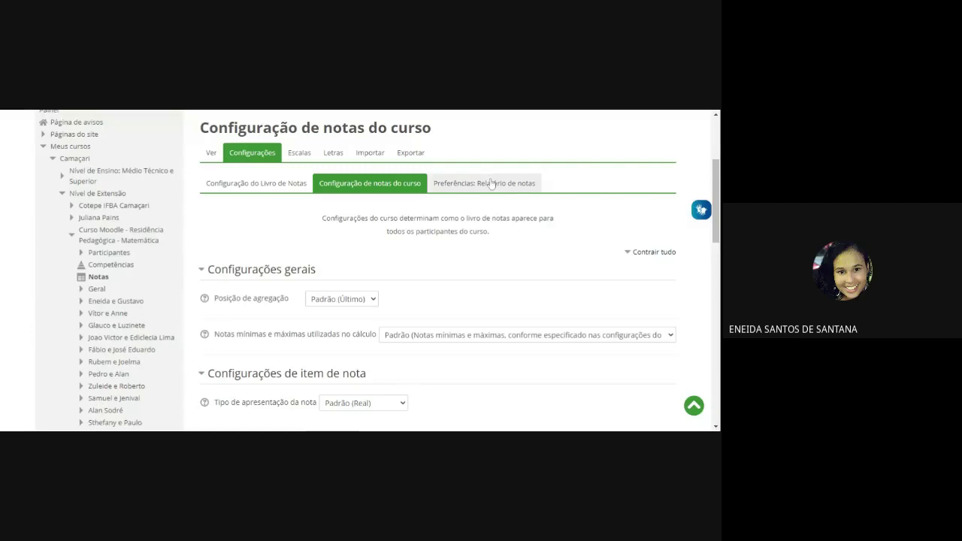
Open the grade report preferences (Preferências: Relatório de notas) and examine the show/hide selectors and special columns options.
{"action": "scroll", "coordinate": [571, 277], "scroll_direction": "down", "scroll_amount": 4}
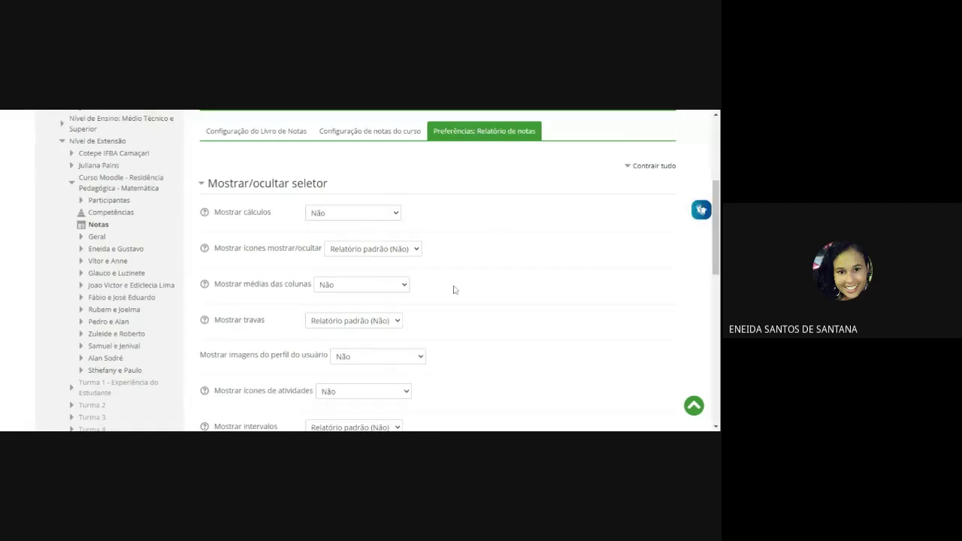
{"action": "scroll", "coordinate": [549, 300], "scroll_direction": "down", "scroll_amount": 1}
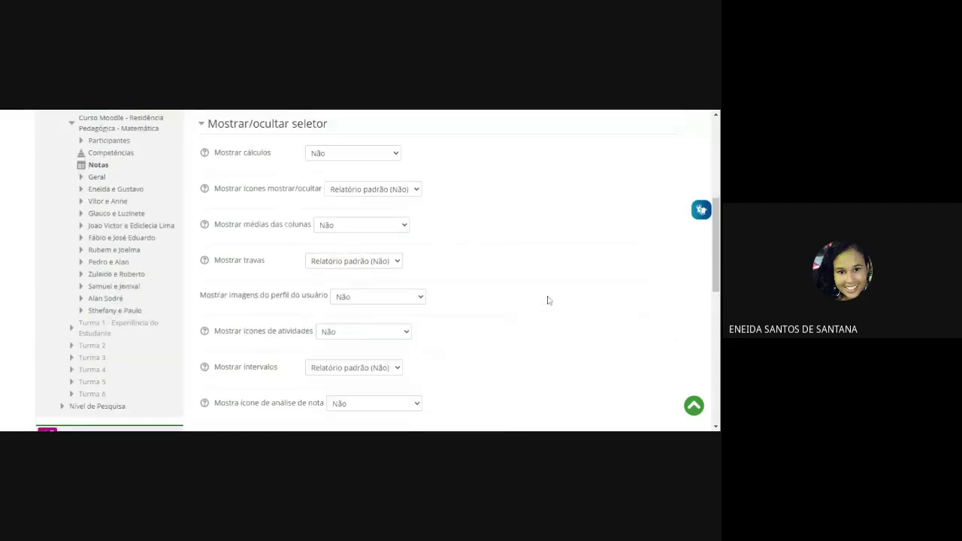
{"action": "scroll", "coordinate": [548, 300], "scroll_direction": "down", "scroll_amount": 2}
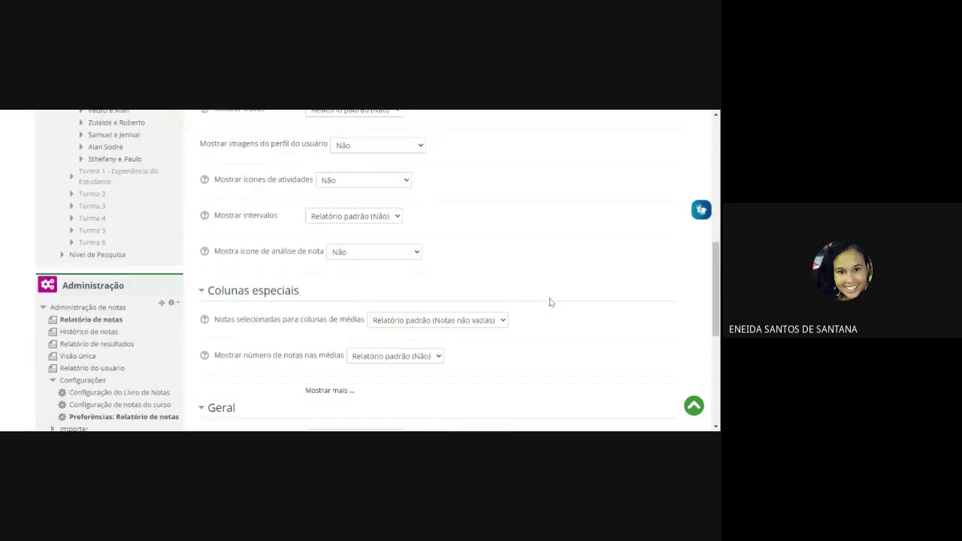
{"action": "scroll", "coordinate": [550, 302], "scroll_direction": "up", "scroll_amount": 5}
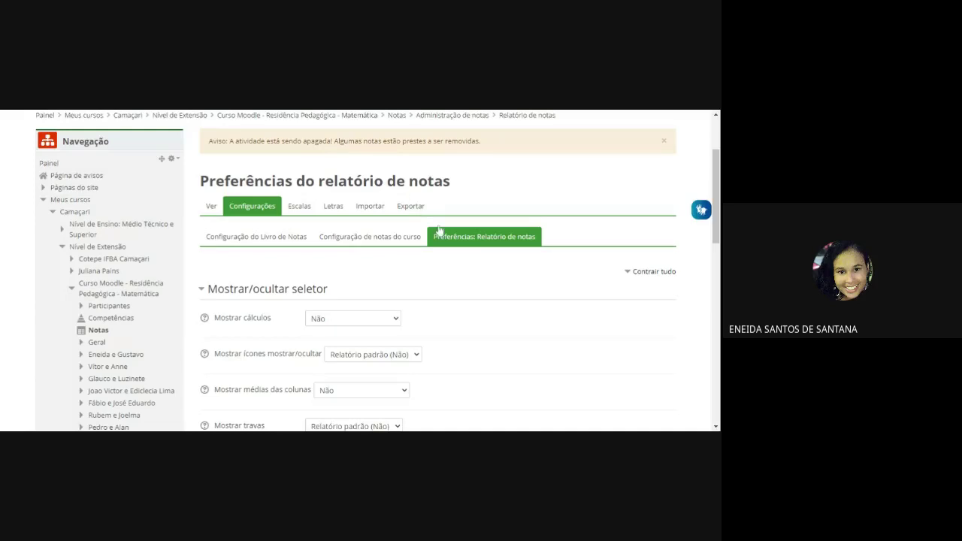
{"action": "scroll", "coordinate": [567, 330], "scroll_direction": "down", "scroll_amount": 2}
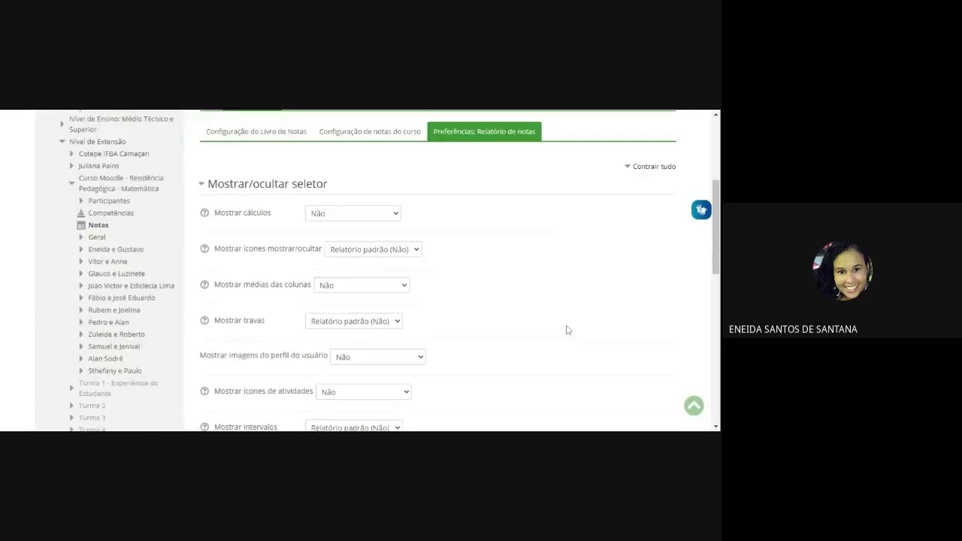
{"action": "scroll", "coordinate": [567, 331], "scroll_direction": "down", "scroll_amount": 4}
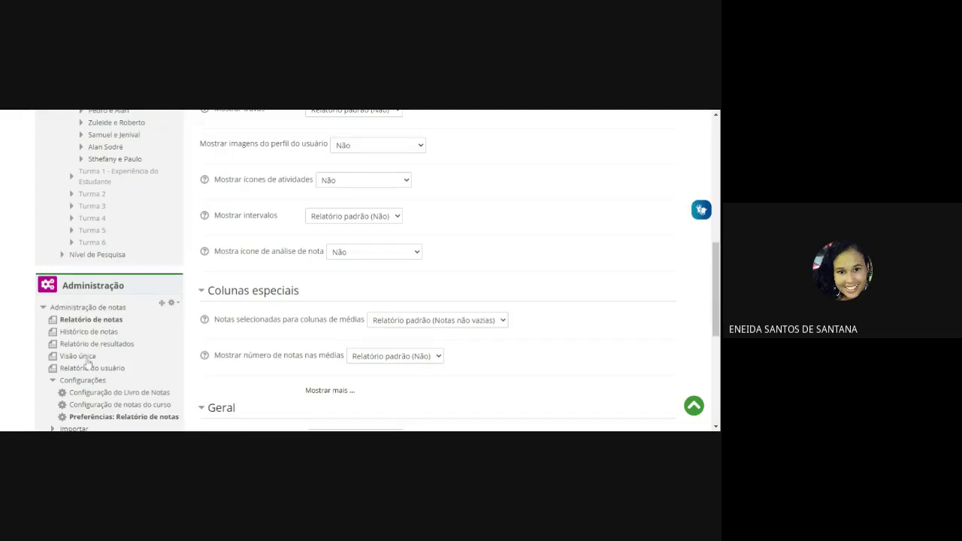
Open the grade history (Histórico de notas) and examine its filters for users, grade item, grader and dates.
{"action": "left_click", "coordinate": [88, 333]}
{"action": "scroll", "coordinate": [393, 368], "scroll_direction": "down", "scroll_amount": 3}
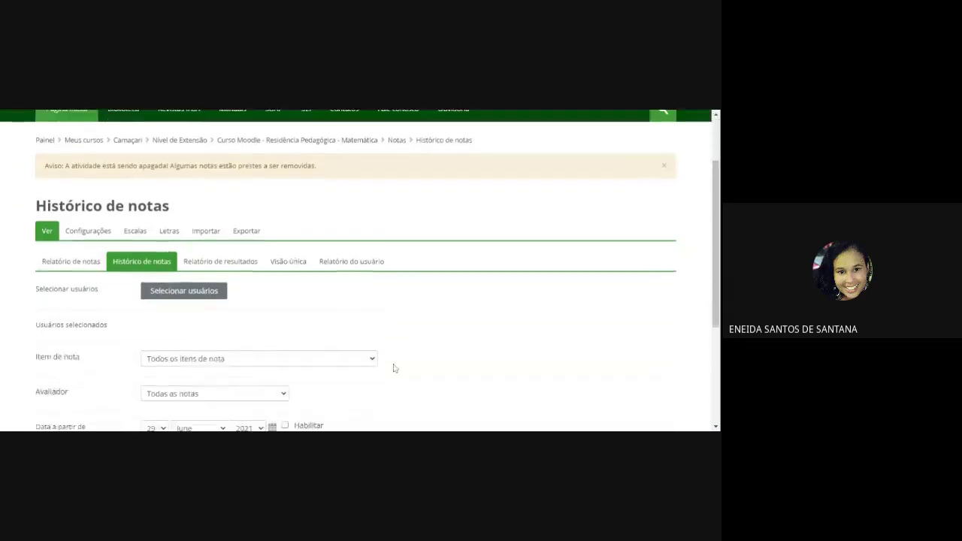
{"action": "scroll", "coordinate": [451, 347], "scroll_direction": "down", "scroll_amount": 3}
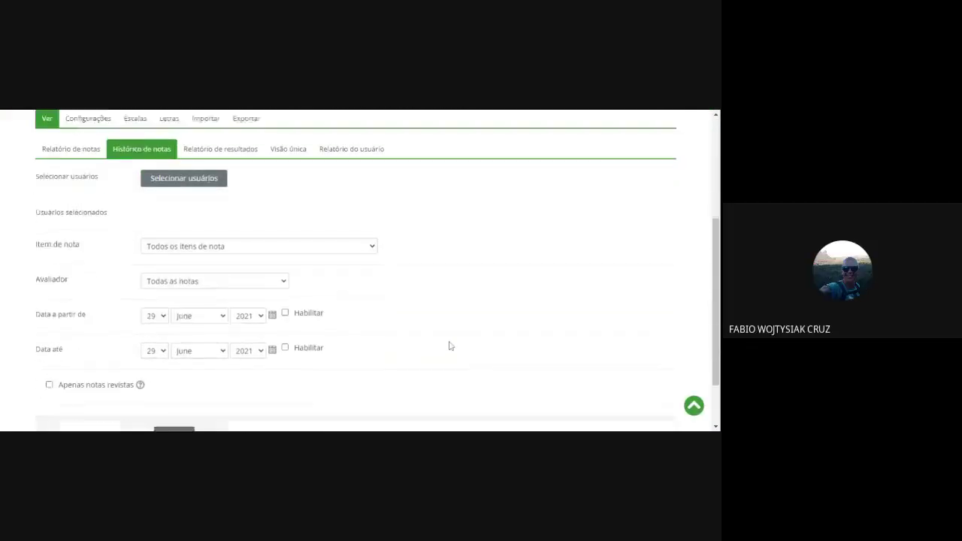
{"action": "scroll", "coordinate": [450, 346], "scroll_direction": "up", "scroll_amount": 1}
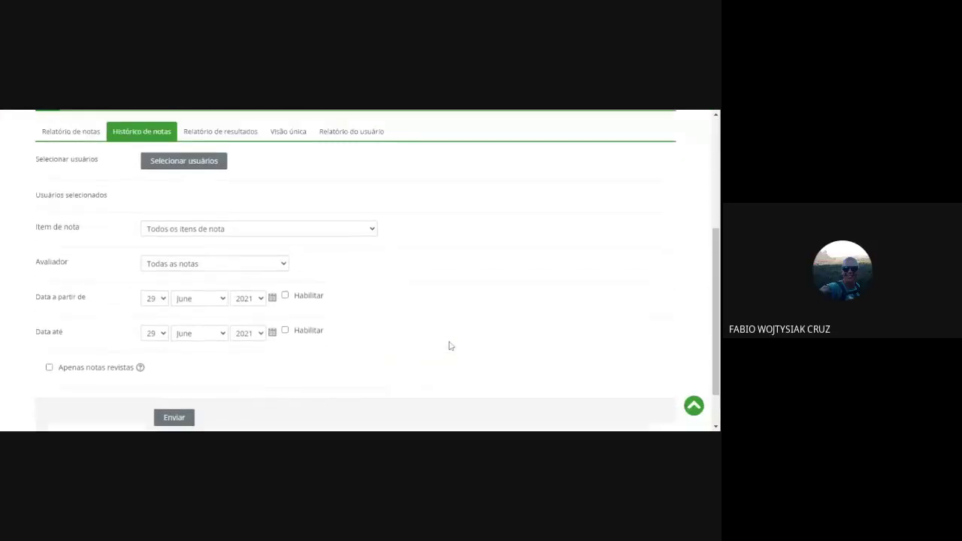
{"action": "scroll", "coordinate": [451, 345], "scroll_direction": "up", "scroll_amount": 2}
{"action": "scroll", "coordinate": [451, 345], "scroll_direction": "up", "scroll_amount": 1}
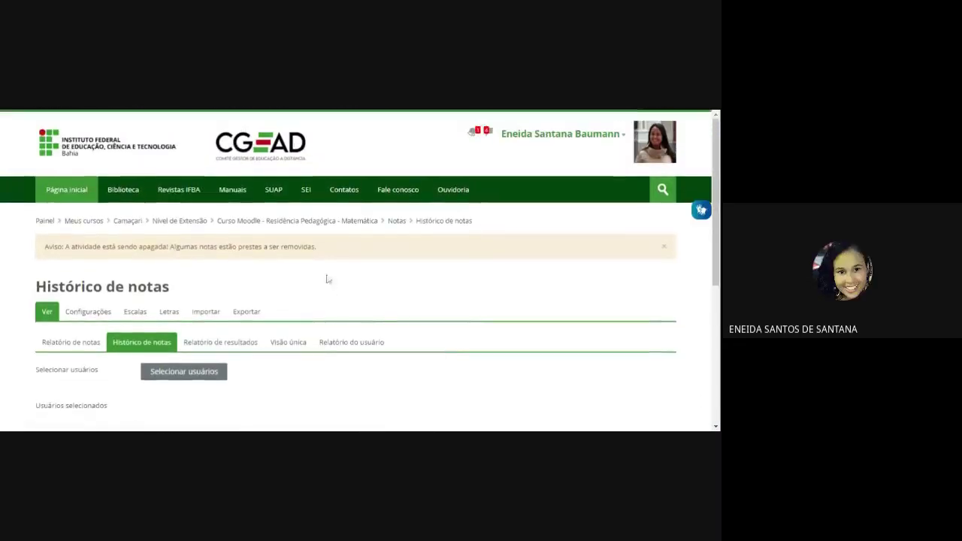
{"action": "left_click", "coordinate": [392, 222]}
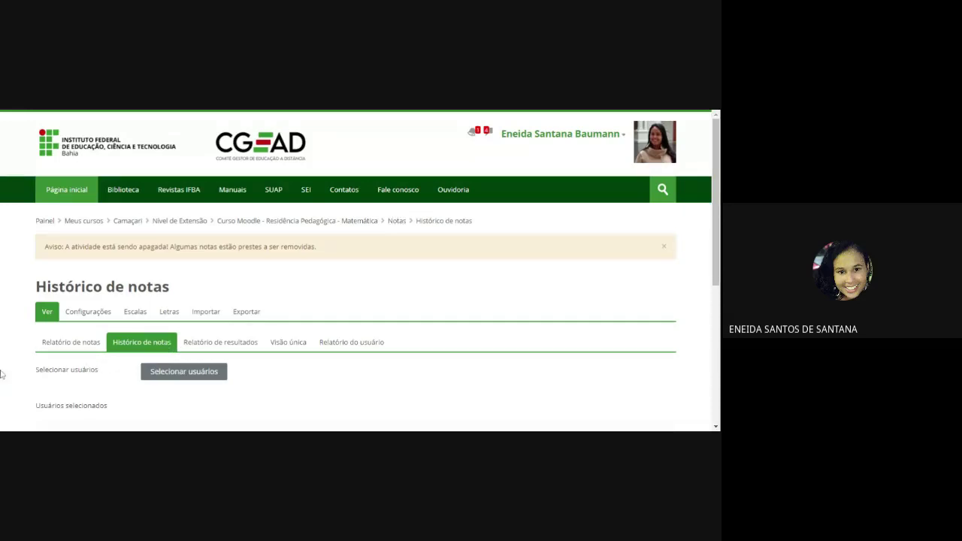
{"action": "scroll", "coordinate": [368, 387], "scroll_direction": "down", "scroll_amount": 3}
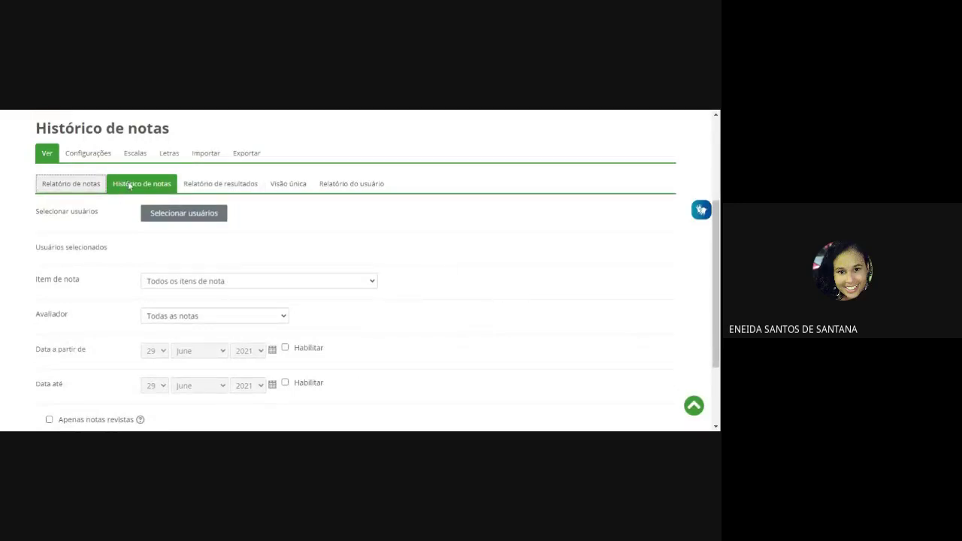
Open the grade report (Relatório de notas) and examine the participants table with its grade item columns.
{"action": "left_click", "coordinate": [70, 183]}
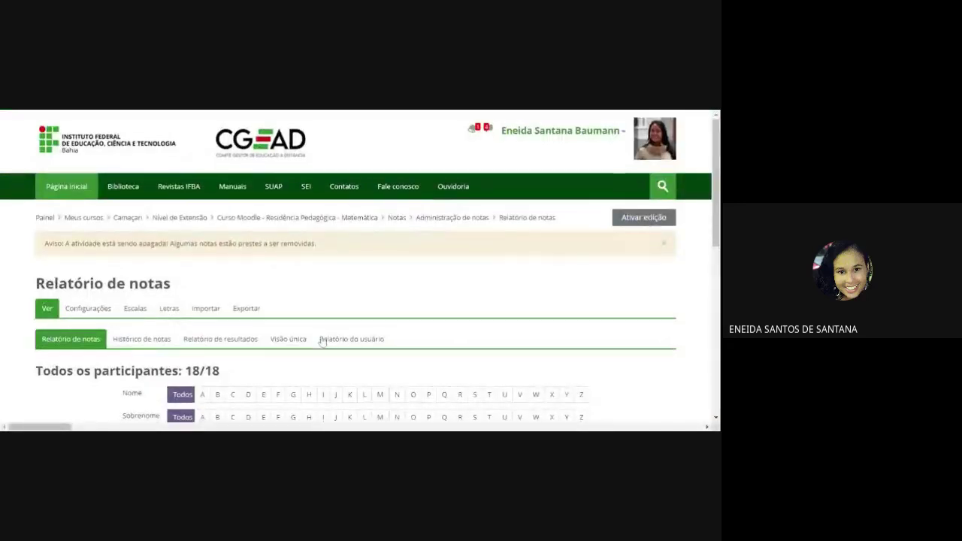
{"action": "scroll", "coordinate": [63, 242], "scroll_direction": "down", "scroll_amount": 2}
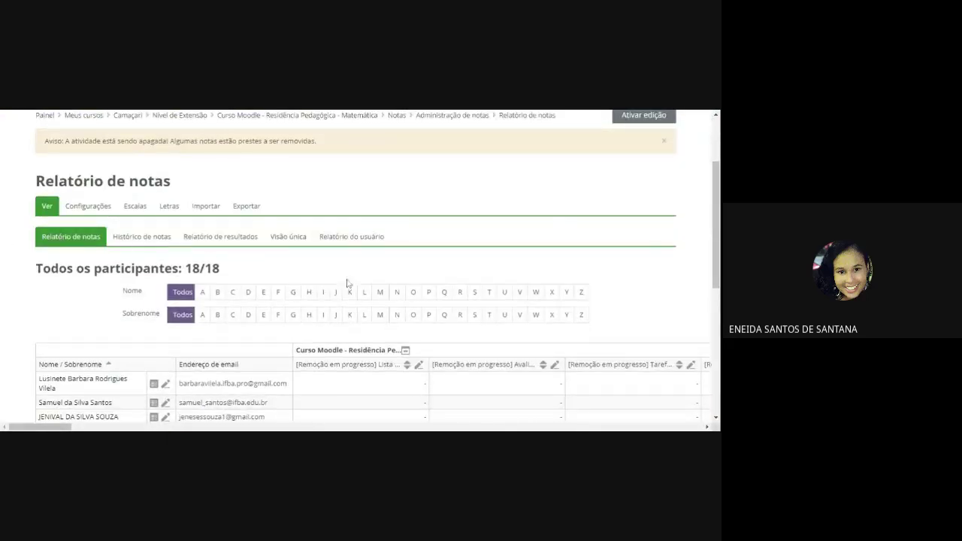
{"action": "scroll", "coordinate": [348, 283], "scroll_direction": "down", "scroll_amount": 4}
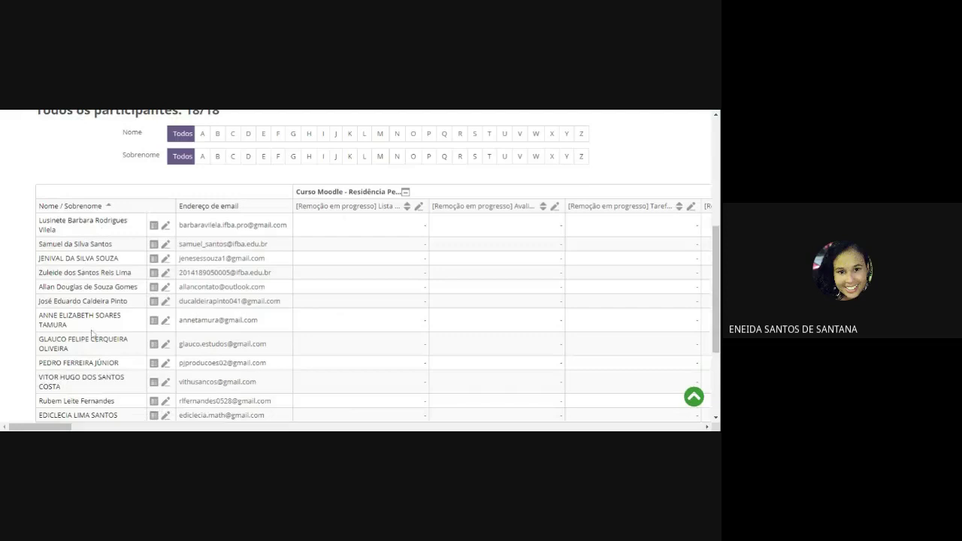
{"action": "scroll", "coordinate": [107, 305], "scroll_direction": "up", "scroll_amount": 1}
{"action": "scroll", "coordinate": [107, 304], "scroll_direction": "up", "scroll_amount": 1}
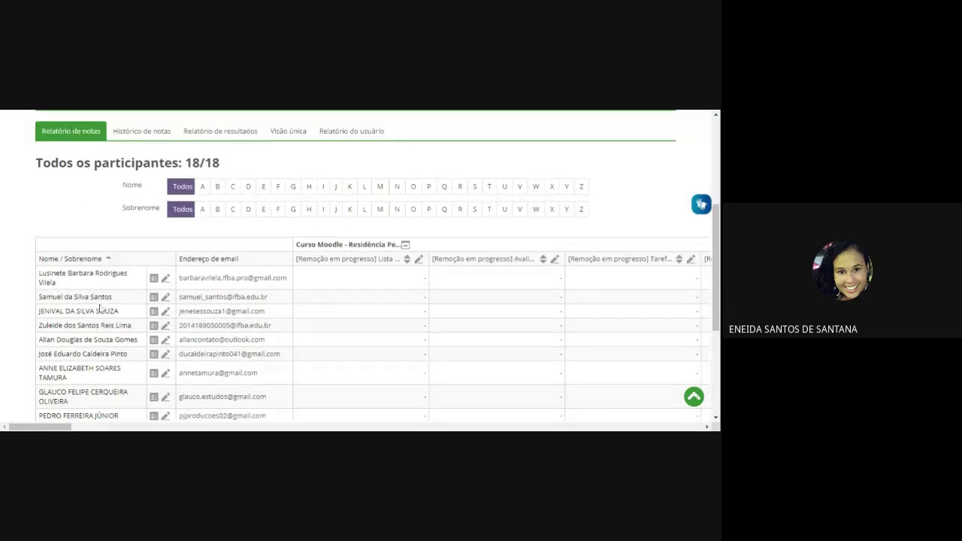
{"action": "scroll", "coordinate": [101, 312], "scroll_direction": "down", "scroll_amount": 3}
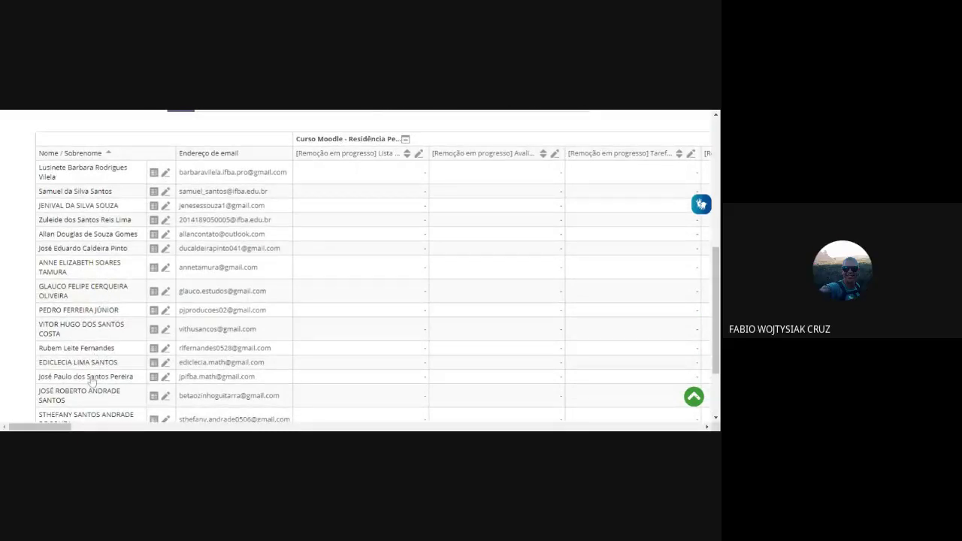
{"action": "scroll", "coordinate": [91, 381], "scroll_direction": "up", "scroll_amount": 6}
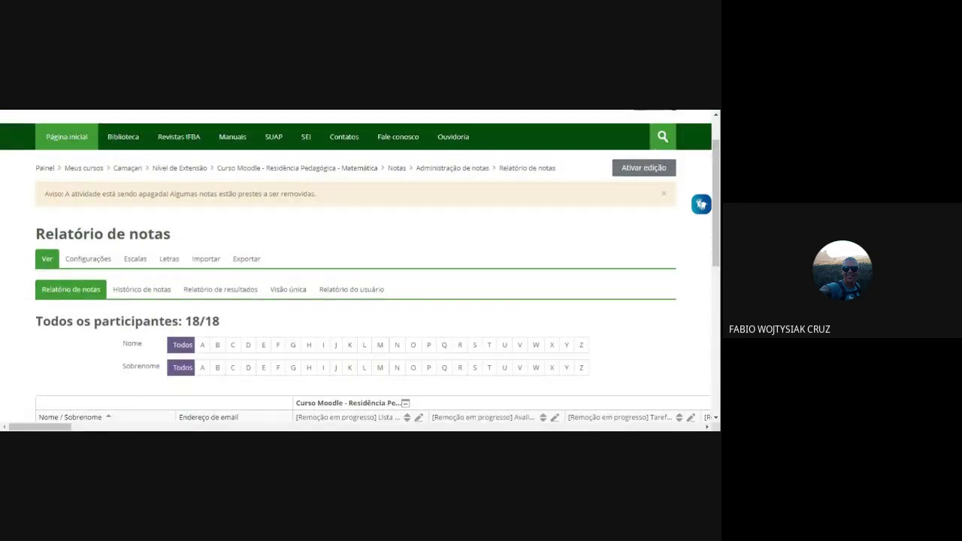
Return to the "Curso Moodle - Residência Pedagógica - Matemática" page and check which reports its course administration offers under Relatórios.
{"action": "left_click", "coordinate": [325, 171]}
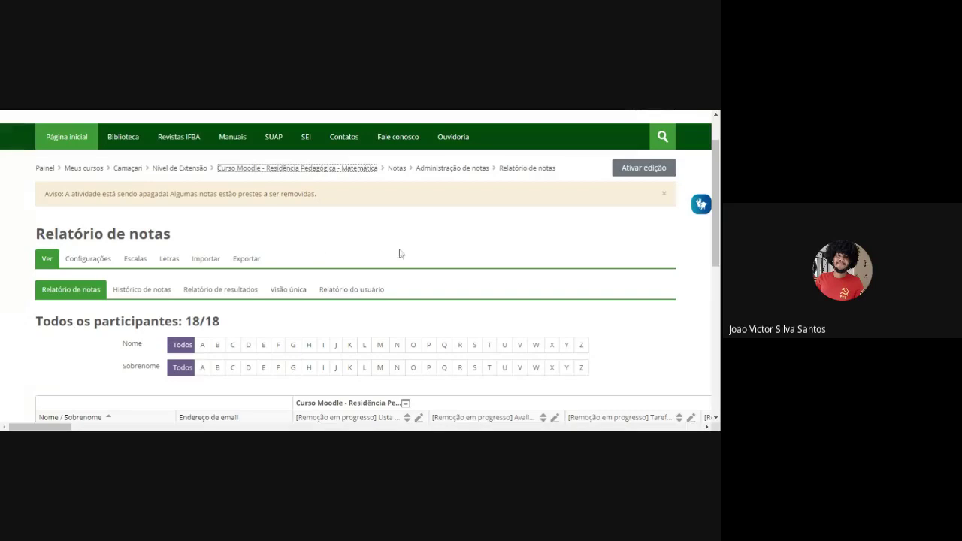
{"action": "scroll", "coordinate": [358, 315], "scroll_direction": "down", "scroll_amount": 10}
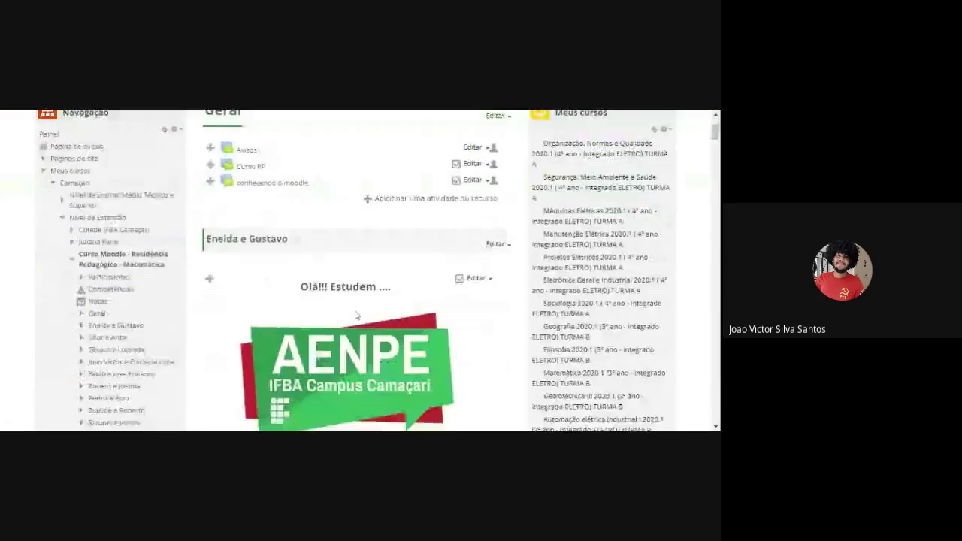
{"action": "scroll", "coordinate": [369, 255], "scroll_direction": "up", "scroll_amount": 10}
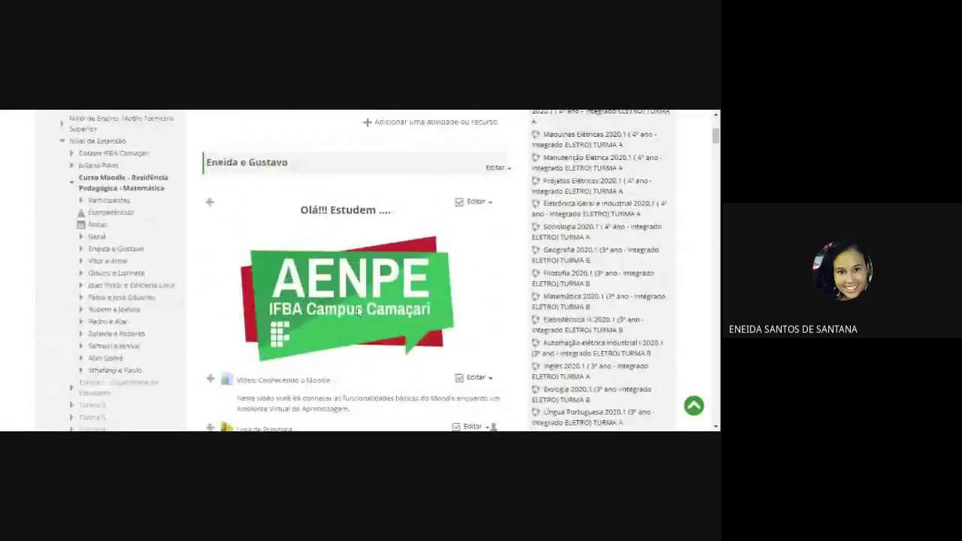
{"action": "scroll", "coordinate": [380, 199], "scroll_direction": "down", "scroll_amount": 10}
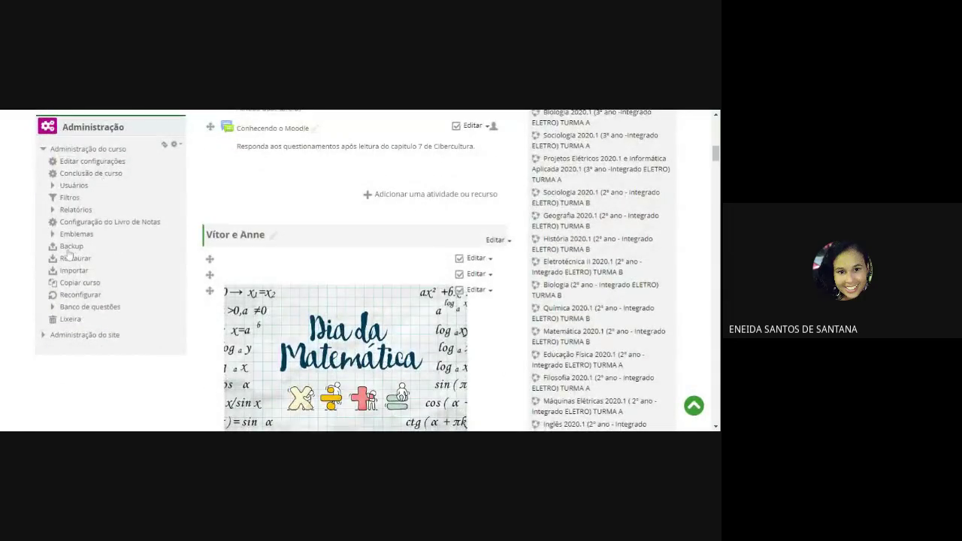
{"action": "left_click", "coordinate": [53, 212]}
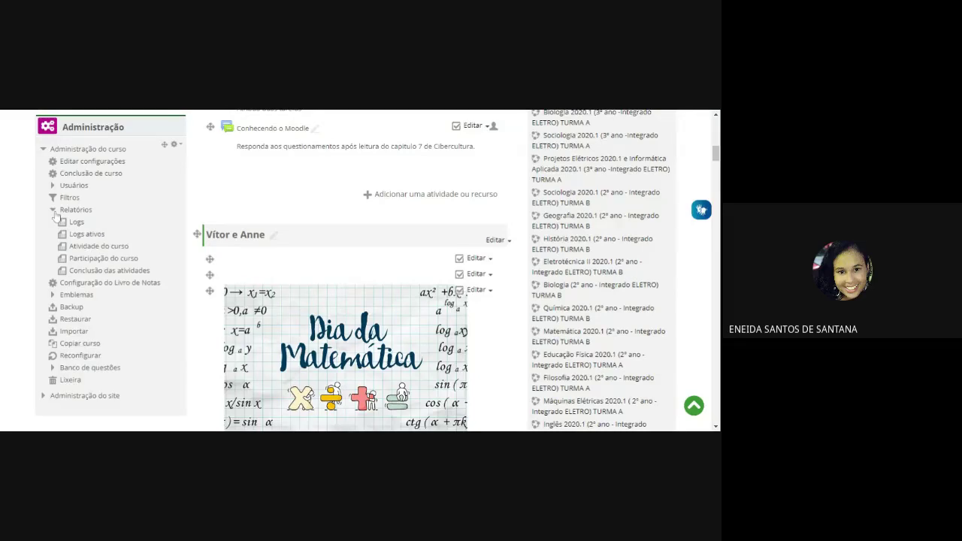
{"action": "left_click", "coordinate": [55, 212]}
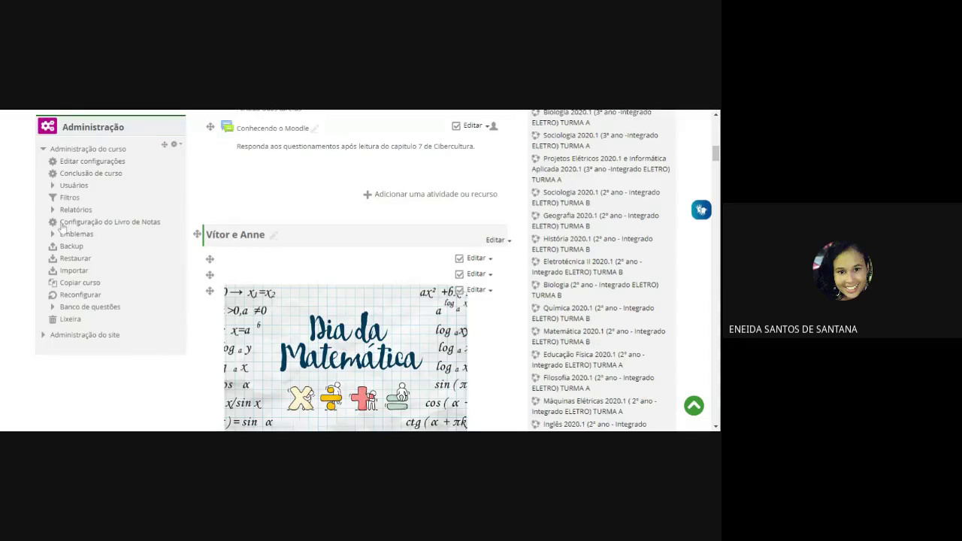
Open the gradebook setup (Configuração do Livro de Notas) and look through the grade items with their weights and maximum grades.
{"action": "left_click", "coordinate": [62, 224]}
{"action": "scroll", "coordinate": [248, 333], "scroll_direction": "down", "scroll_amount": 5}
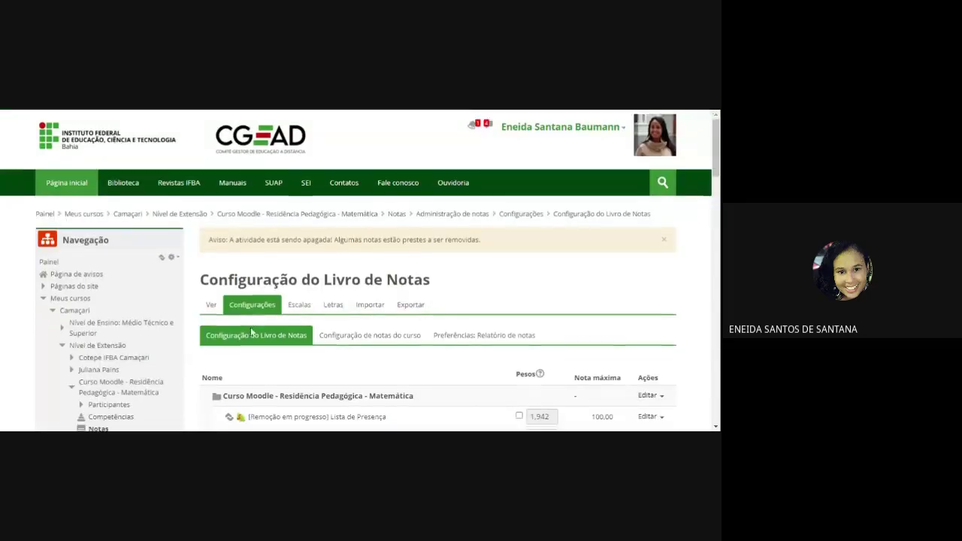
{"action": "scroll", "coordinate": [248, 333], "scroll_direction": "down", "scroll_amount": 3}
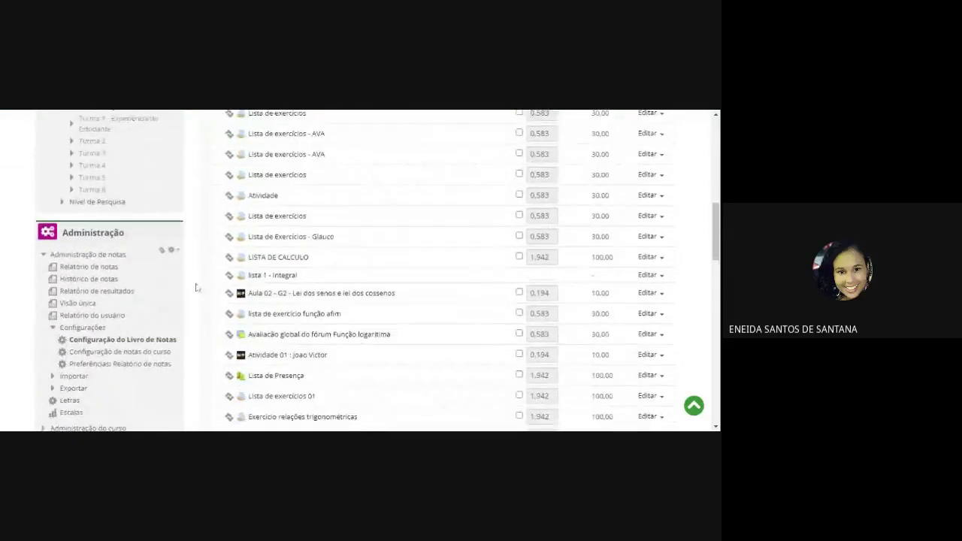